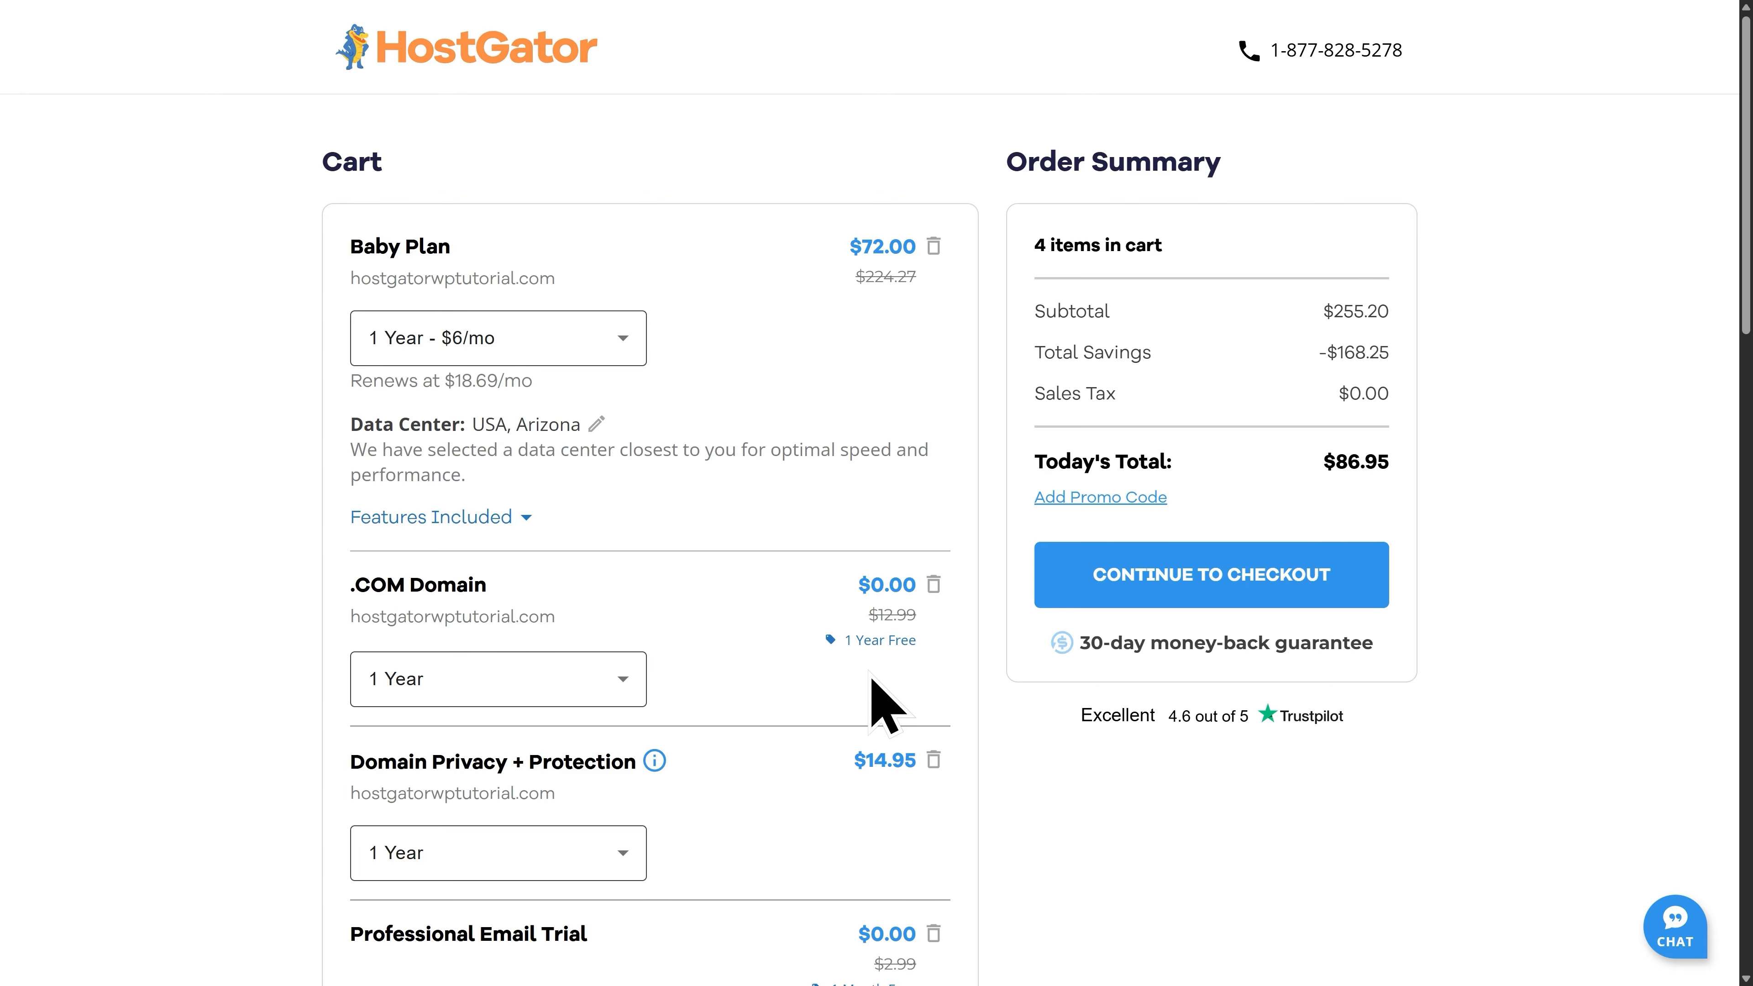
Review the cart with the one-year Baby Plan, proceed to checkout and submit the payment.
scroll(868, 716, "down", 4)
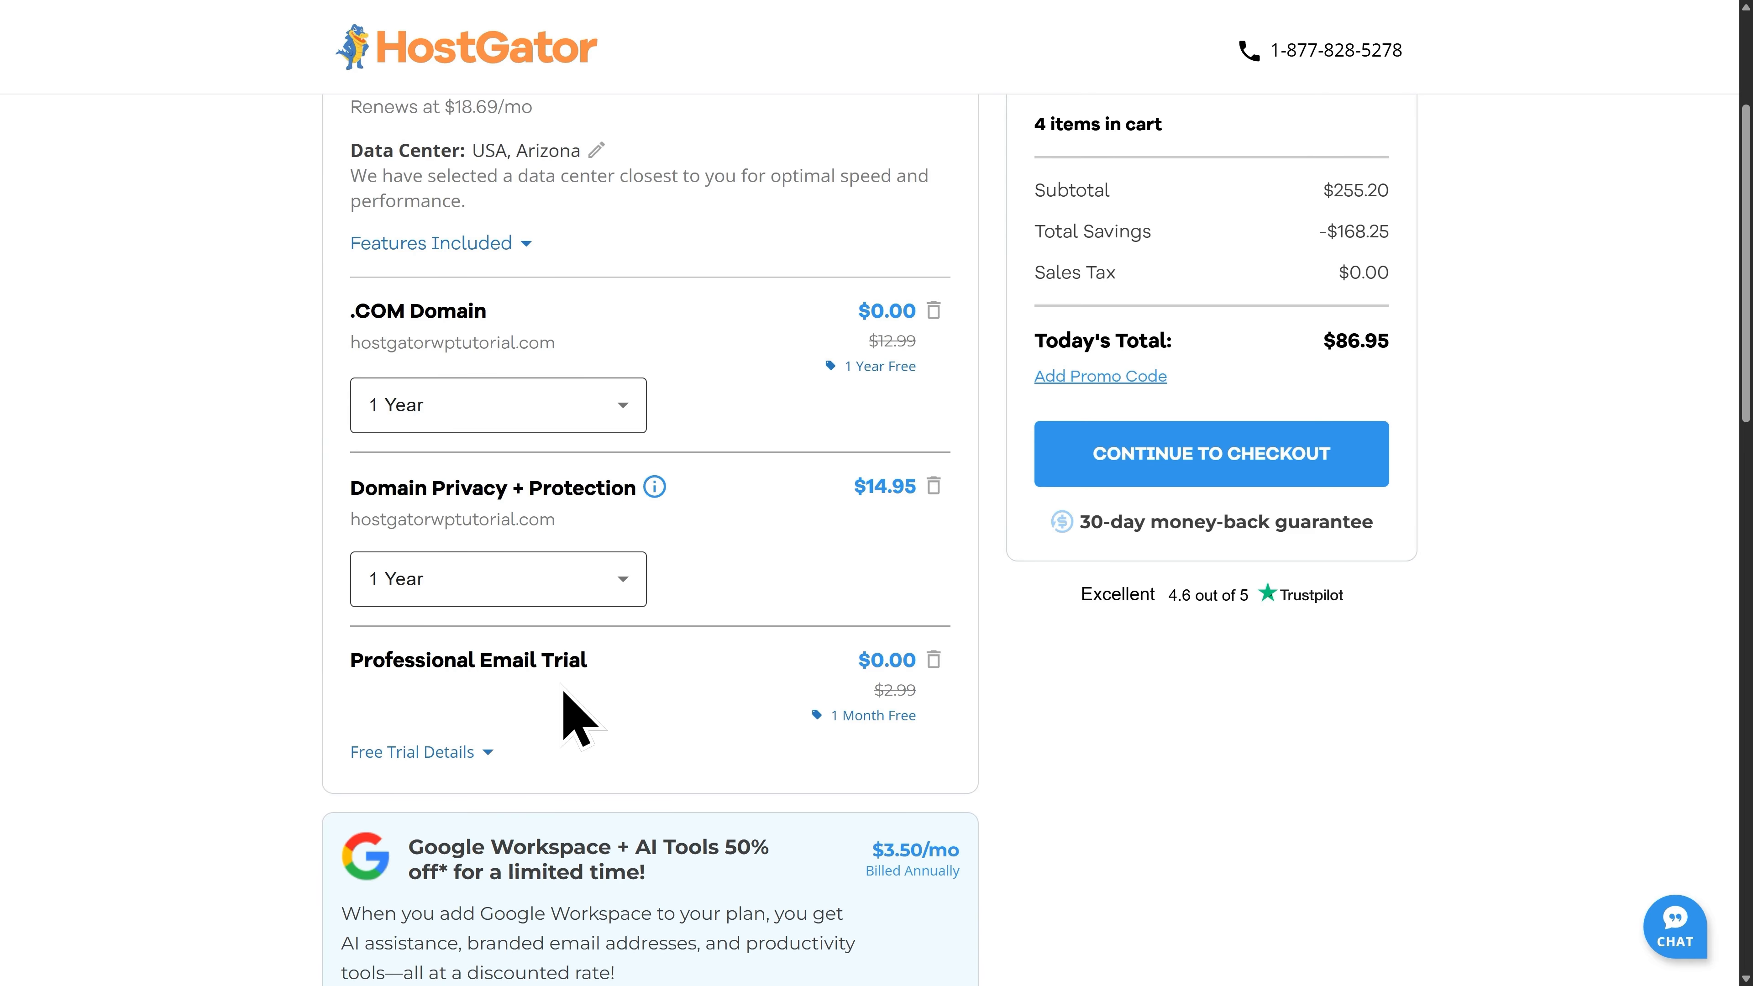
scroll(683, 646, "down", 8)
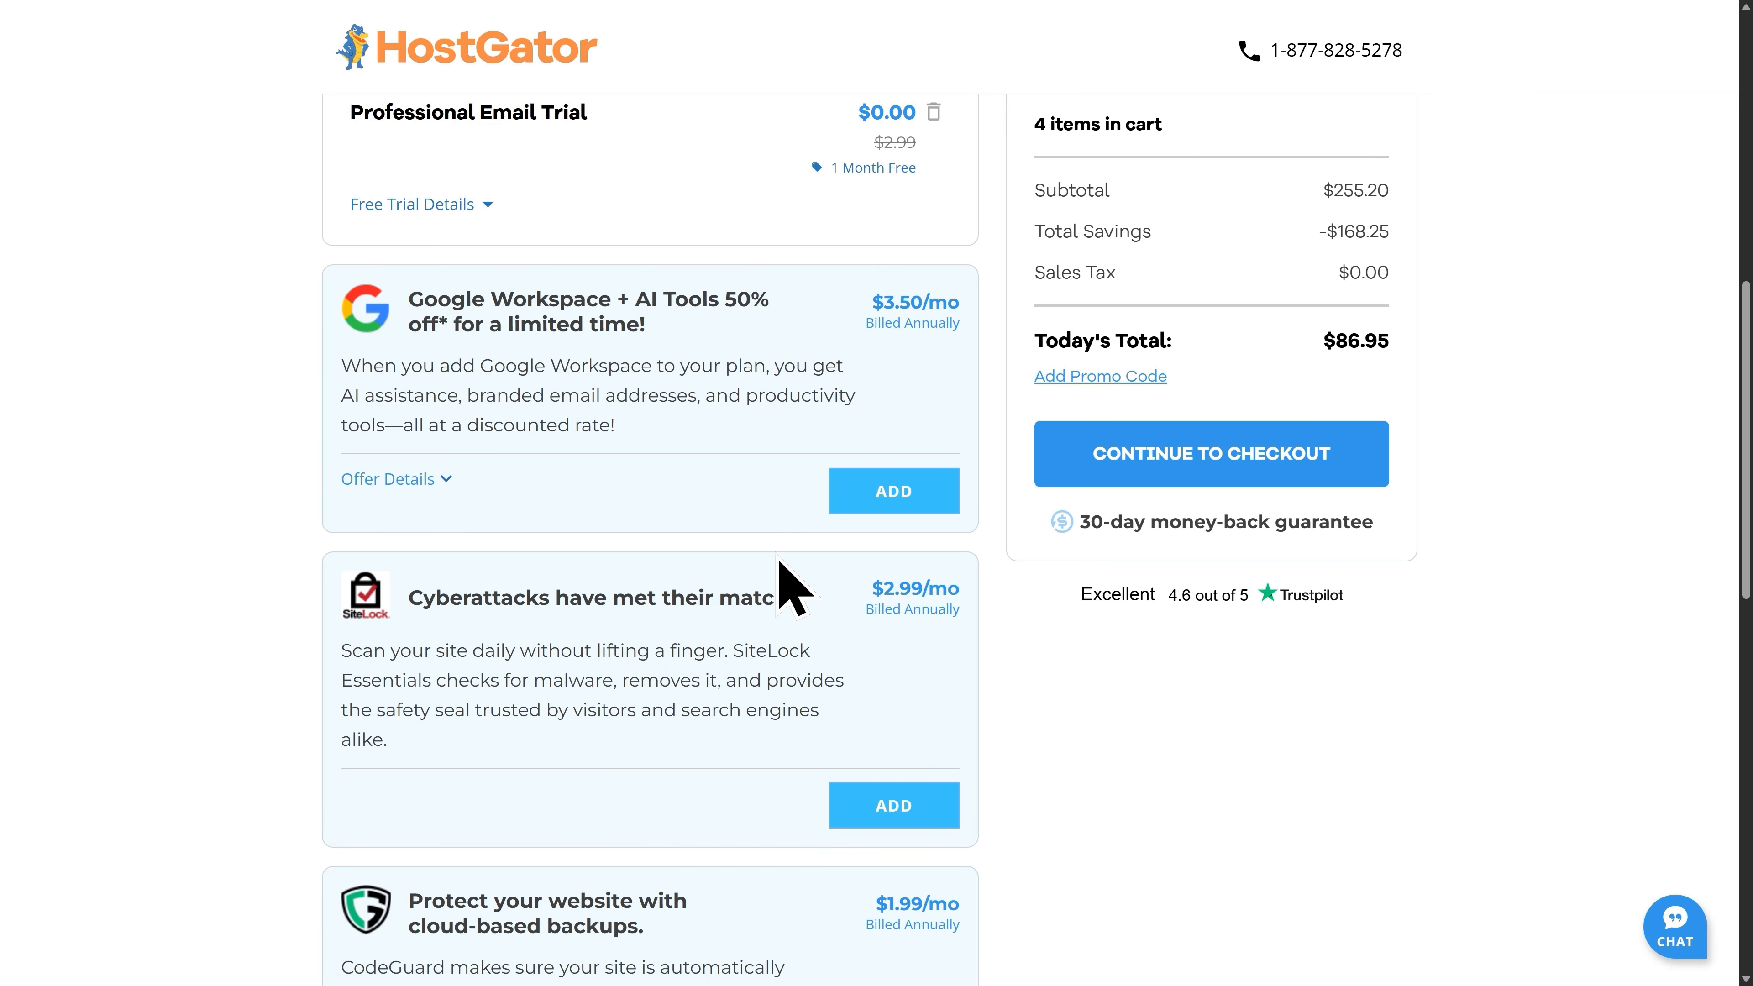
scroll(796, 558, "up", 10)
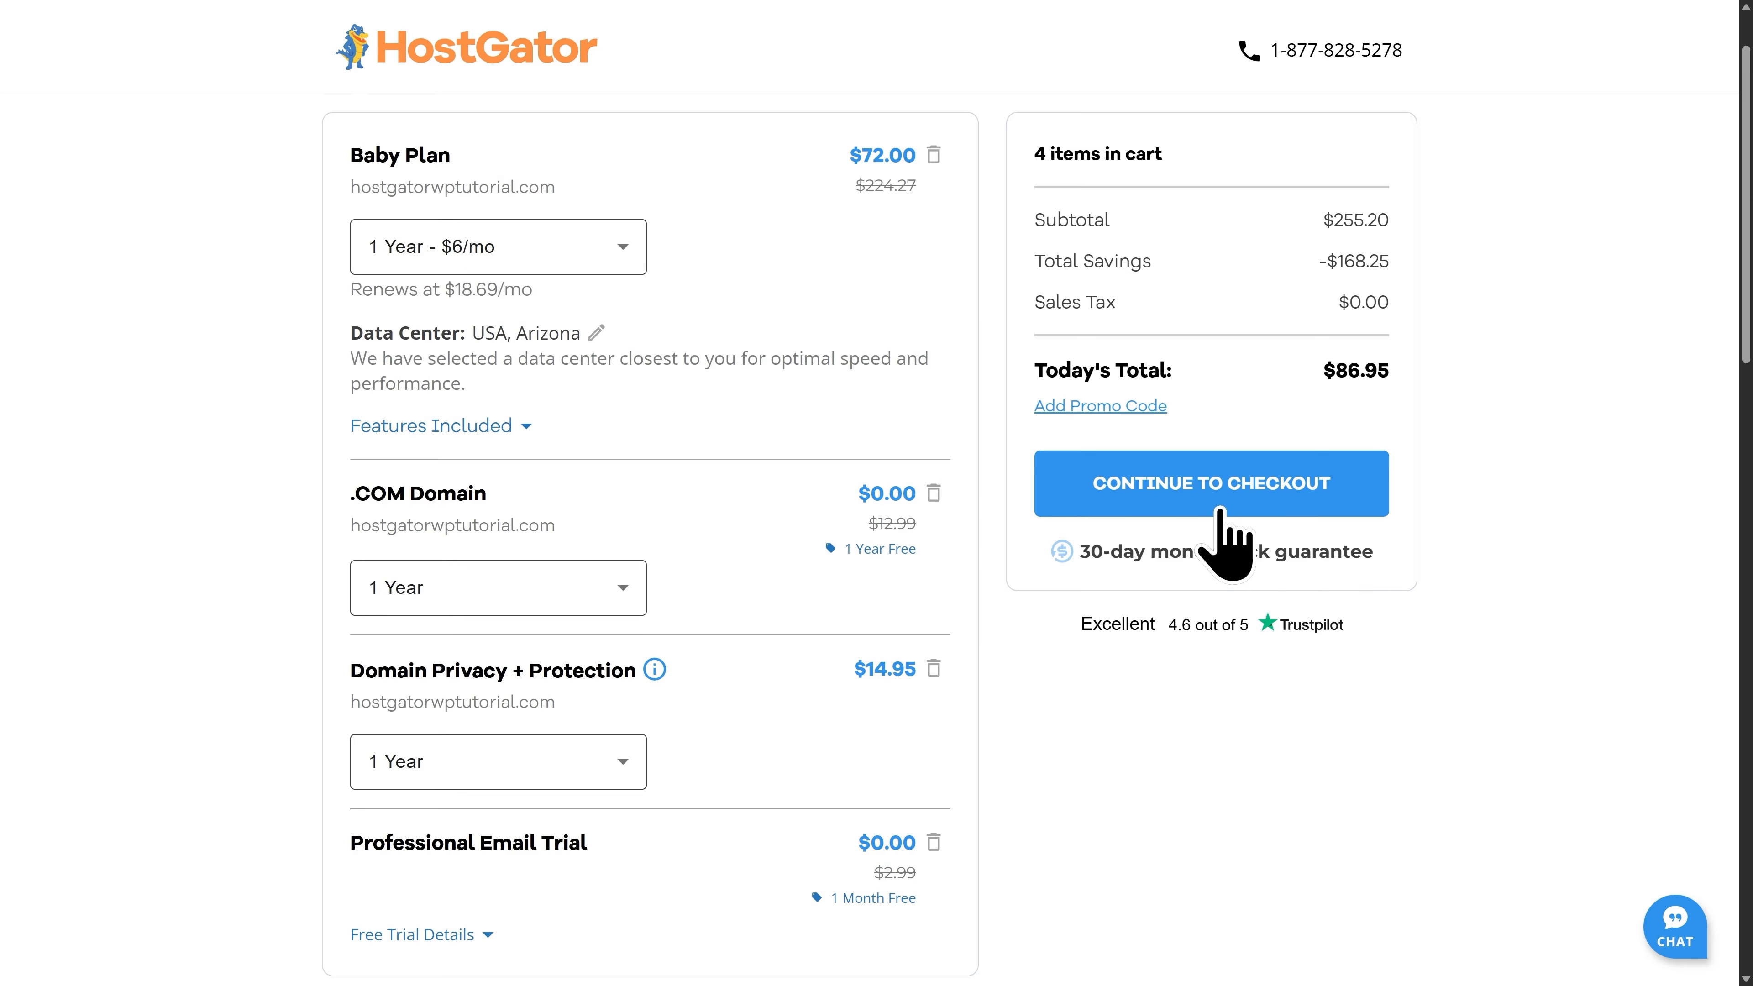
left_click(1219, 512)
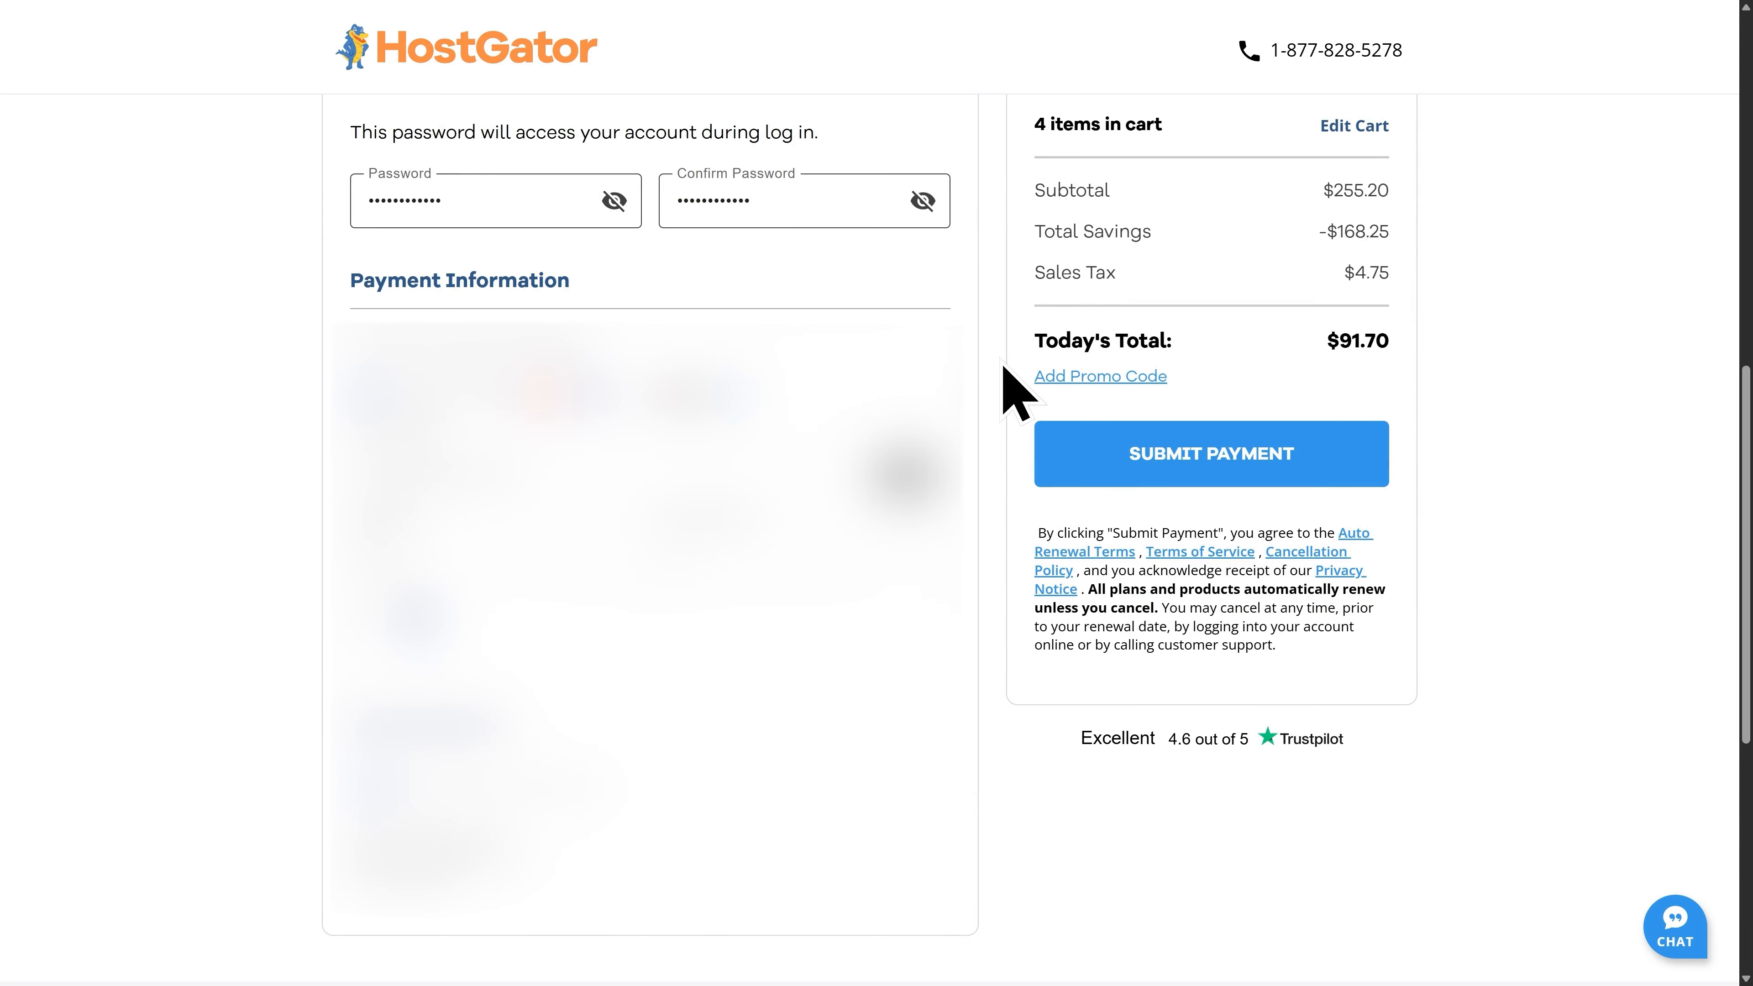
left_click(1215, 481)
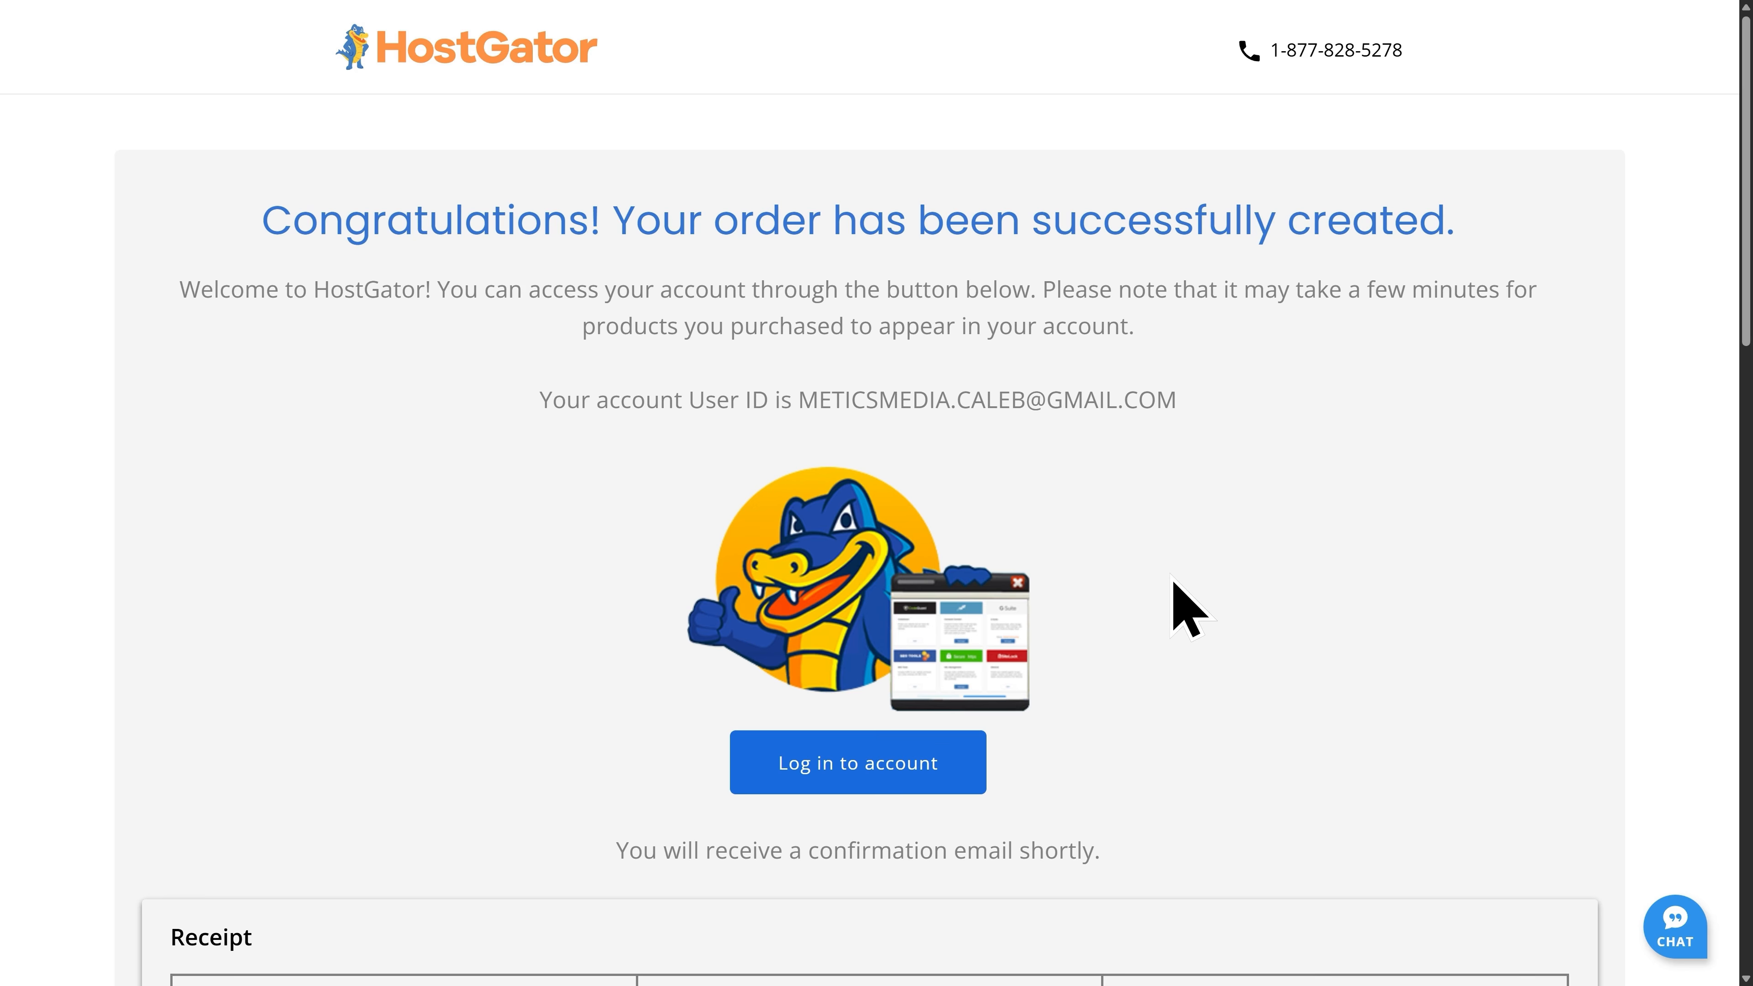
Log in to the new WordPress site through the hosting account and start its guided setup.
left_click(856, 780)
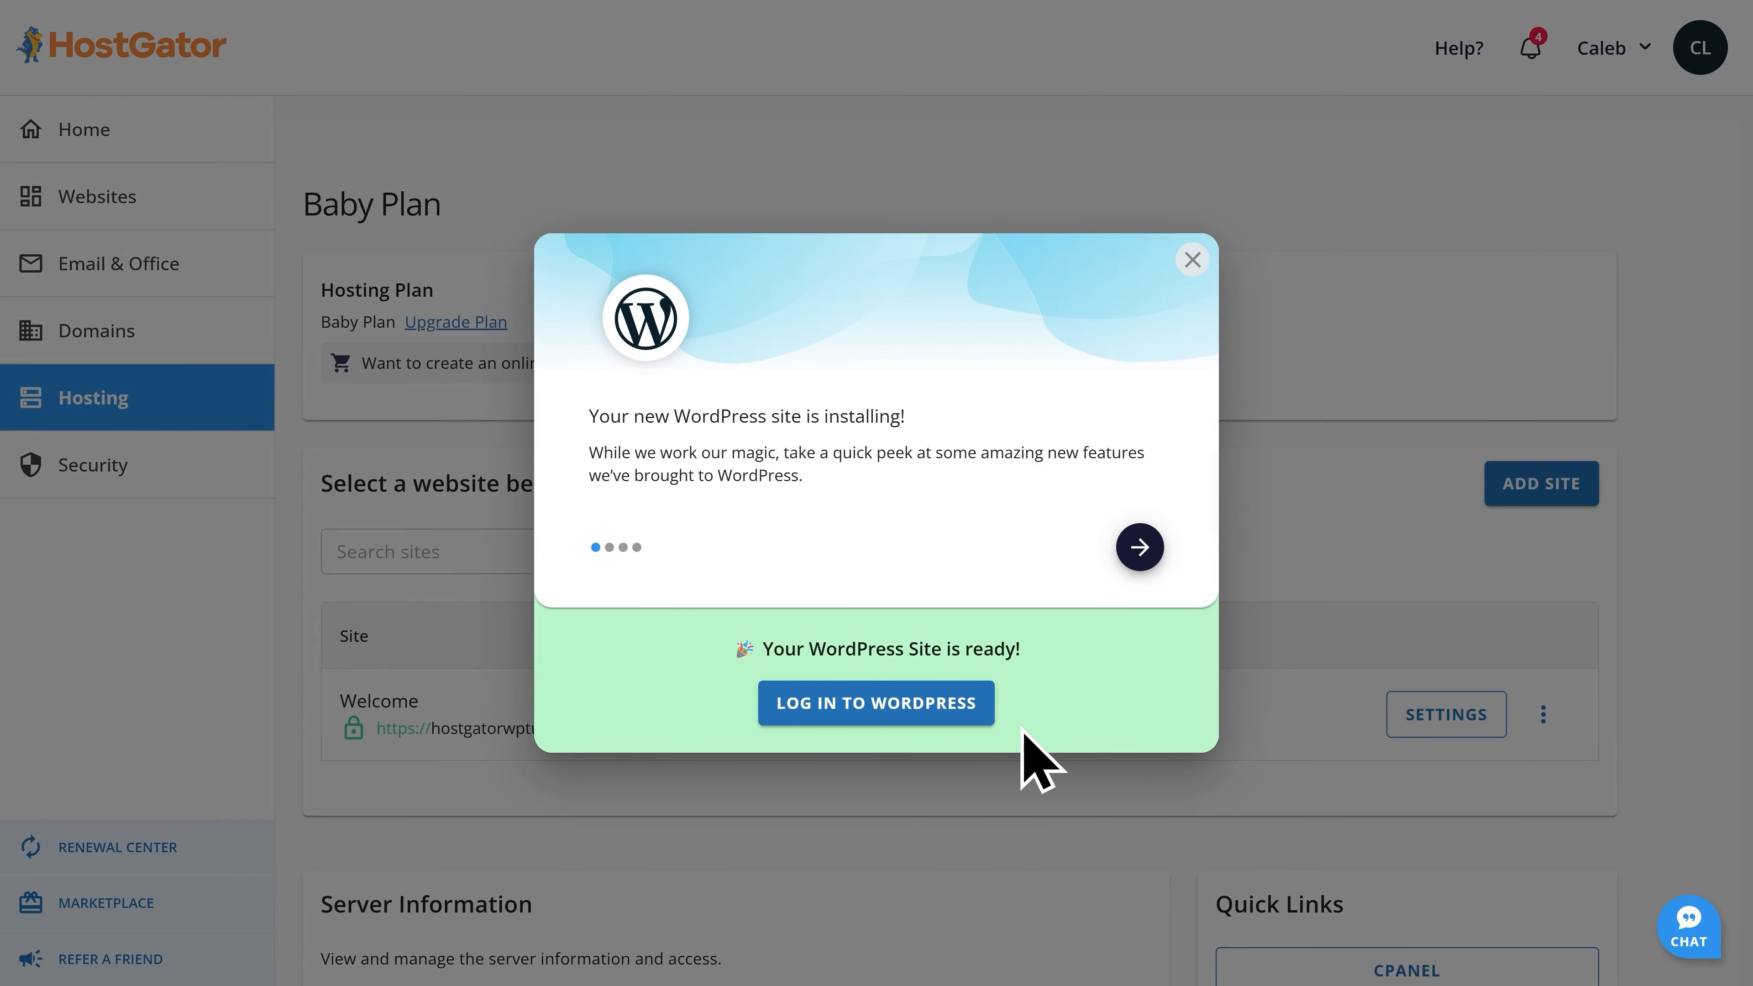
left_click(869, 715)
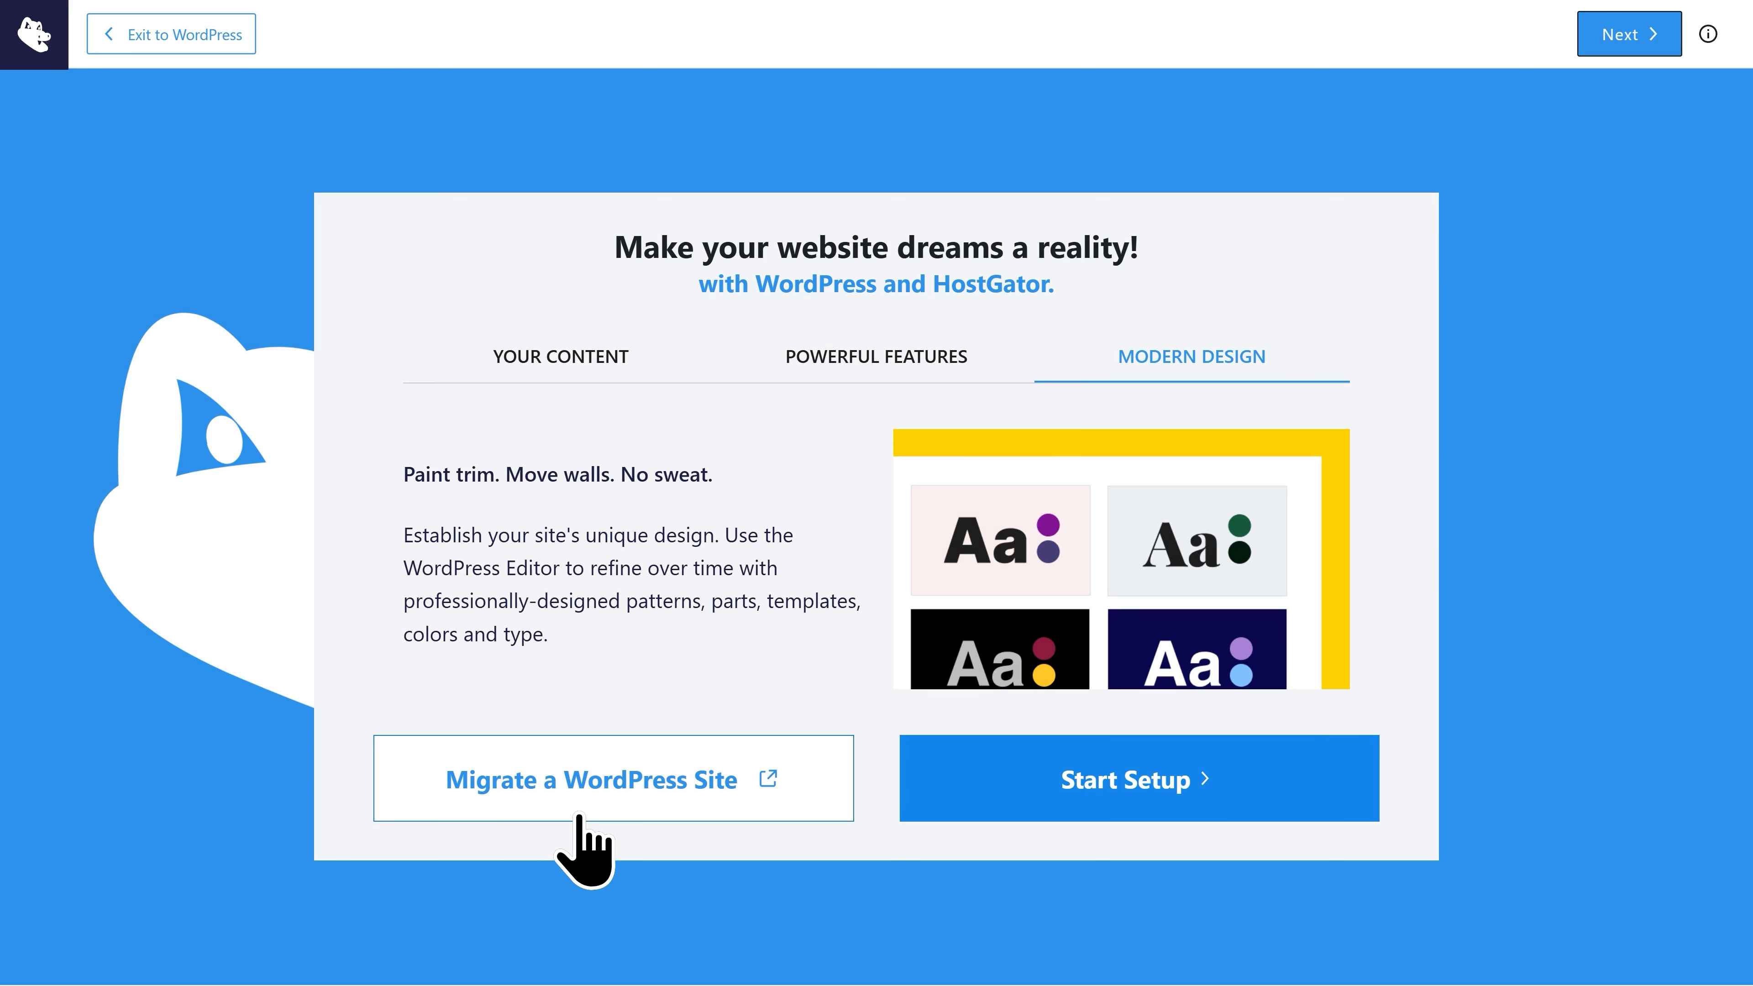
left_click(1133, 815)
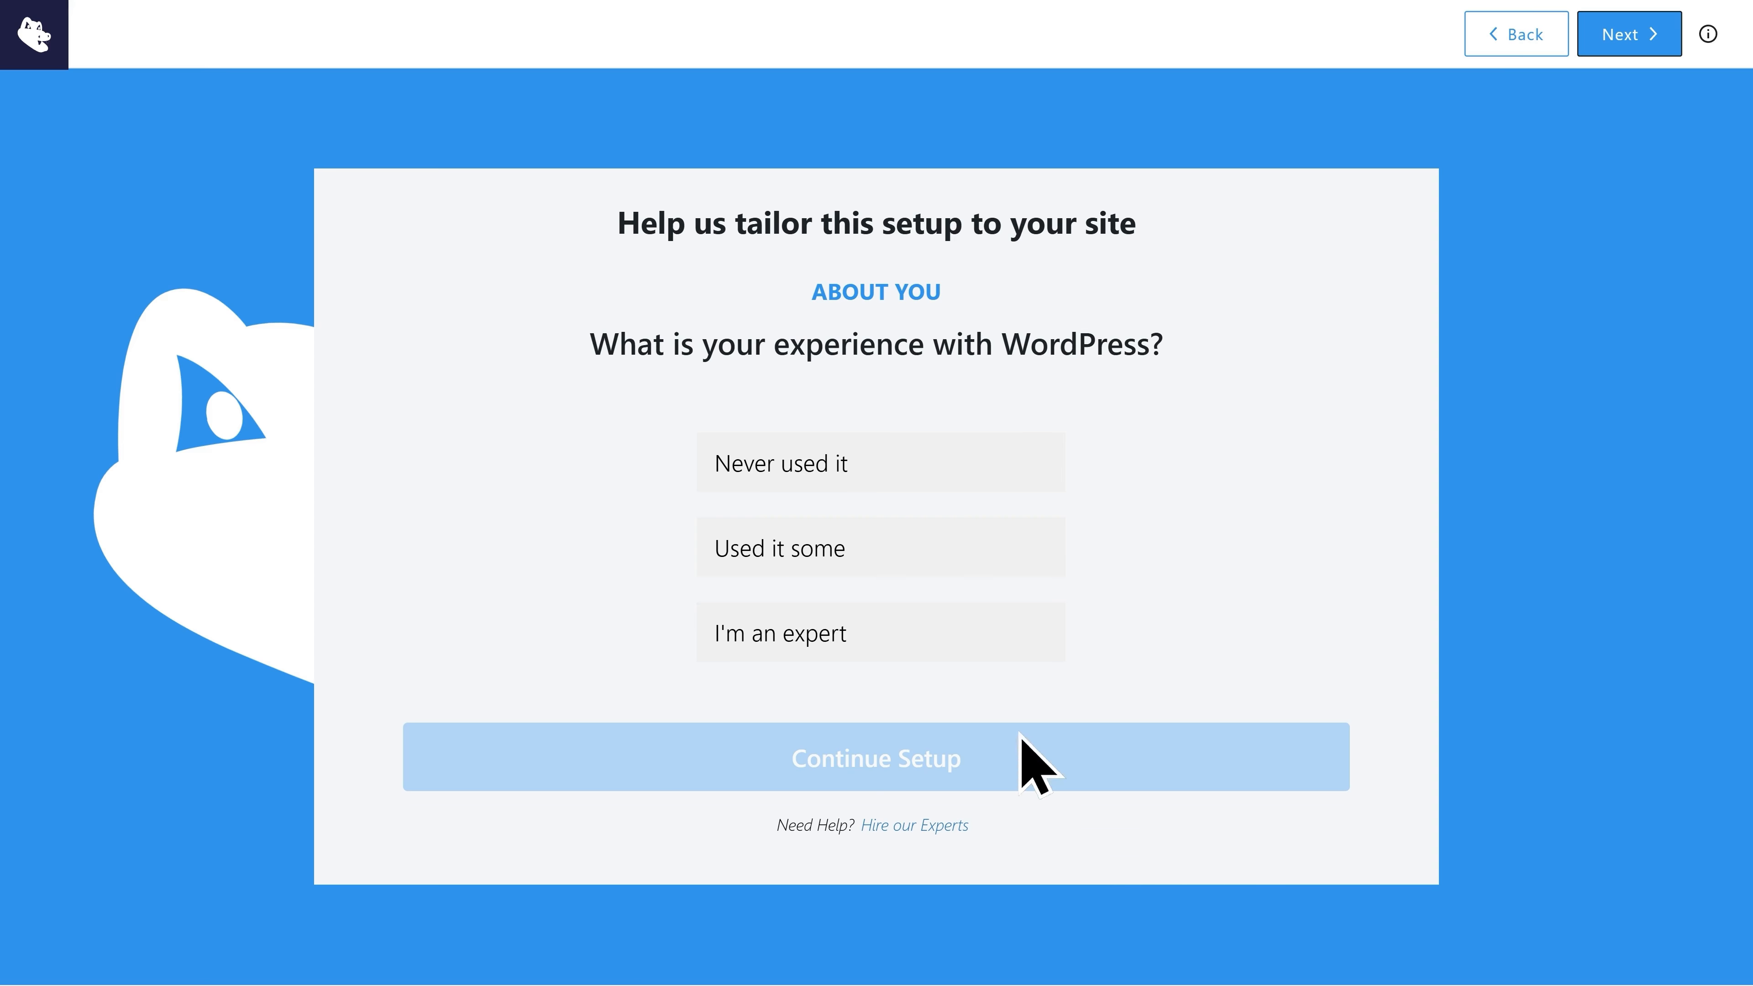
Answer the setup questions with WordPress experience "Never used it" and site type Personal, Creative Portfolio.
left_click(721, 466)
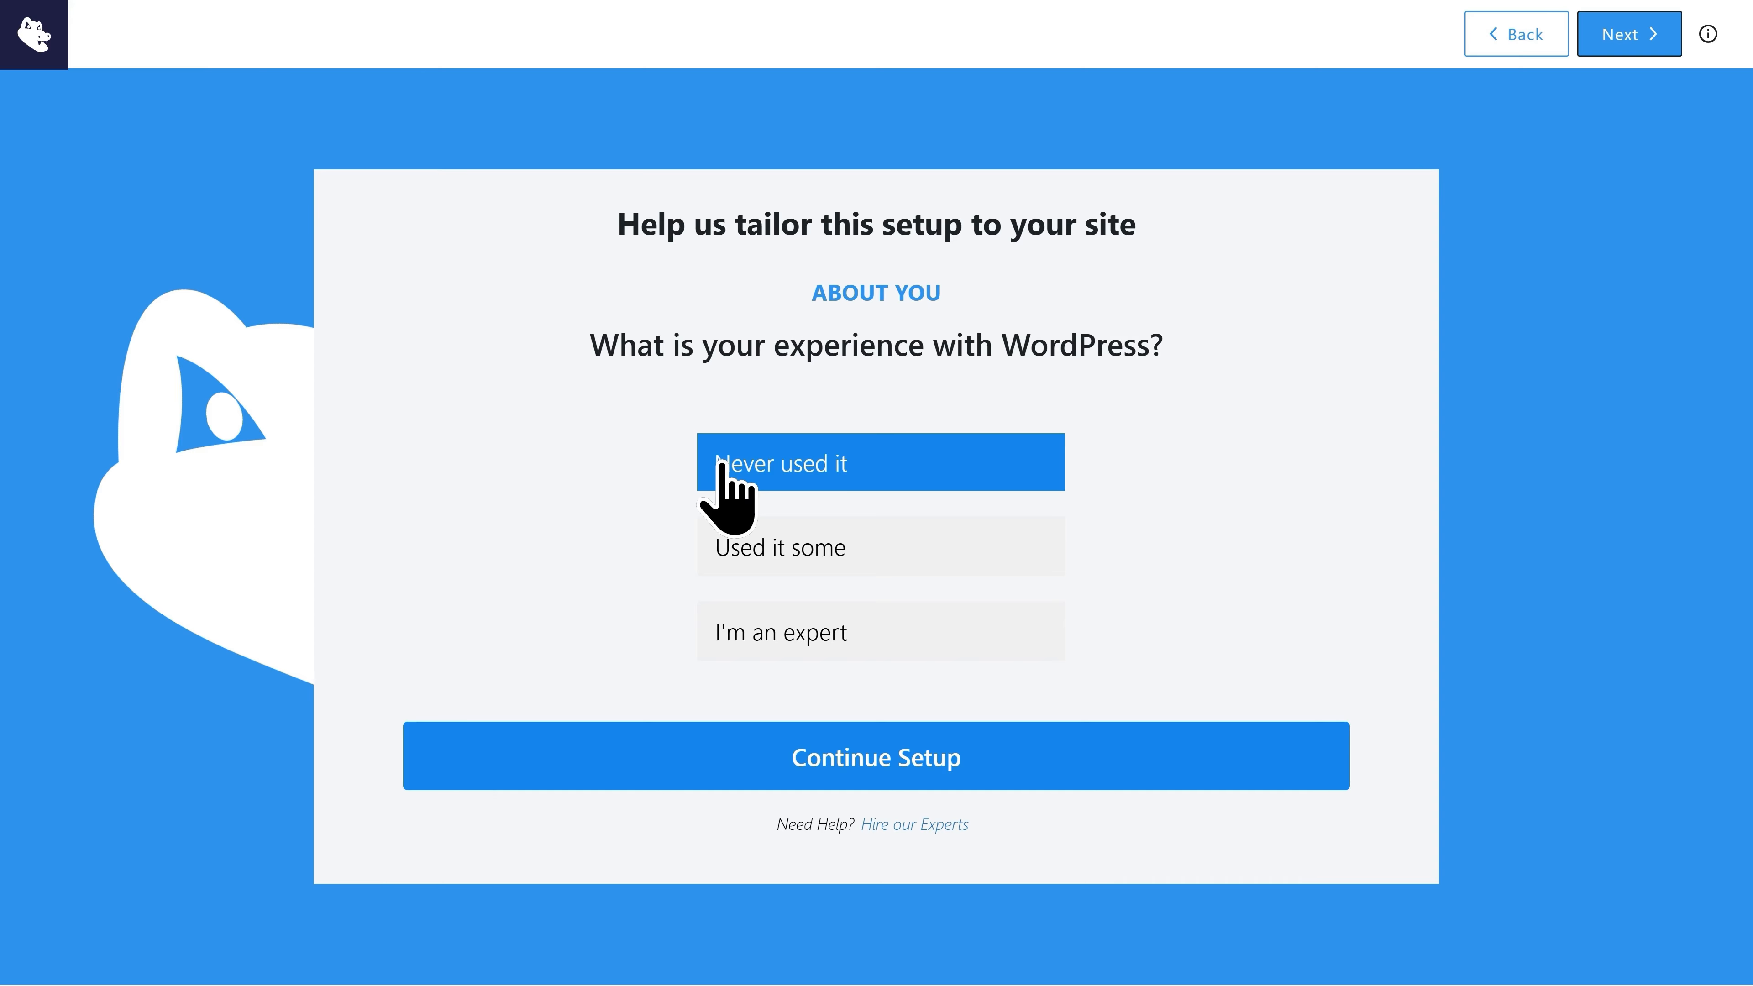
left_click(883, 770)
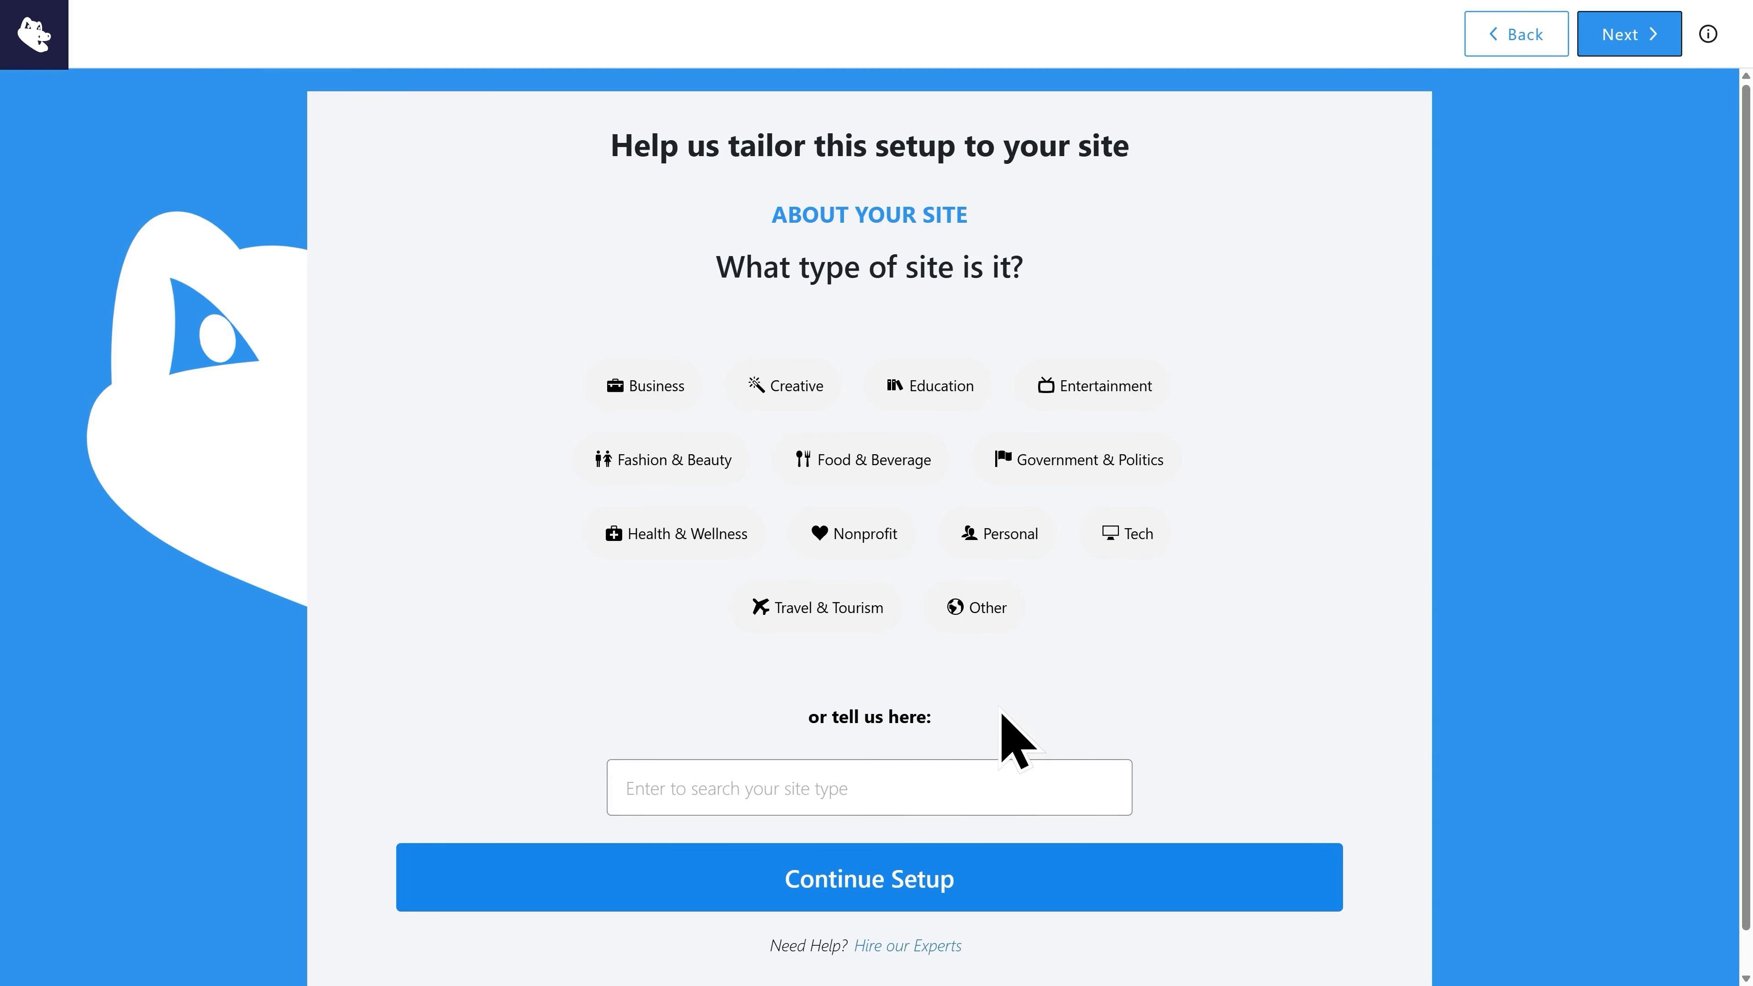
left_click(996, 549)
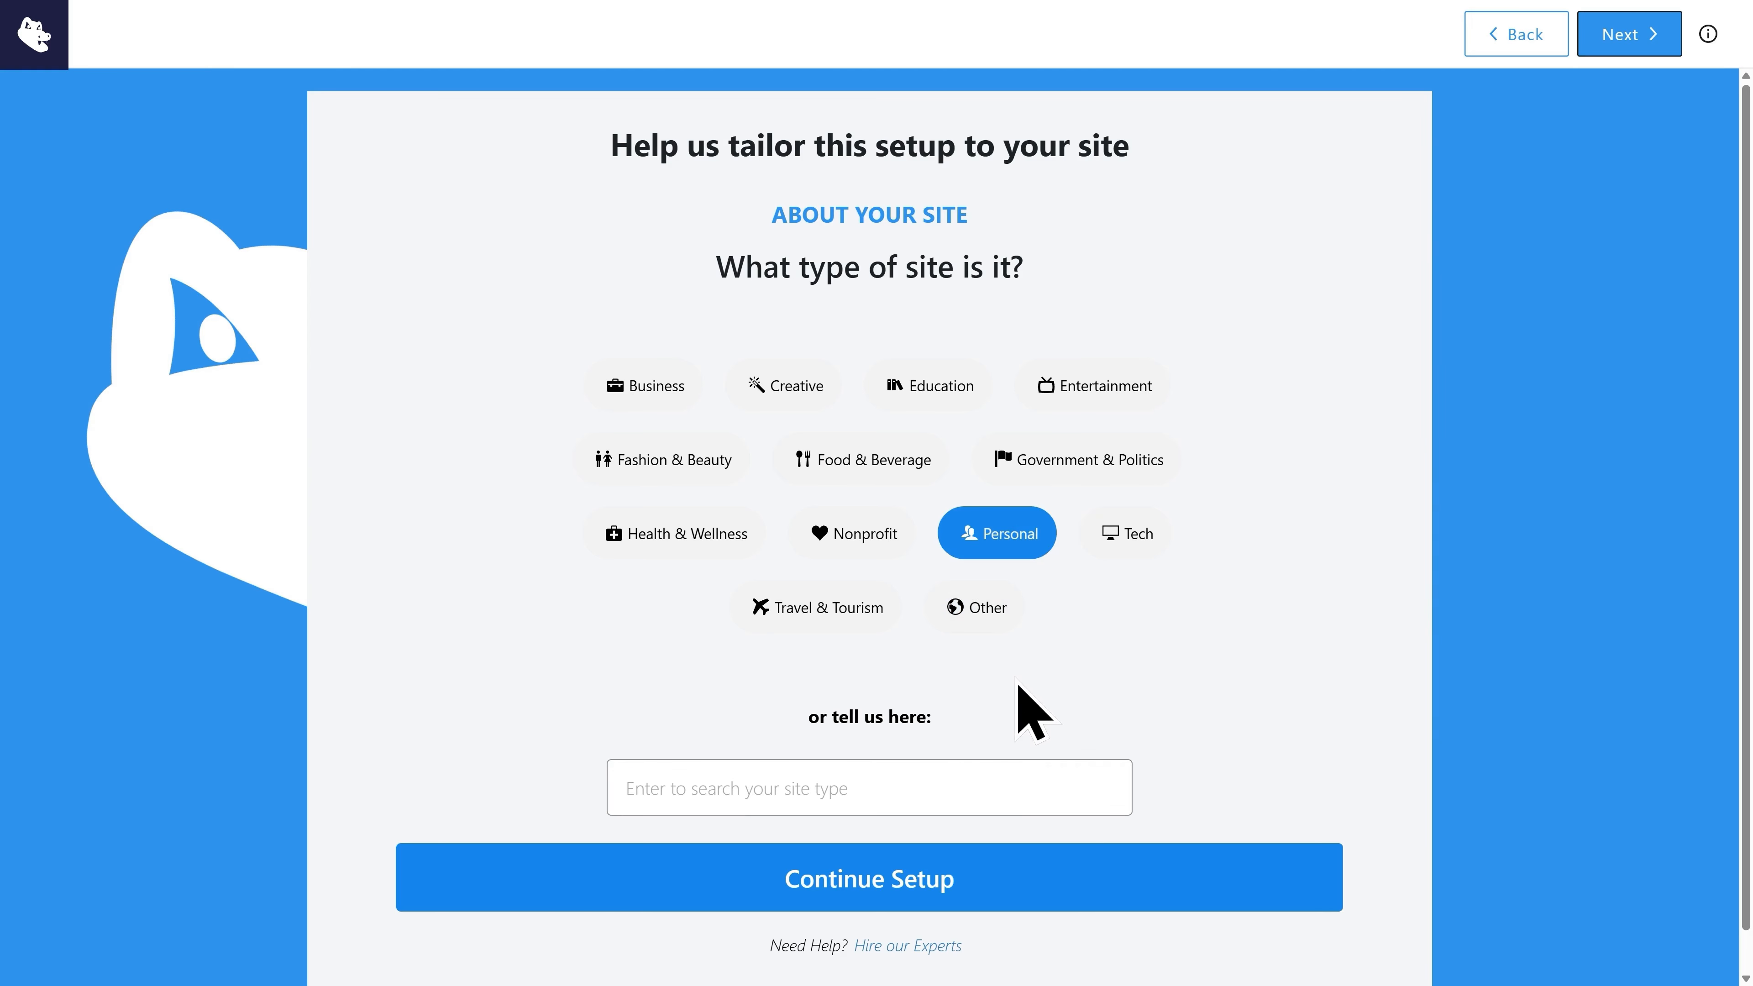
left_click(873, 886)
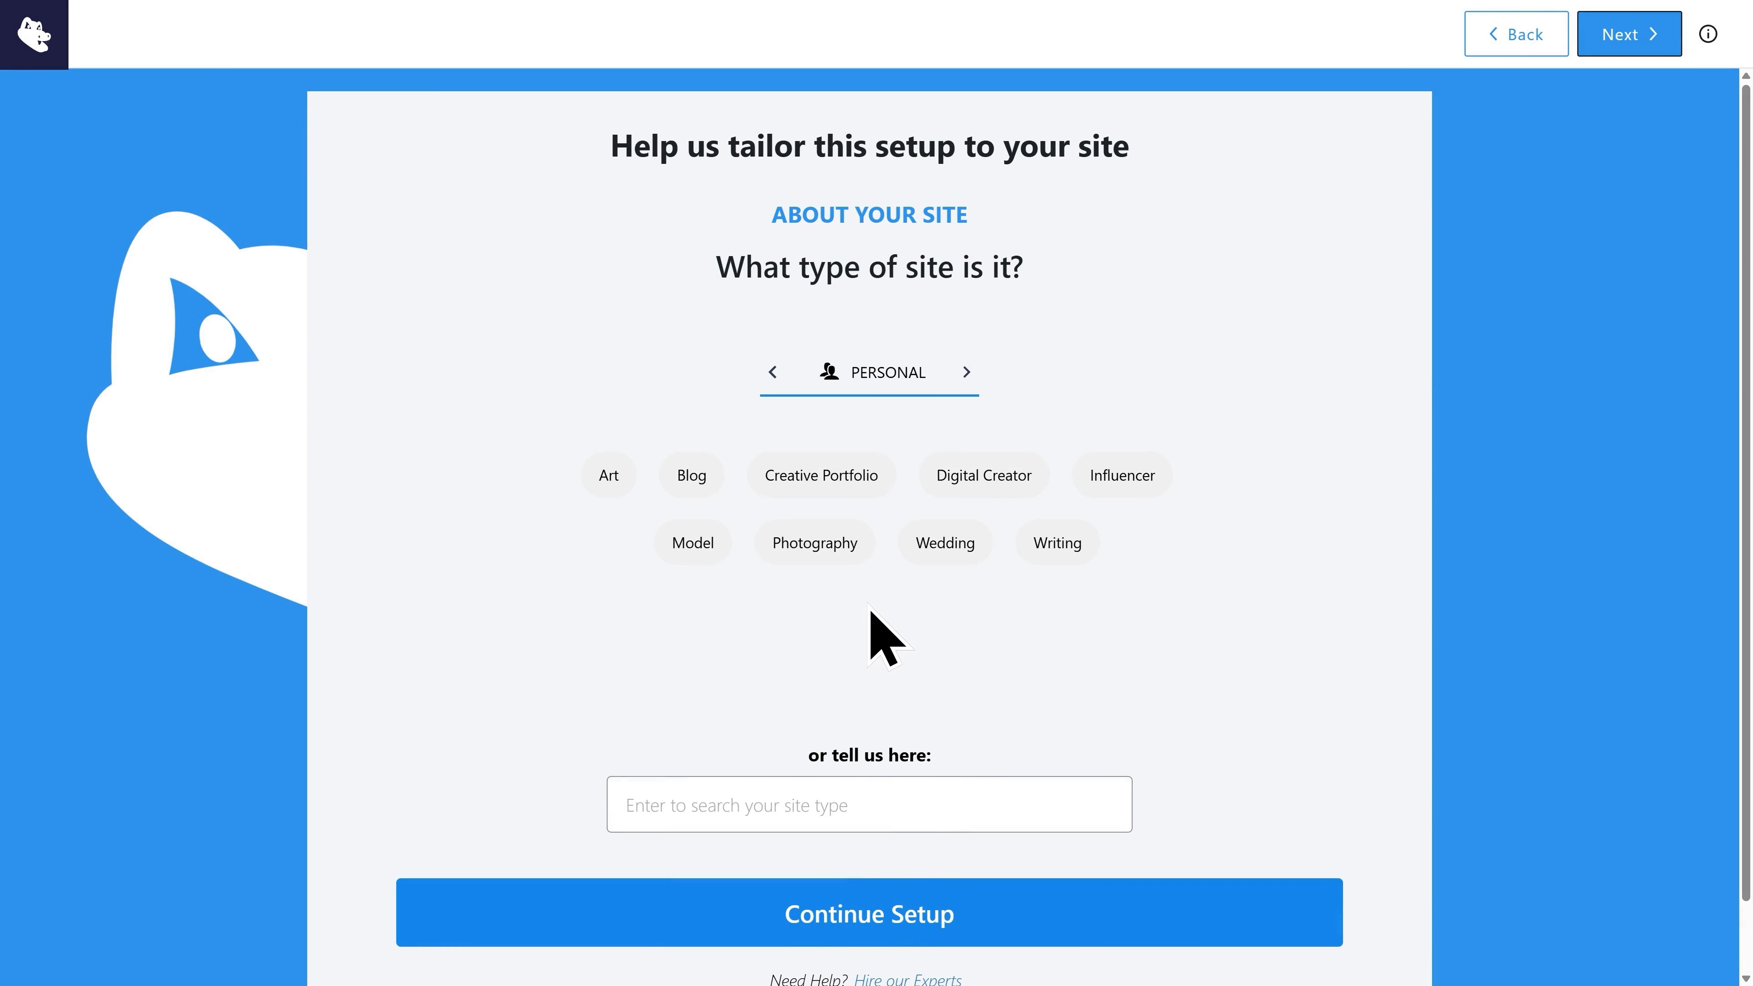
left_click(832, 487)
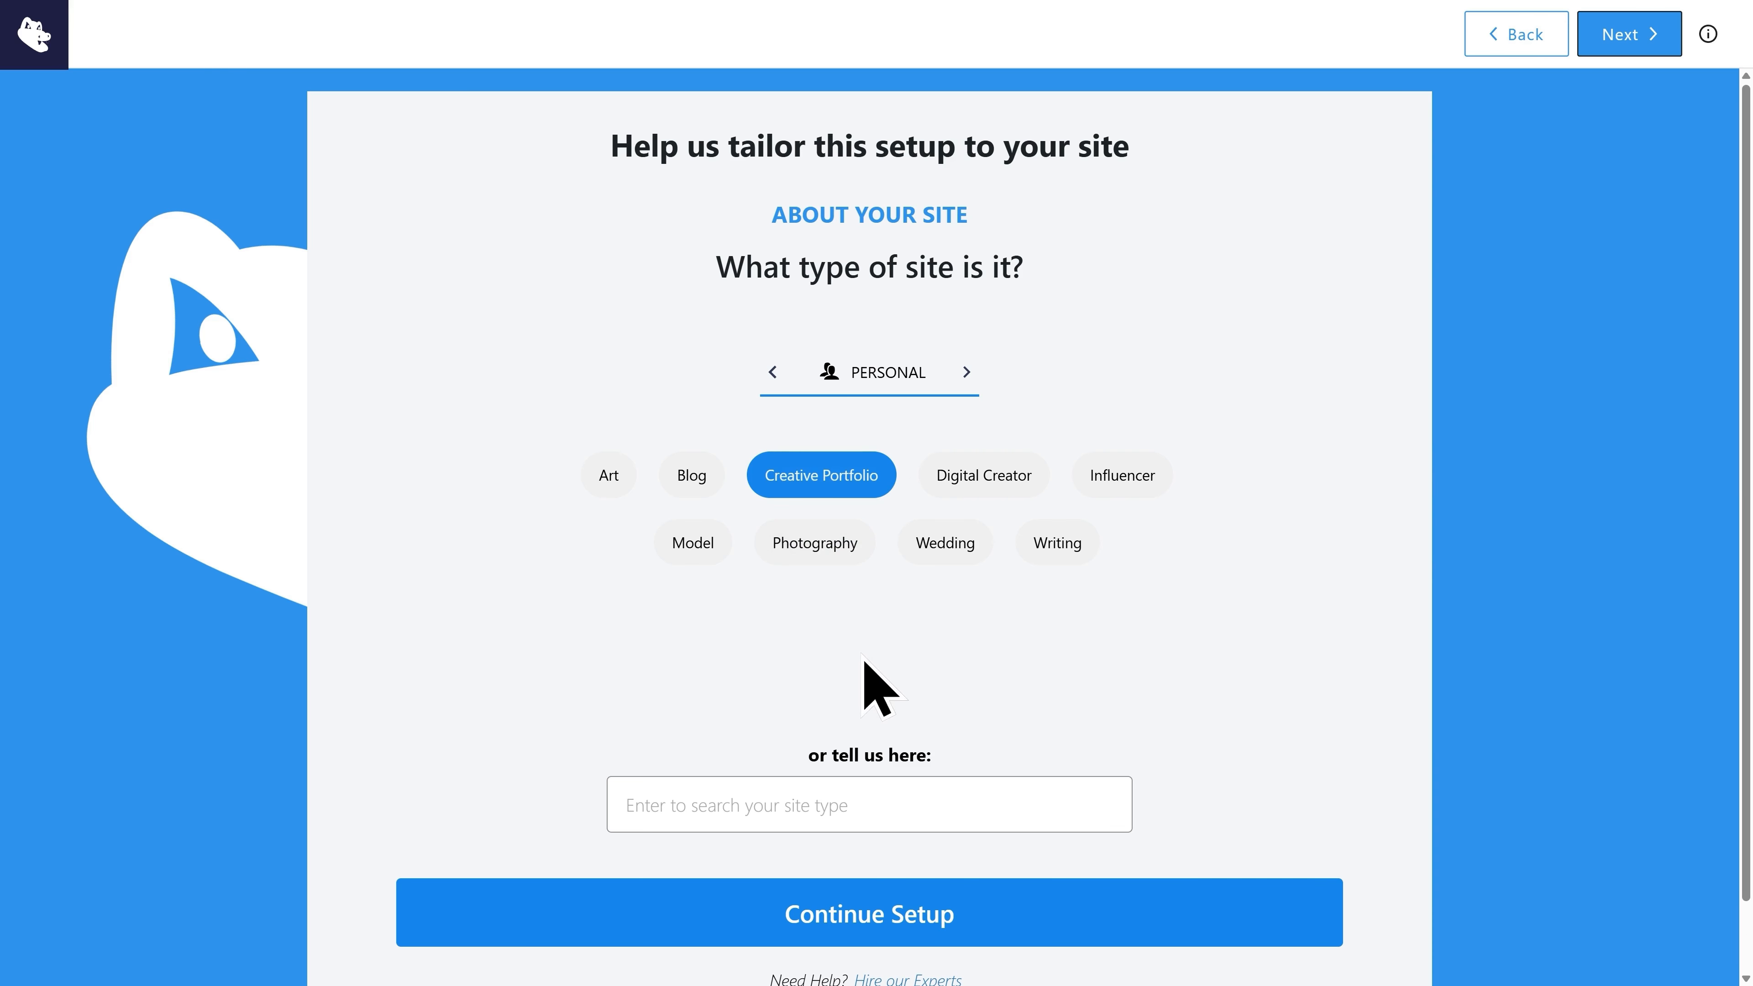
left_click(878, 913)
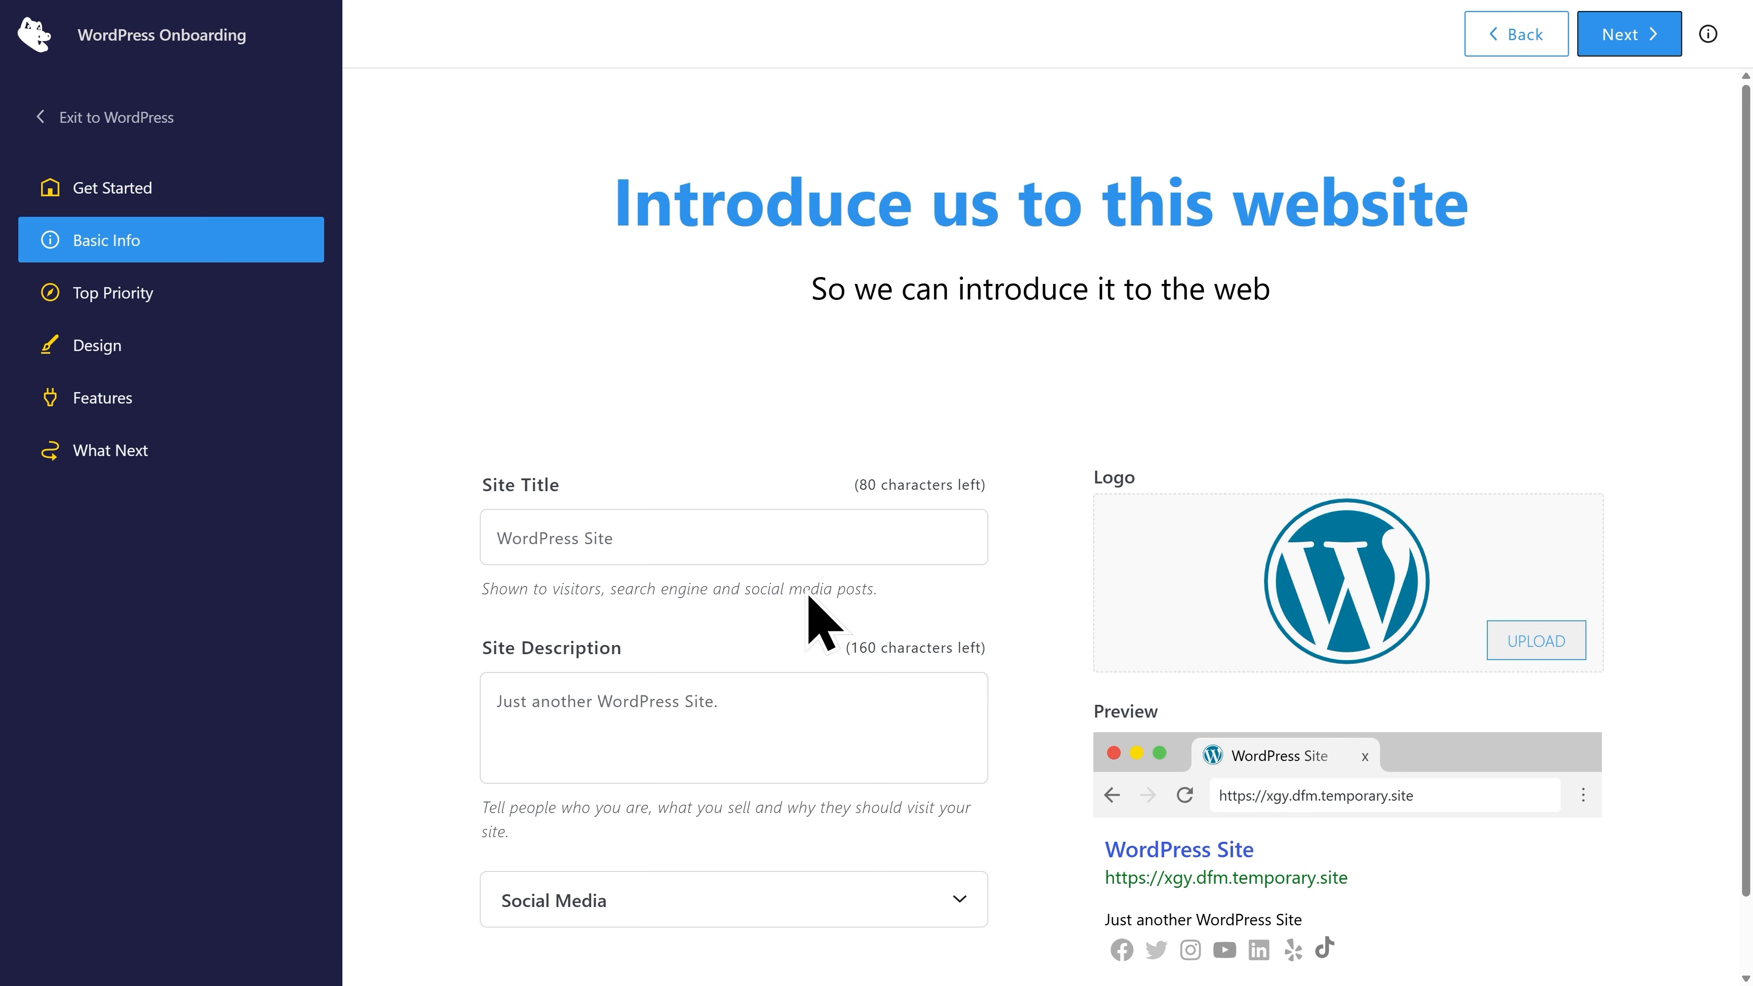
Set the site title to "WordPress Tutorial Website" and the site description to "Creating WordPress Tutorials".
left_click(677, 535)
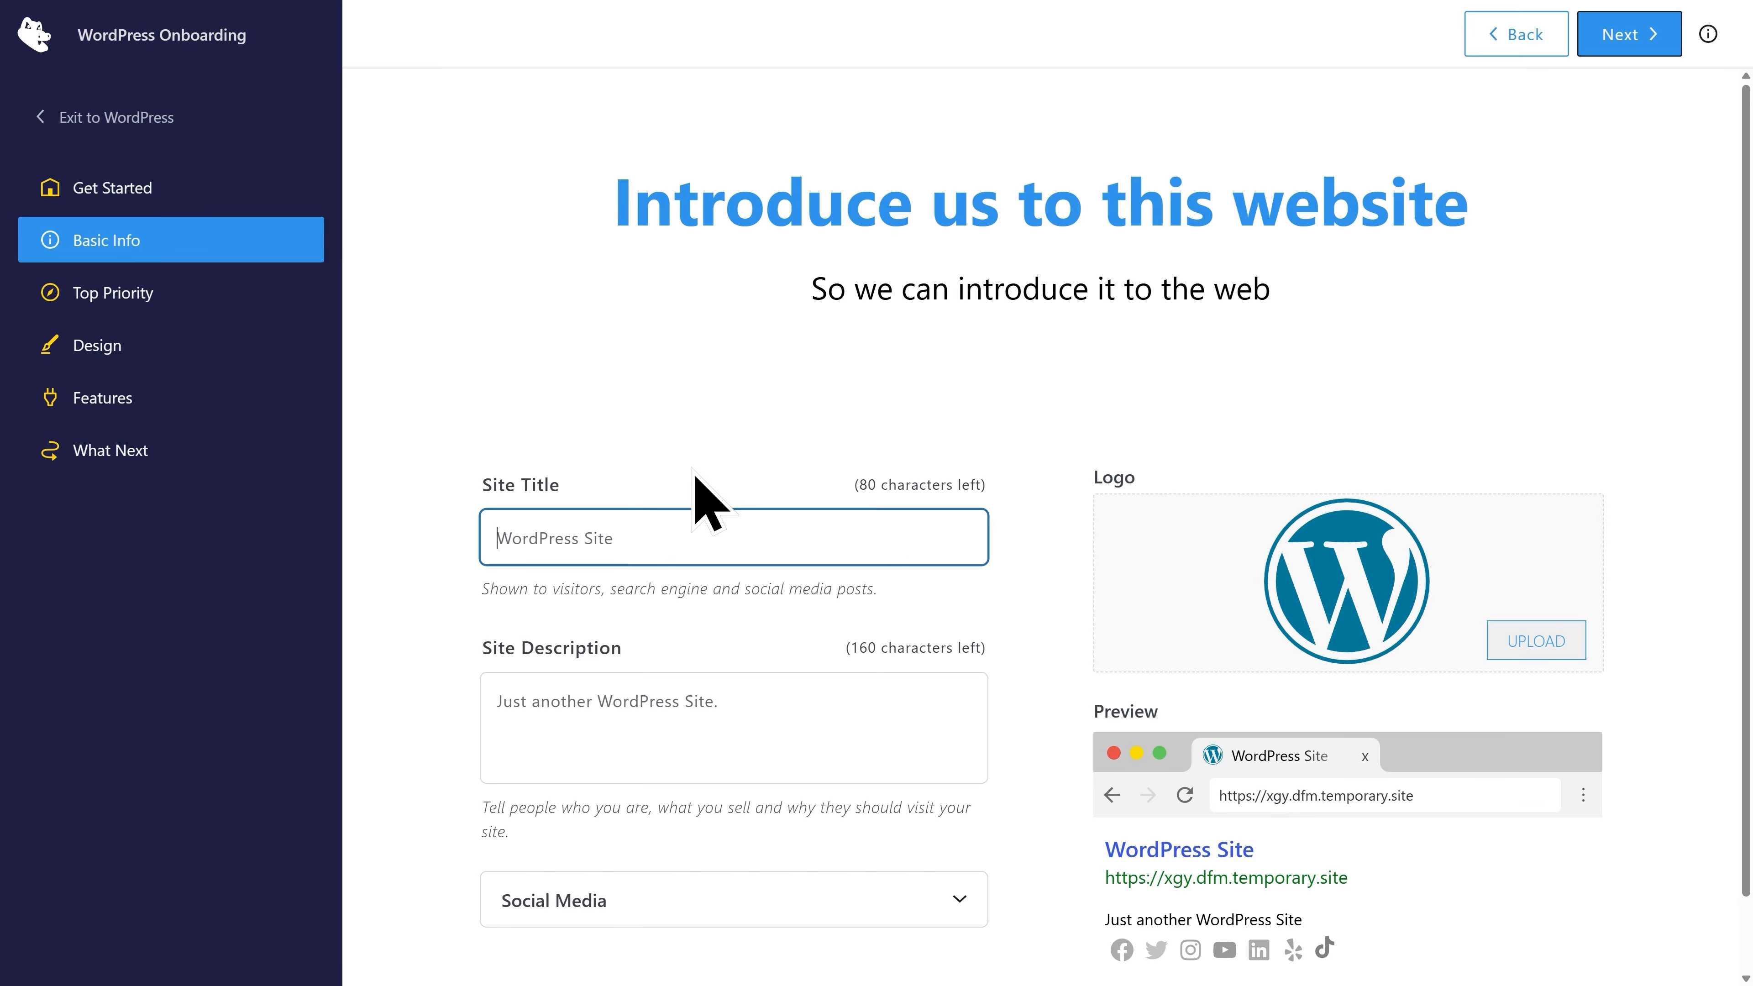
type("W")
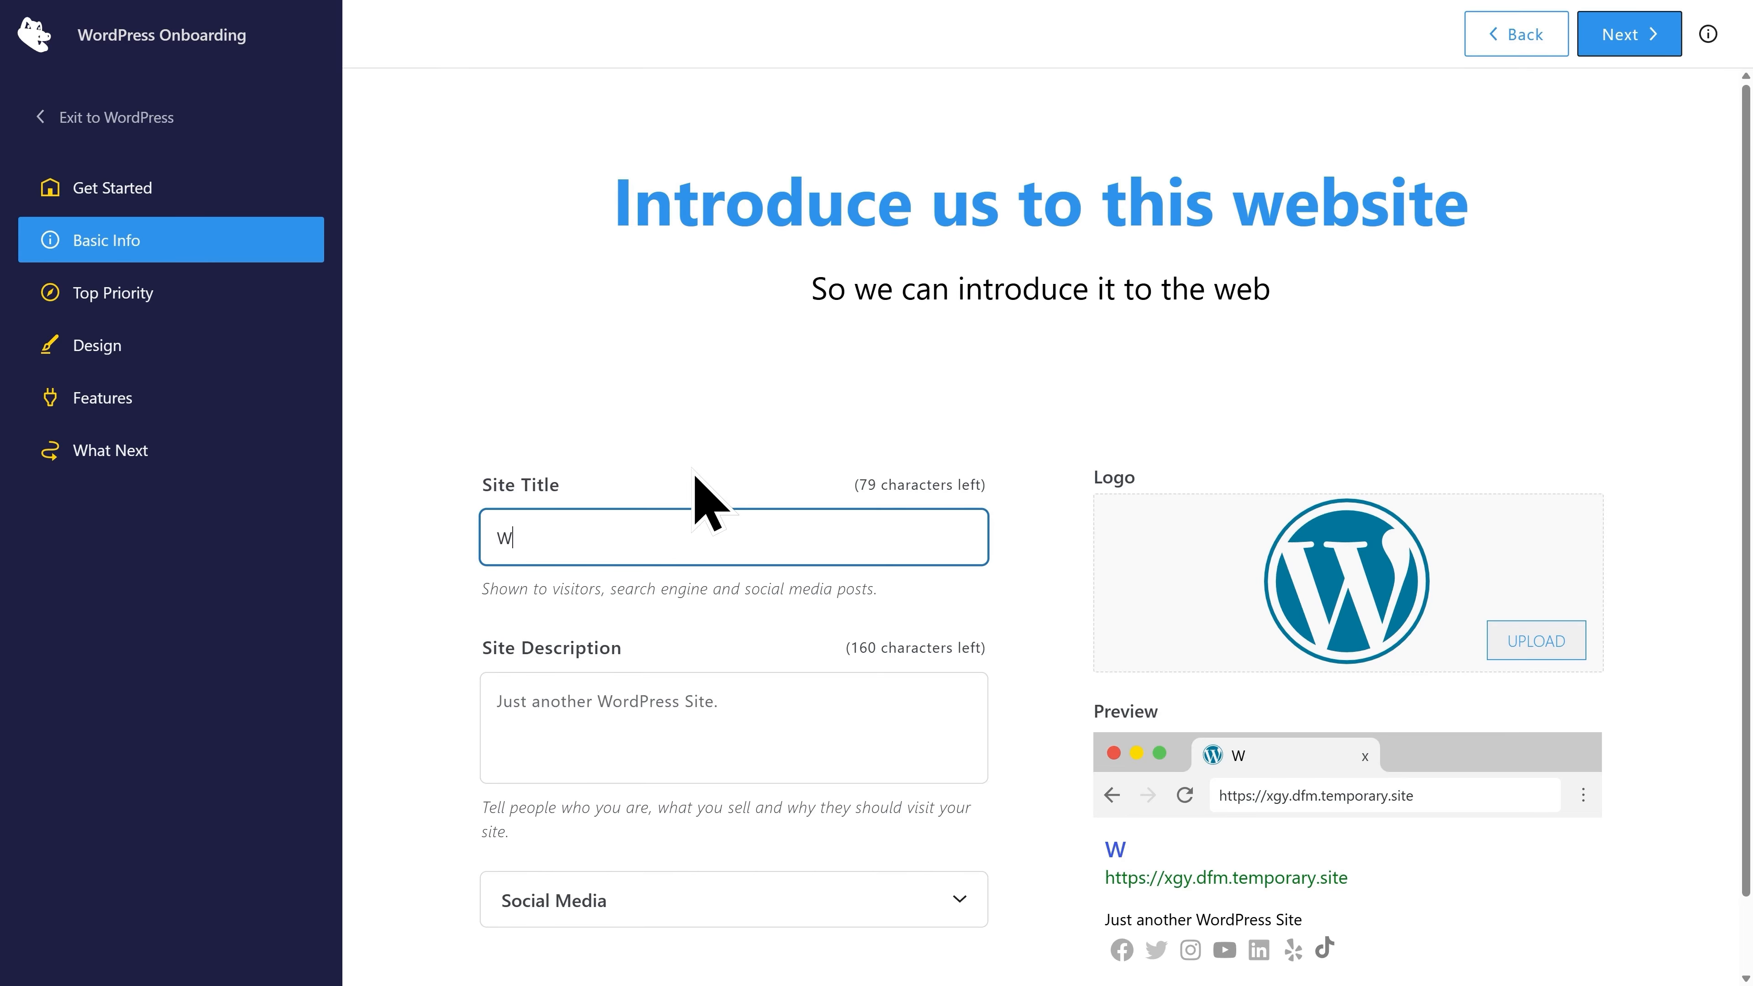
type("ordPress Tutorial Website")
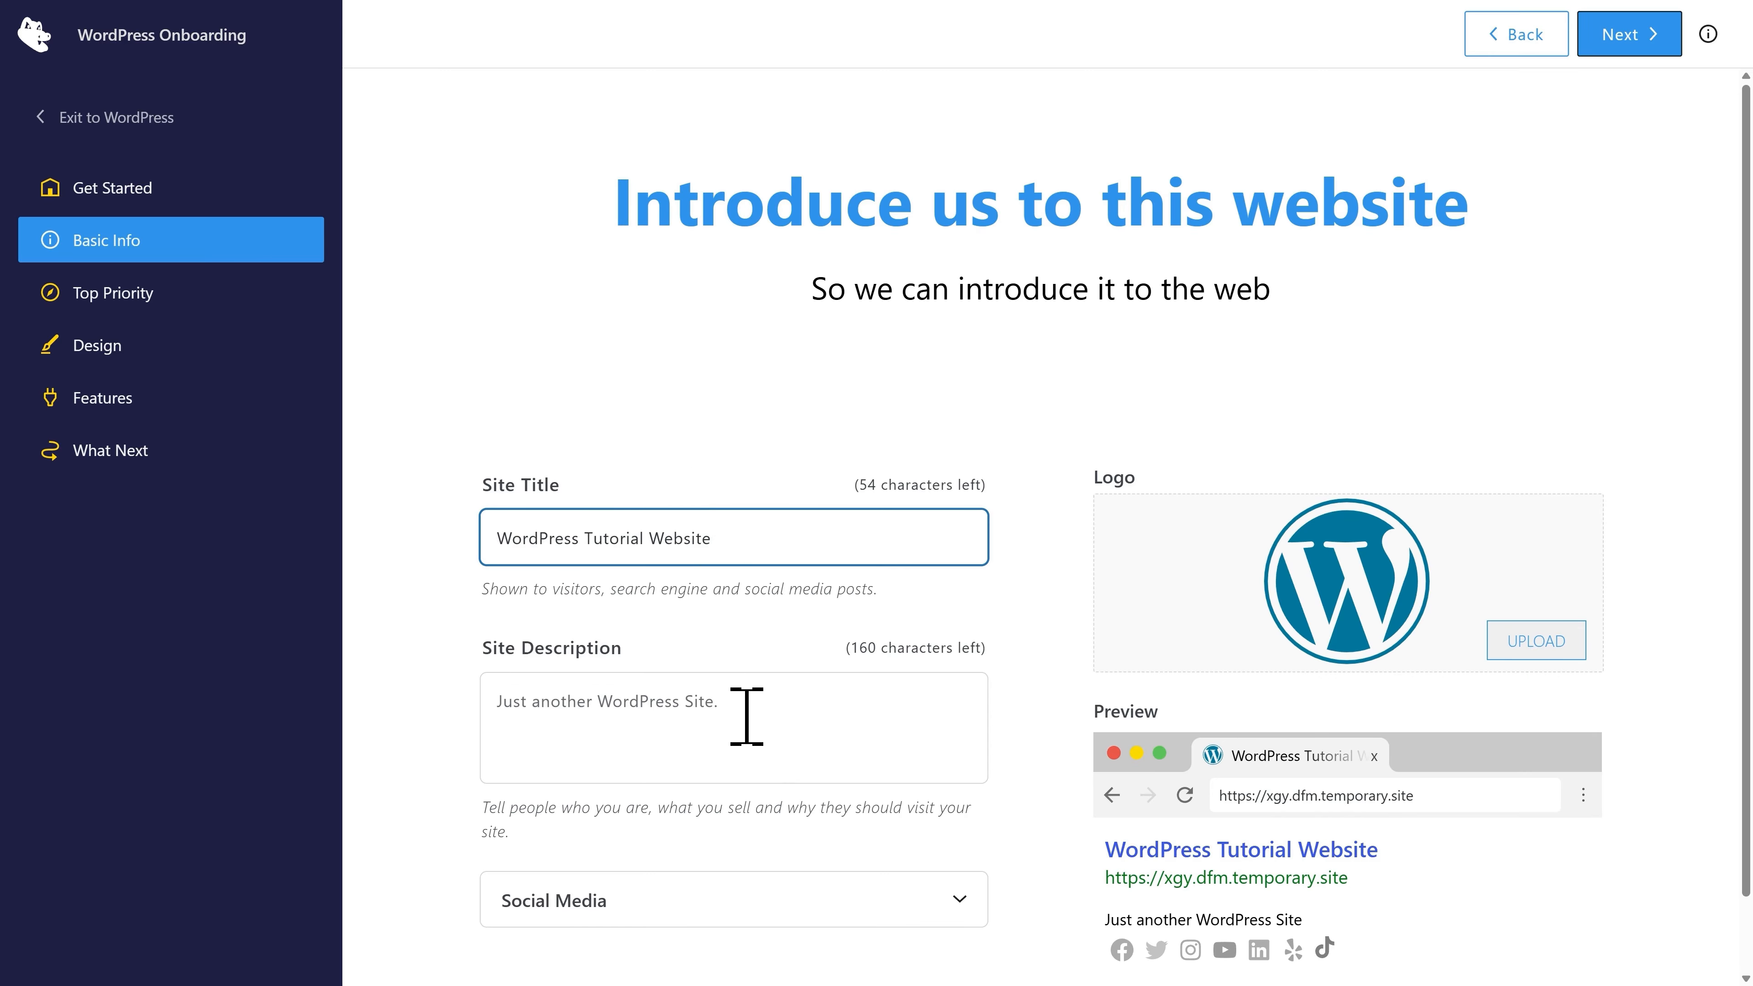
left_click(745, 716)
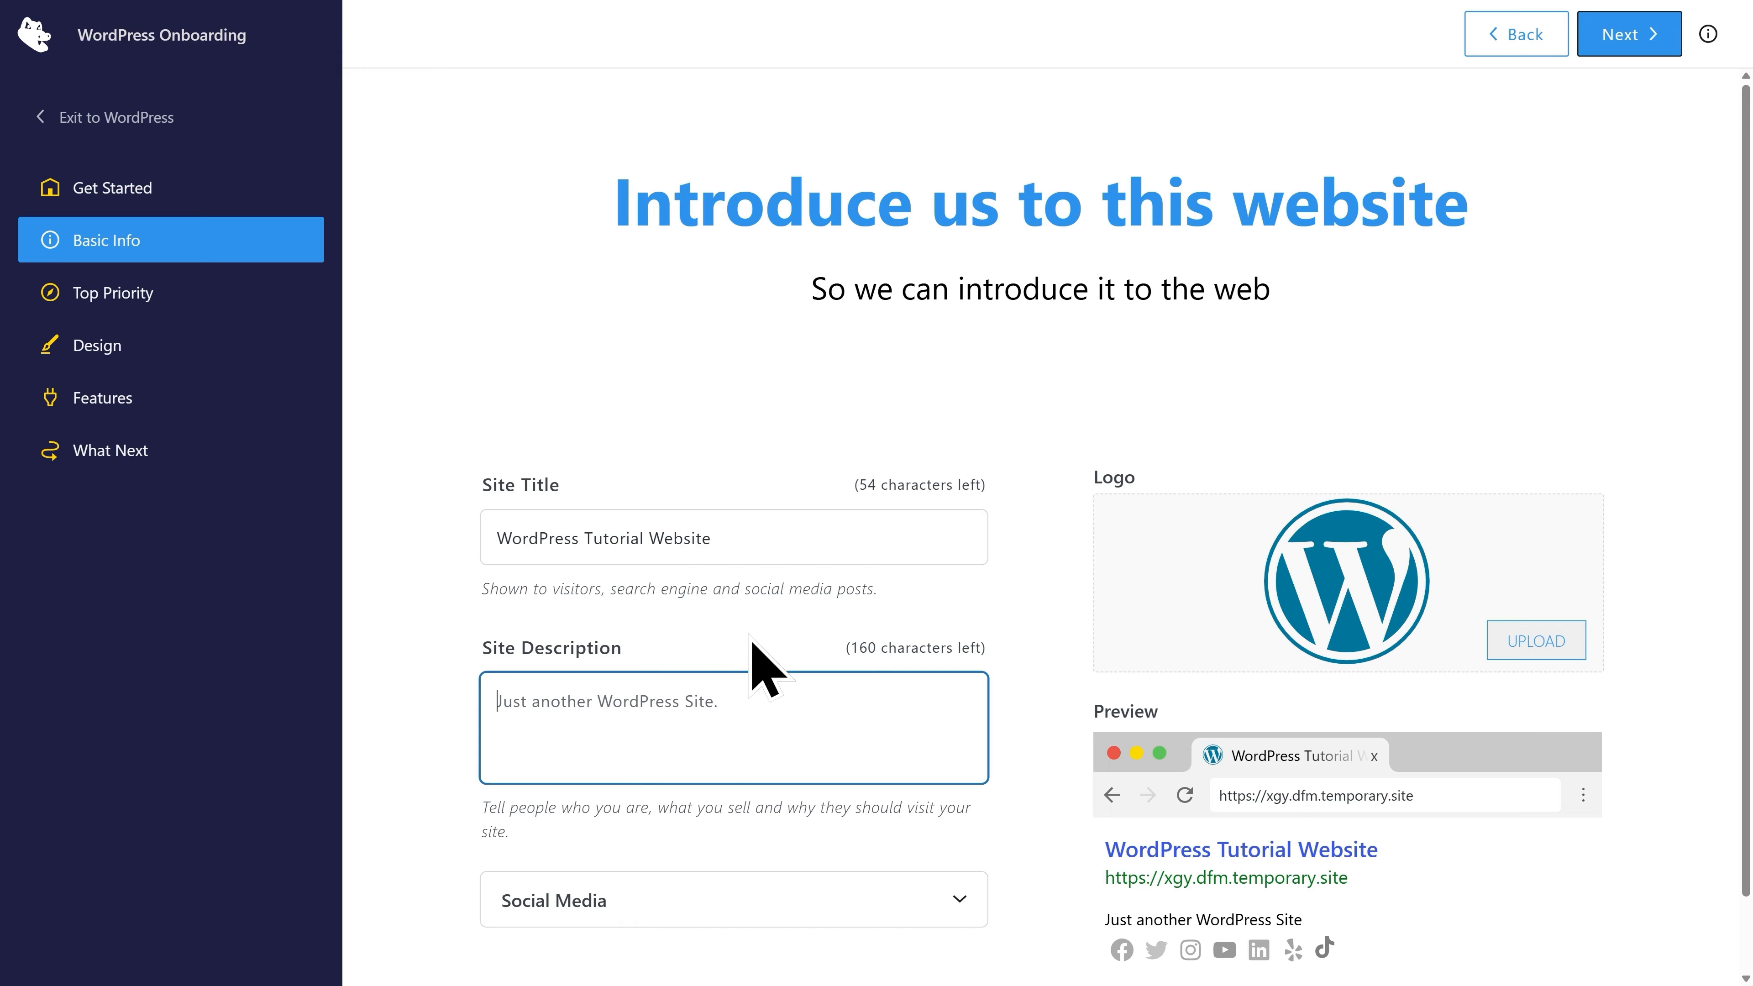
type("Creating WordPre")
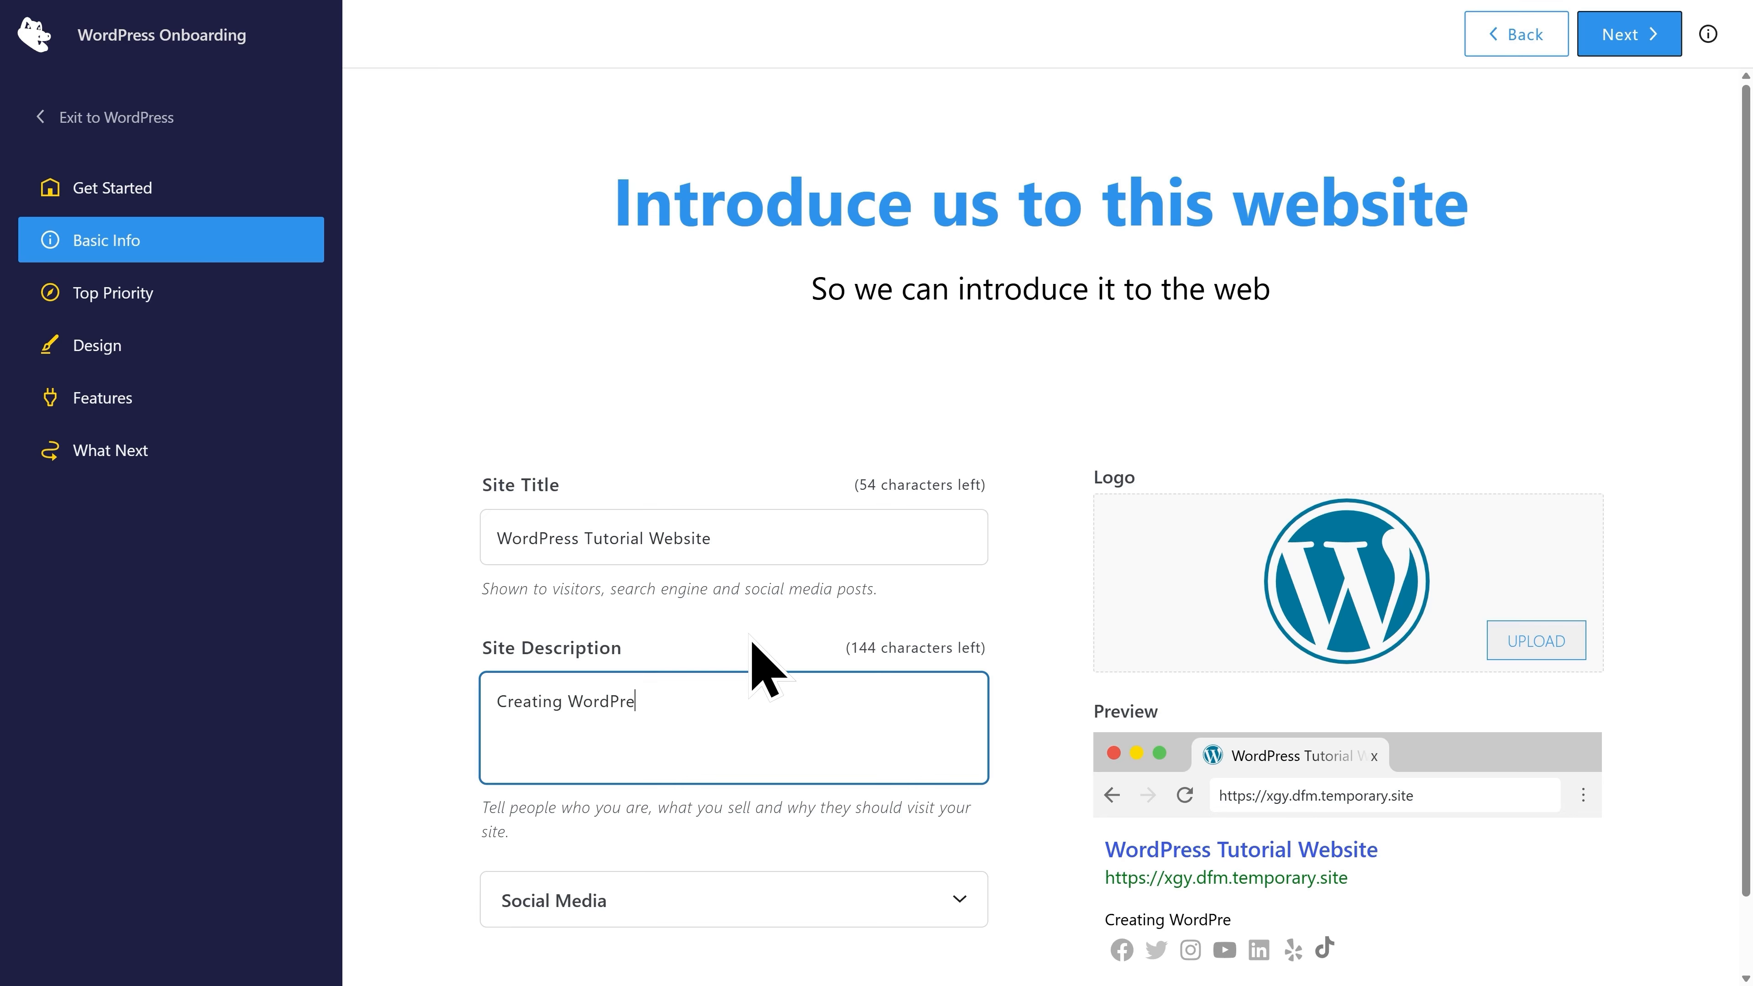
type("ss Tutorials")
left_click(750, 634)
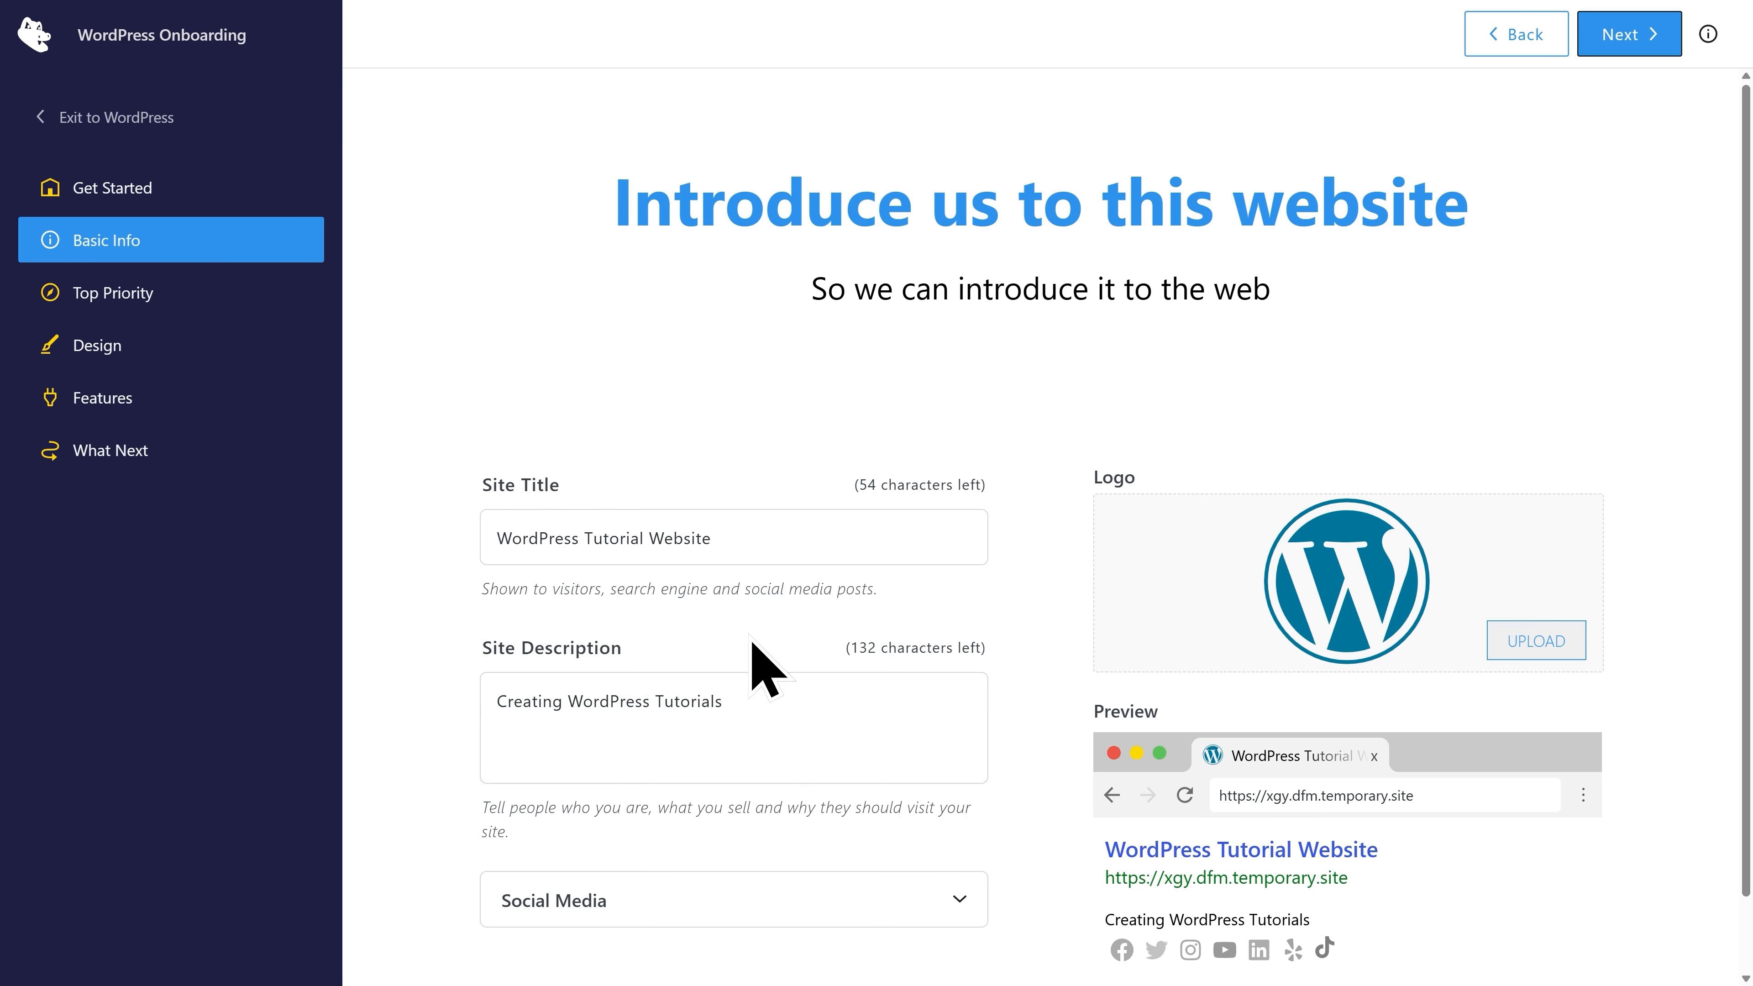
Exit the onboarding without finishing it and open the WordPress Dashboard page.
scroll(673, 846, "down", 1)
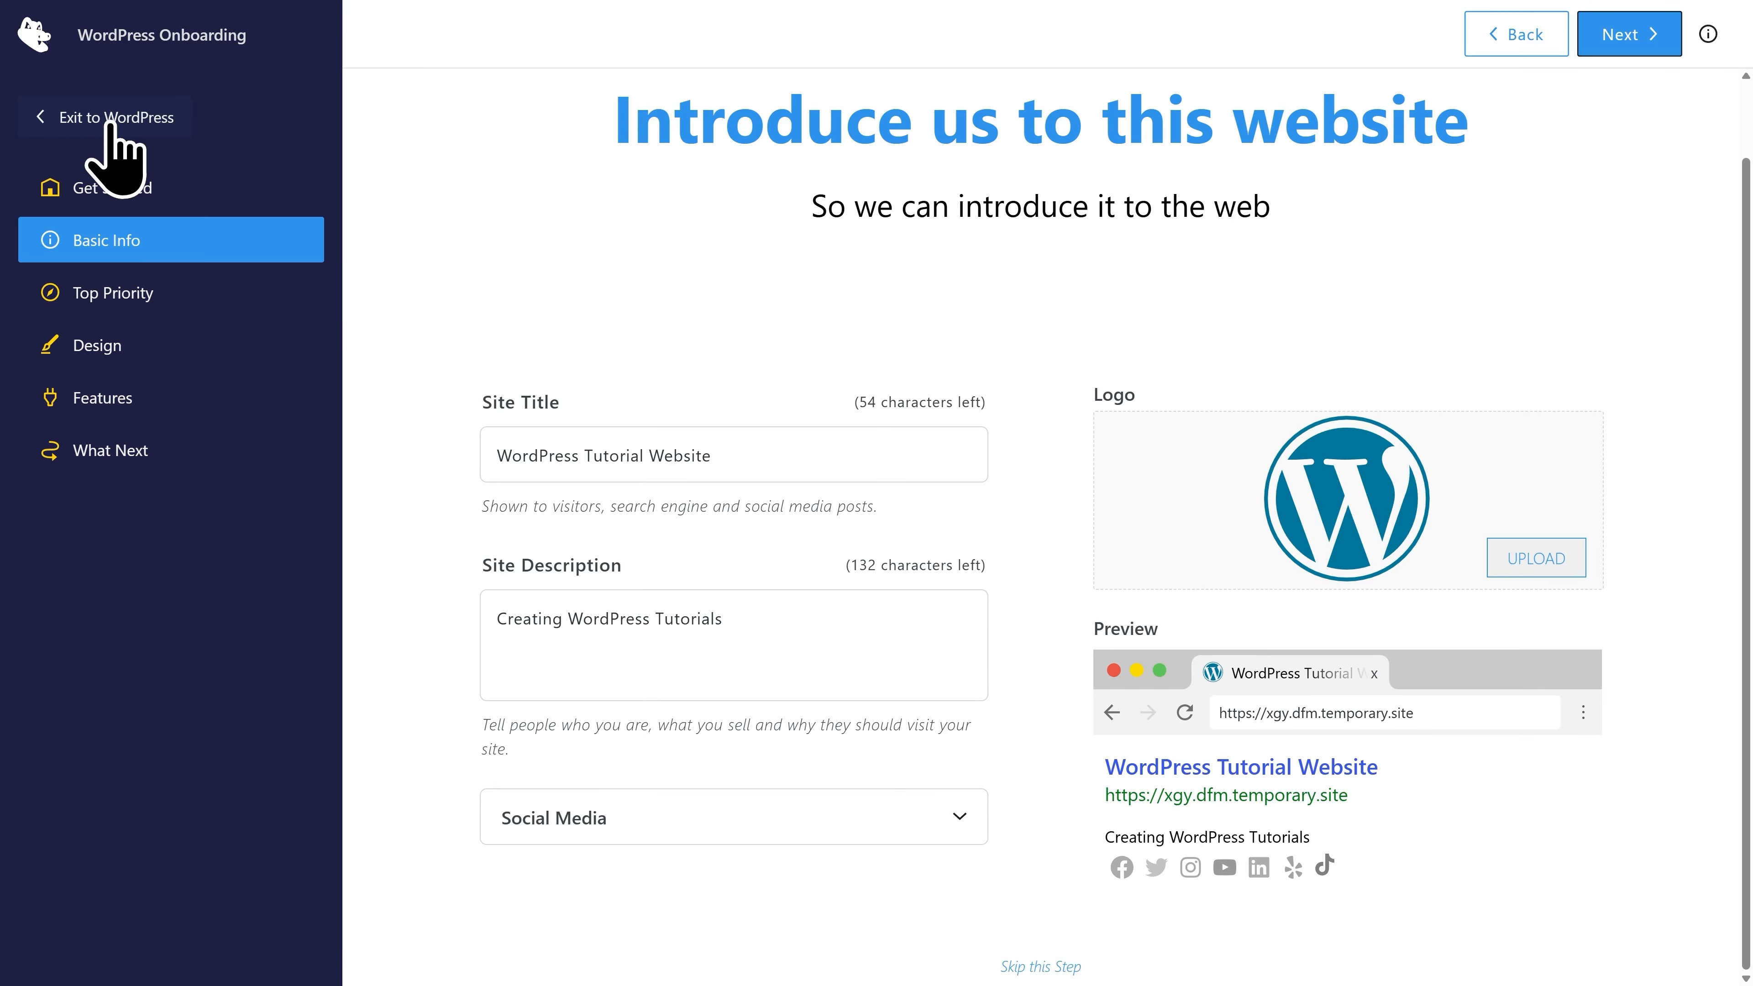
left_click(109, 123)
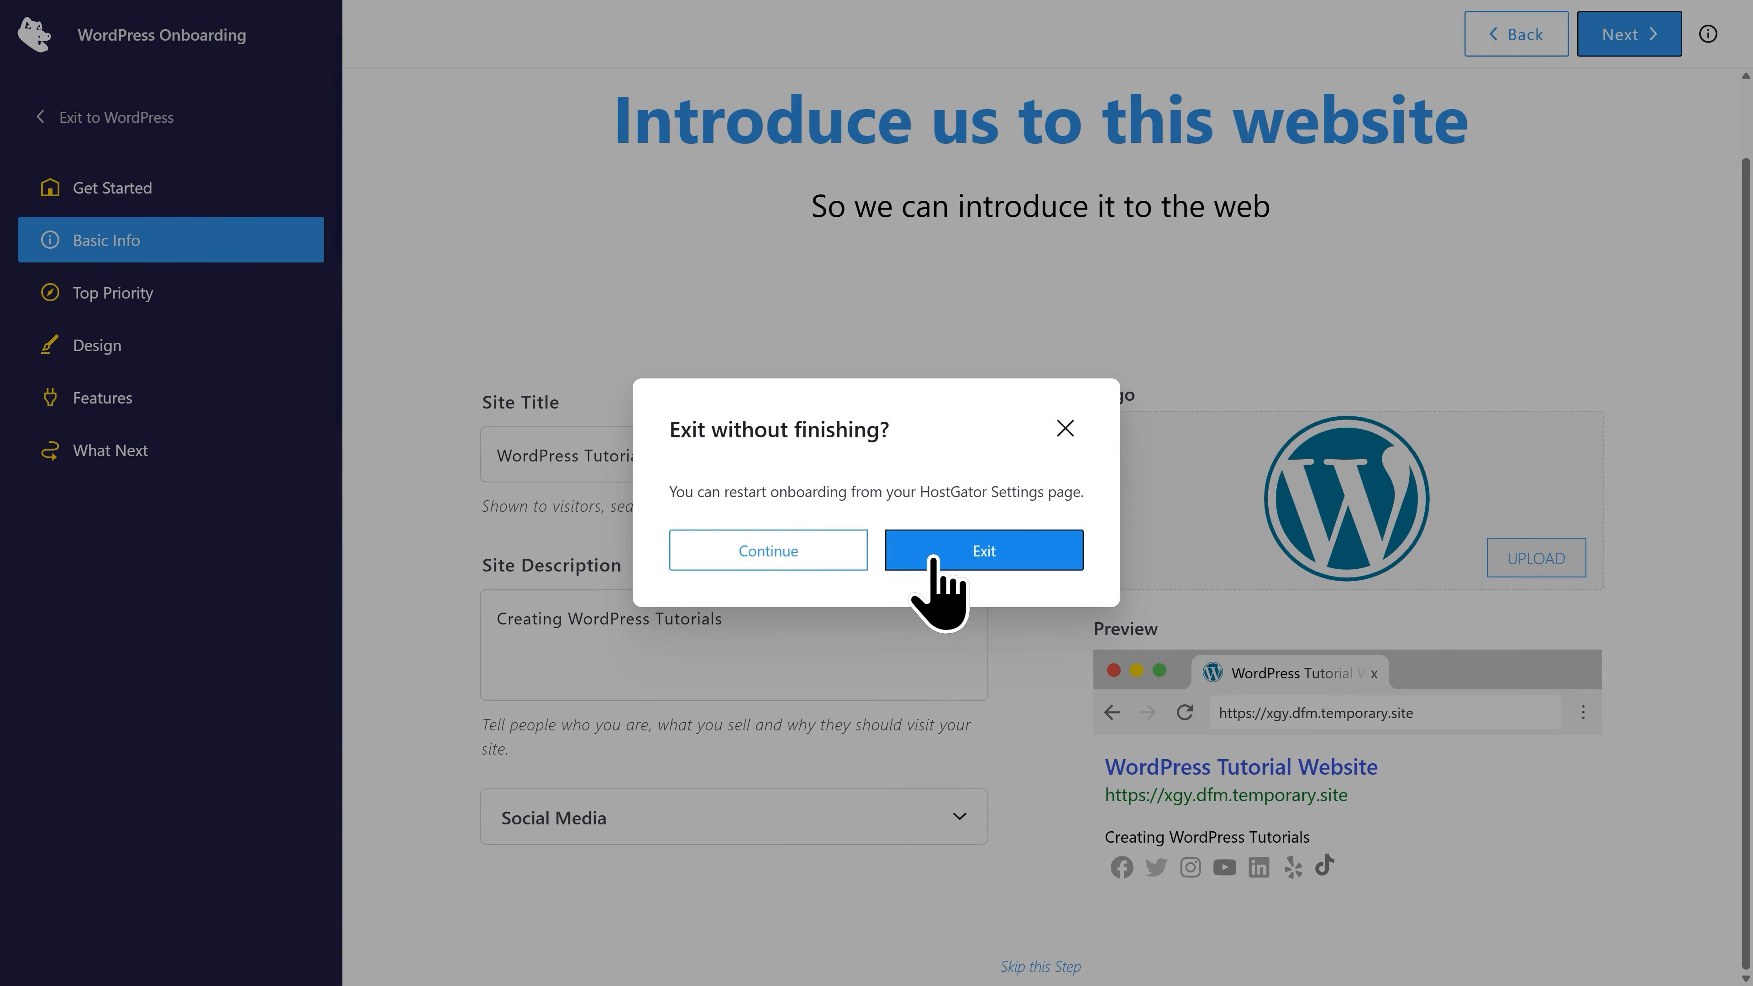
left_click(975, 566)
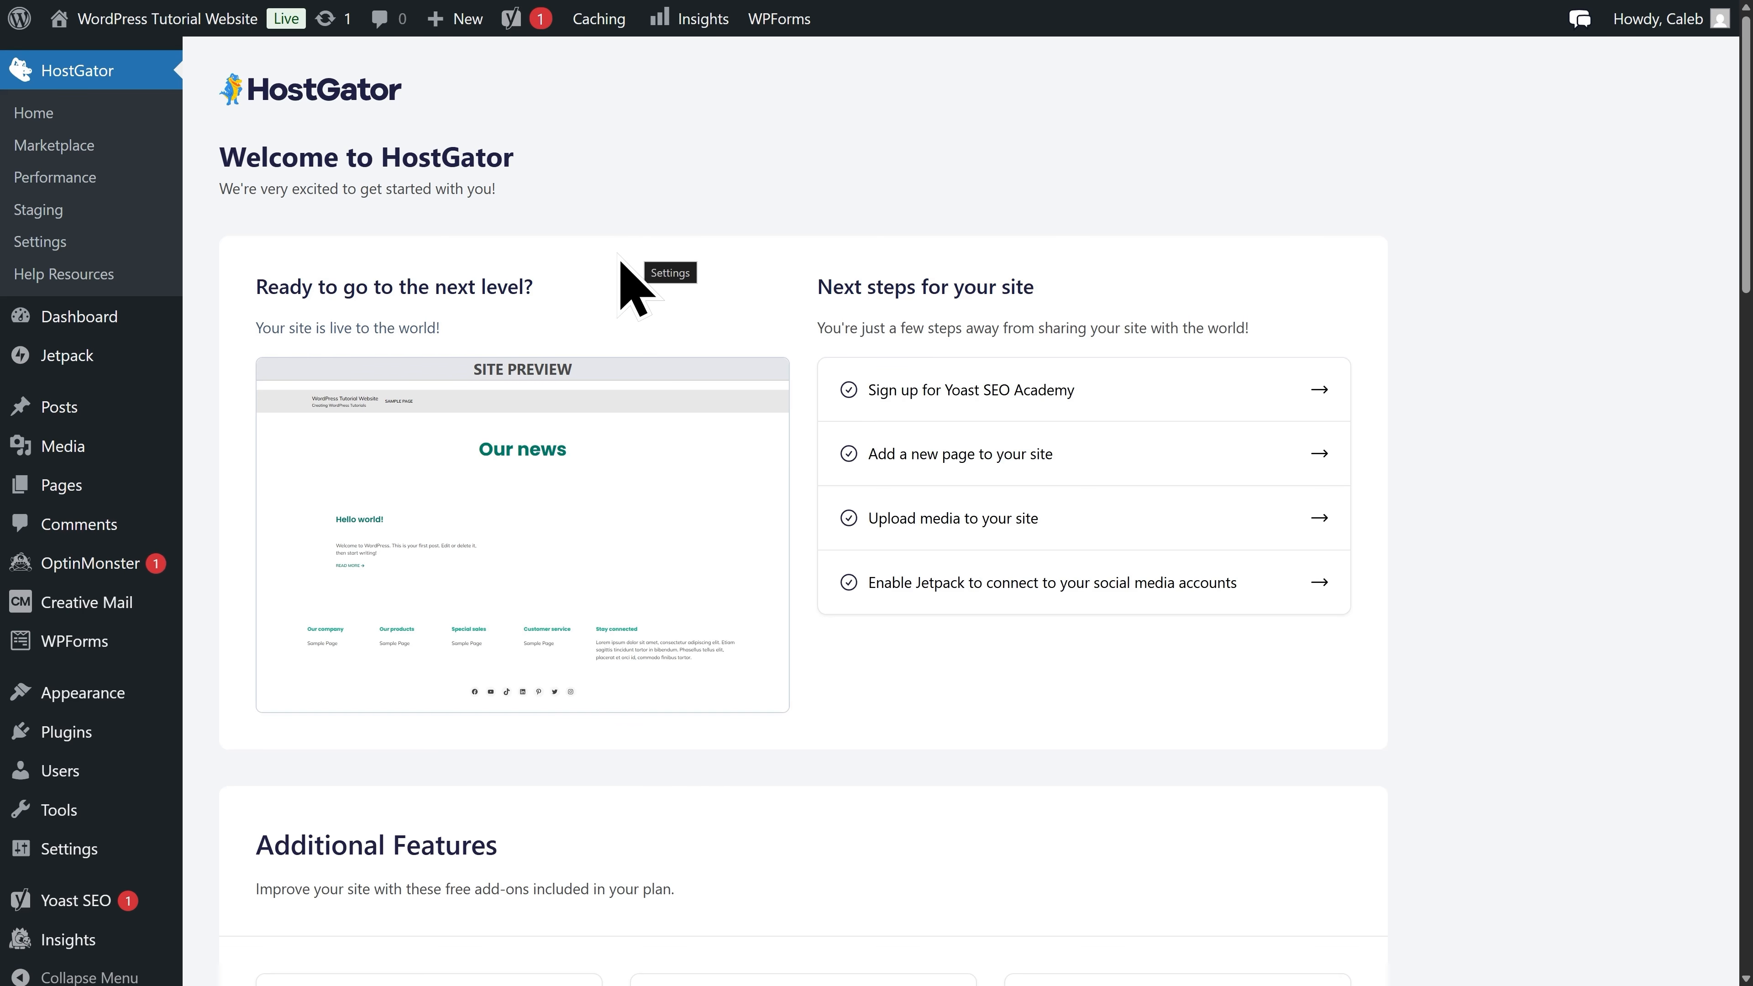
mouse_move(121, 319)
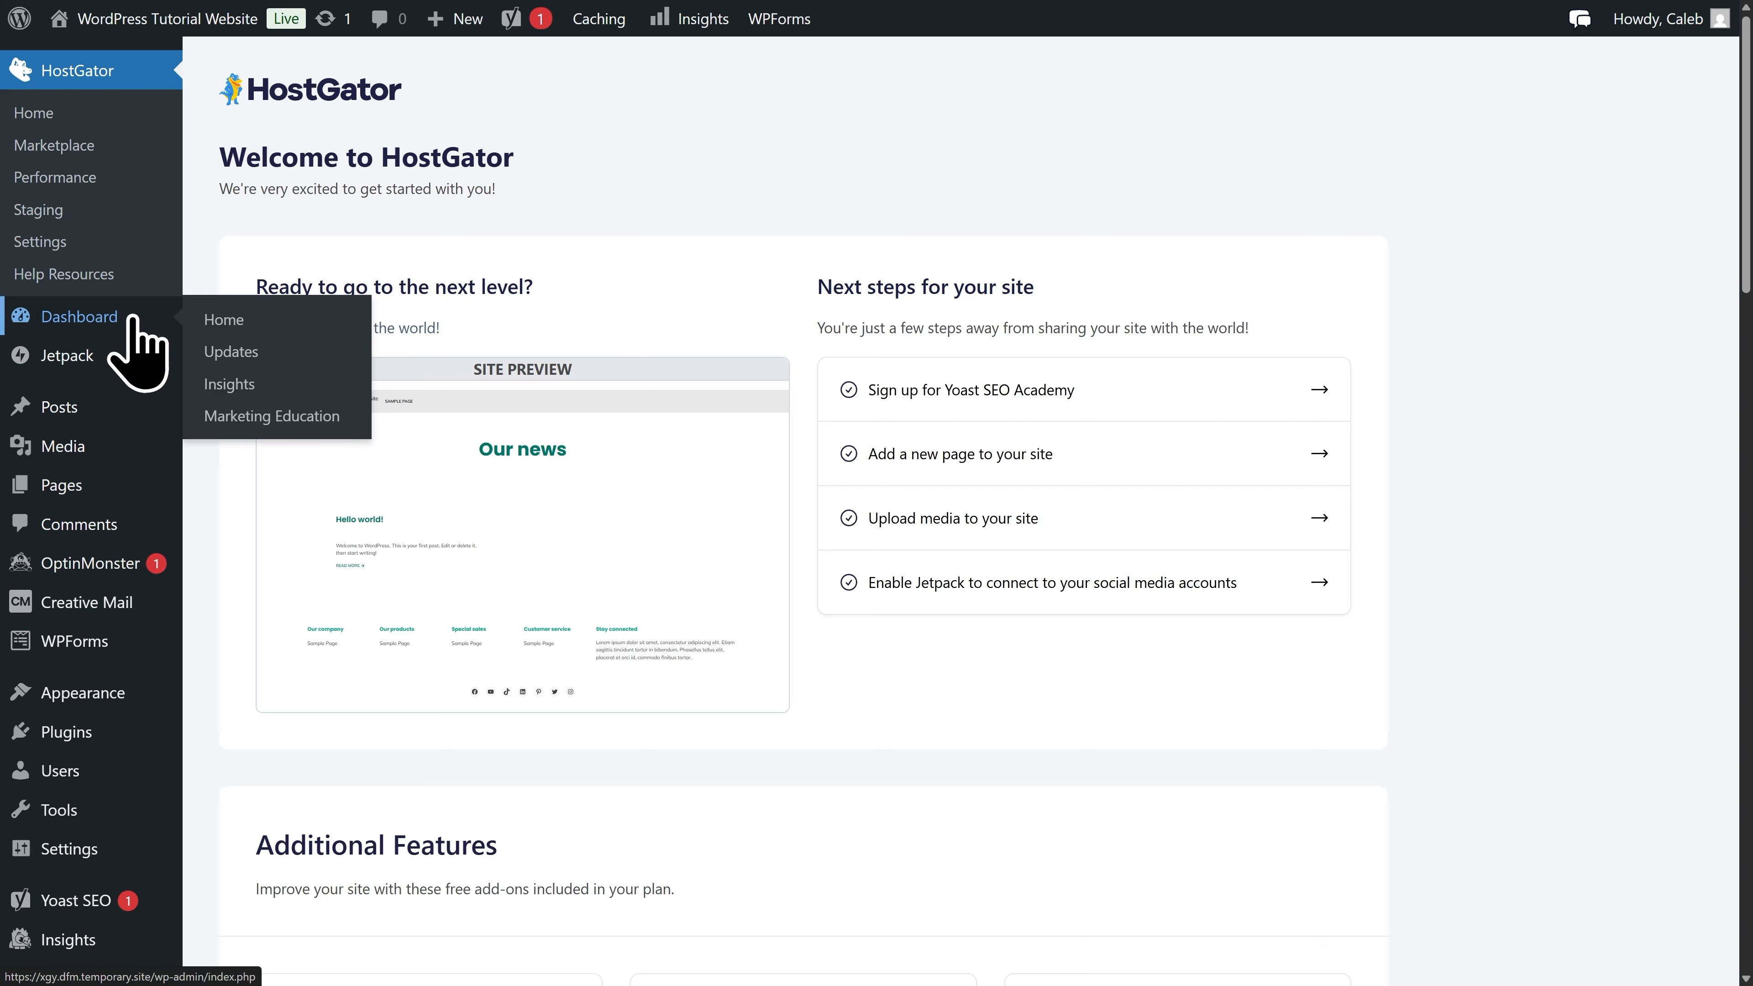
left_click(133, 319)
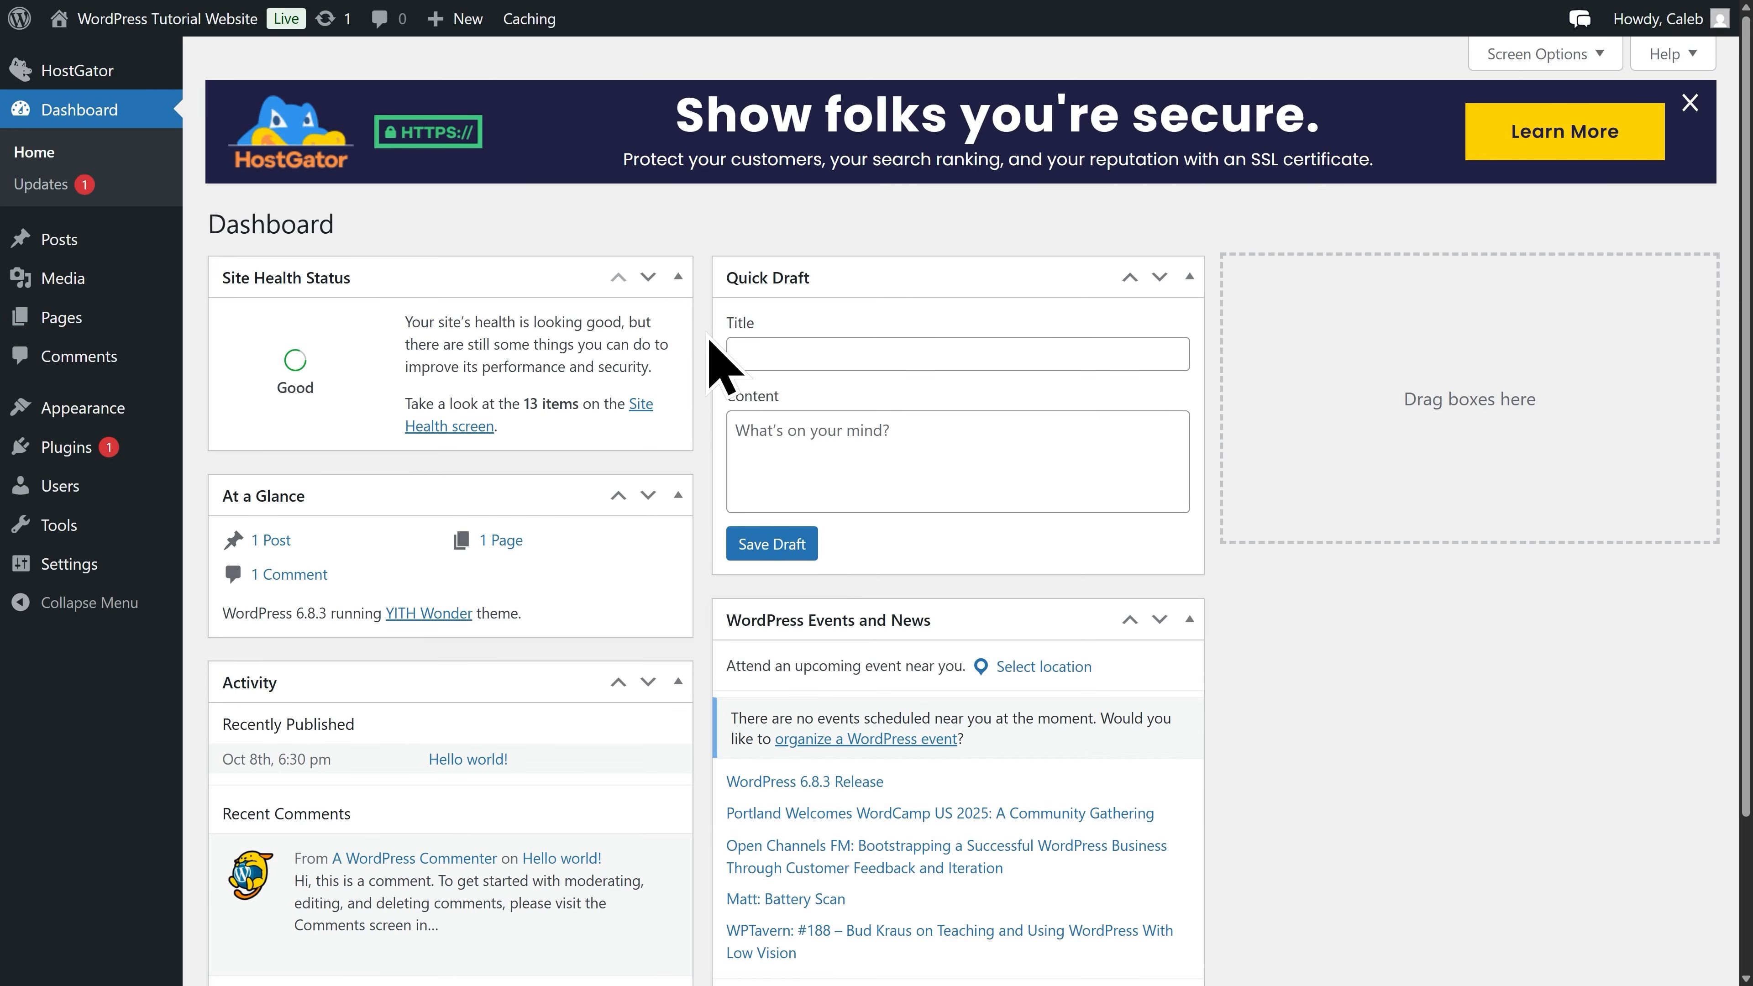
Hide the Site Health Status, At a Glance, Activity, Quick Draft and WordPress Events and News boxes on the dashboard.
left_click(1554, 68)
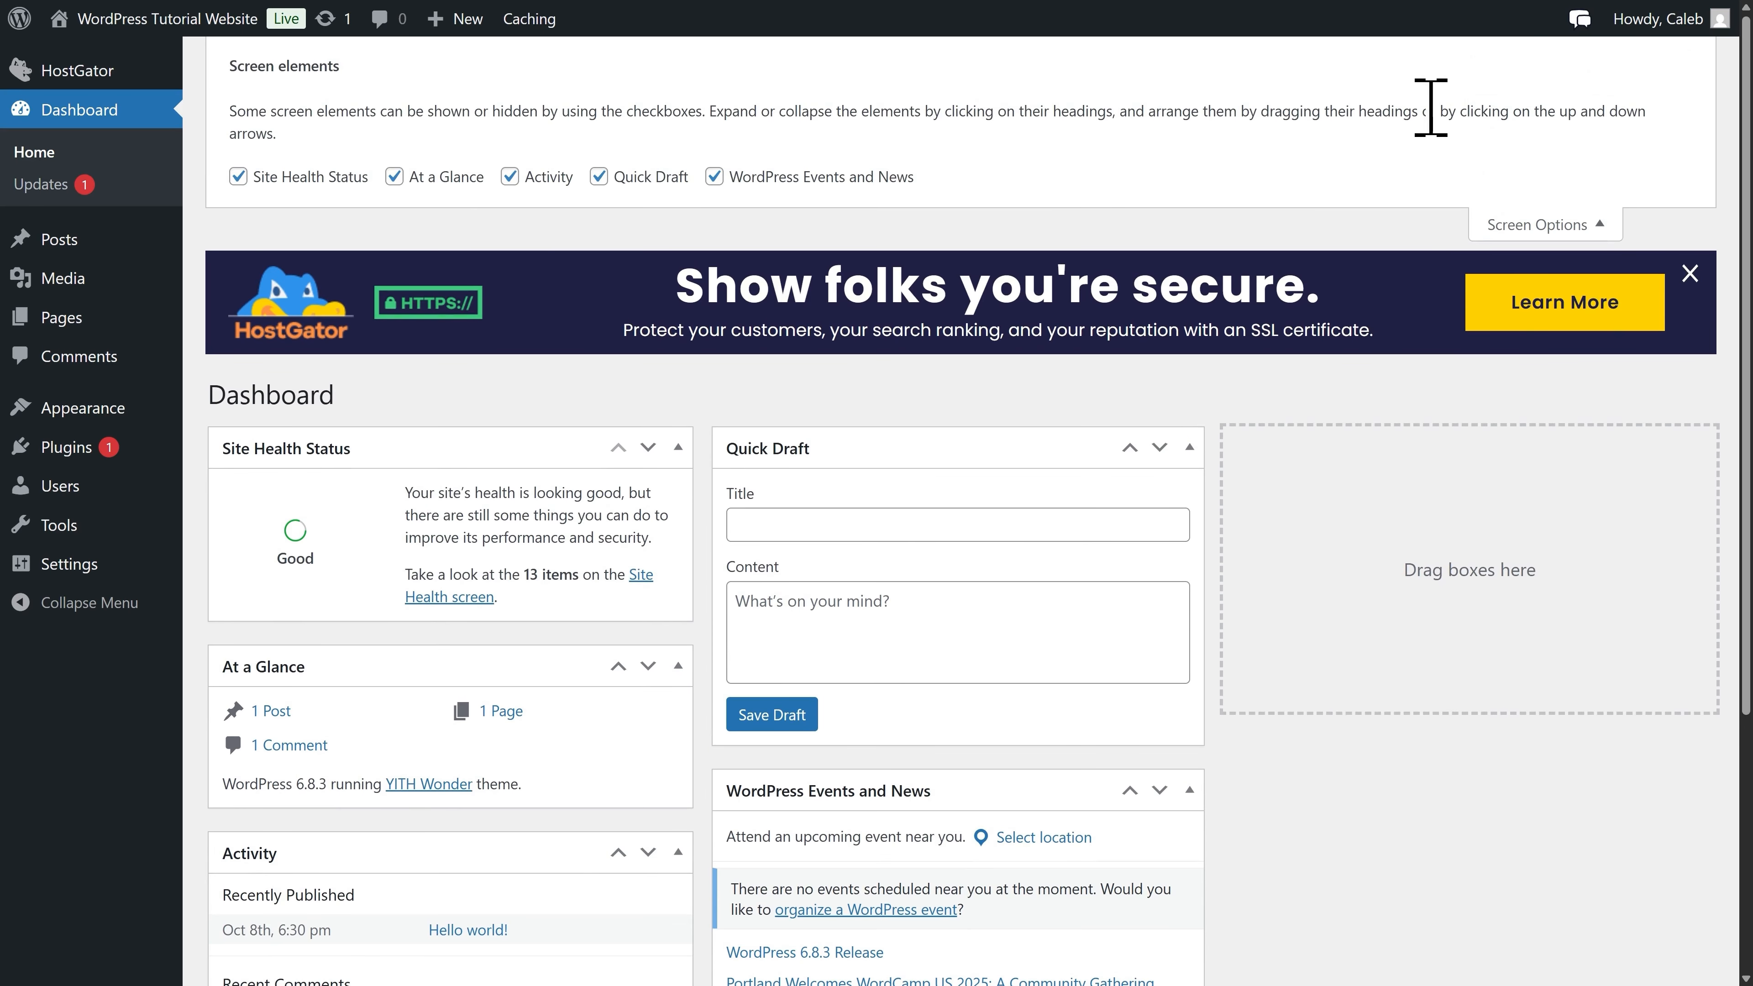
left_click(714, 177)
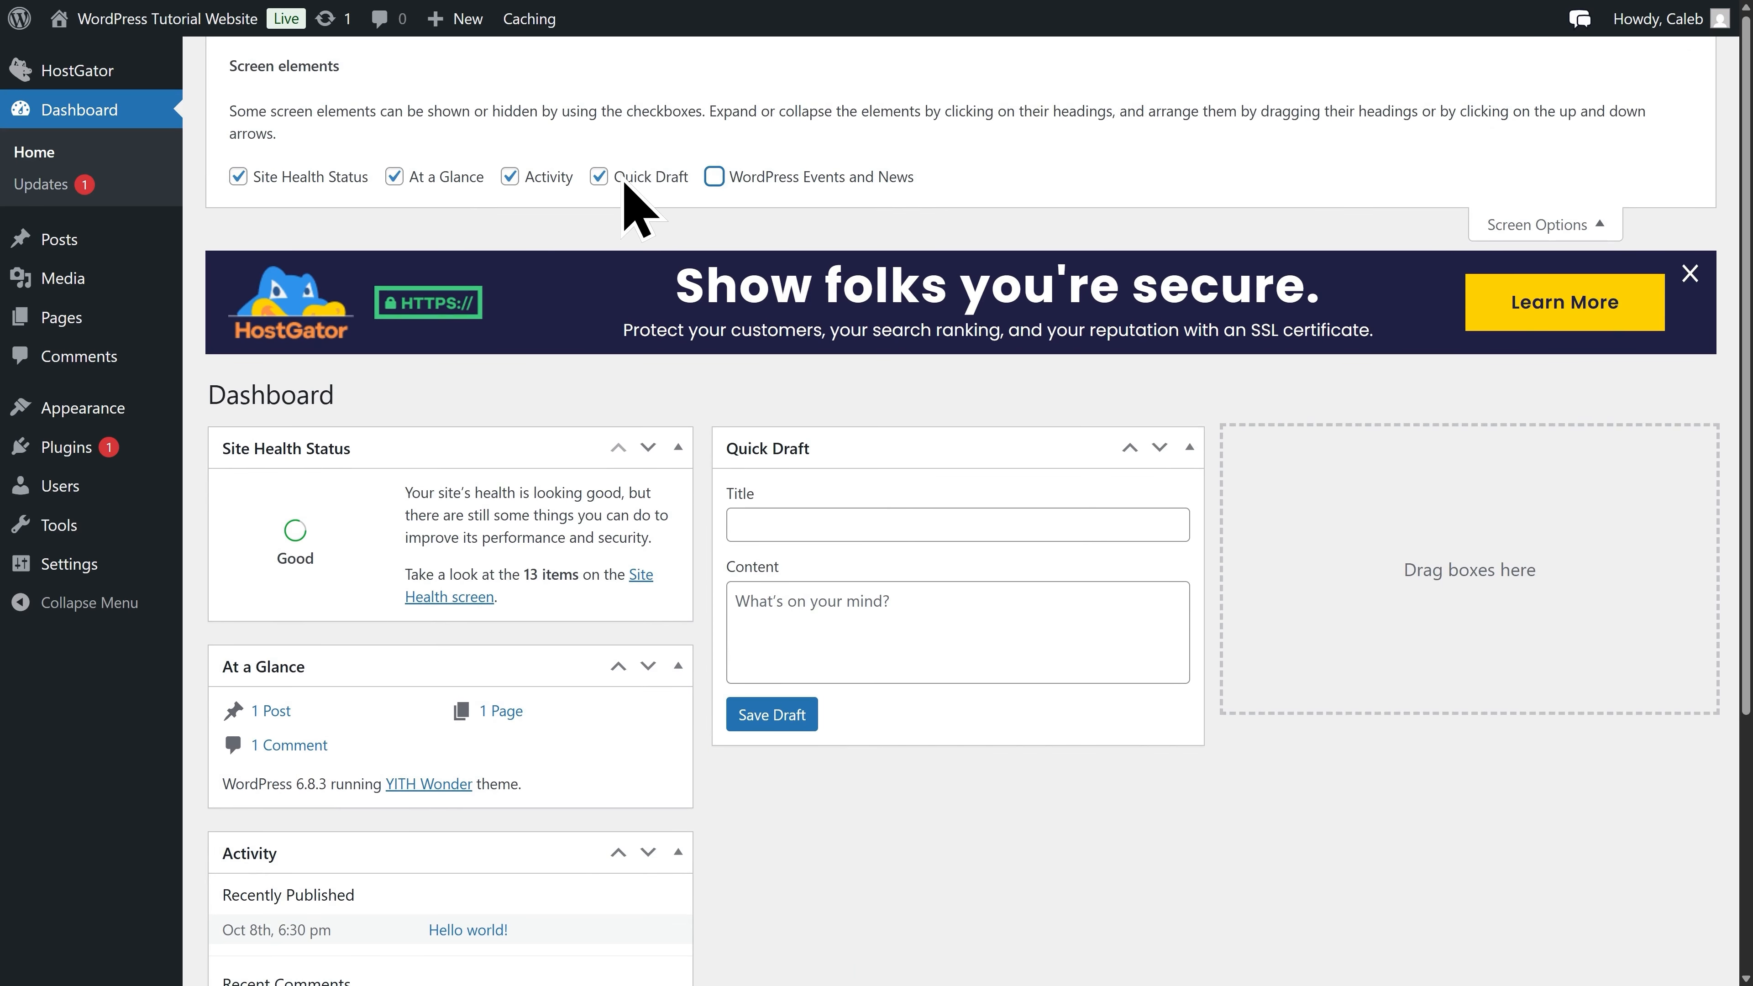
left_click(599, 177)
left_click(533, 180)
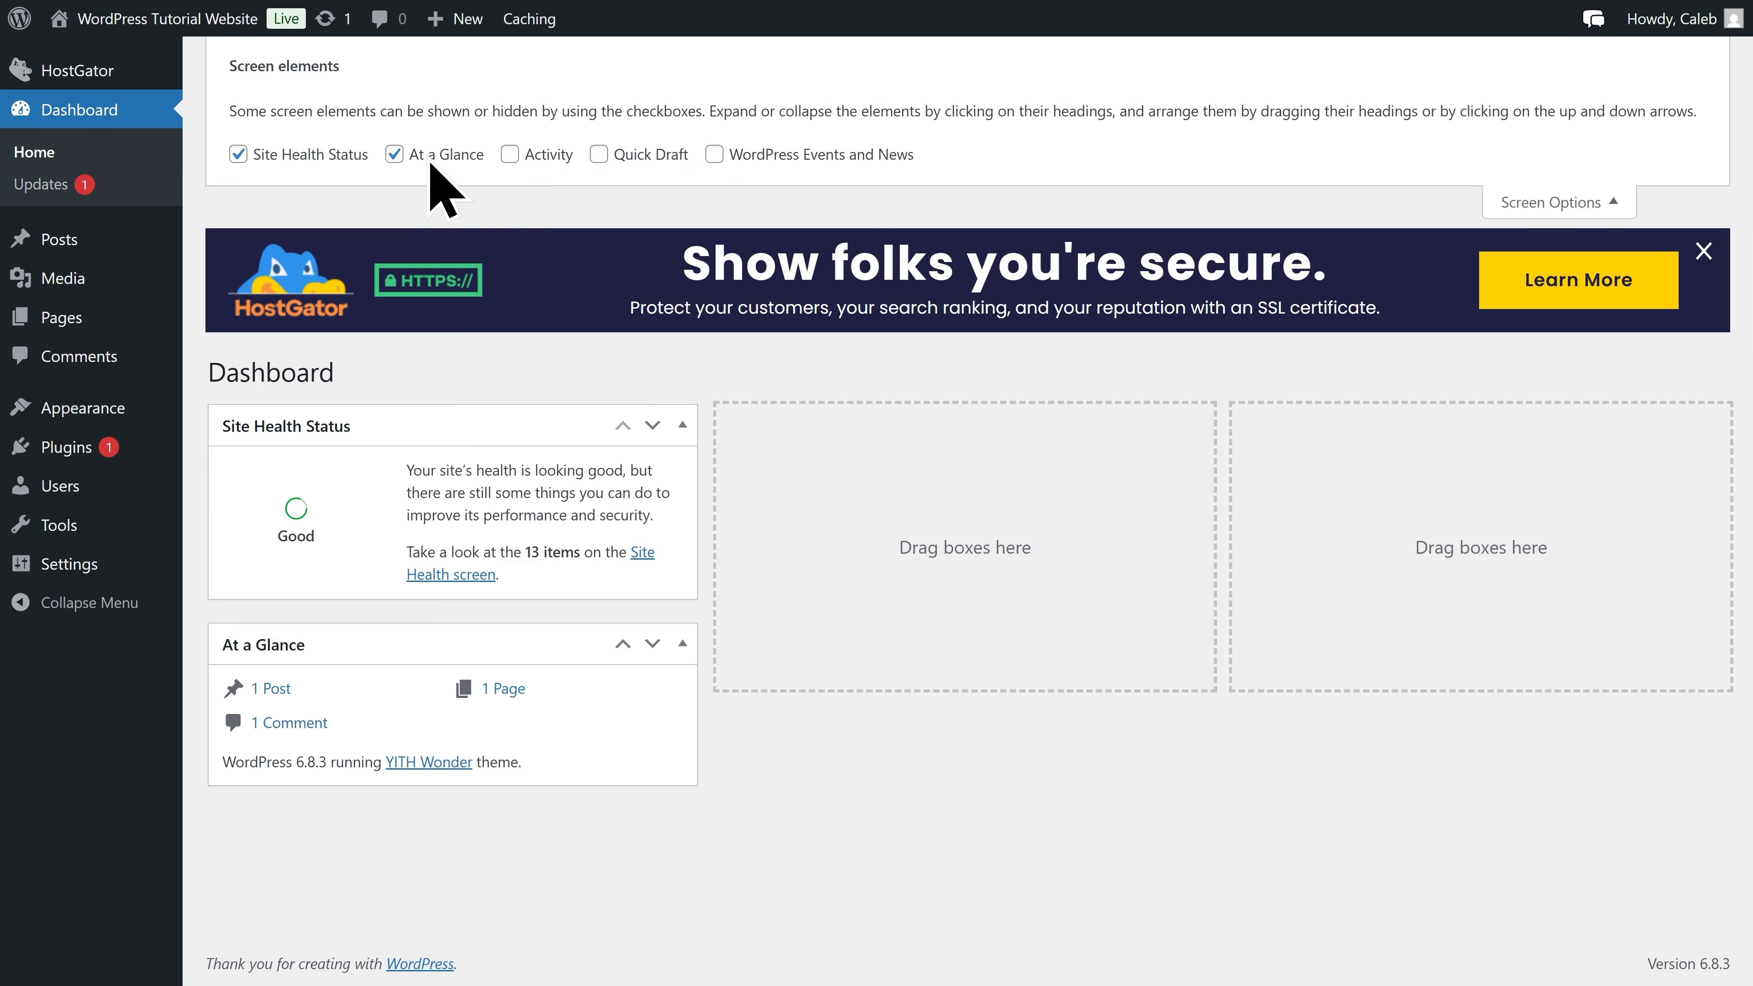
left_click(414, 156)
left_click(293, 155)
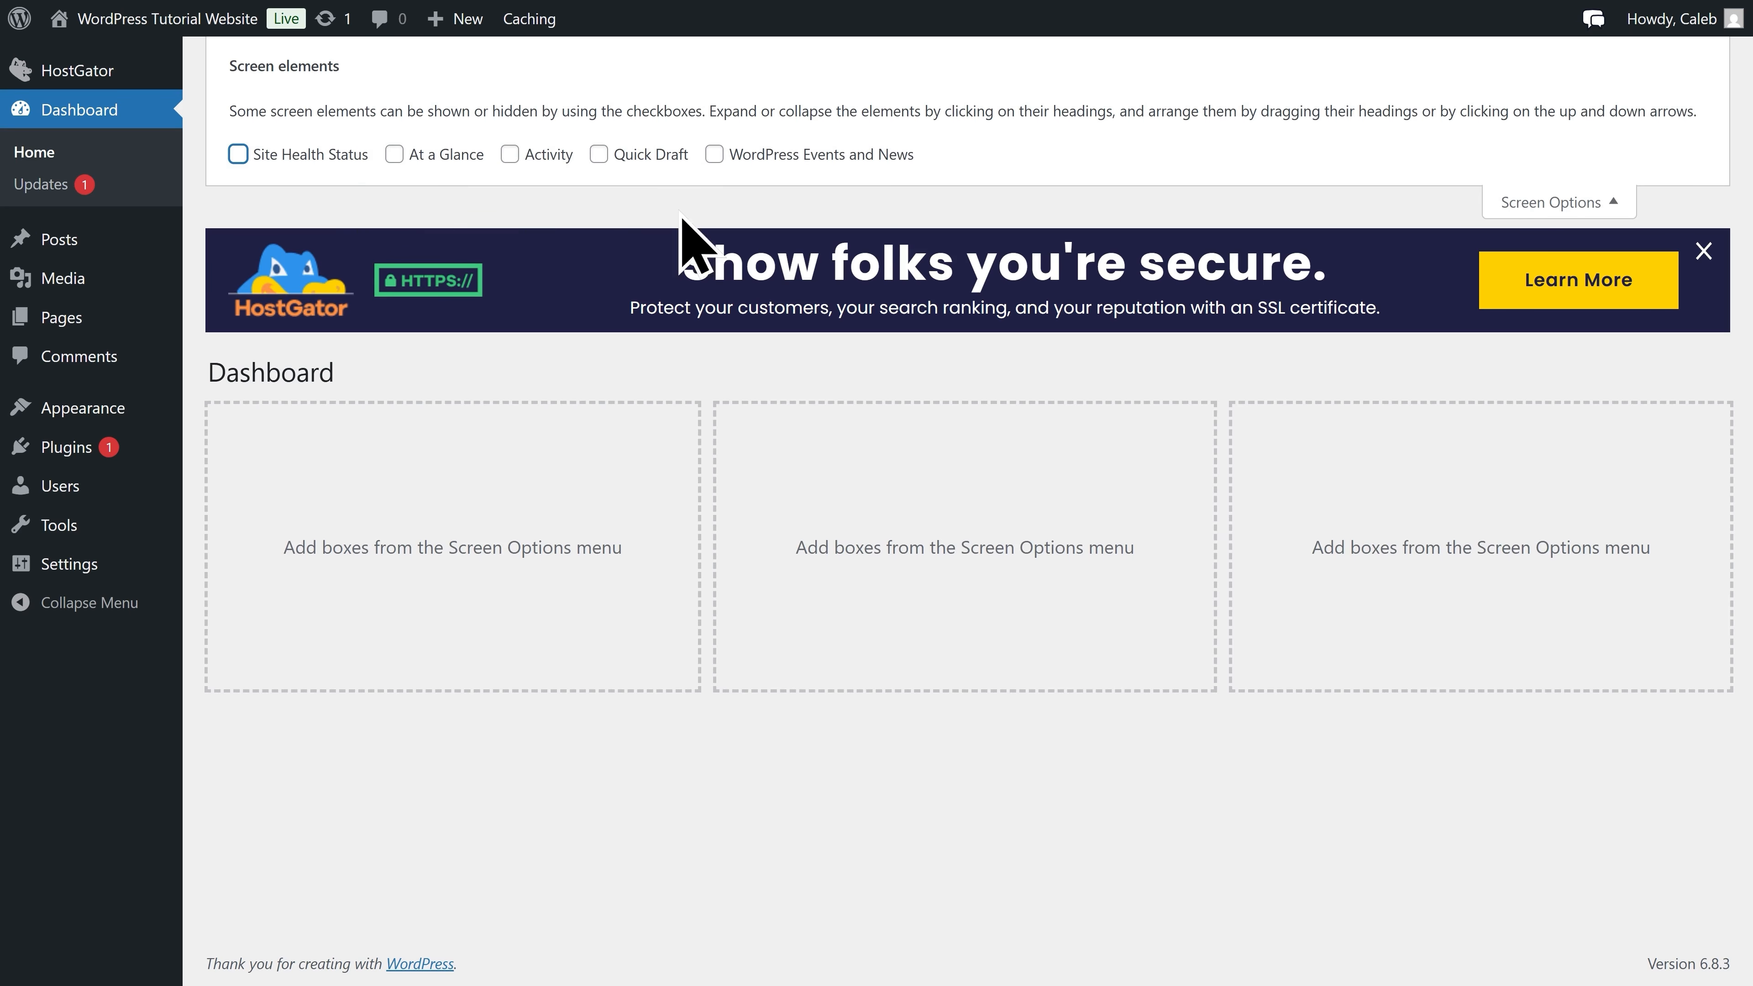
left_click(1518, 207)
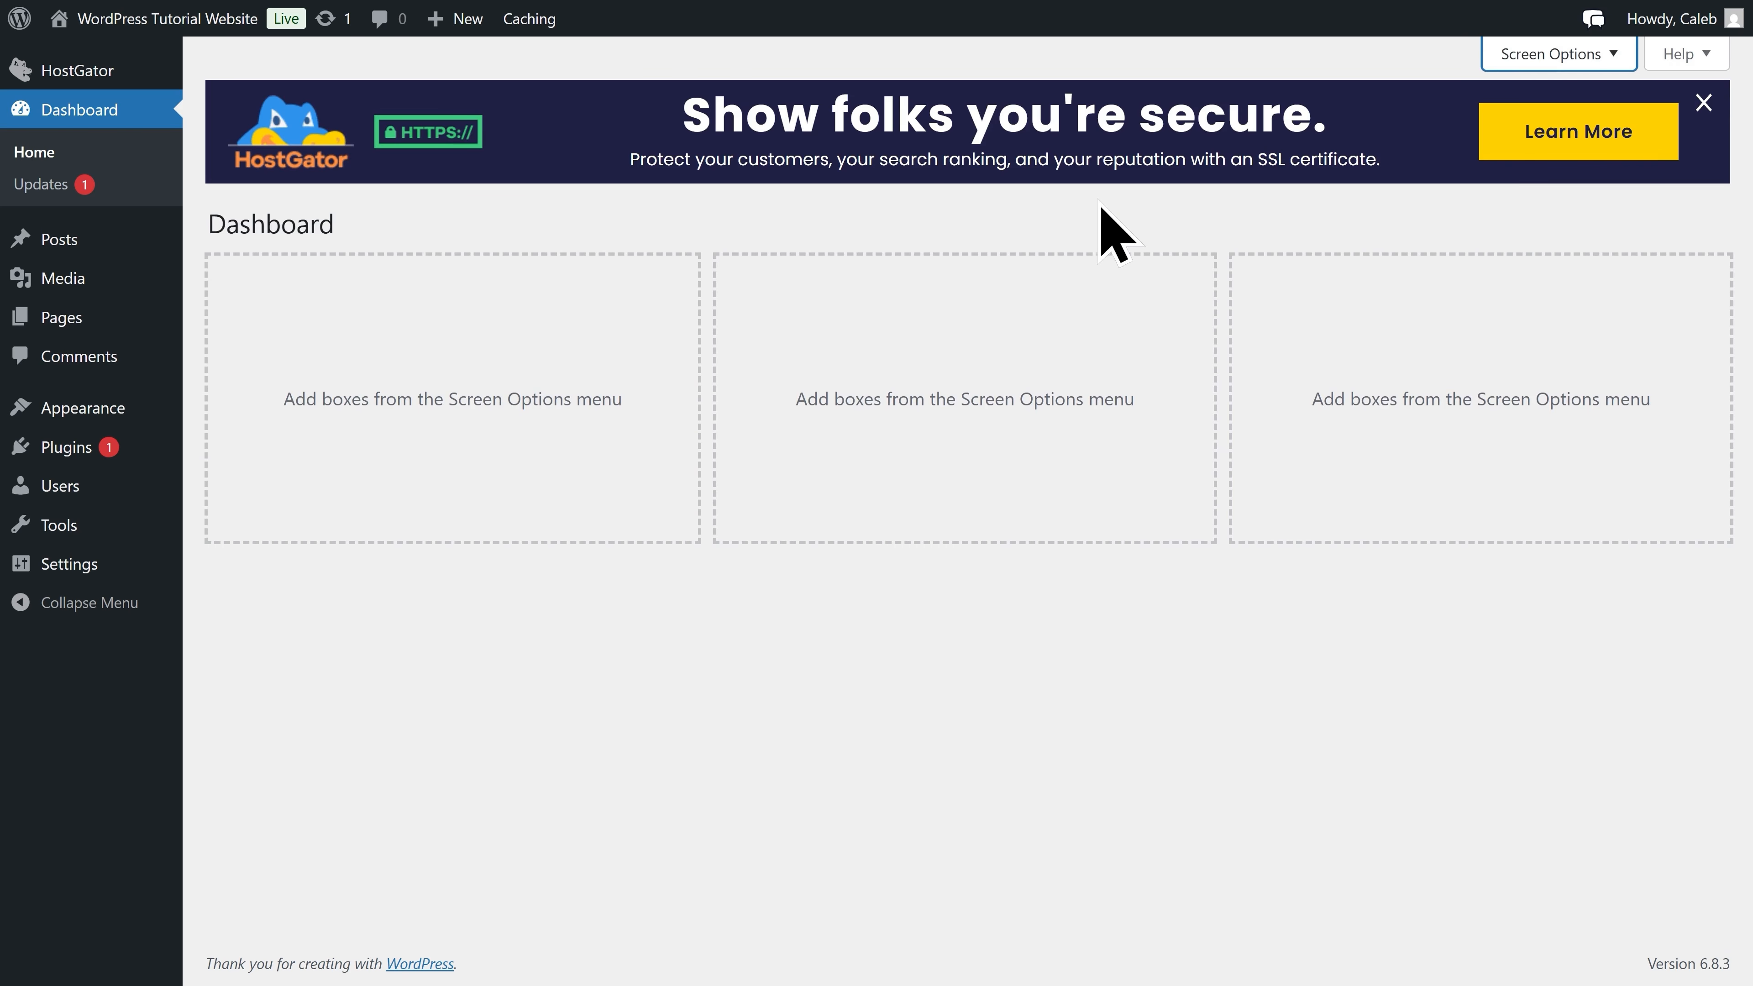
left_click(942, 205)
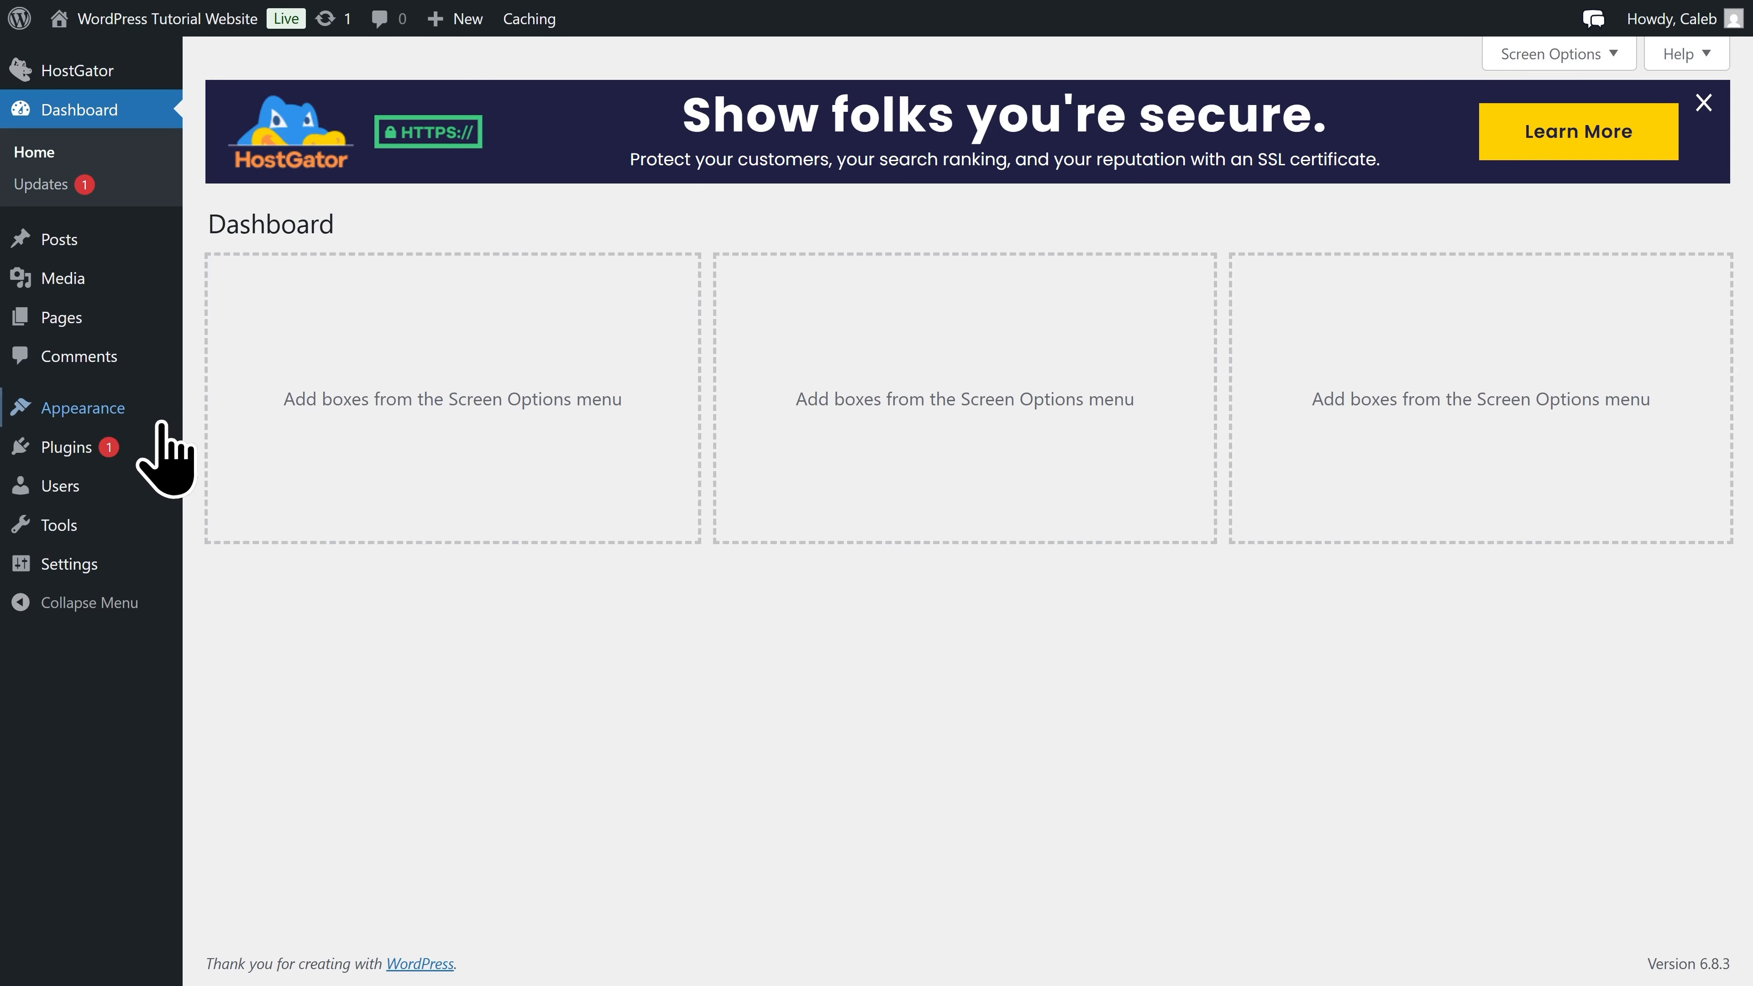
Go to adding a new theme and search the theme directory for "Astra".
mouse_move(108, 422)
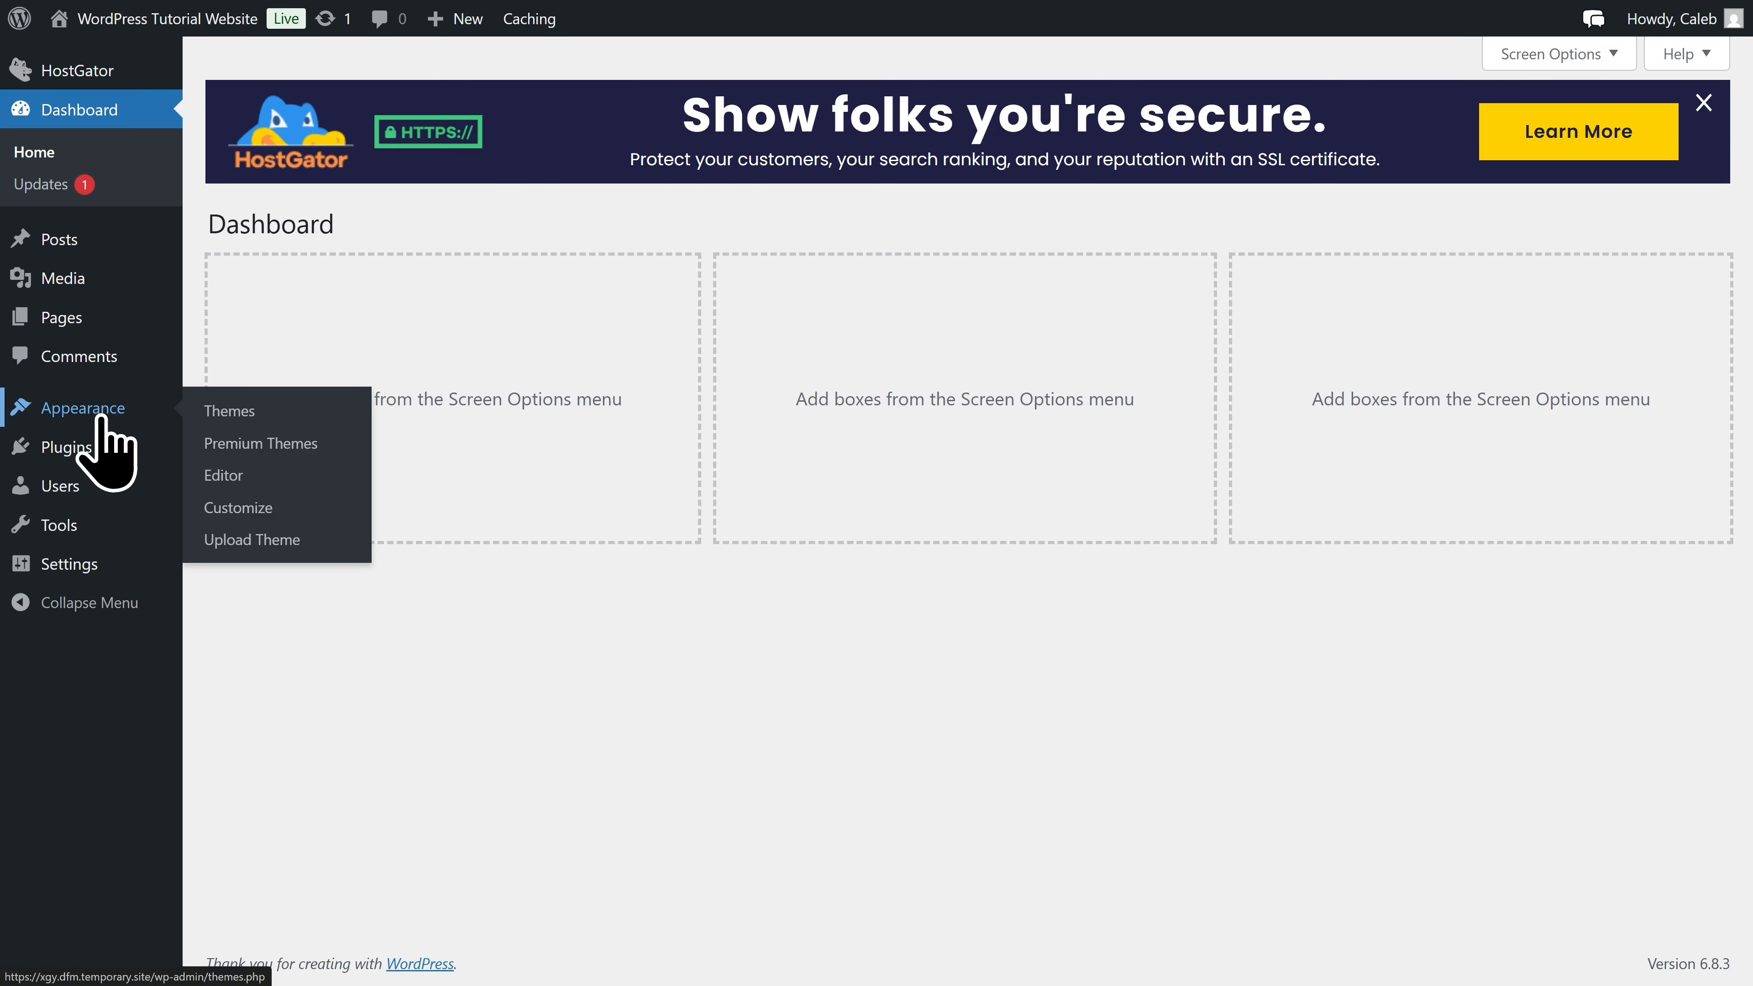
left_click(100, 415)
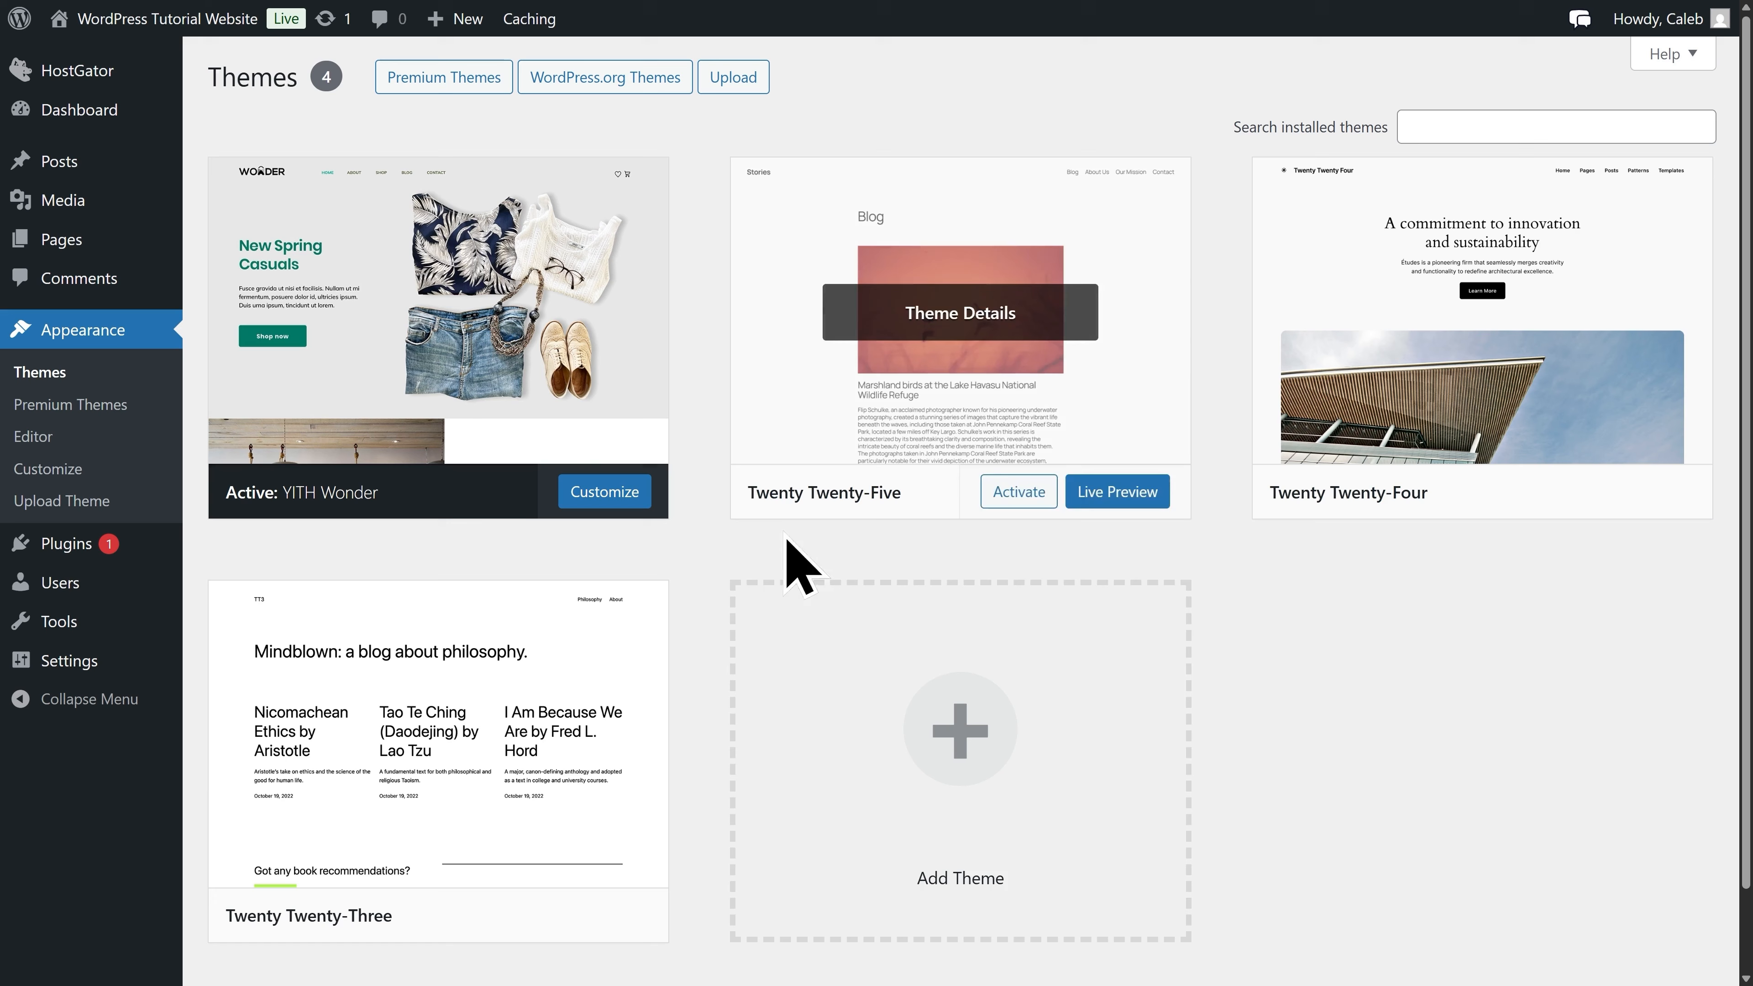
left_click(966, 752)
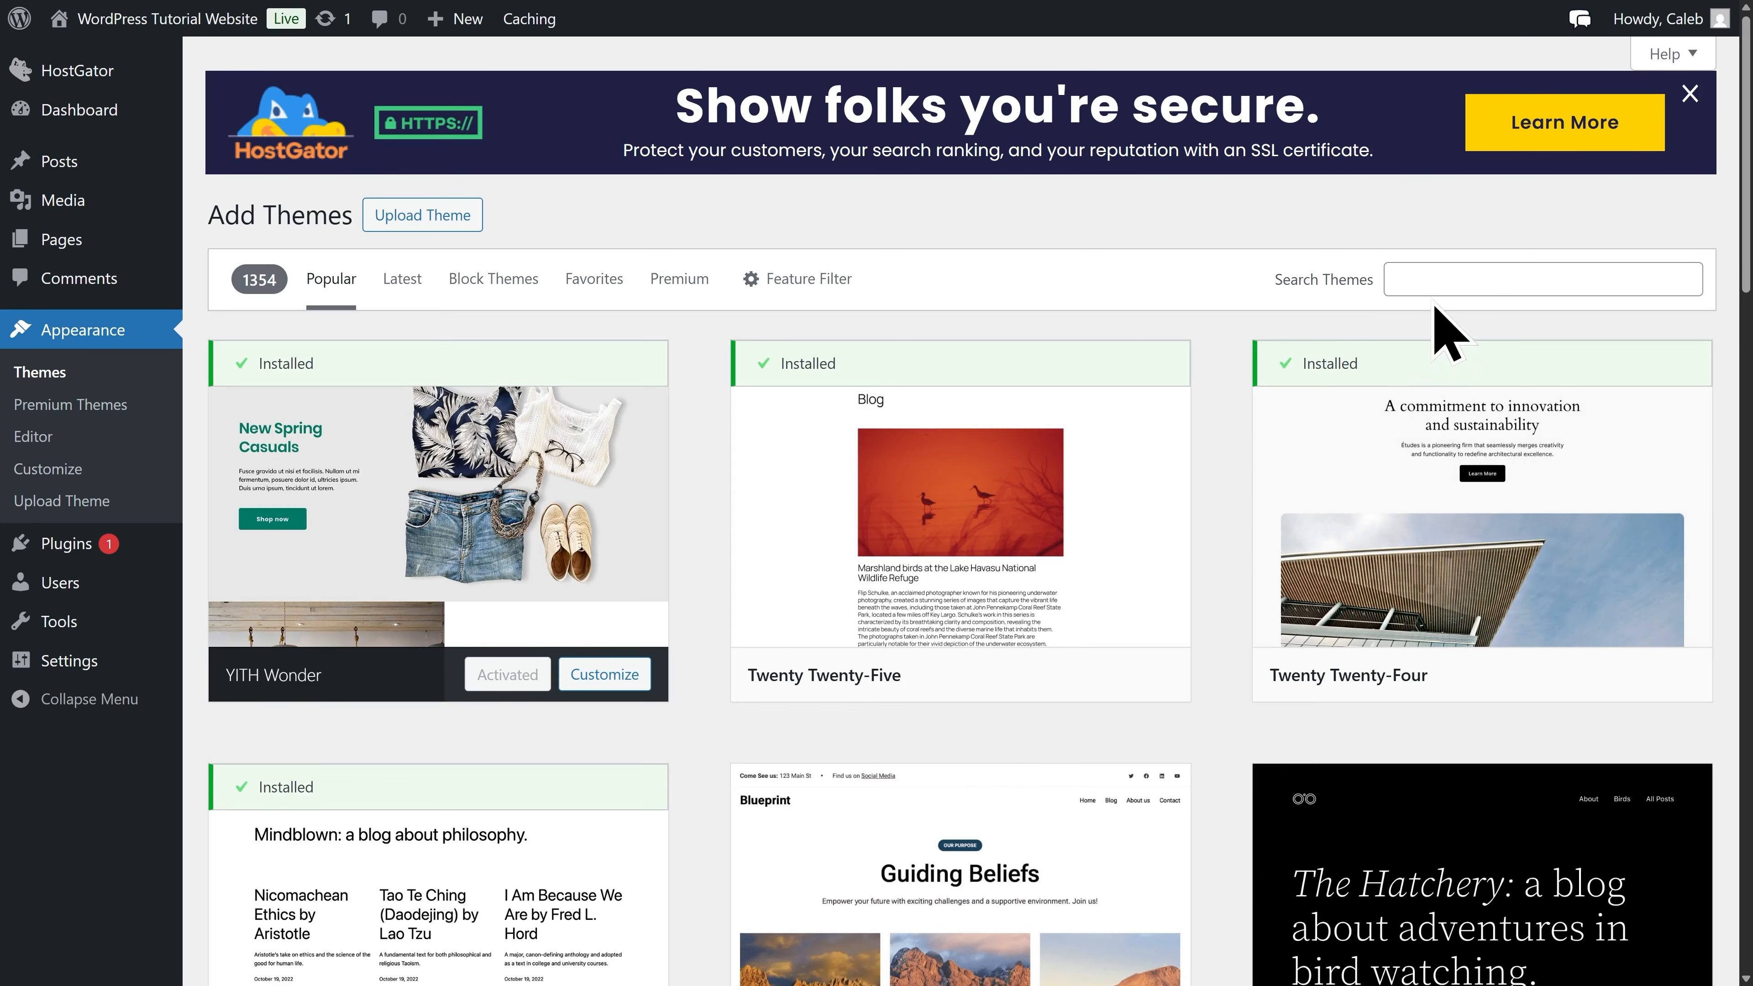
left_click(1435, 280)
type("Astra")
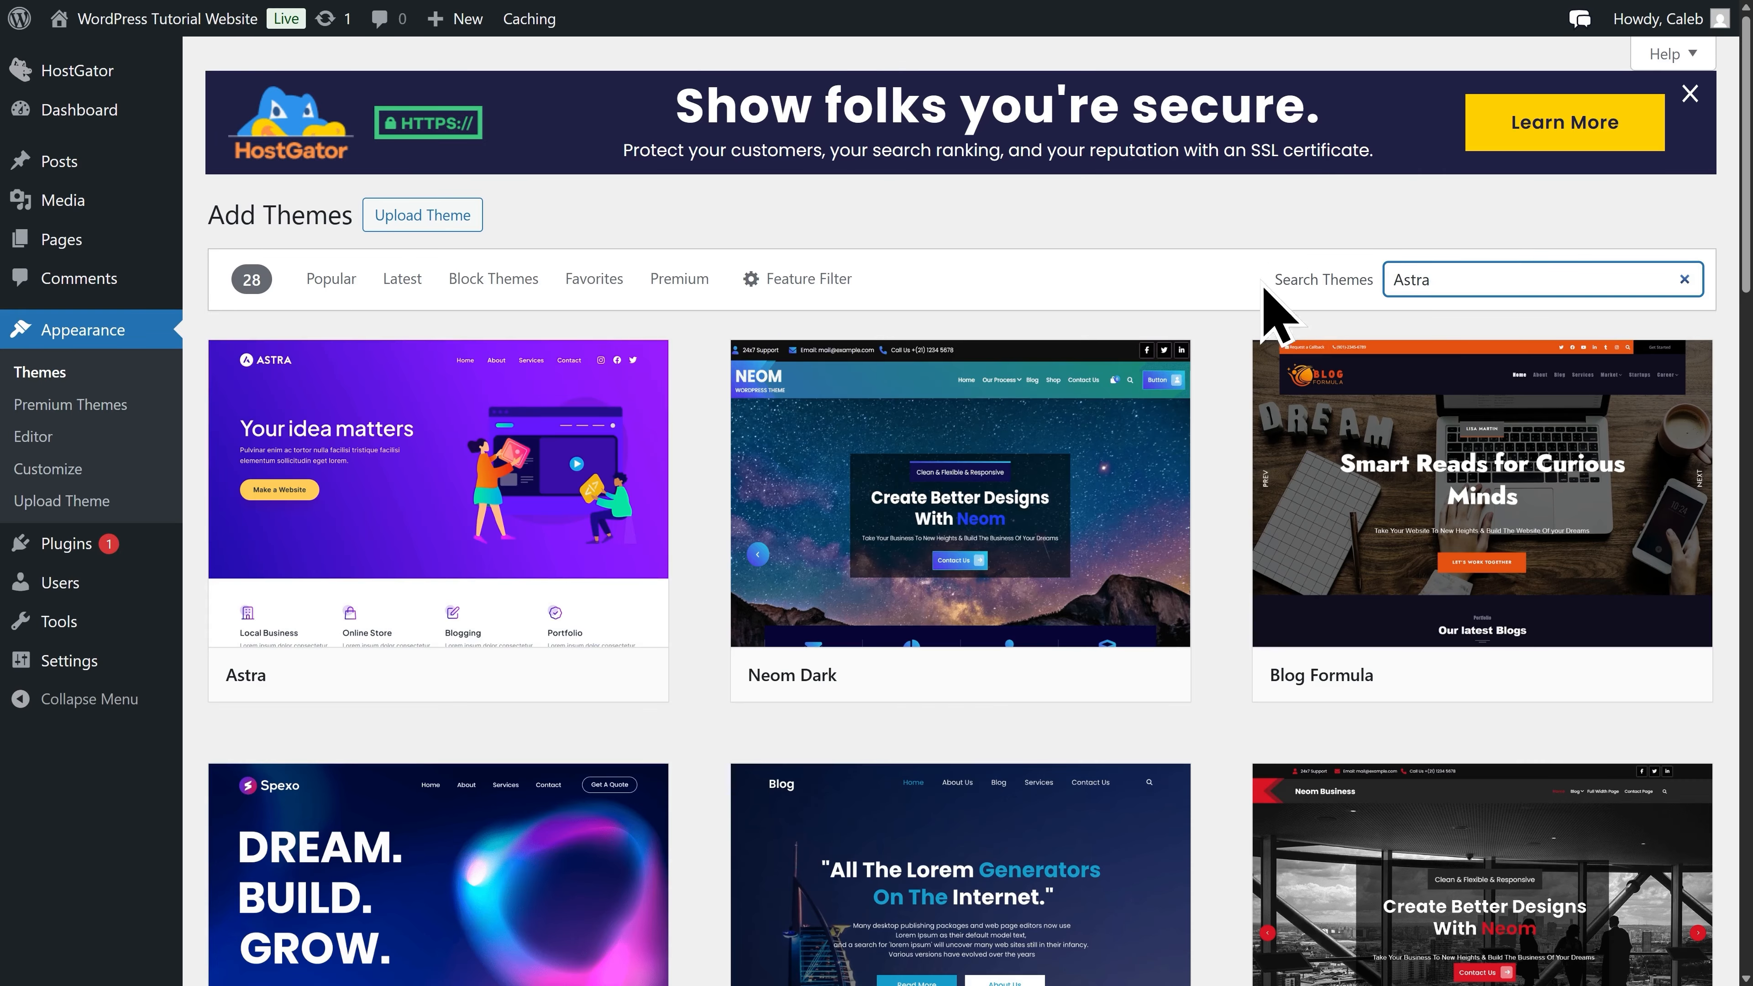
Install and activate the Astra theme, and dismiss its website-building welcome banner.
mouse_move(624, 576)
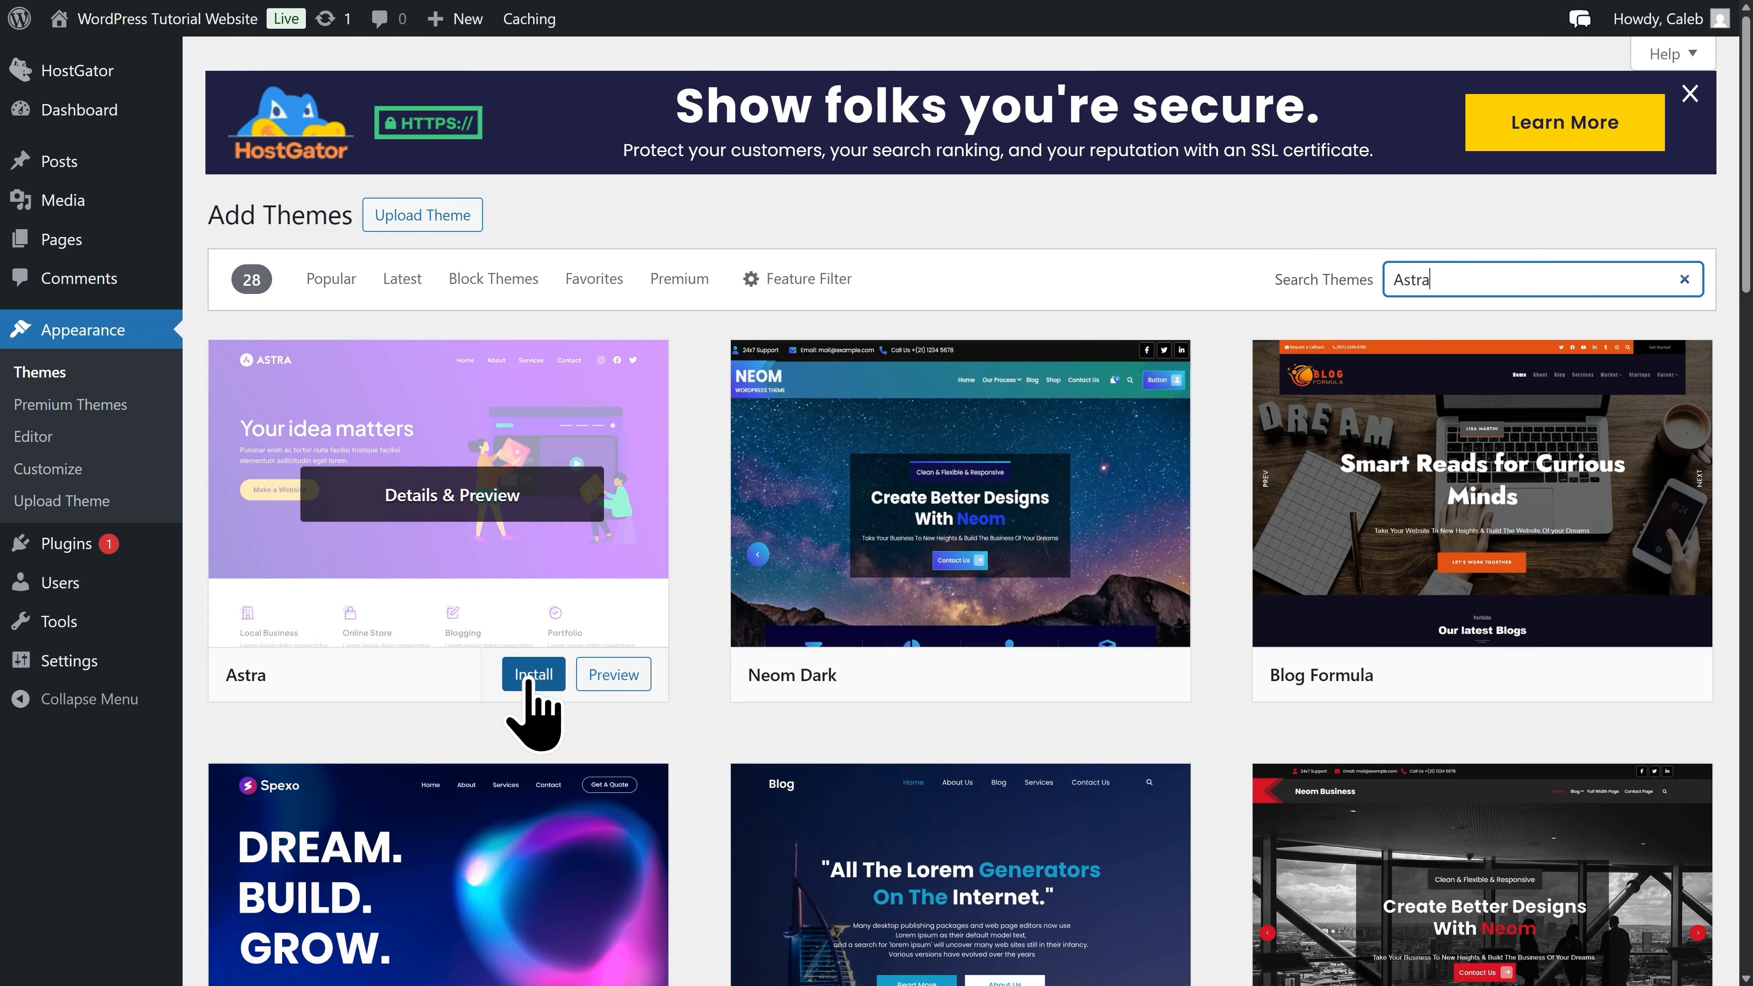
left_click(531, 674)
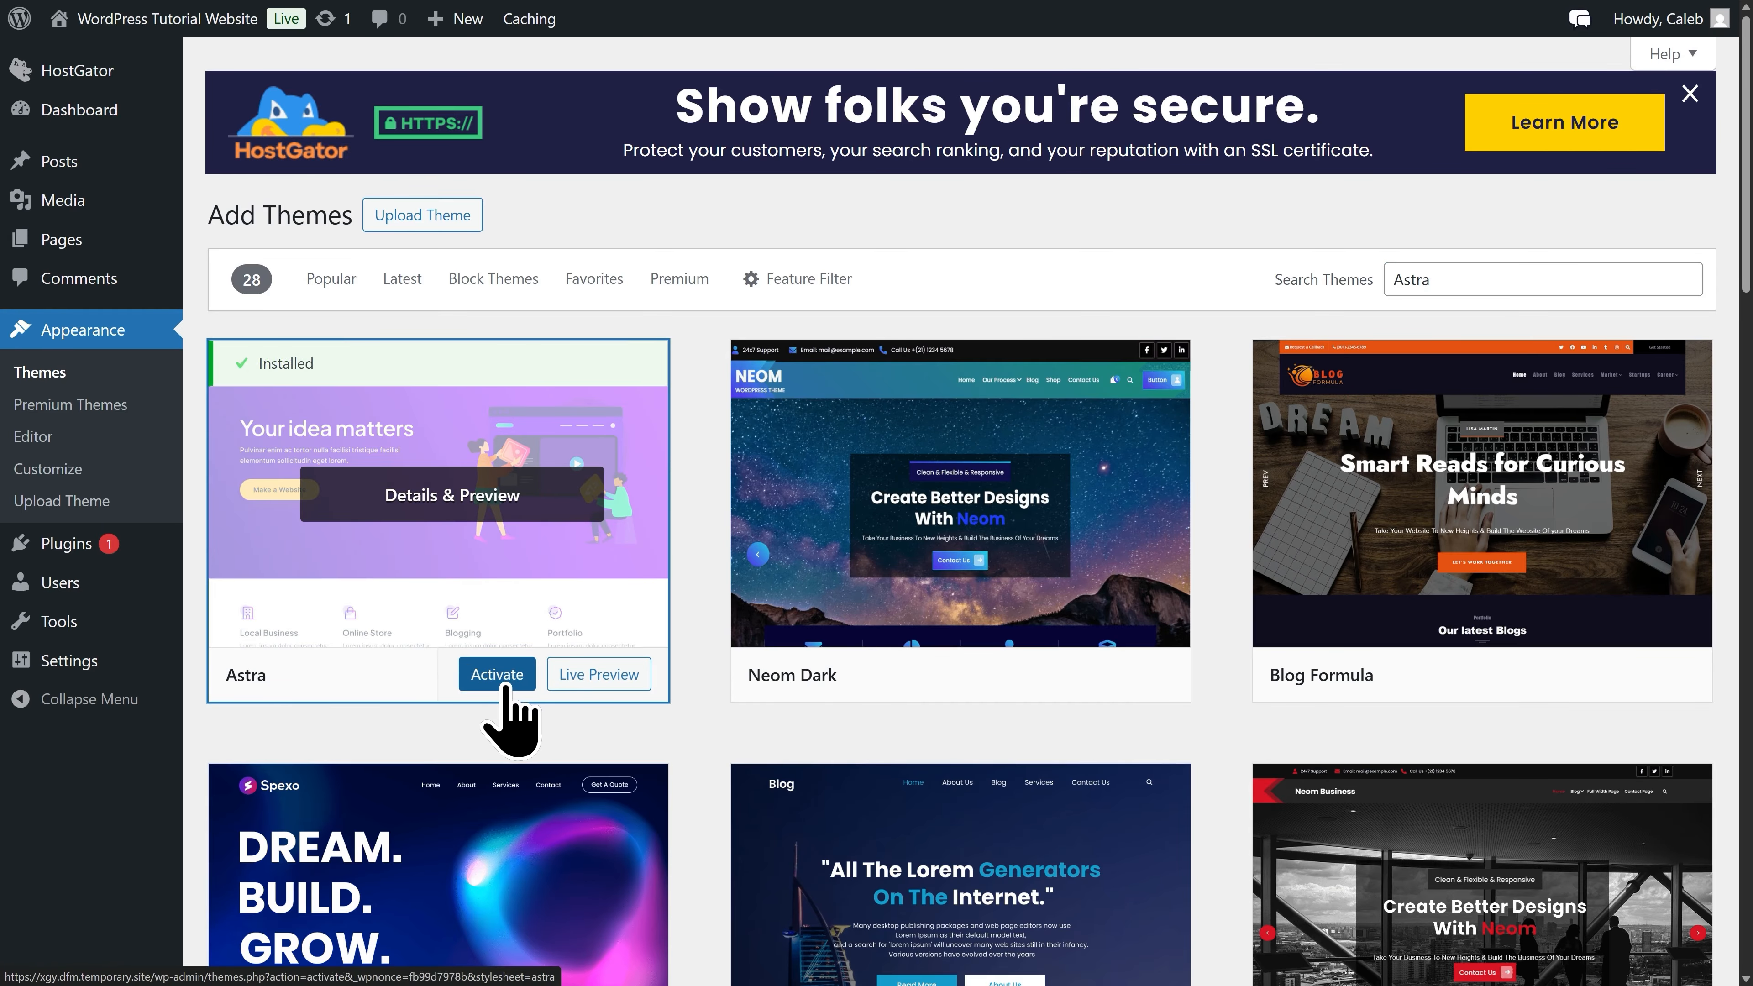
left_click(506, 684)
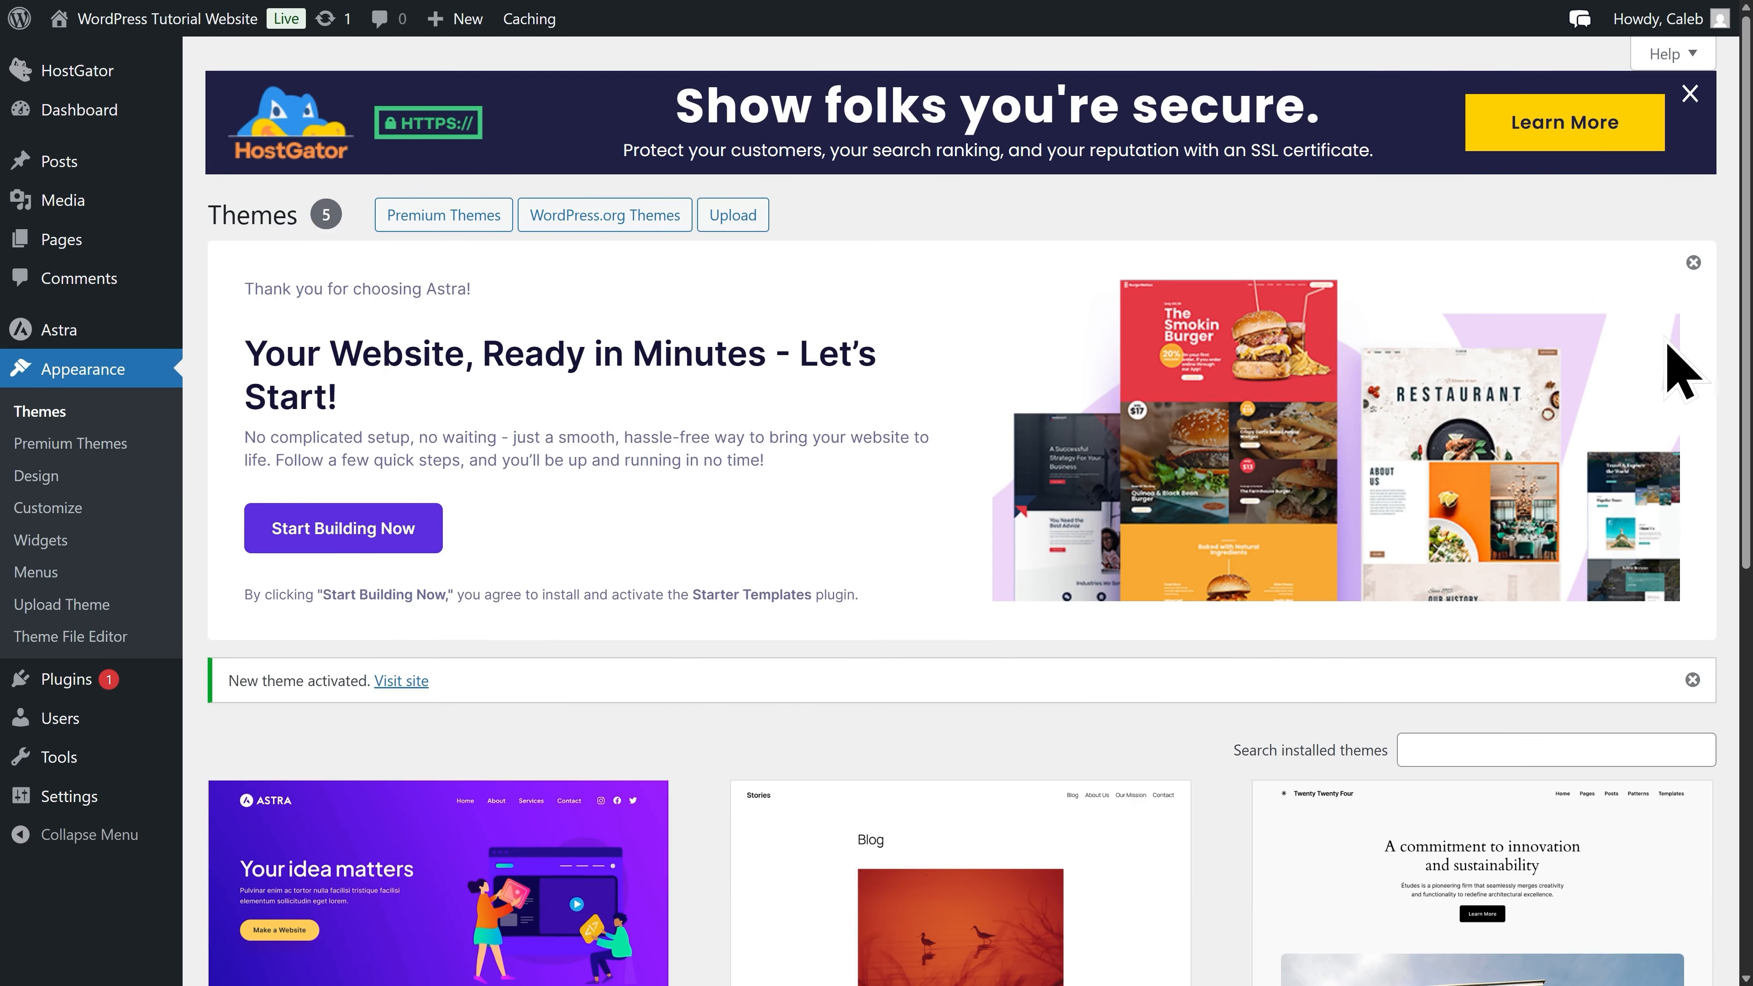
left_click(1692, 264)
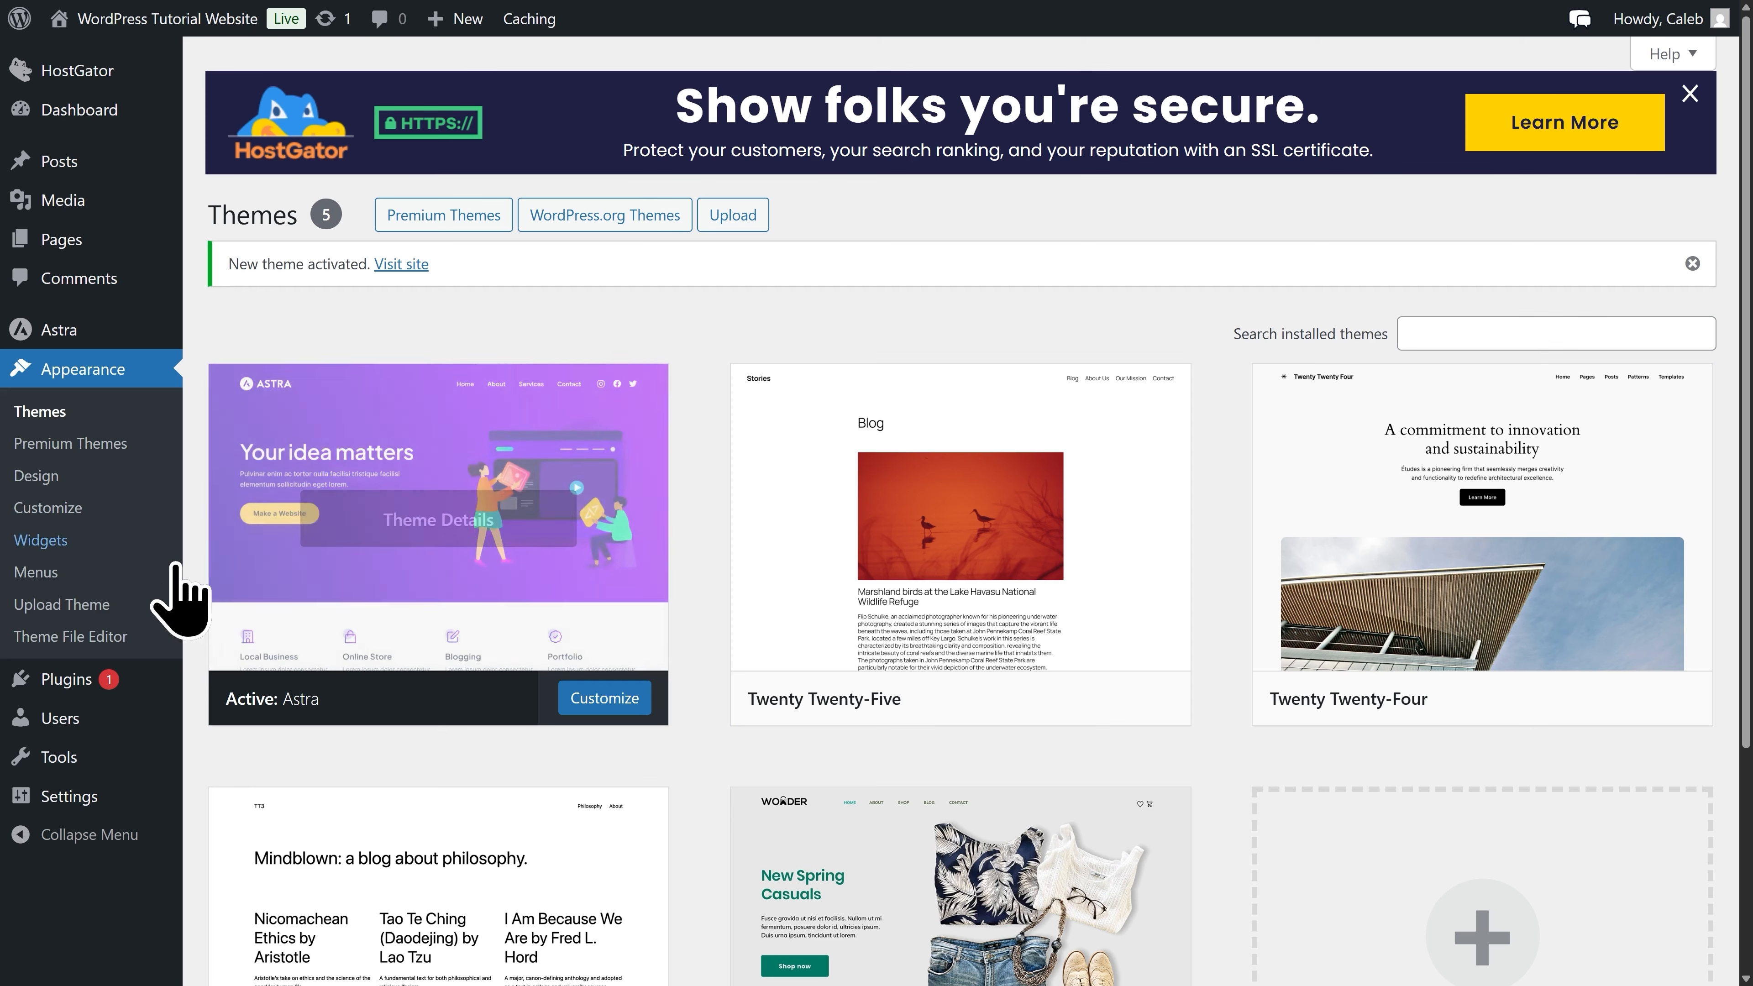
Go to the installed plugins and deactivate all of them with one bulk action.
mouse_move(74, 690)
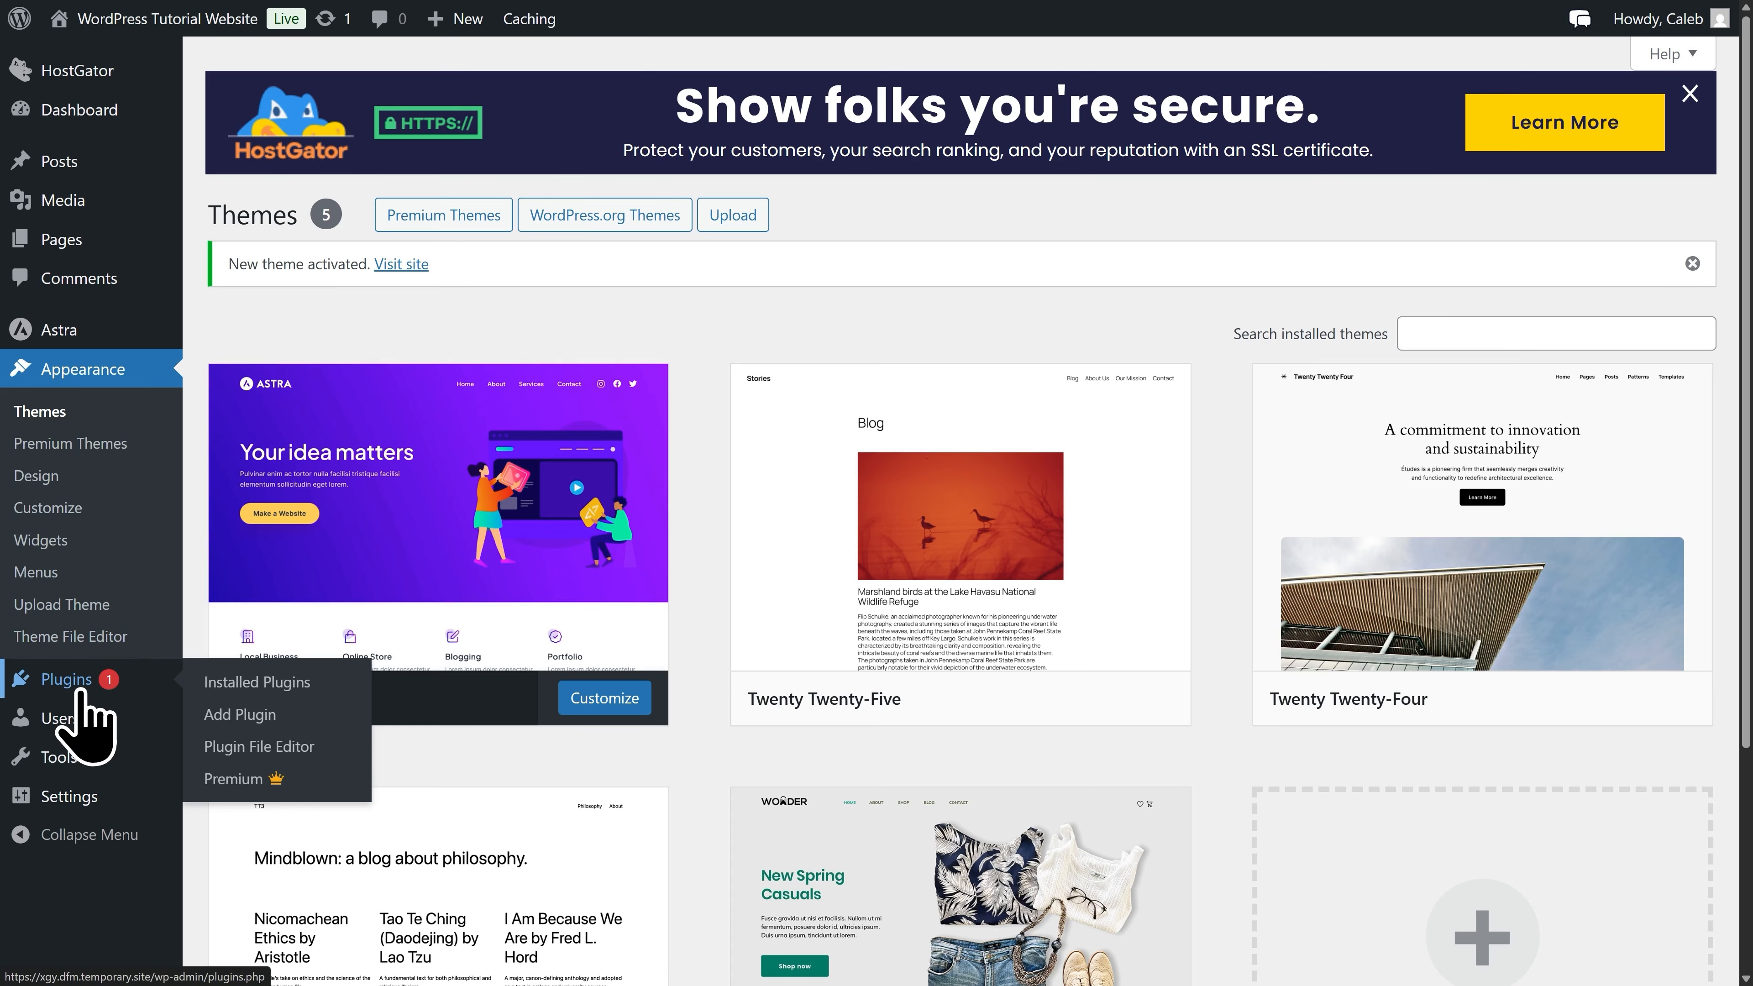
left_click(78, 689)
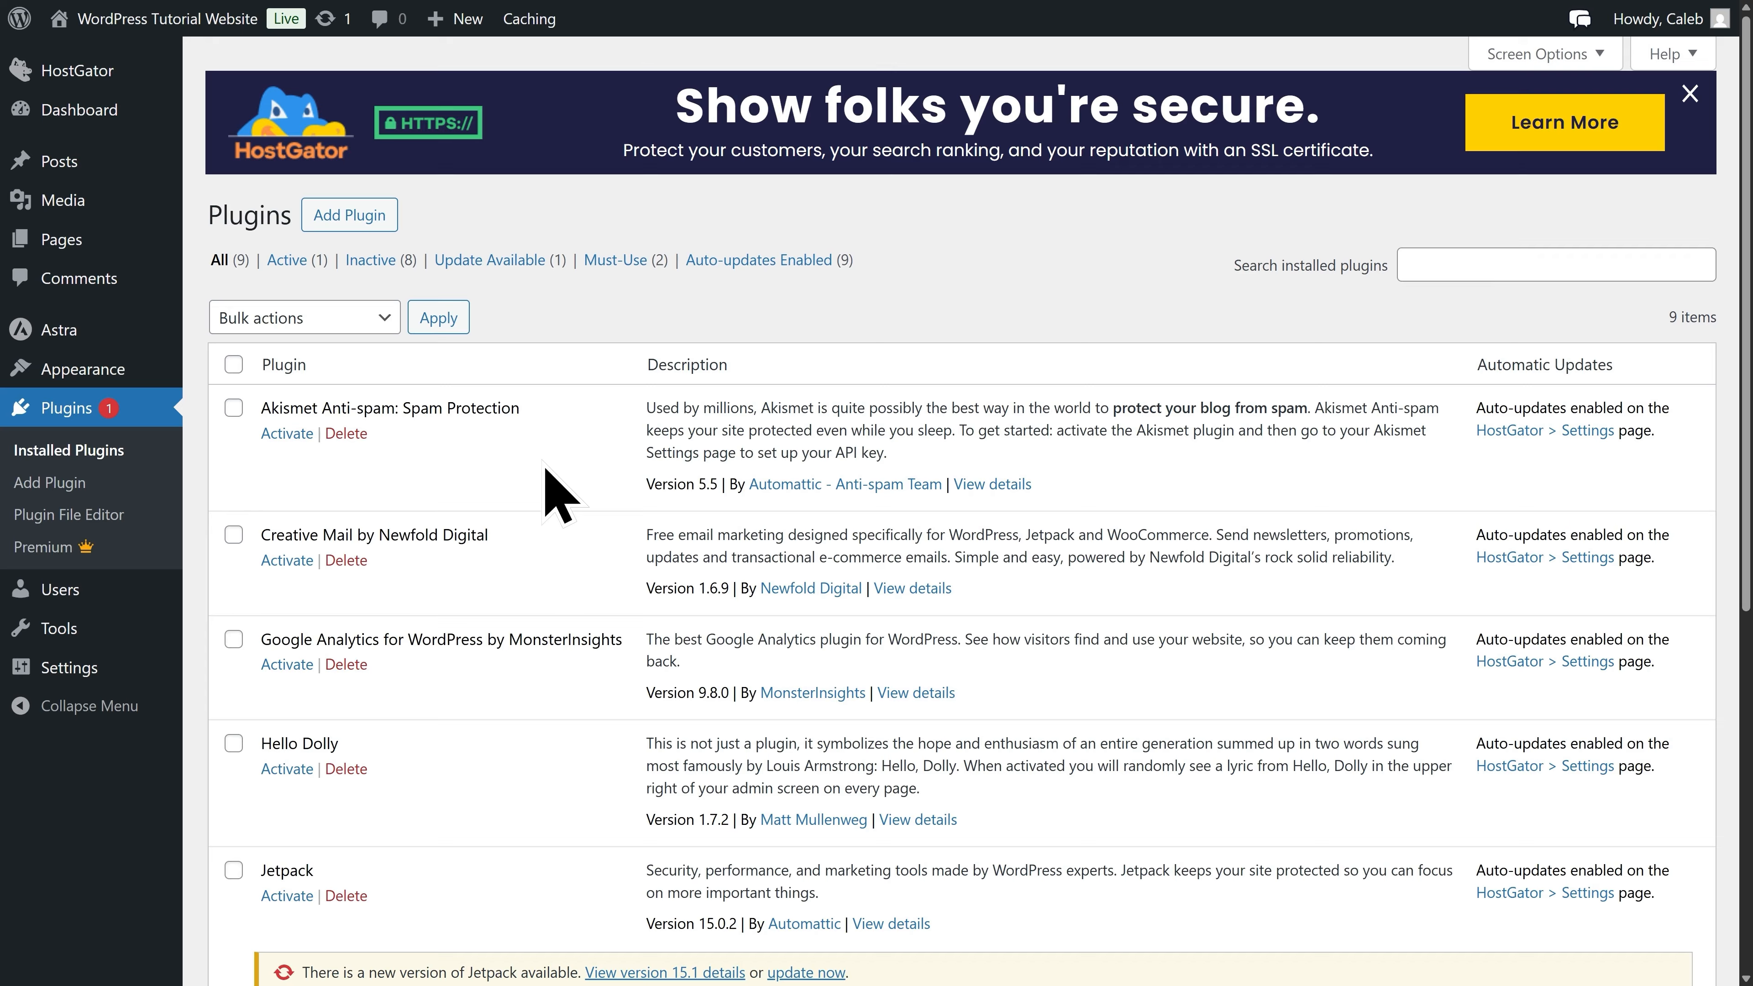
left_click(242, 366)
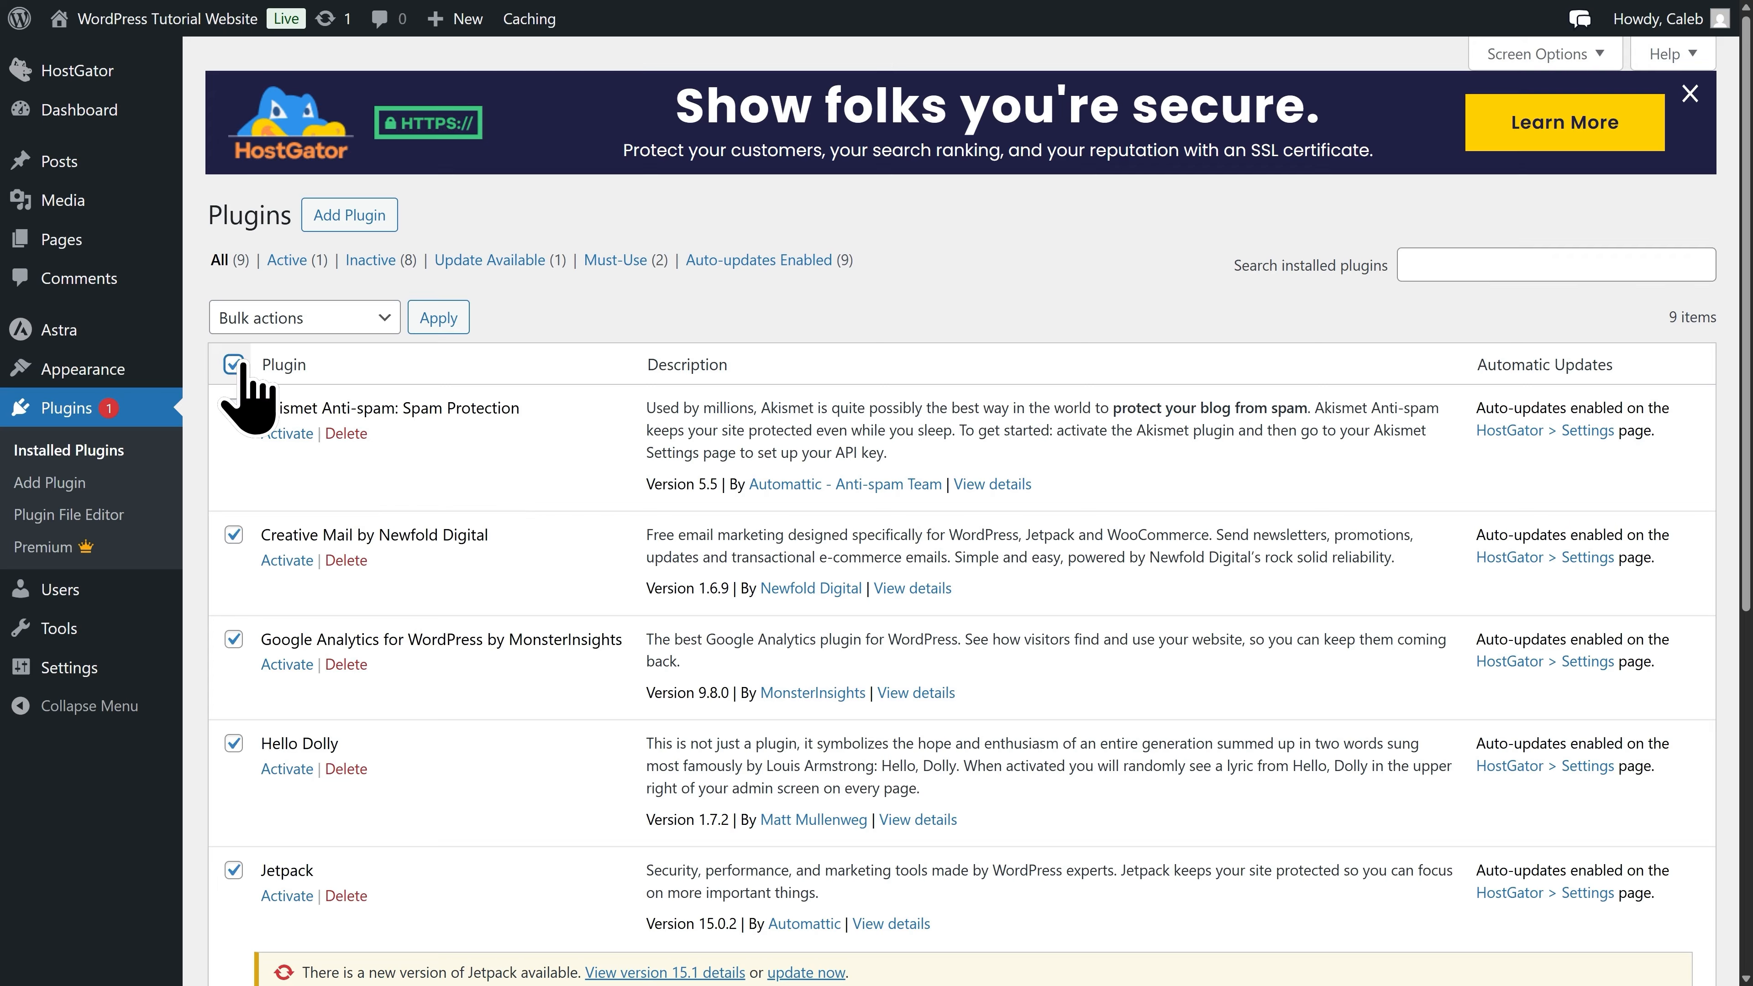
left_click(301, 323)
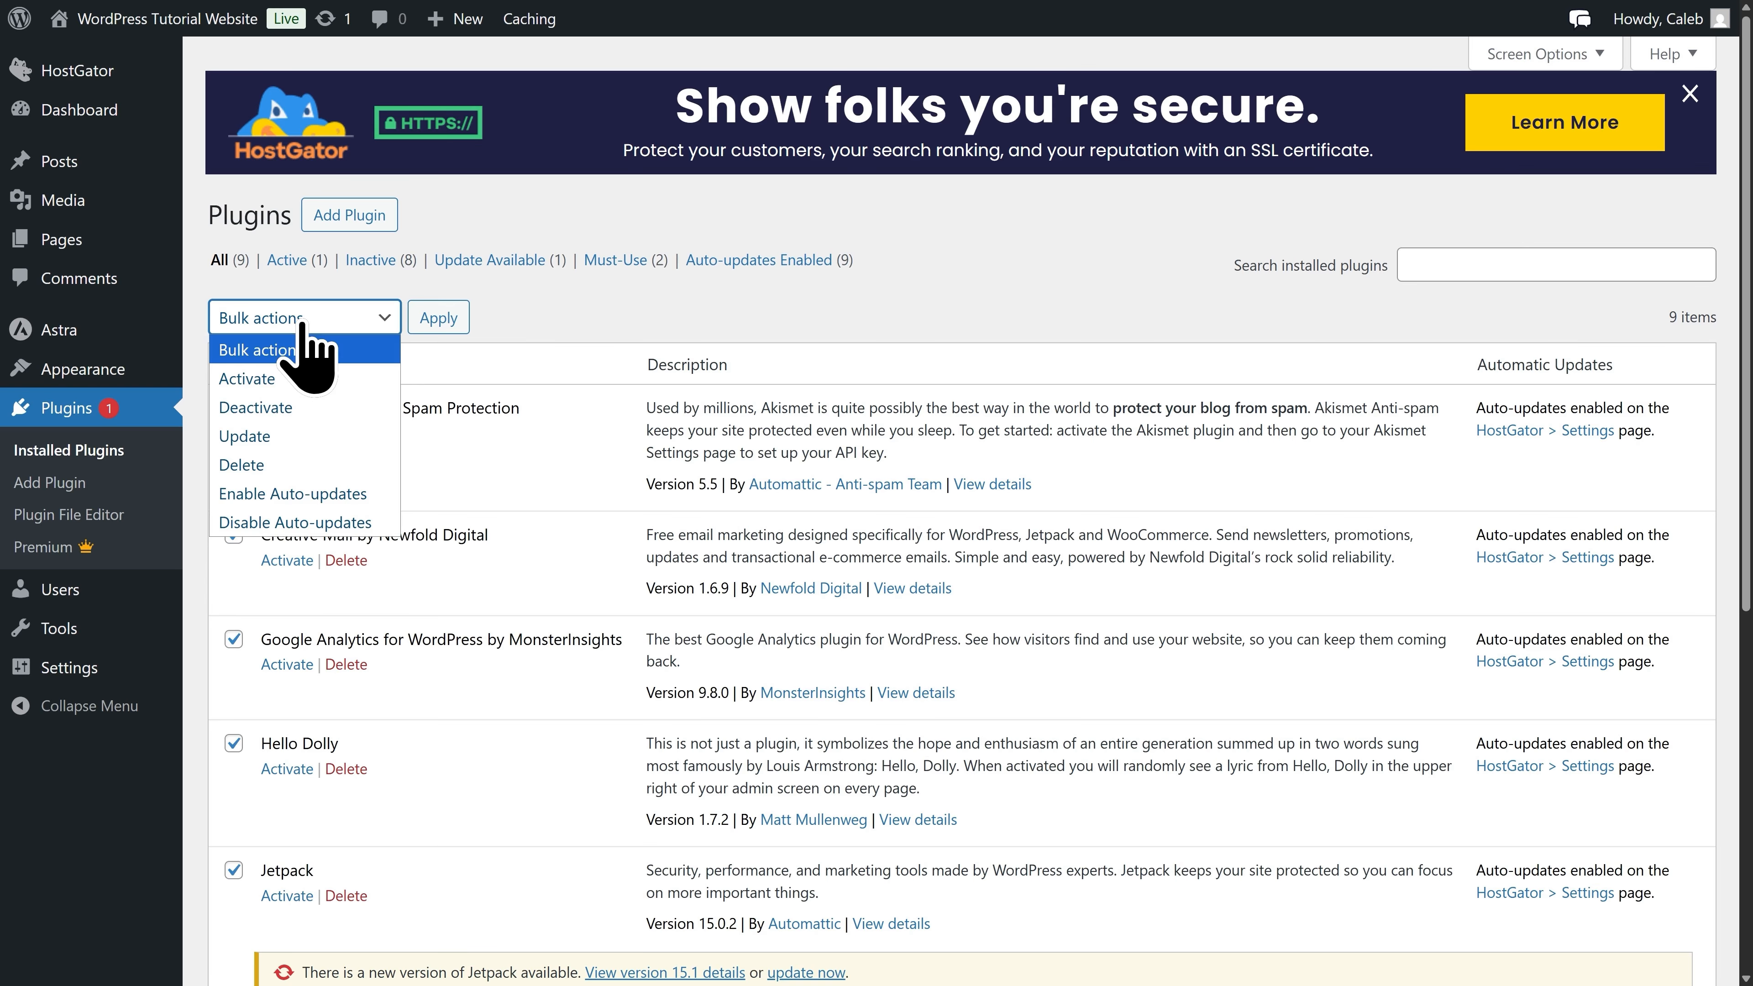
left_click(301, 408)
left_click(455, 333)
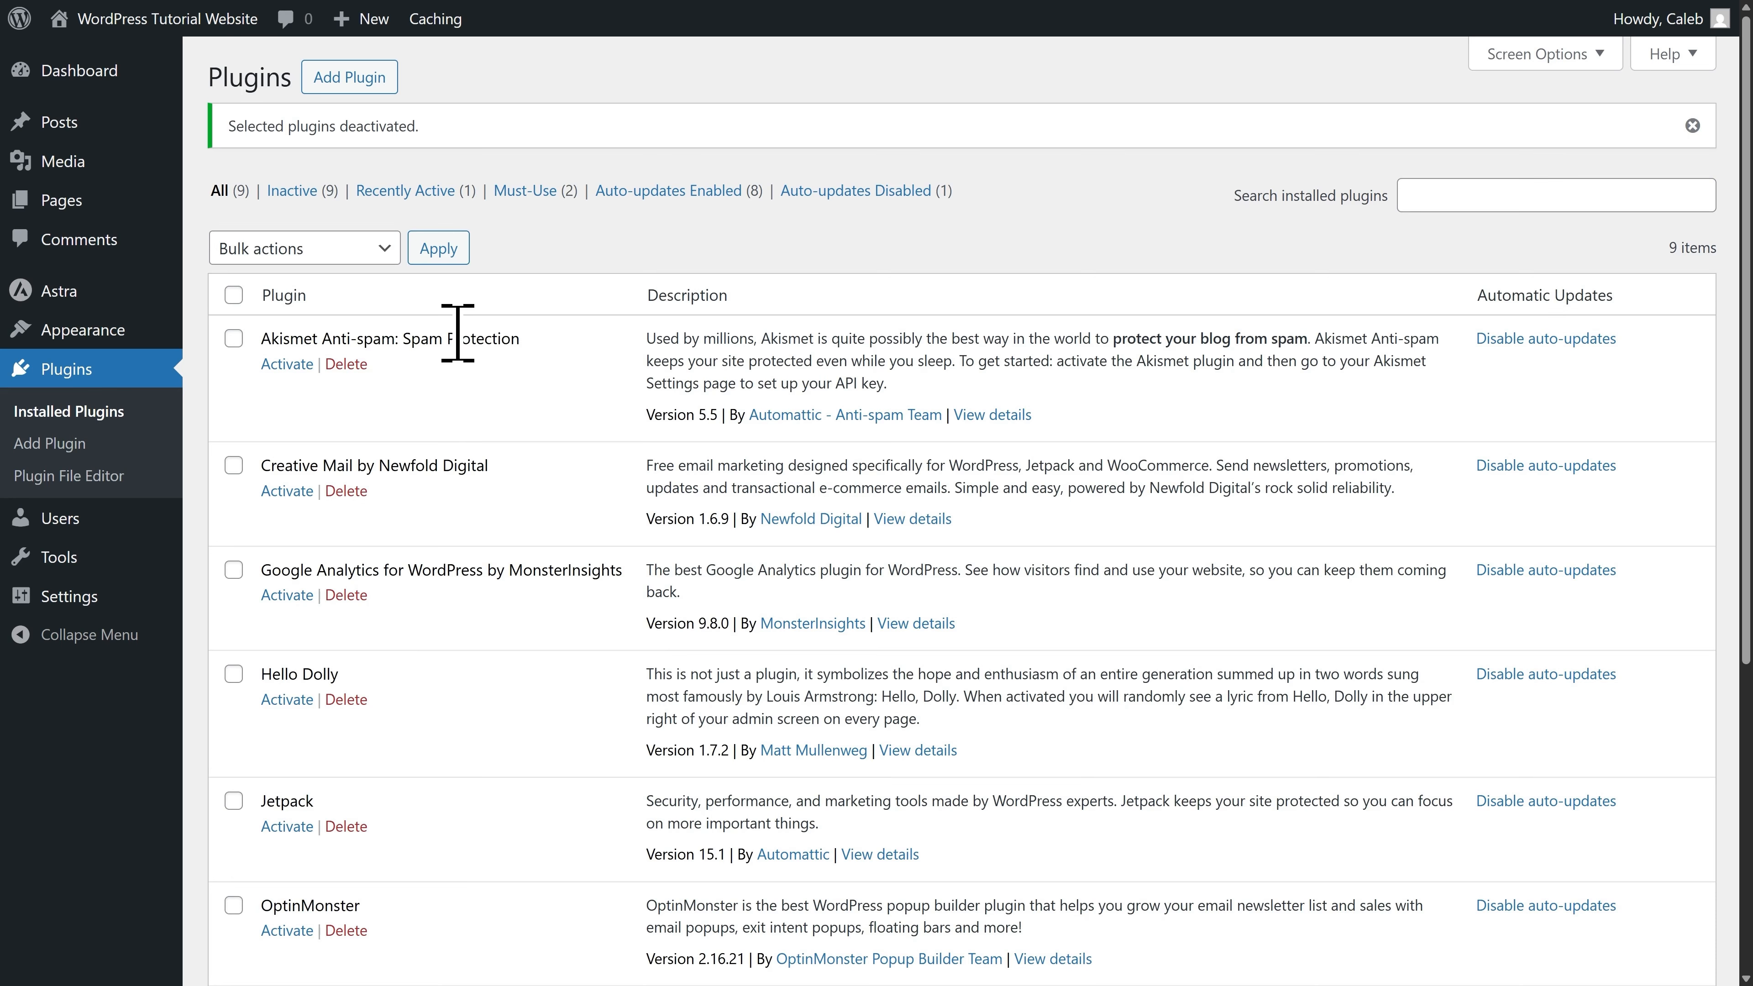
Delete all the deactivated plugins from the site with one bulk action.
left_click(235, 298)
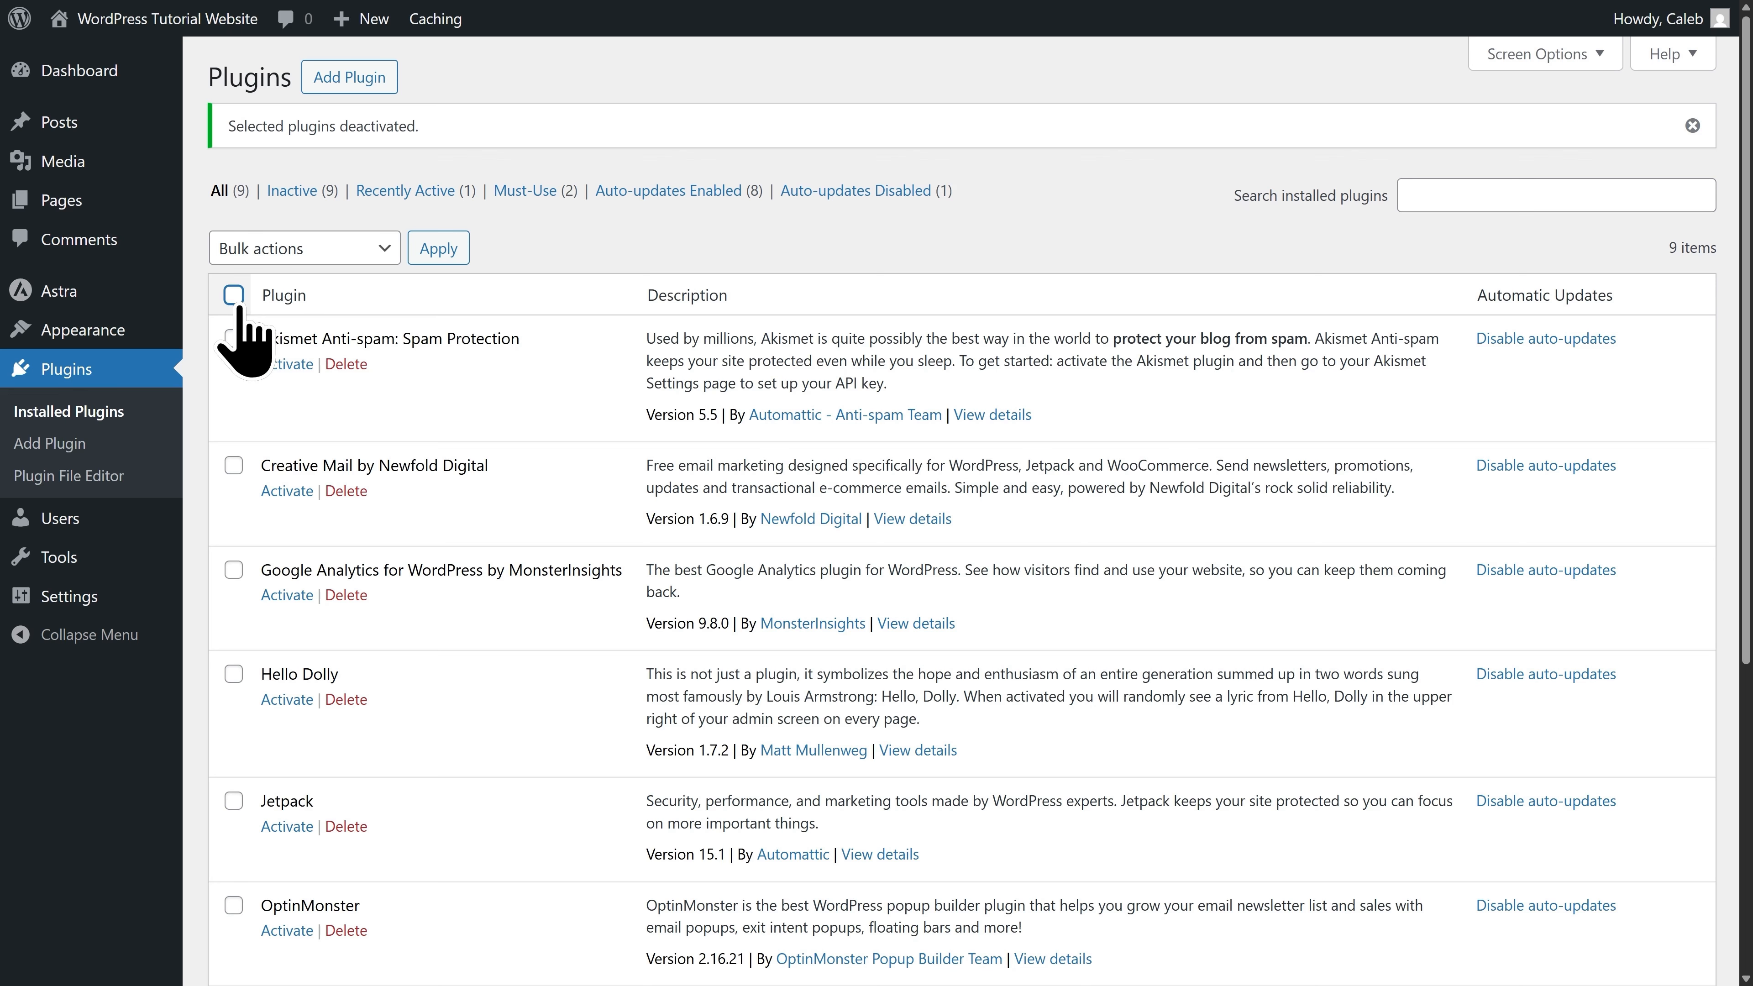
left_click(312, 255)
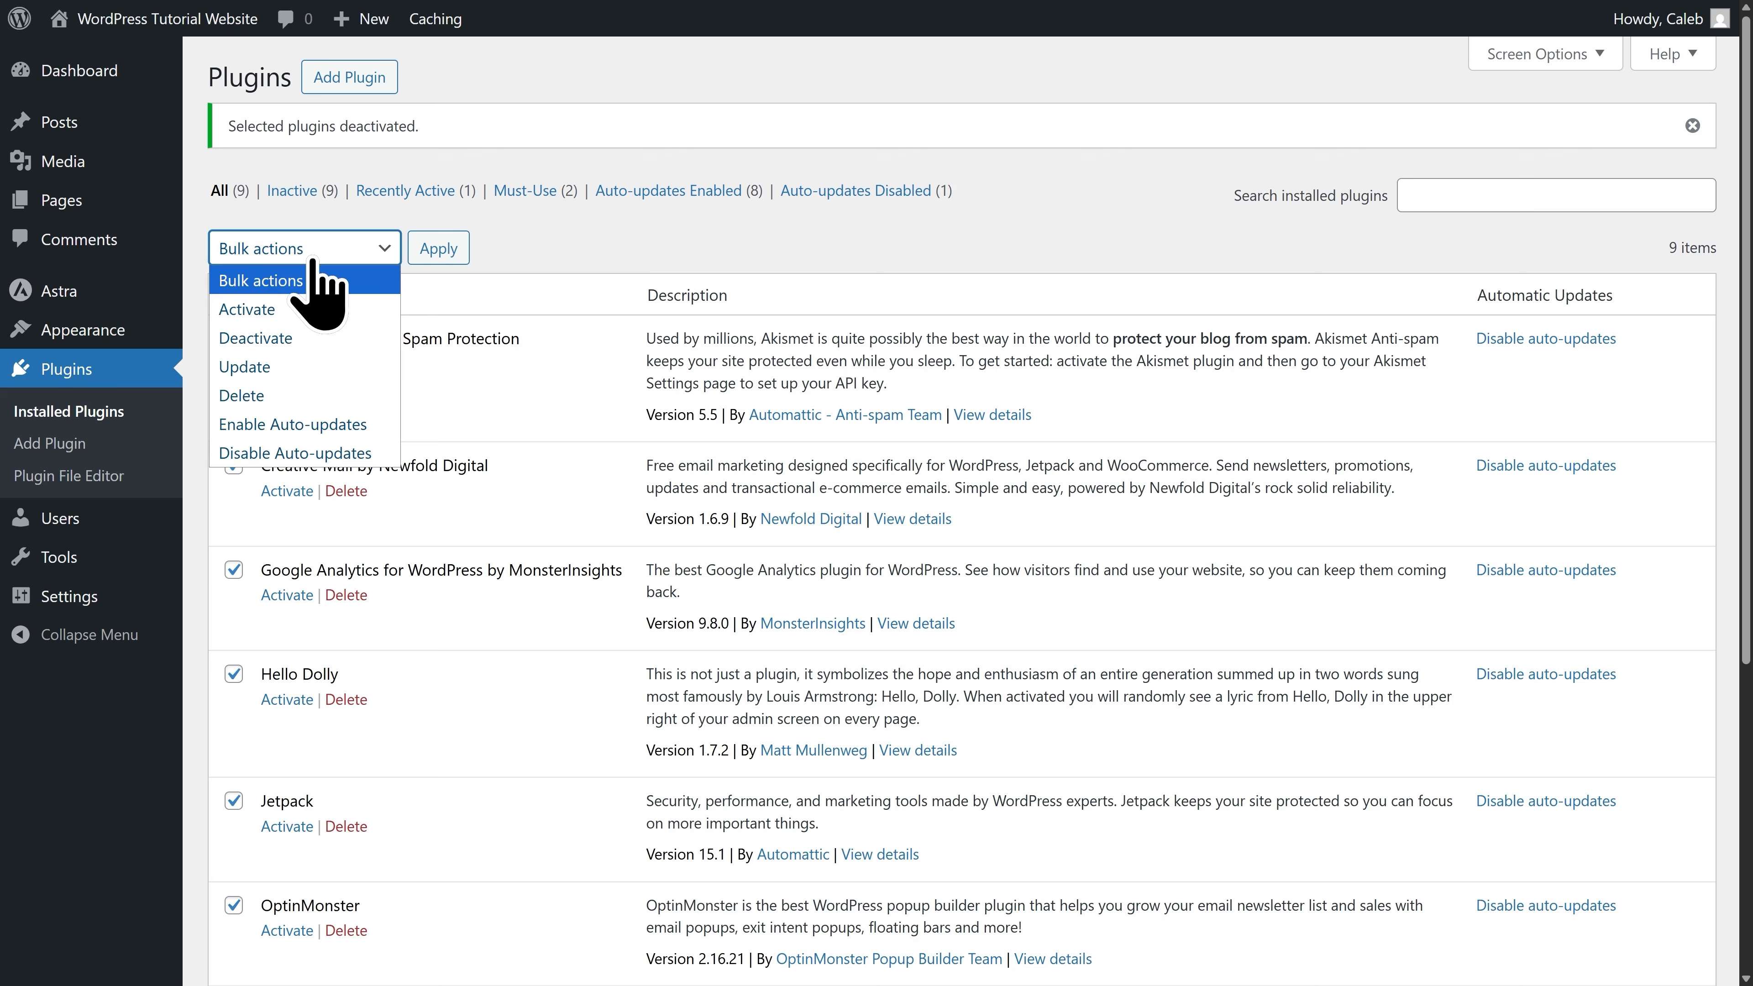
left_click(290, 397)
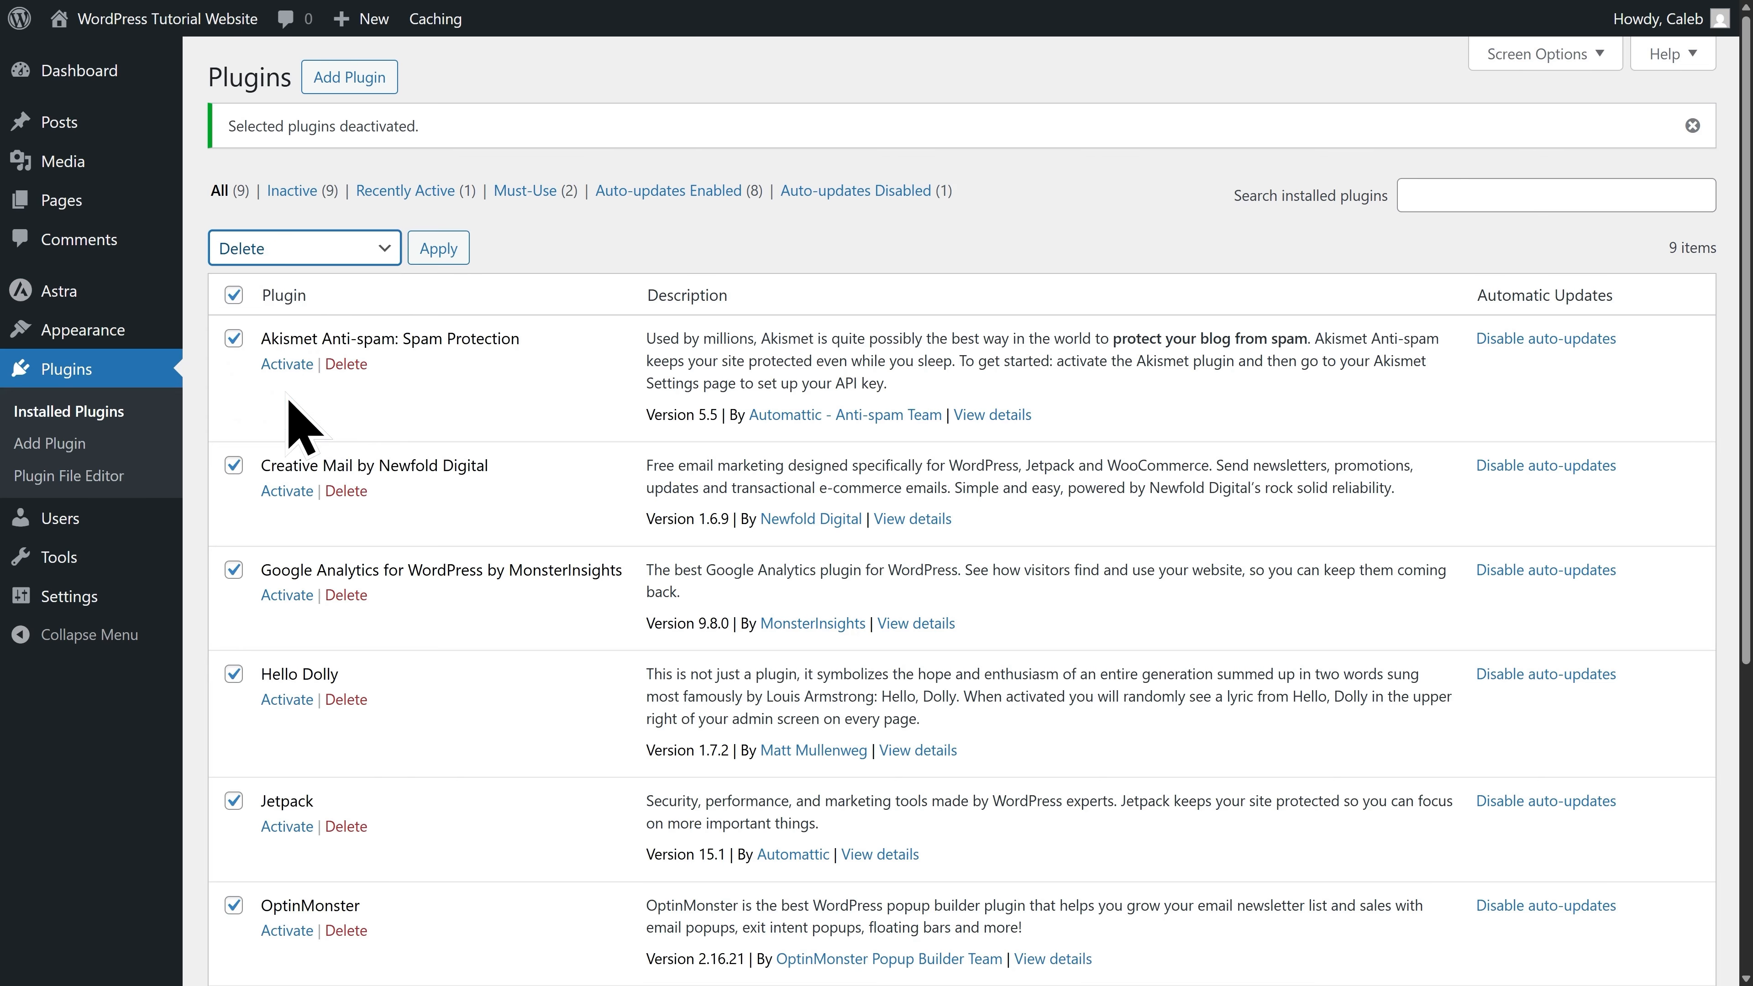
left_click(436, 261)
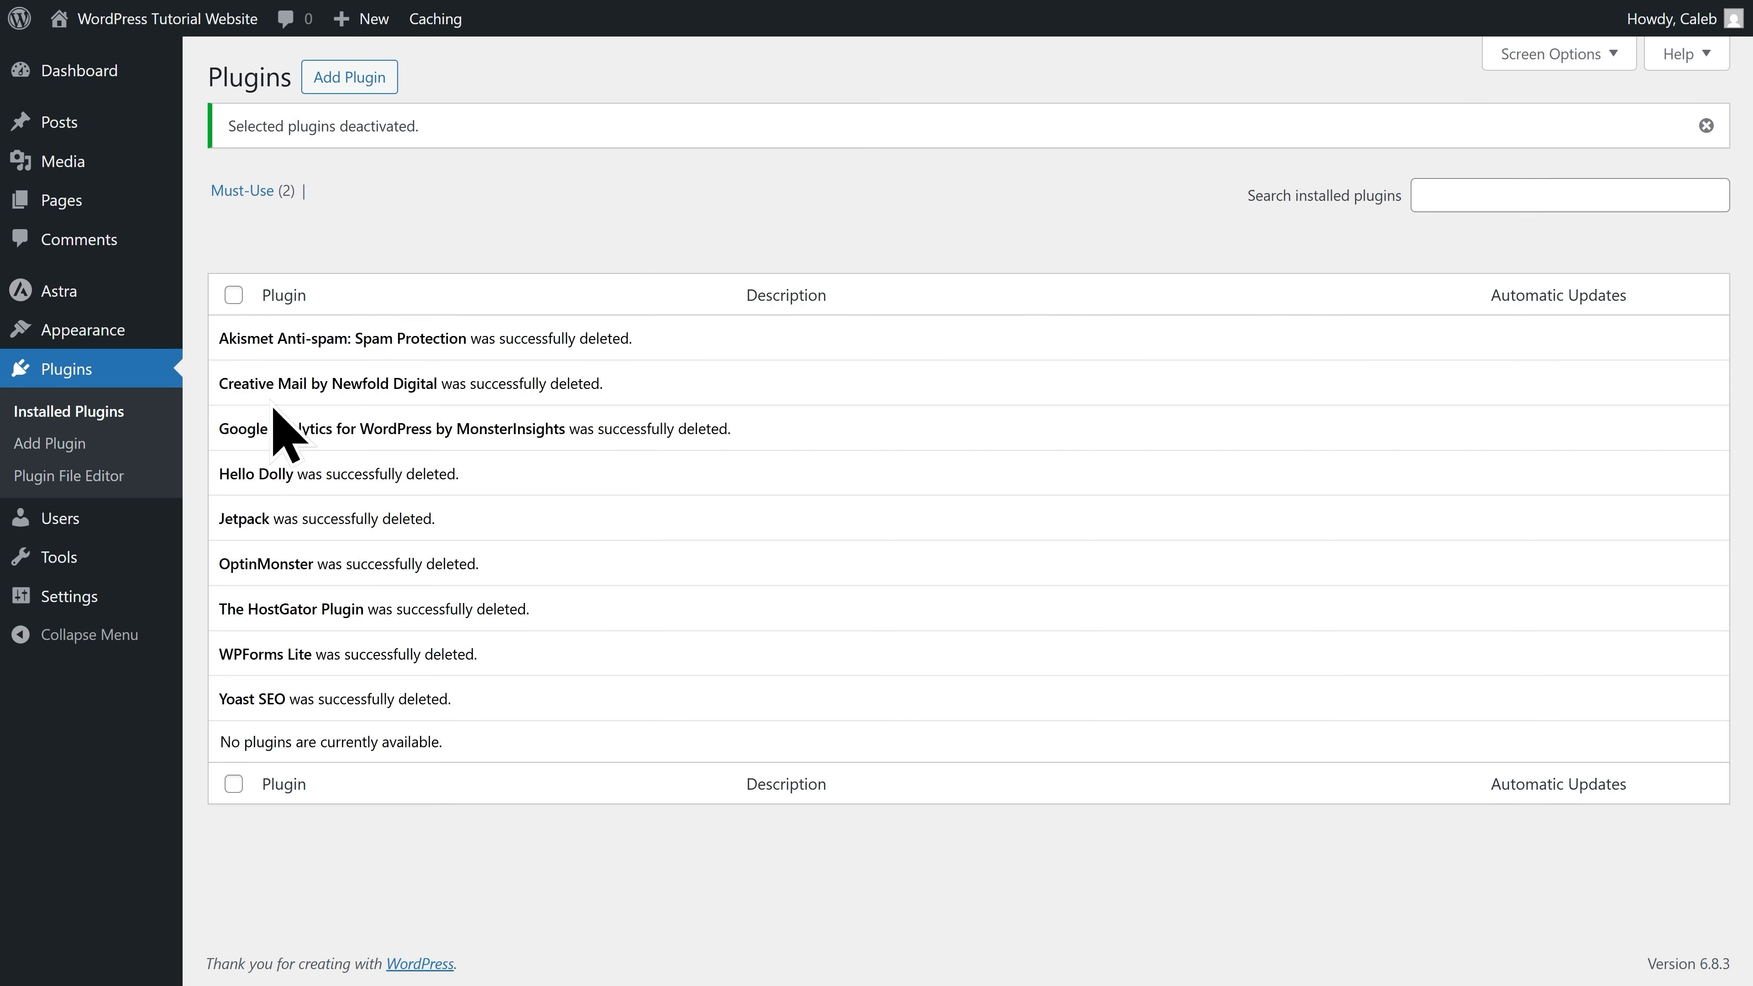
Search the plugin directory for "Starter Templates", and install and activate the Starter Templates plugin by Brainstorm Force.
left_click(115, 450)
left_click(1342, 147)
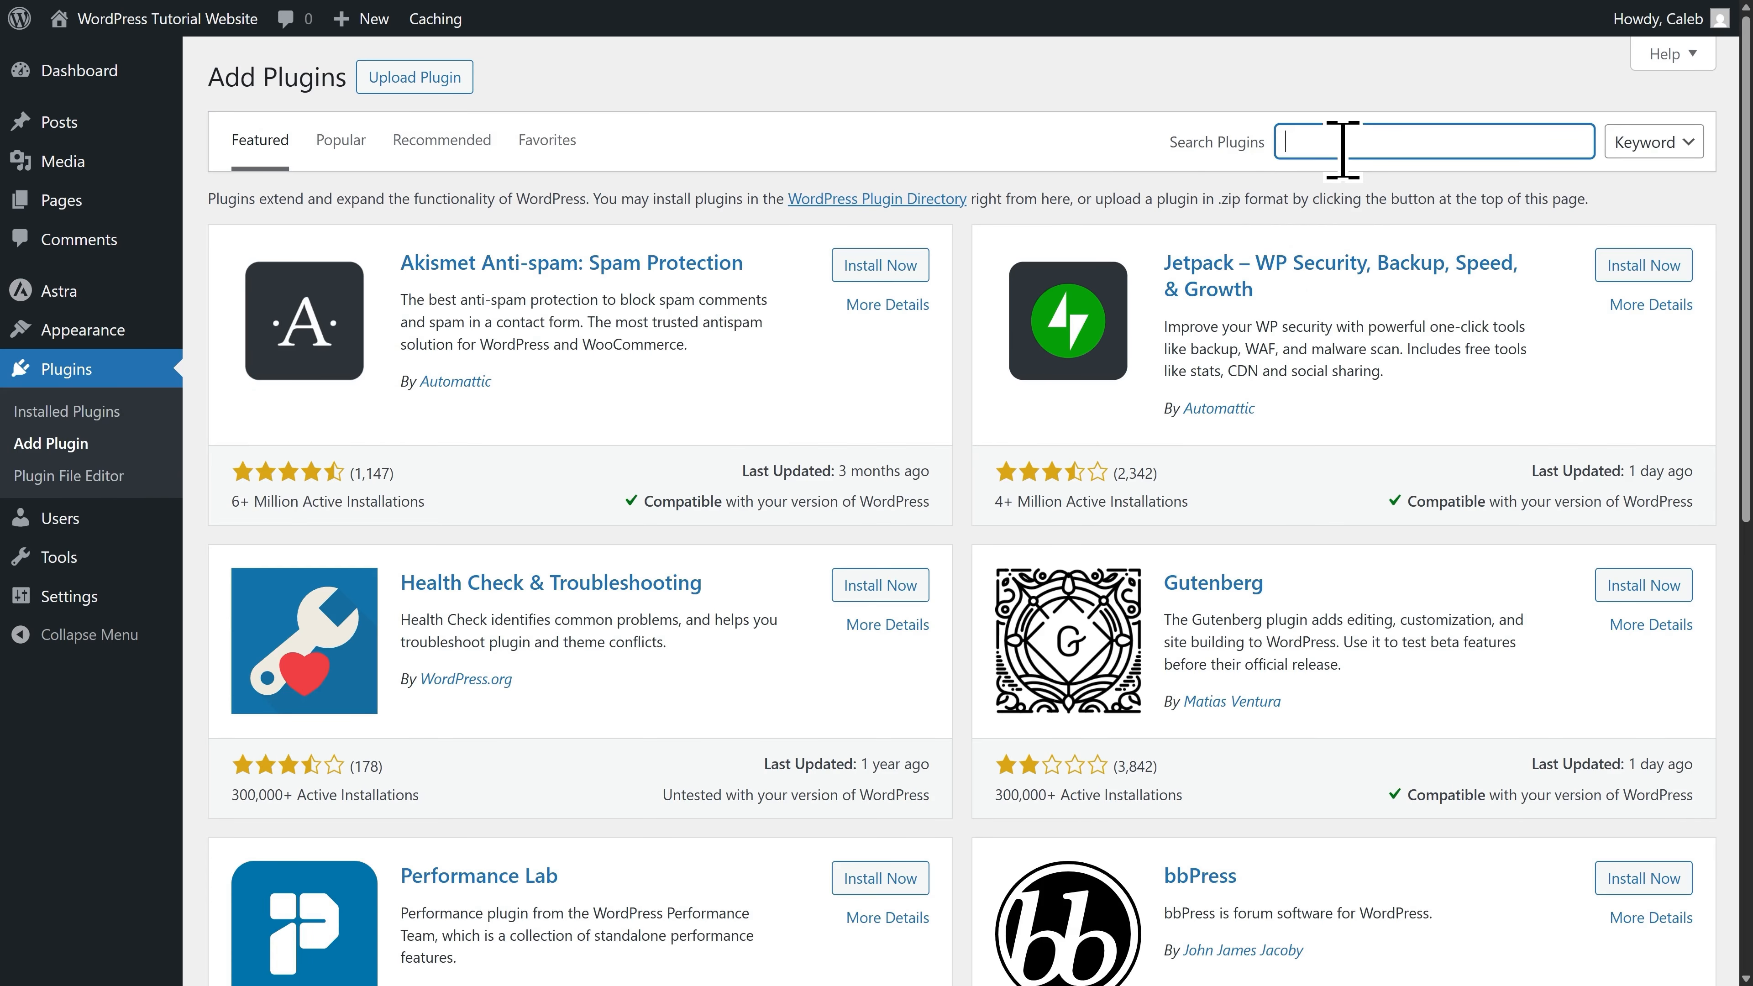
type("Starter Te")
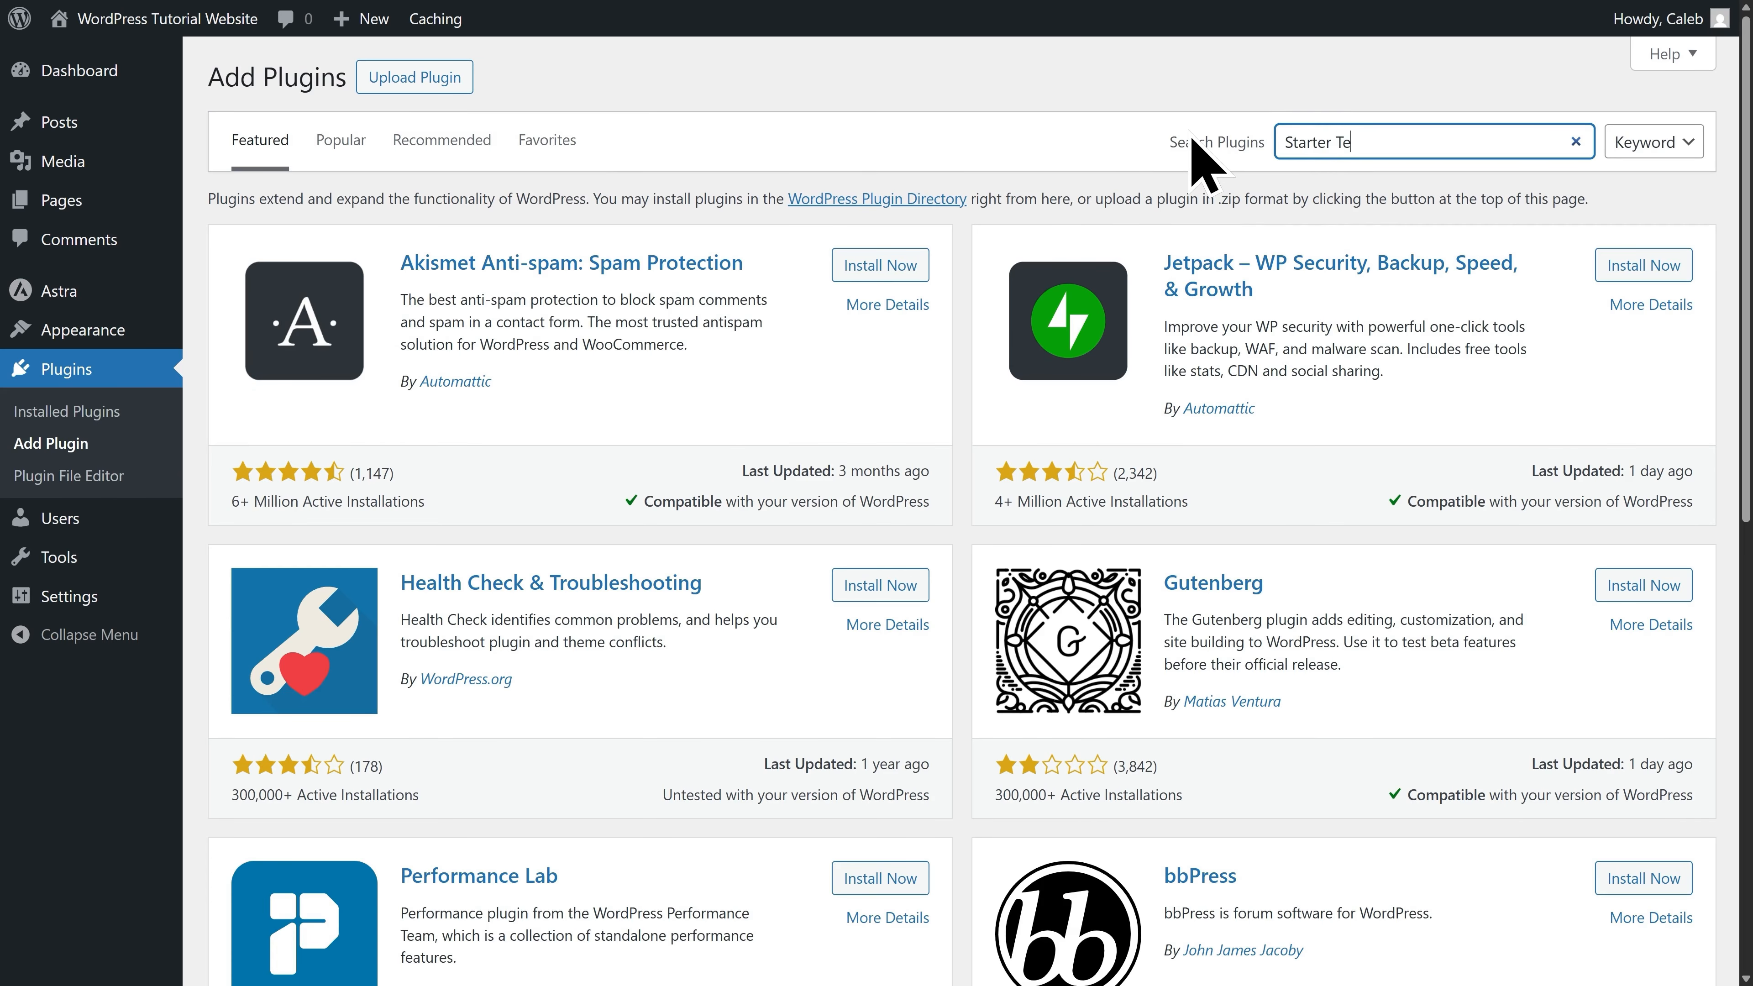
type("mplates")
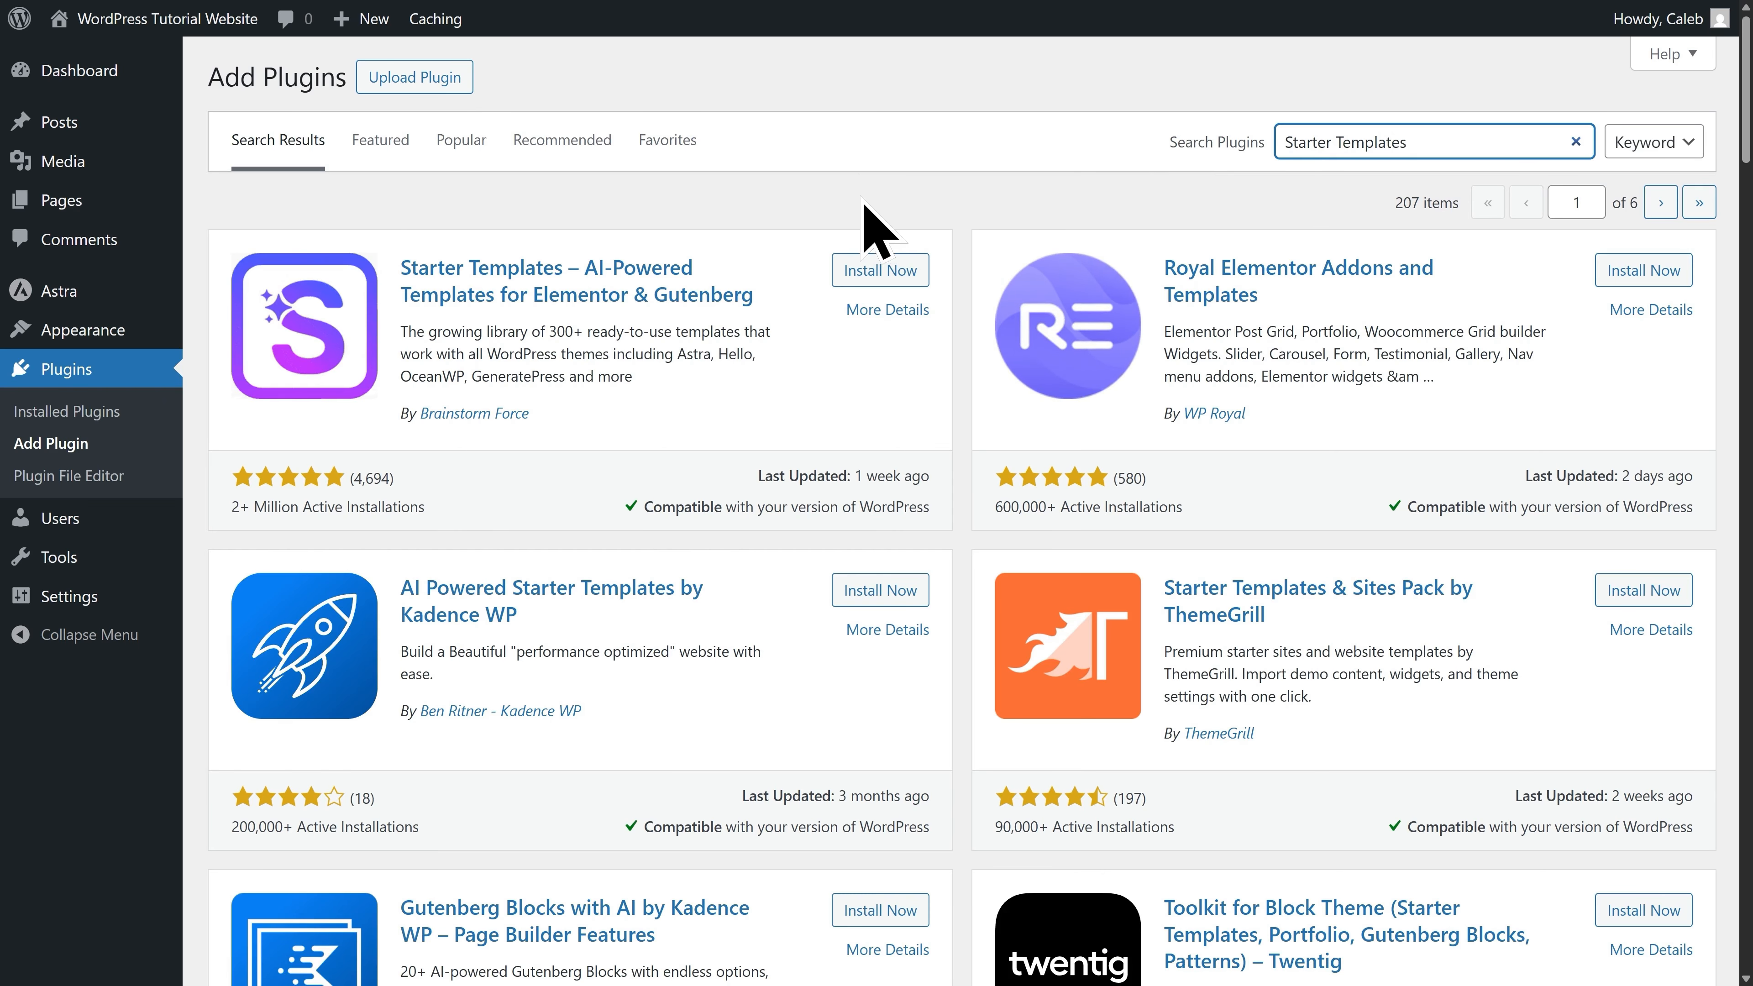
left_click(875, 274)
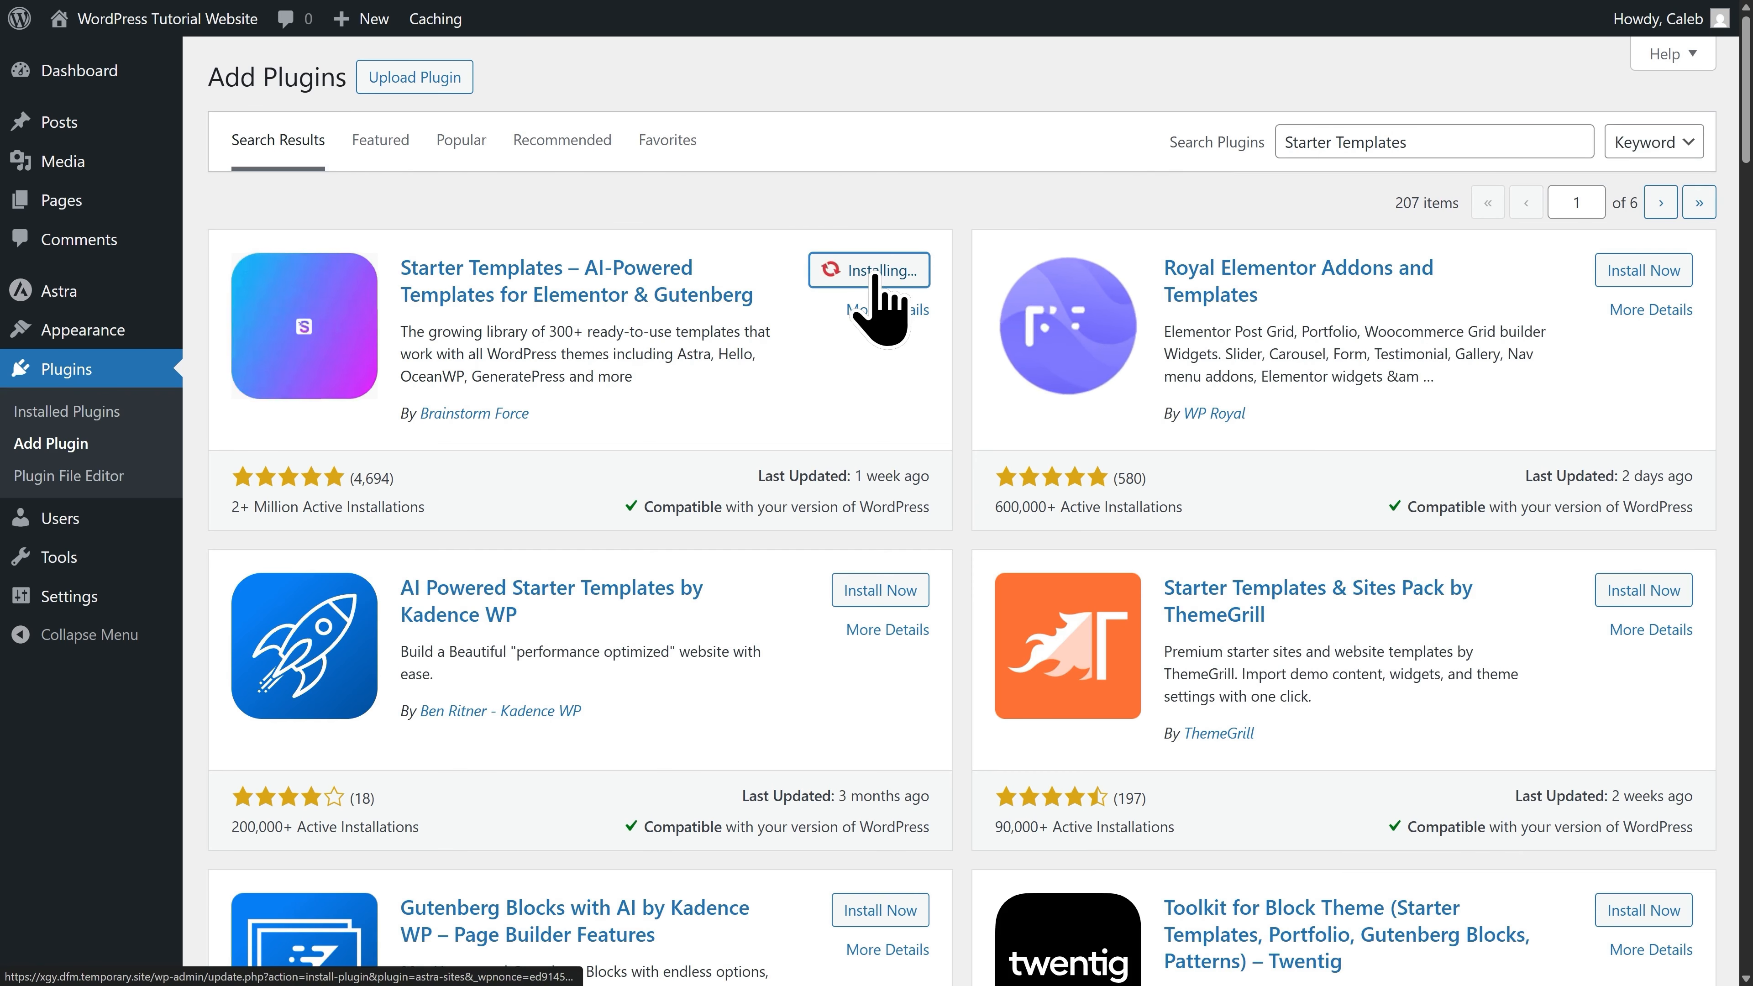
left_click(875, 273)
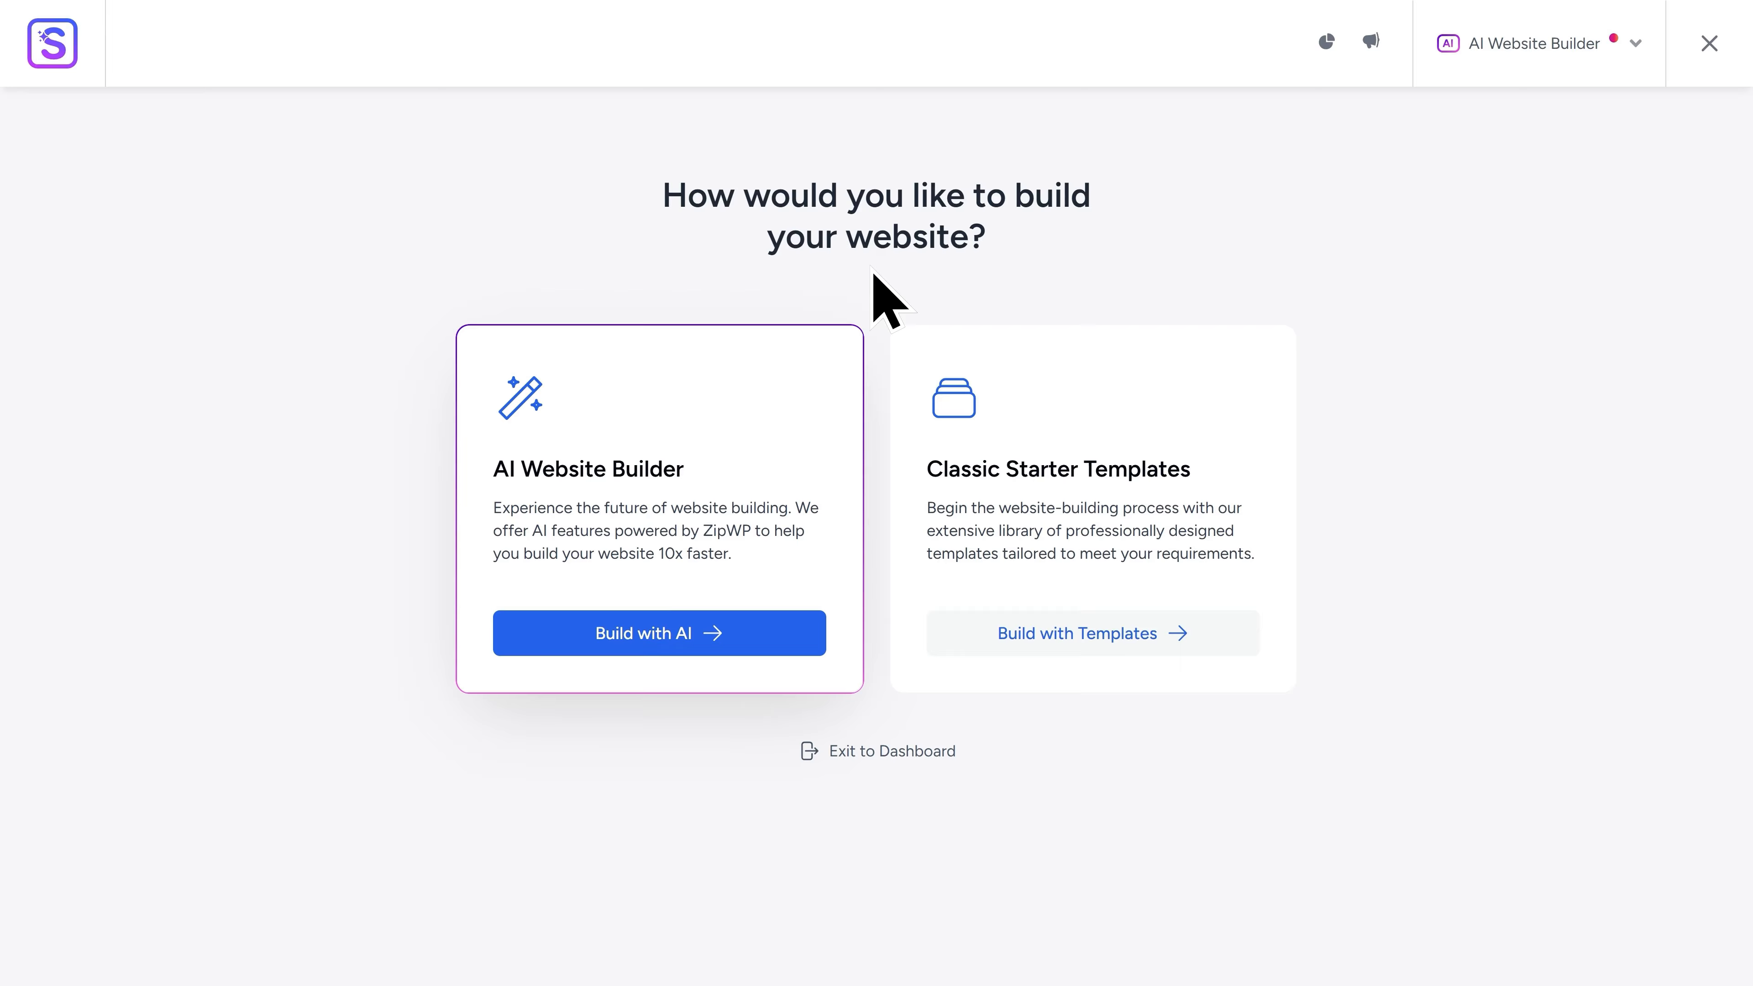
Exit the Starter Templates setup and save the General Settings with "Disable Elementor Page Builder Templates in Starter Templates" unchecked.
left_click(1528, 48)
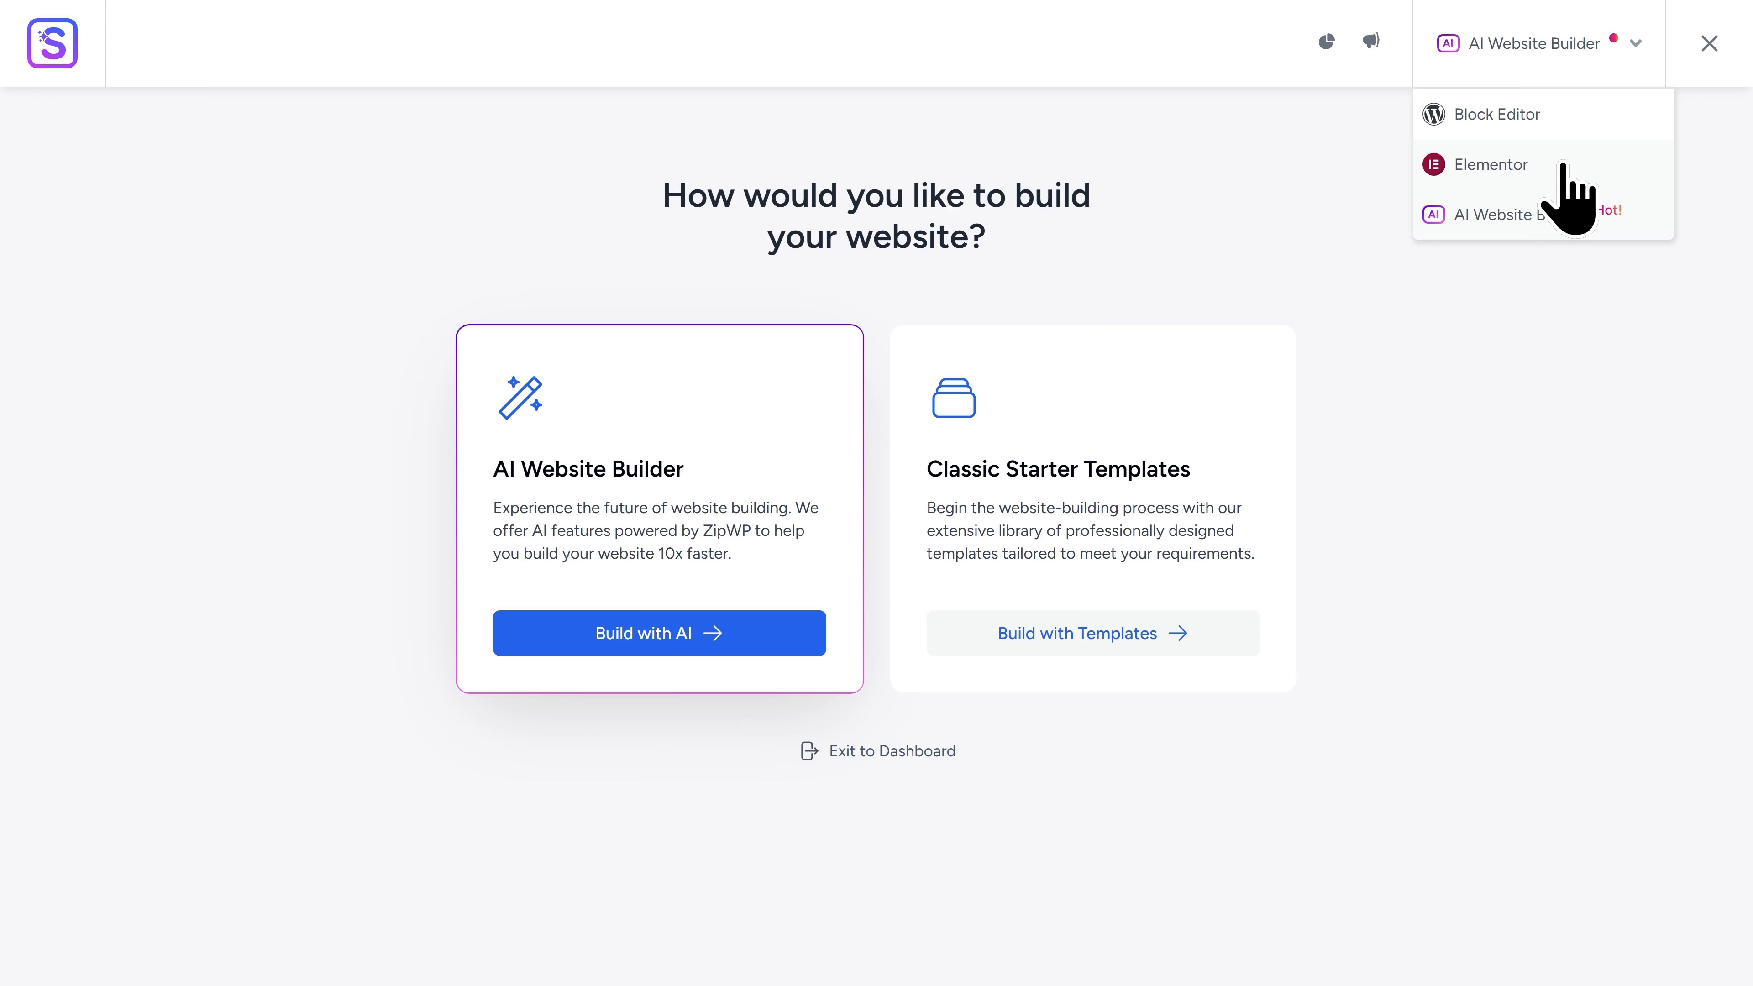
left_click(874, 759)
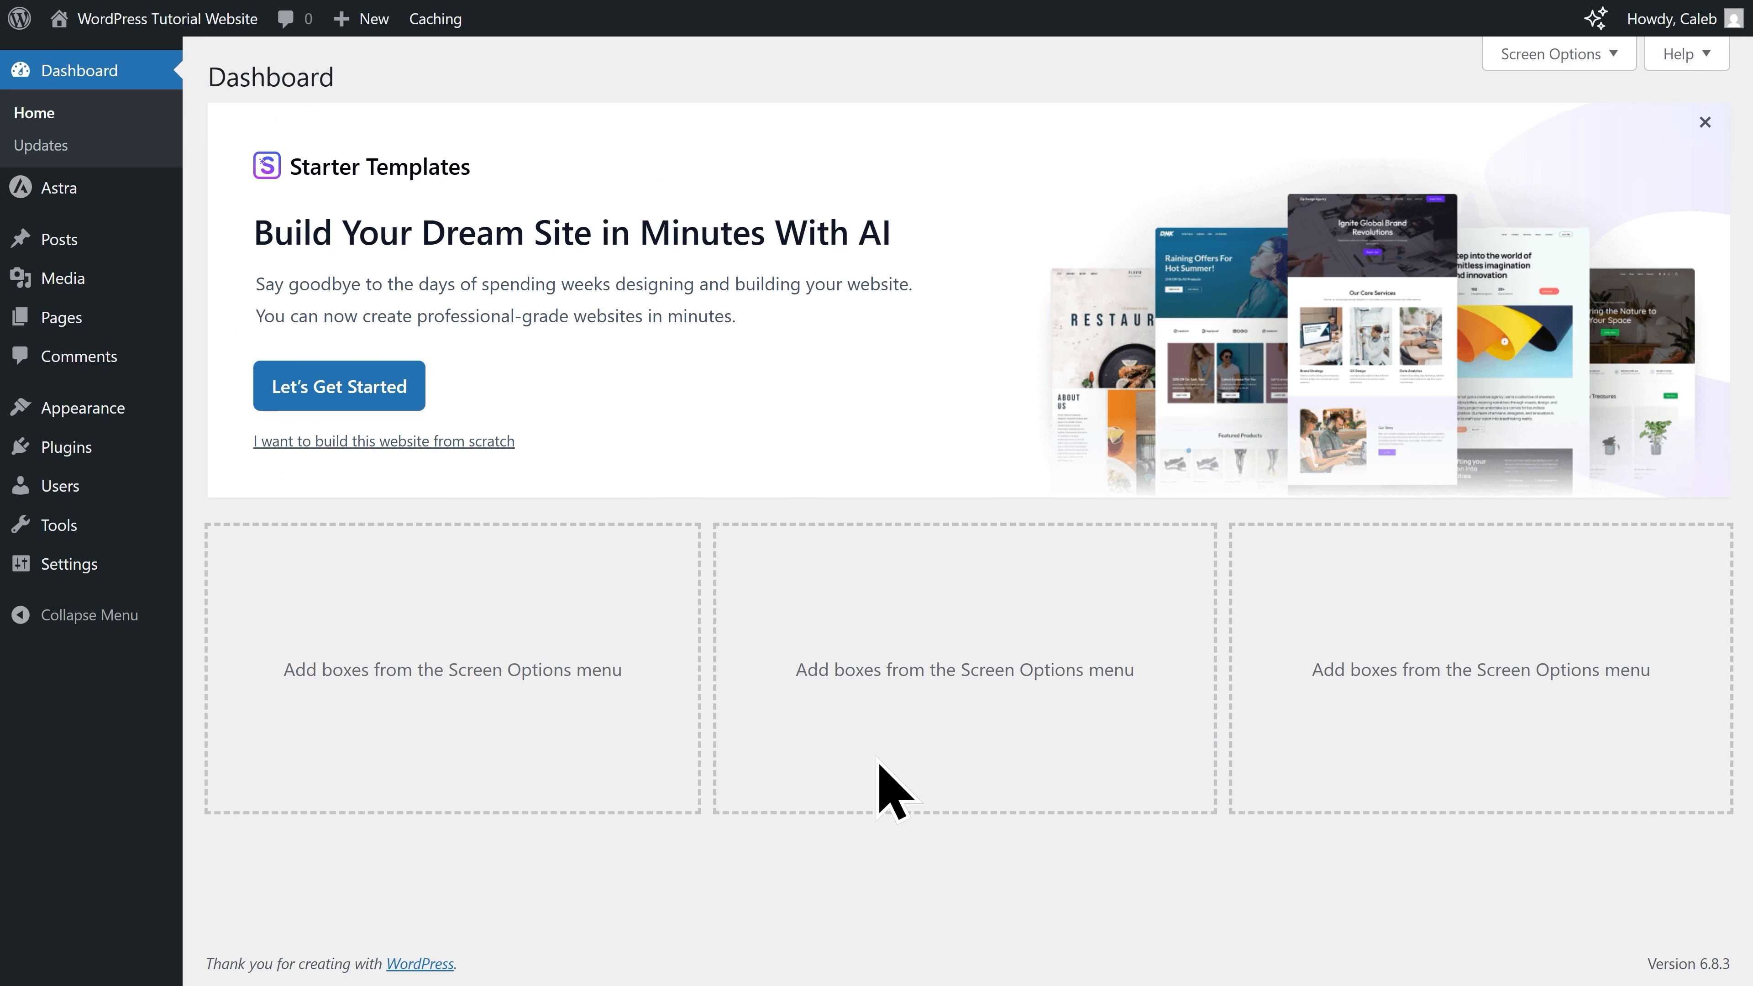
mouse_move(76, 579)
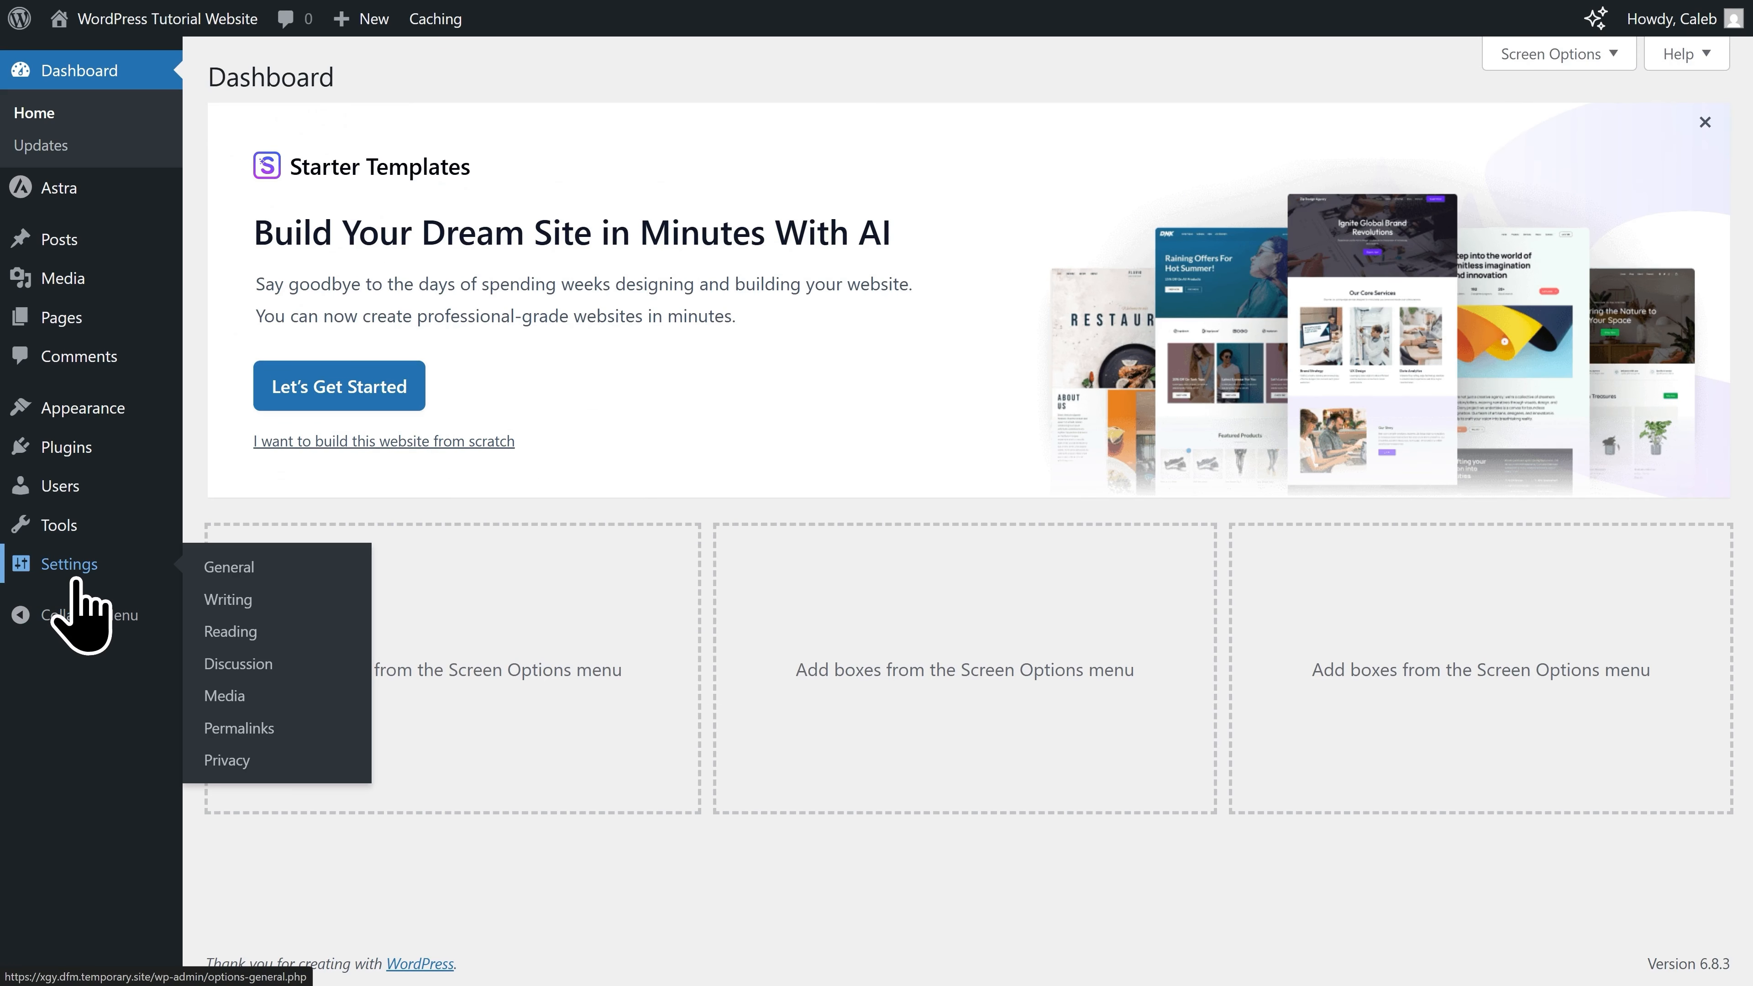
left_click(76, 579)
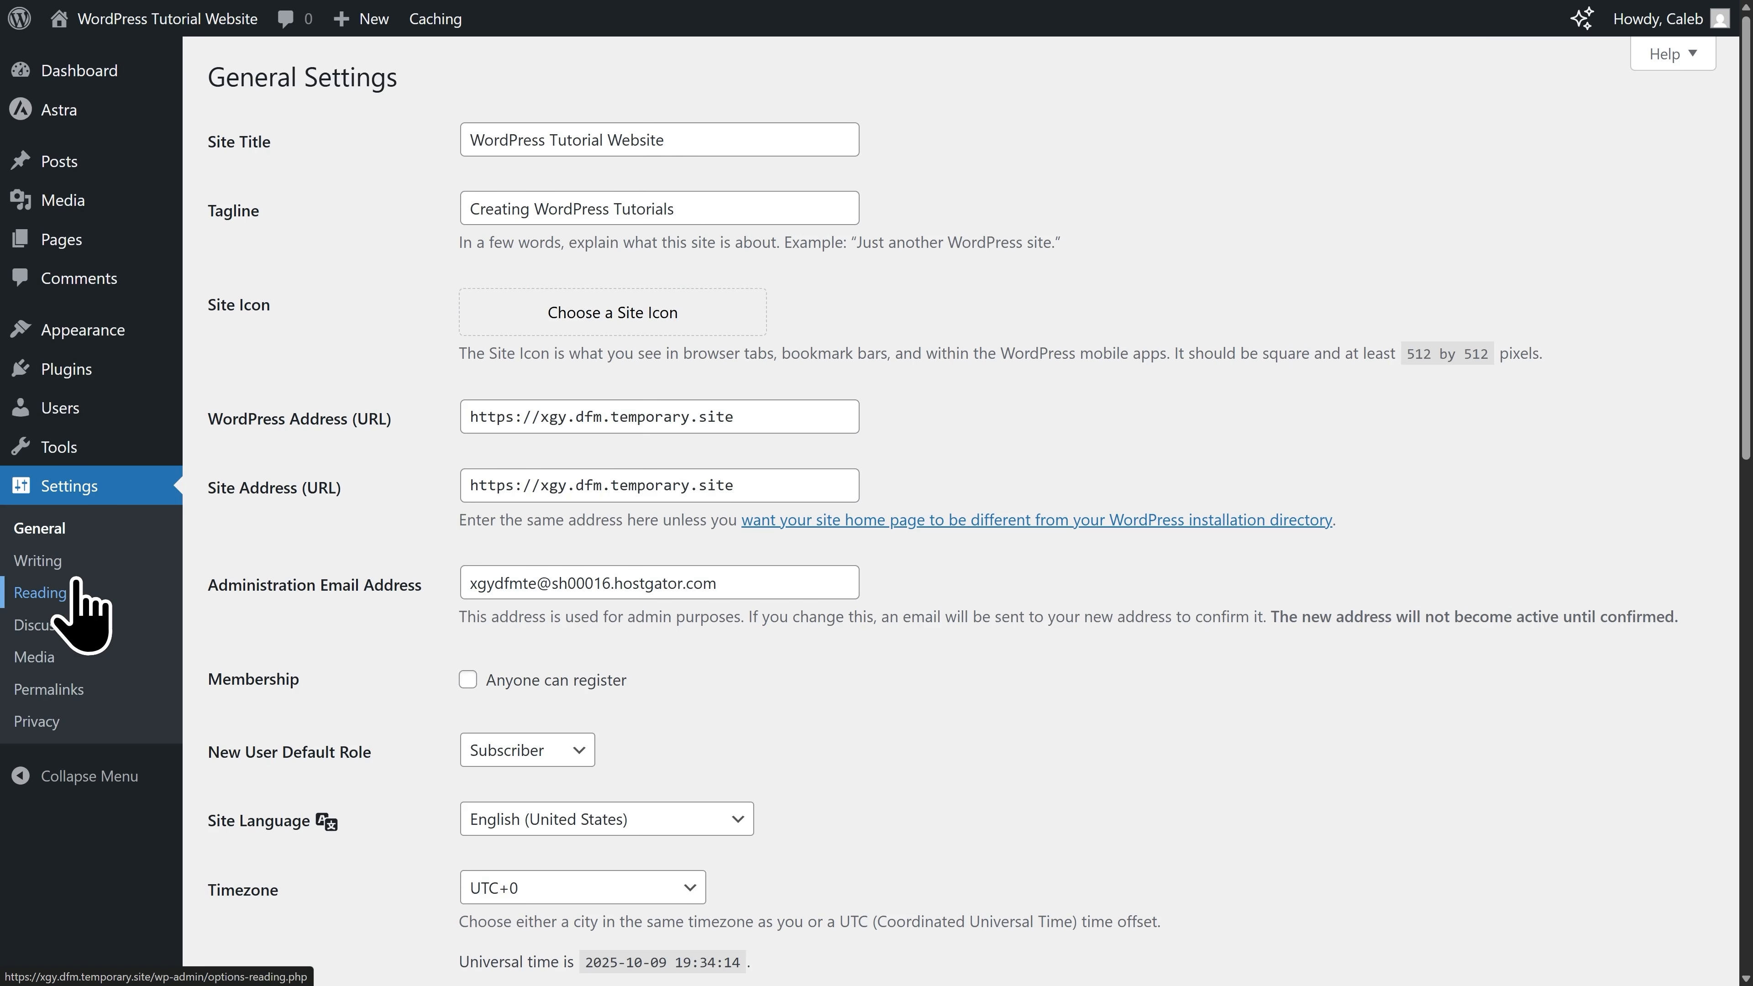
scroll(1010, 705, "down", 15)
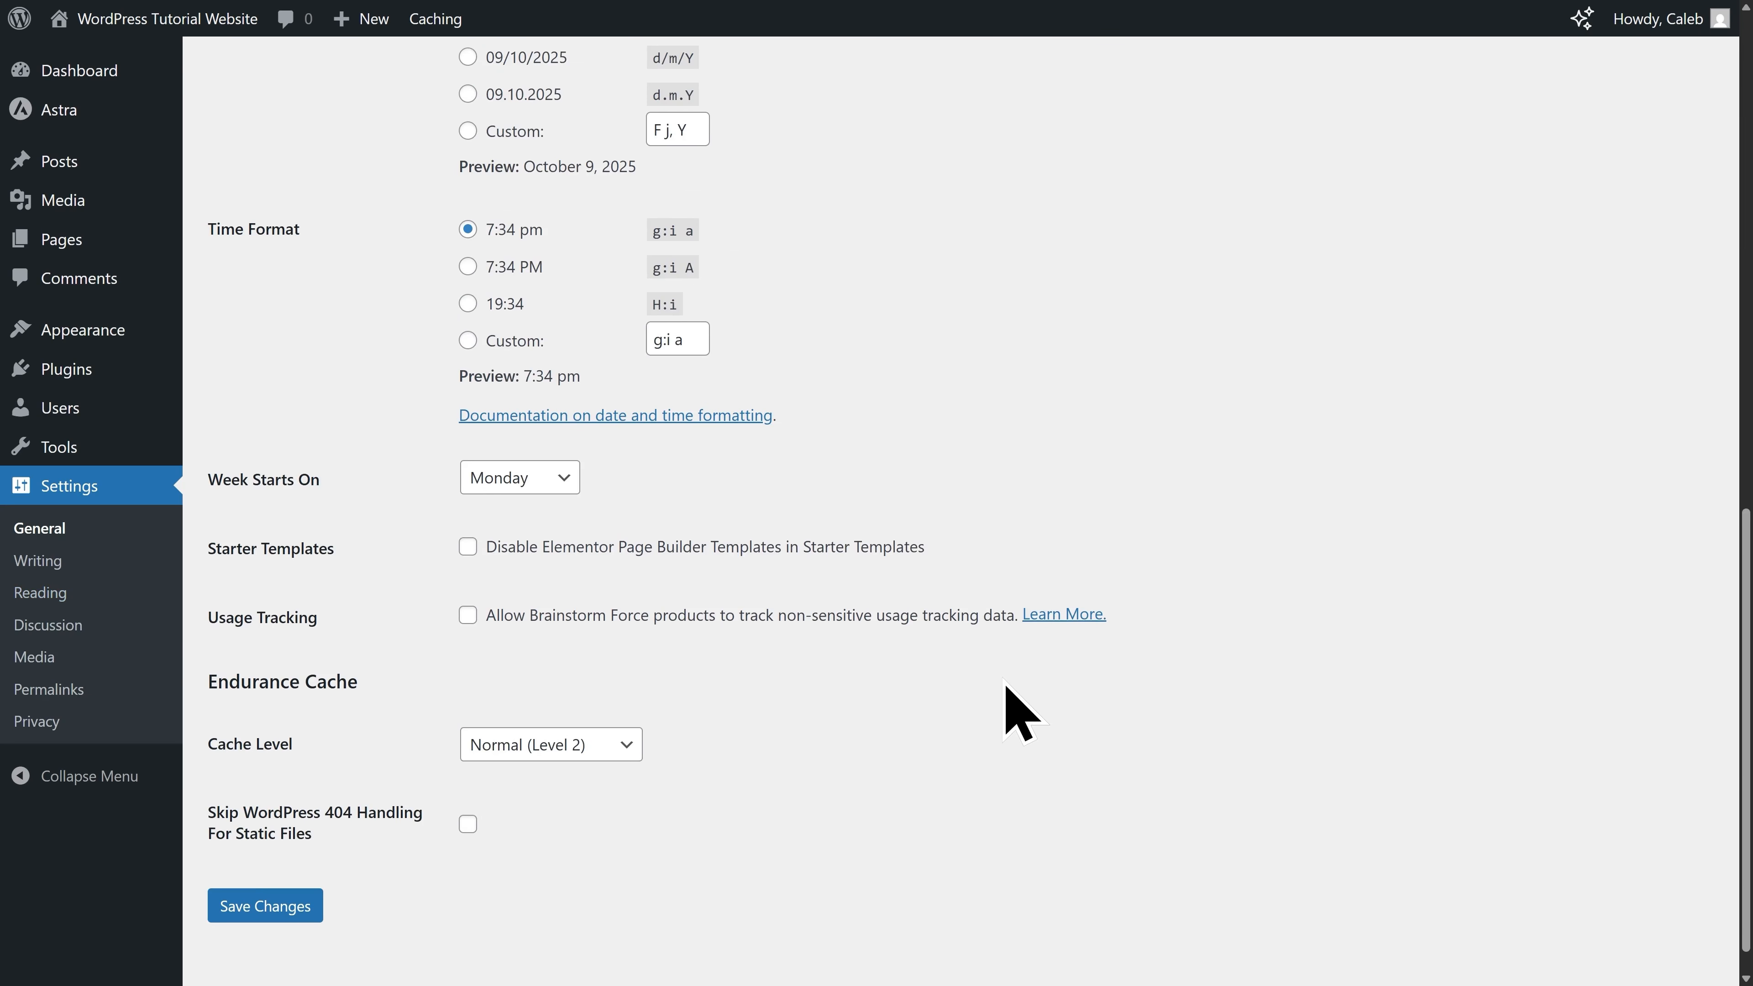
scroll(1018, 711, "down", 1)
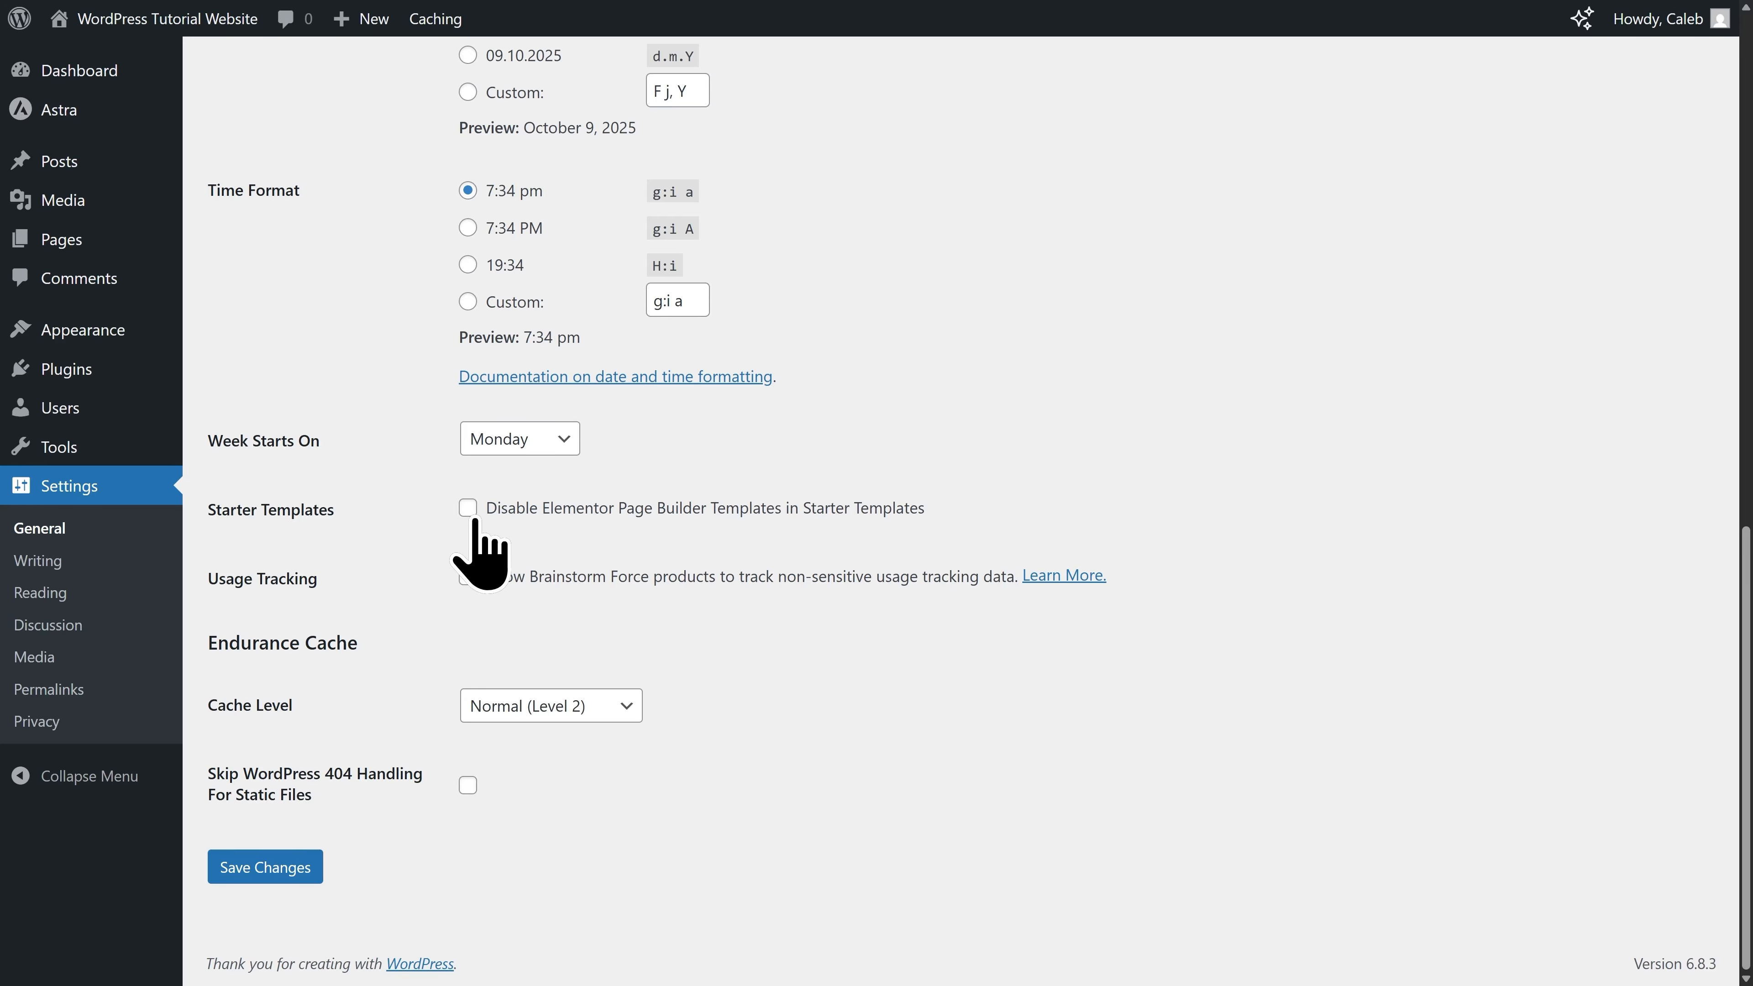
left_click(261, 867)
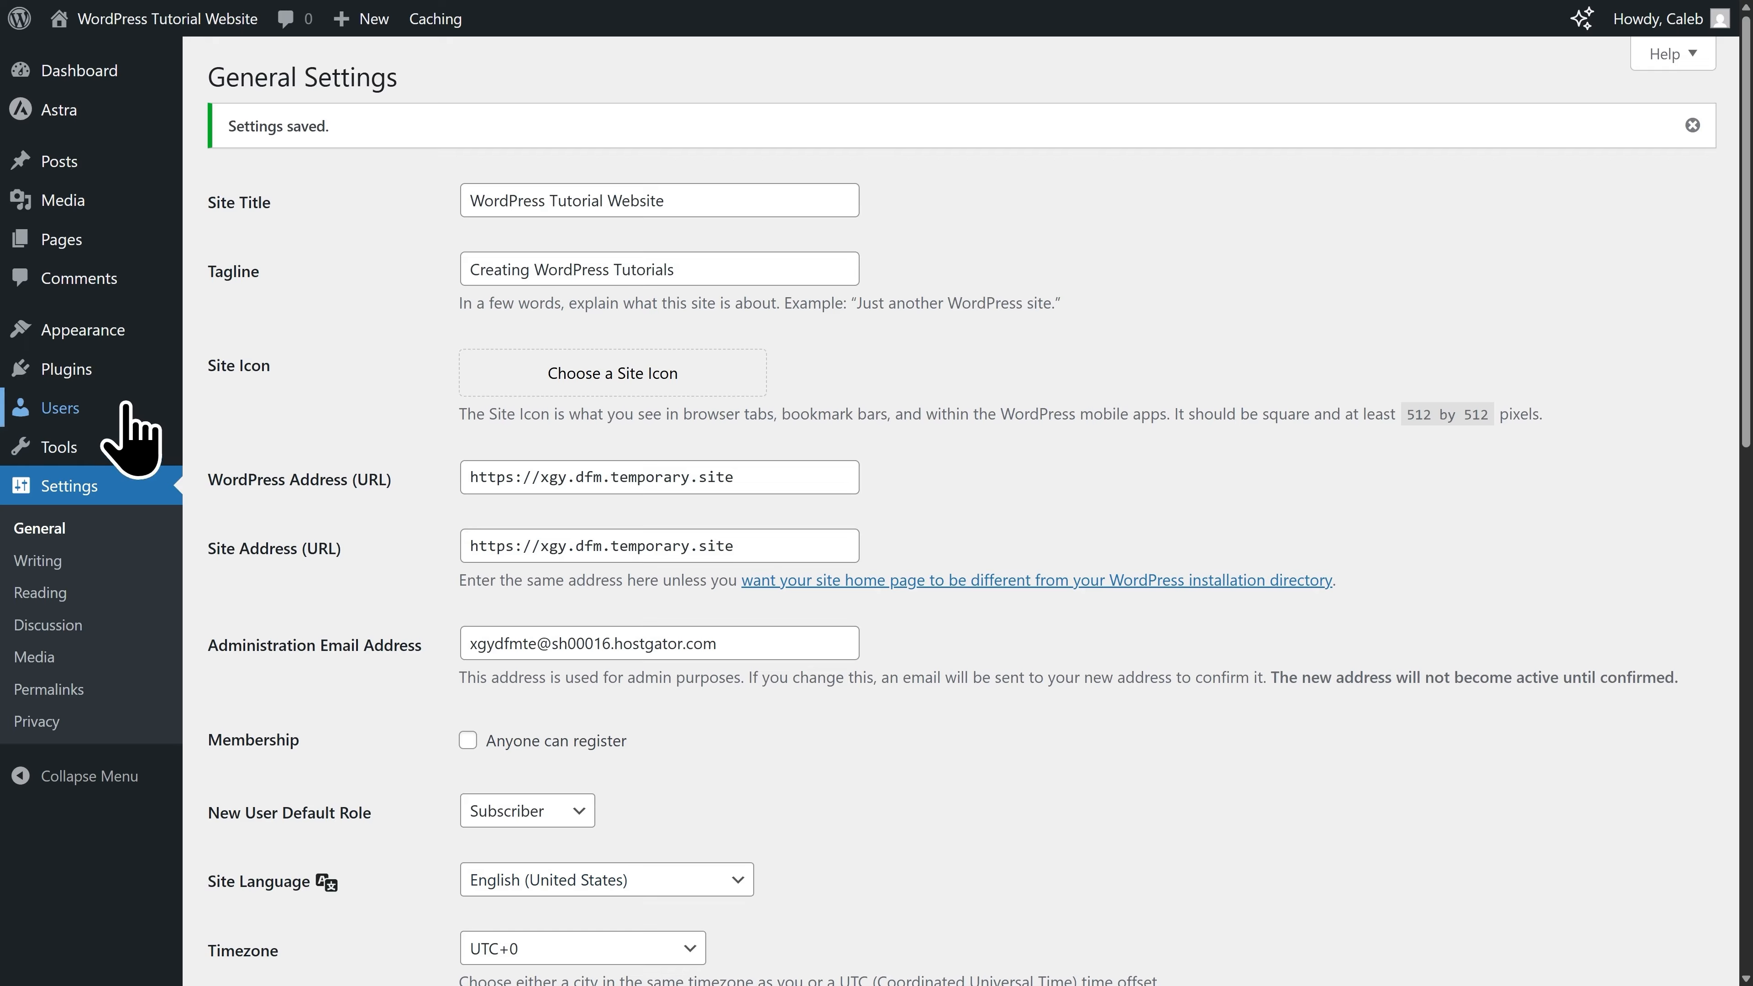
Start Starter Templates again from the installed plugins and choose Elementor as the page builder.
left_click(105, 380)
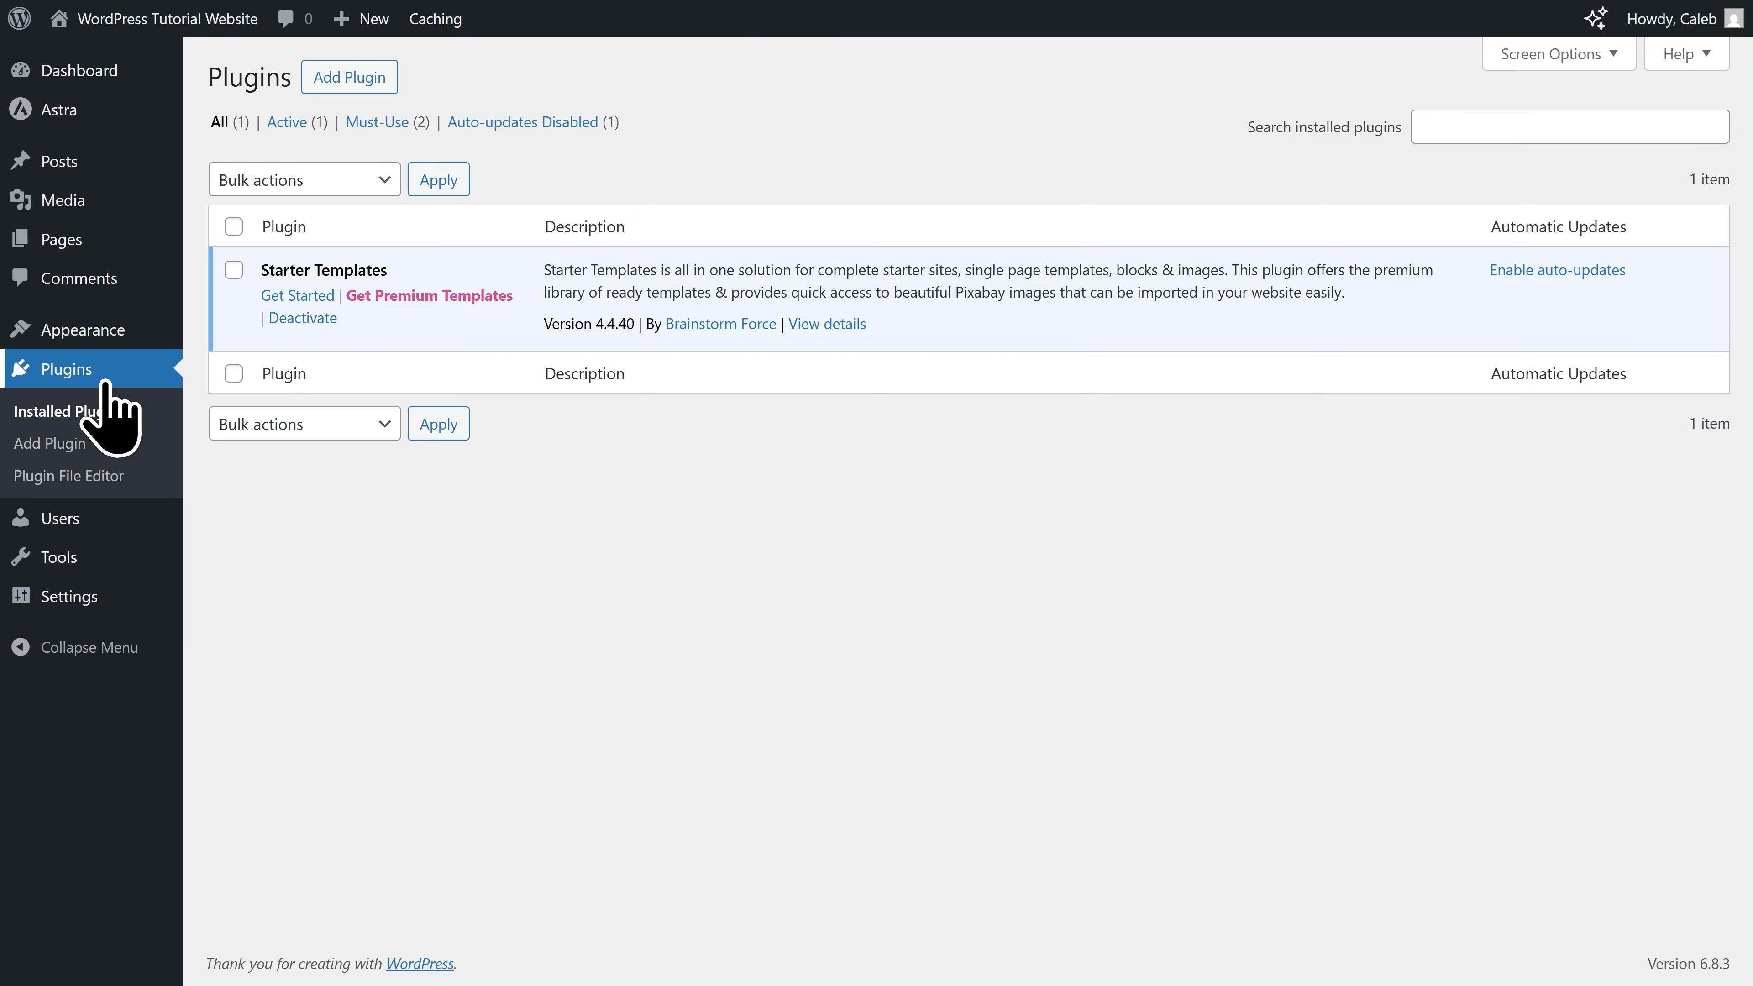
left_click(302, 297)
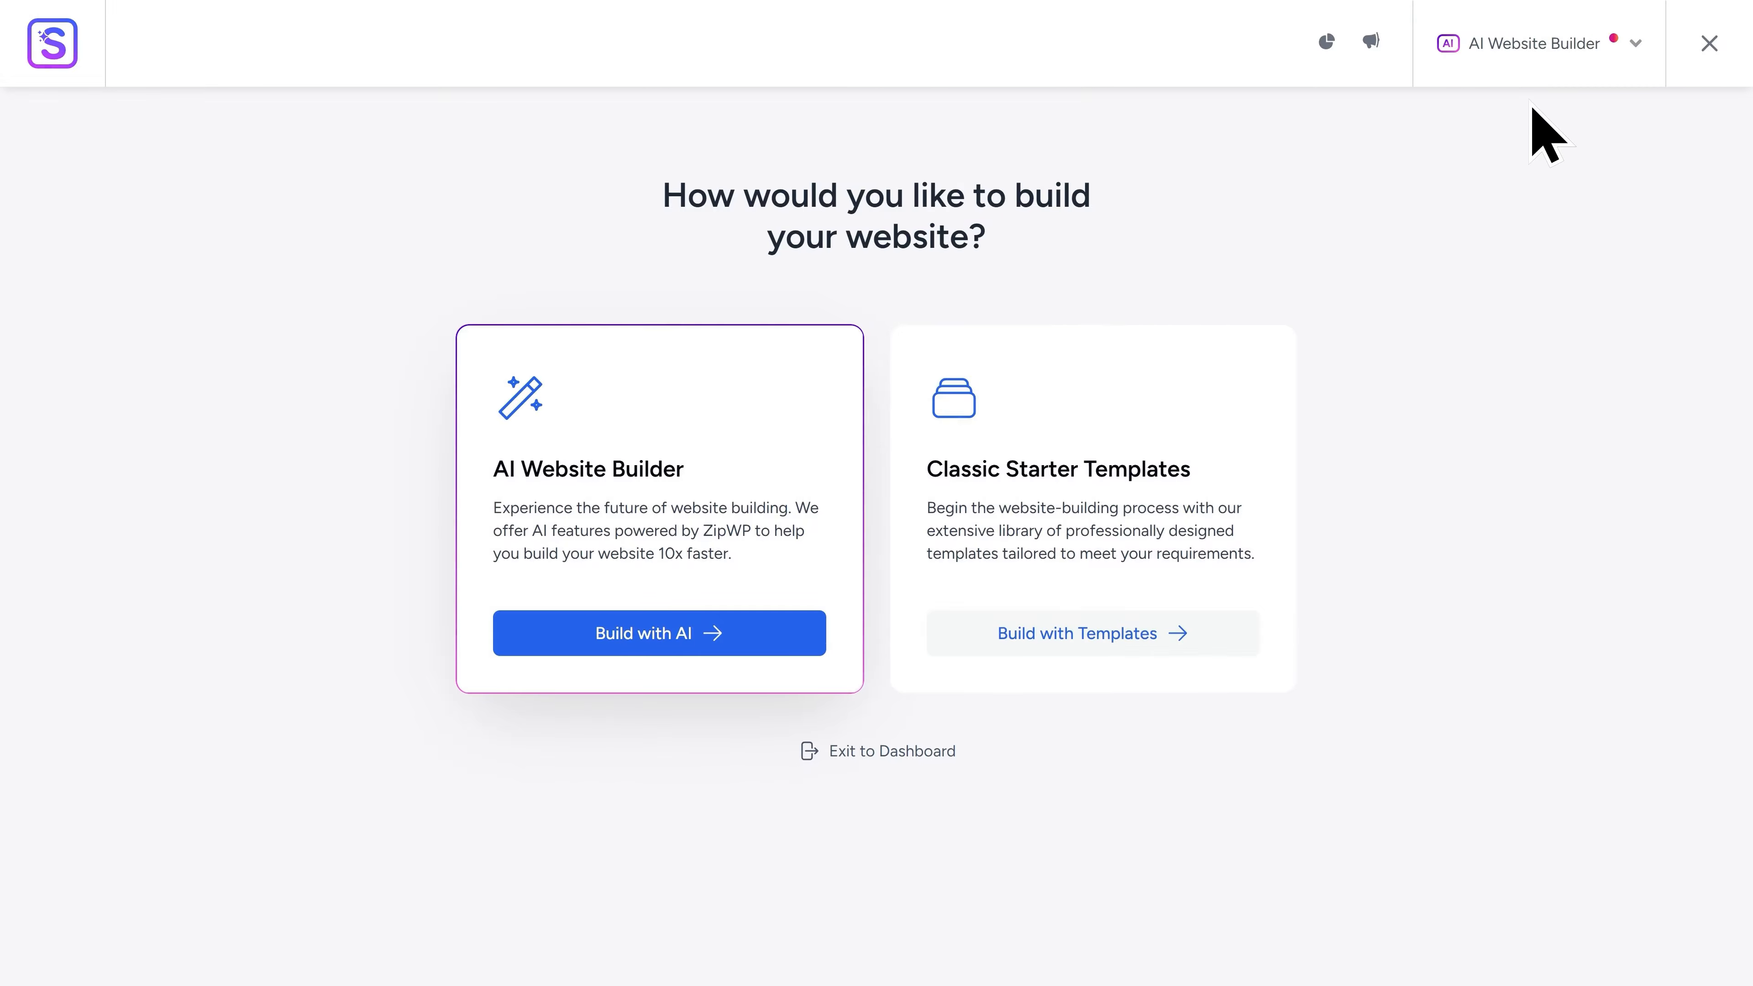
left_click(1537, 53)
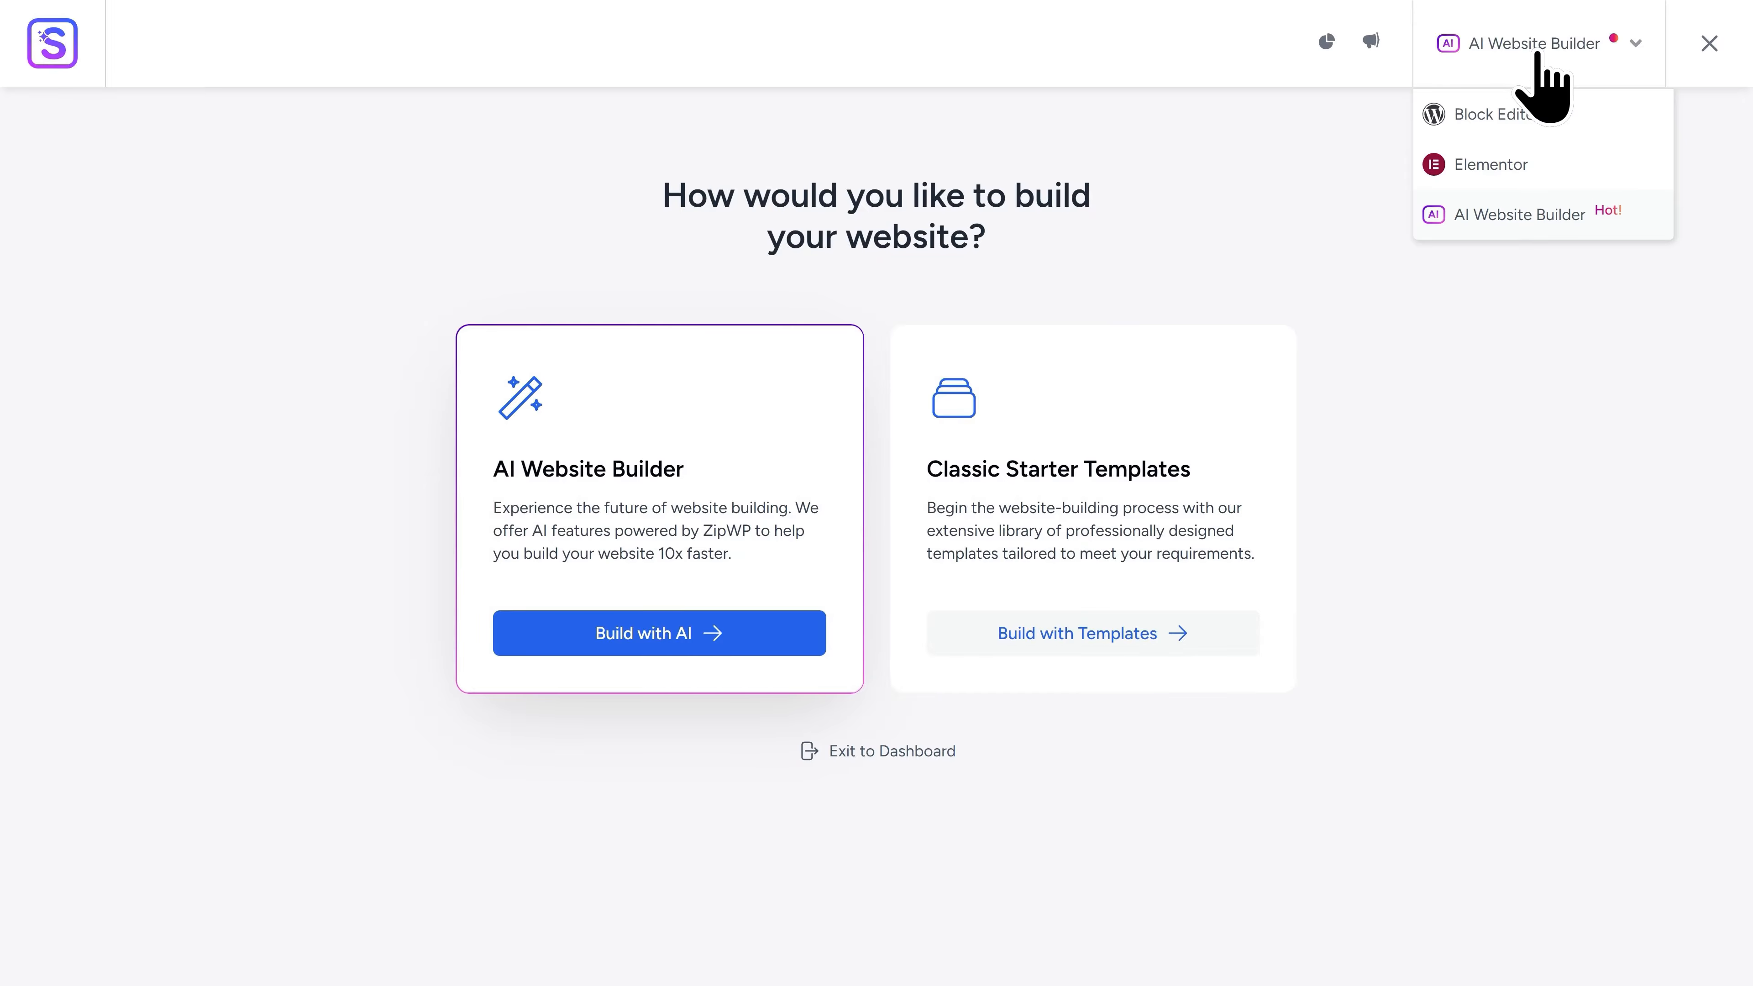
left_click(1563, 170)
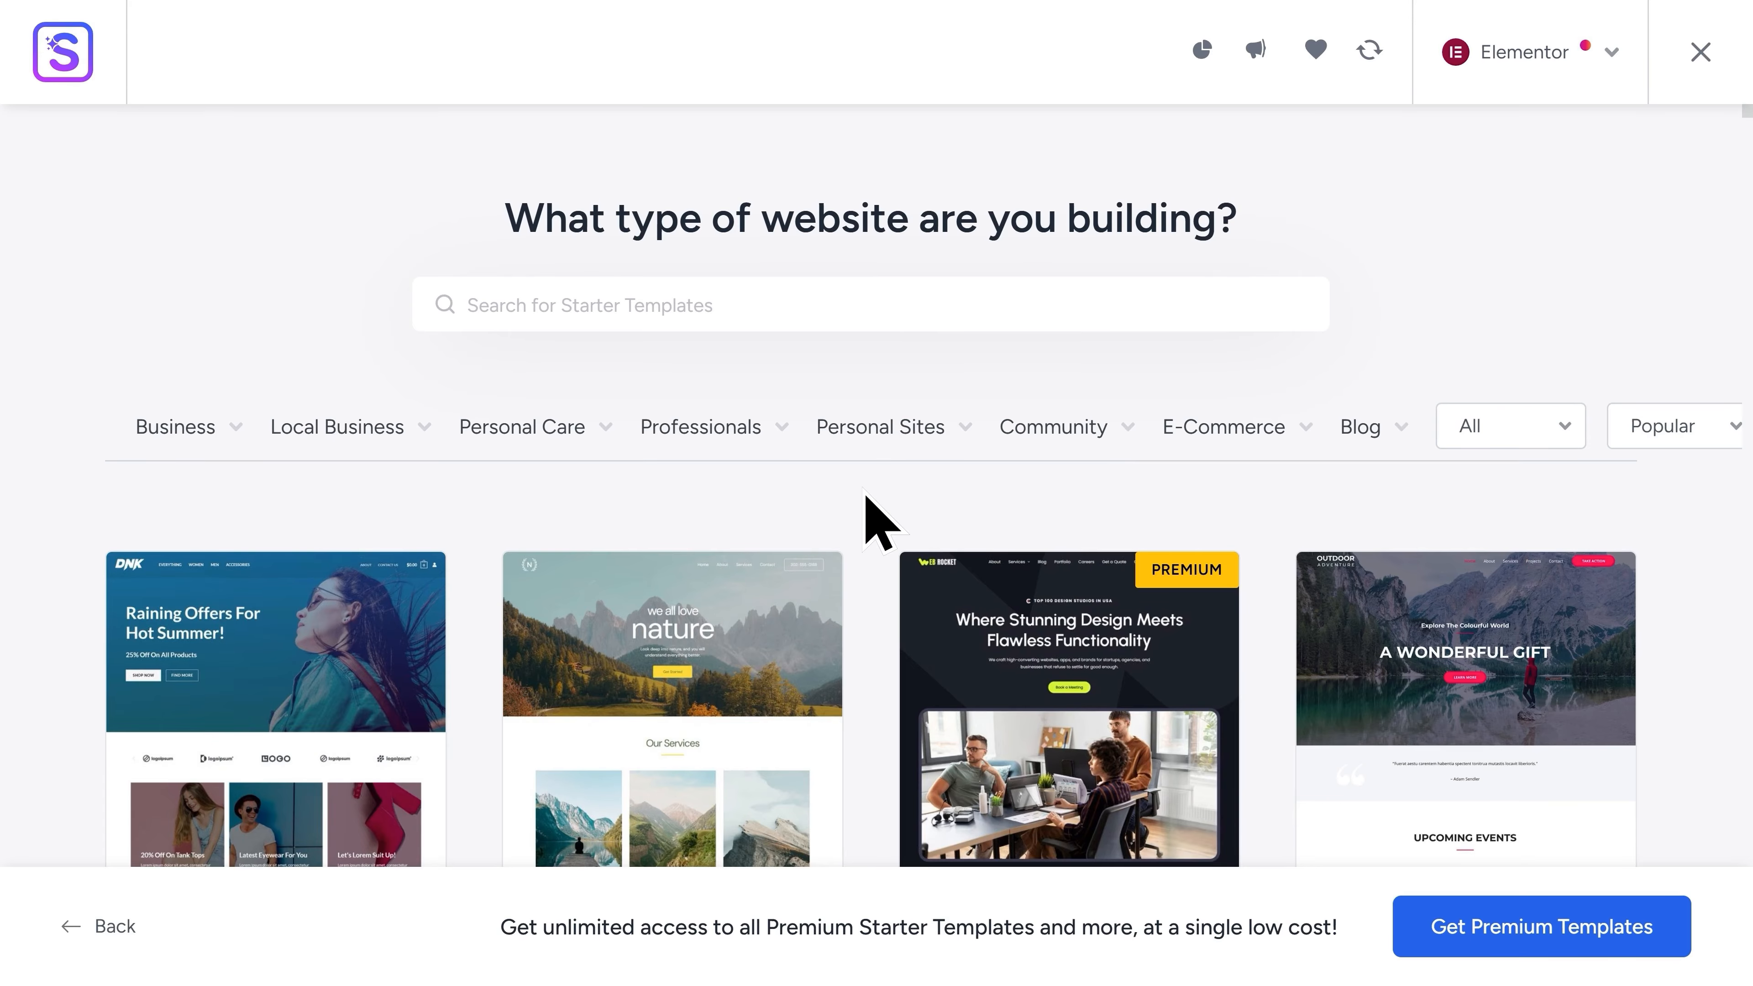
Browse the free and premium Elementor starter templates and select the Outdoor Adventure template.
scroll(863, 488, "down", 10)
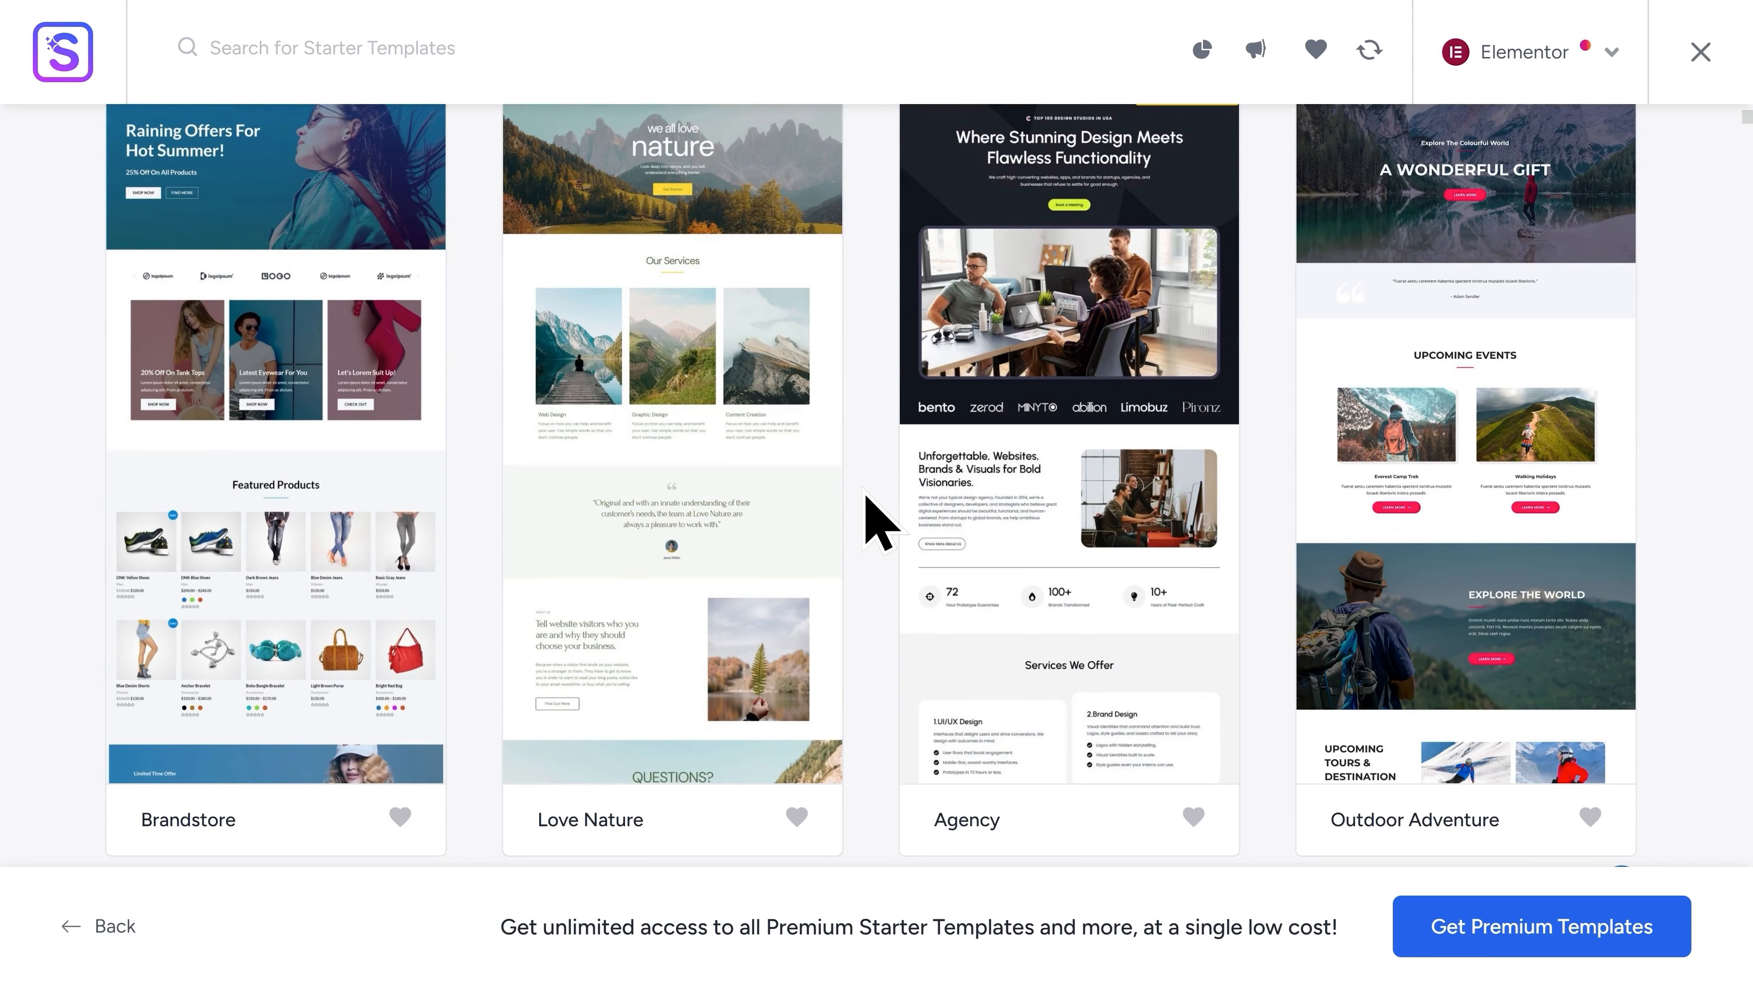
scroll(871, 527, "up", 10)
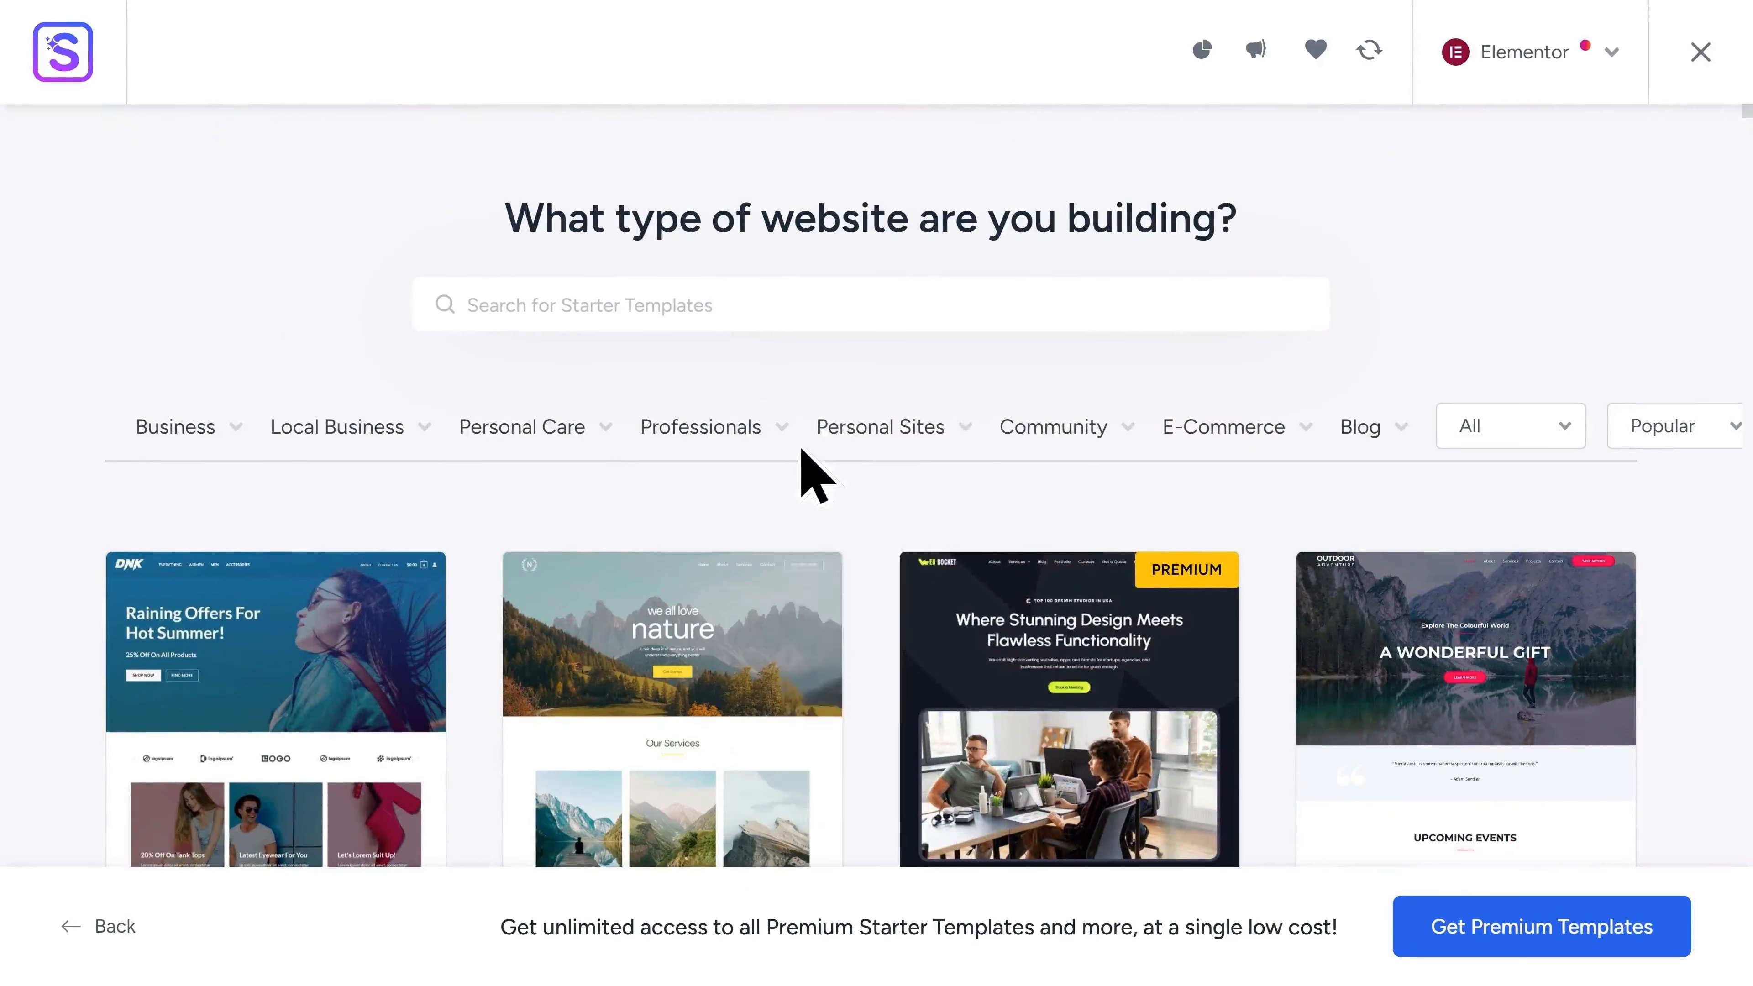
mouse_move(845, 436)
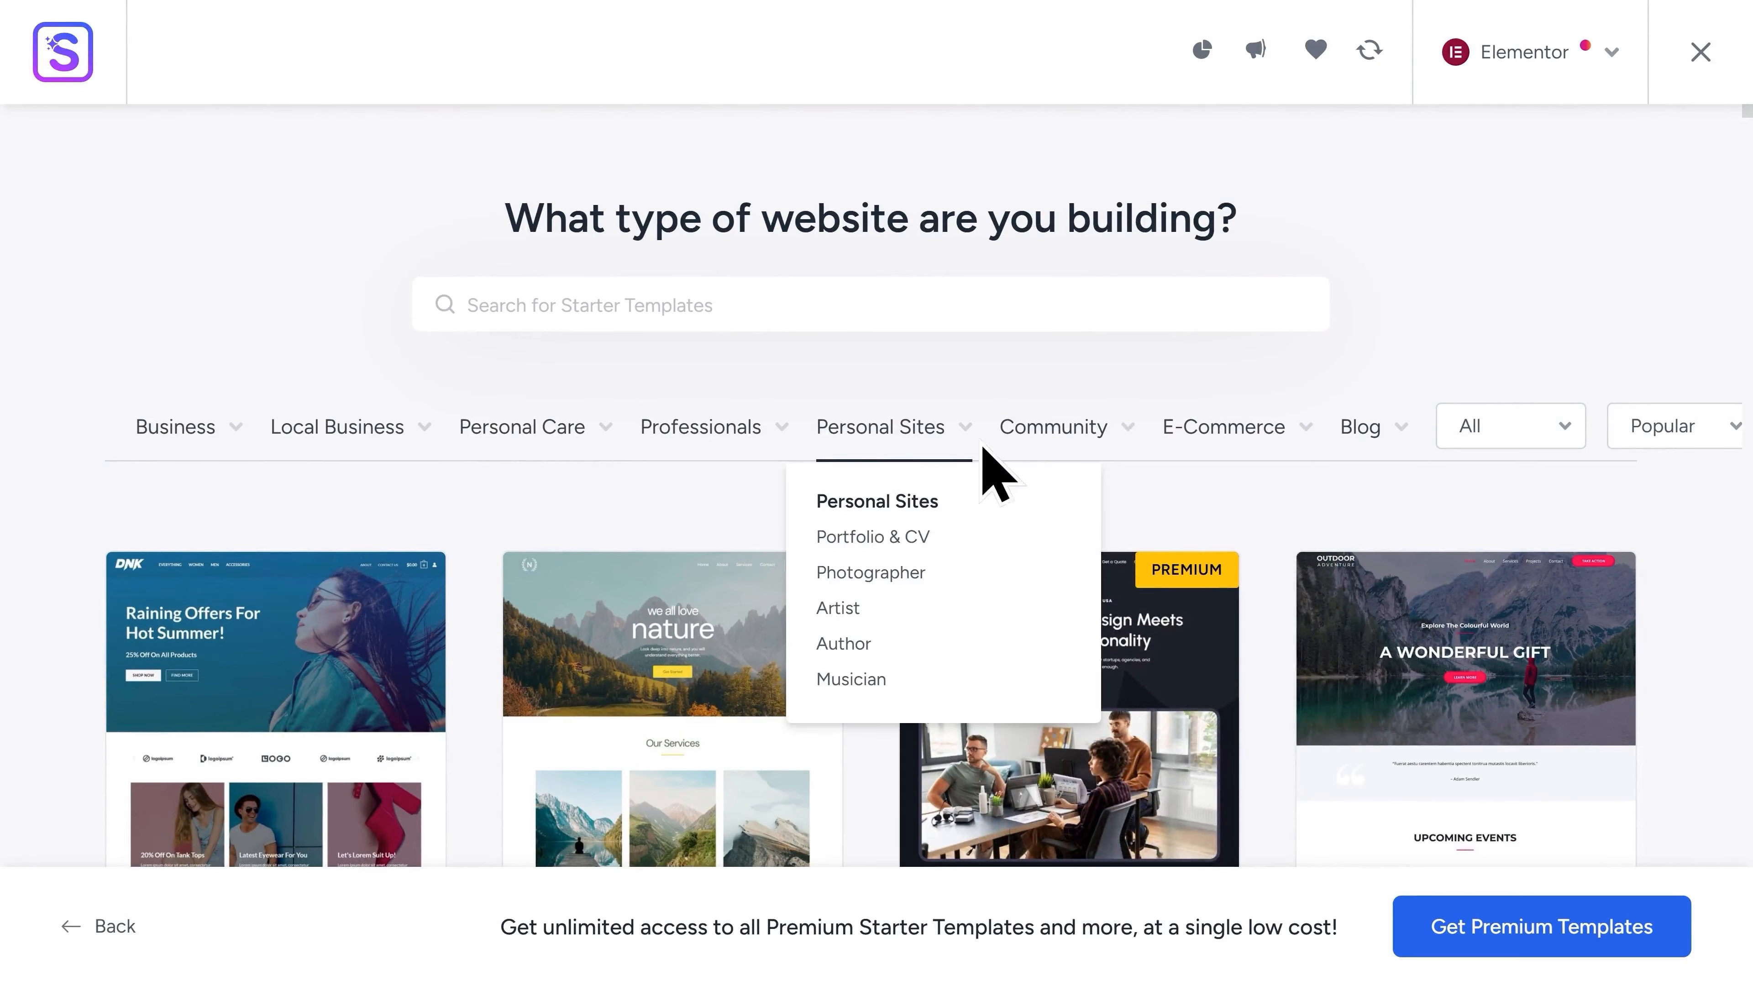
mouse_move(1035, 445)
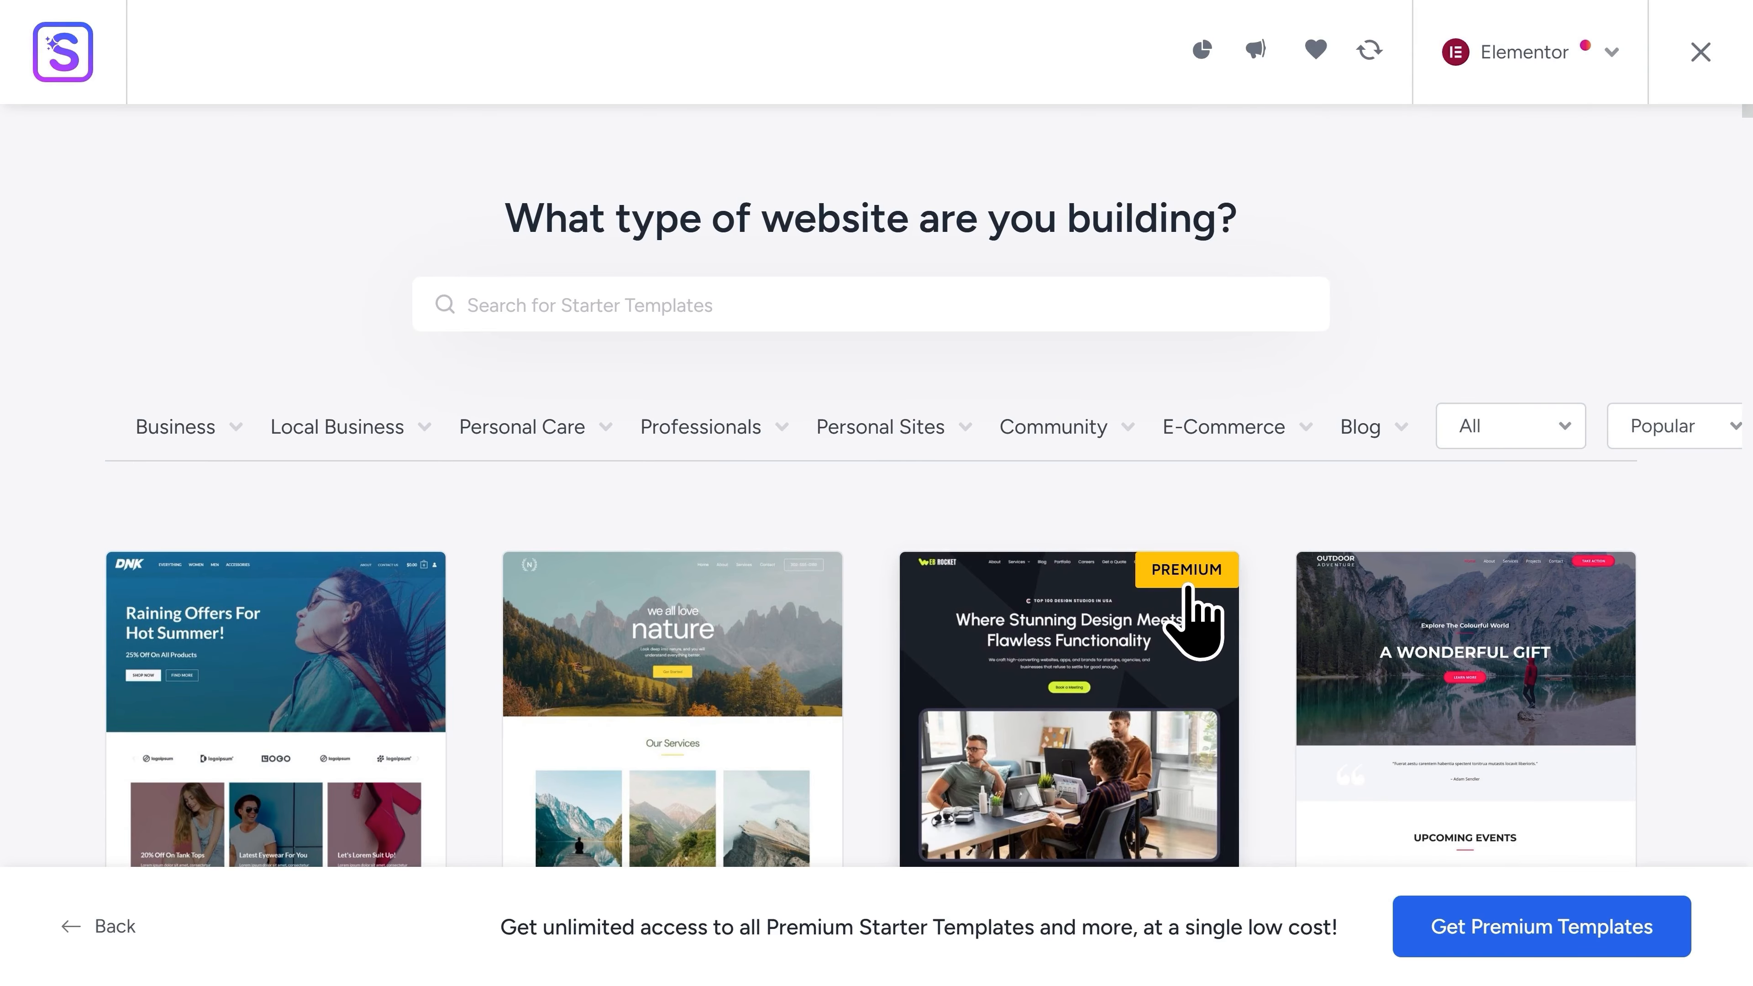
scroll(1187, 587, "down", 4)
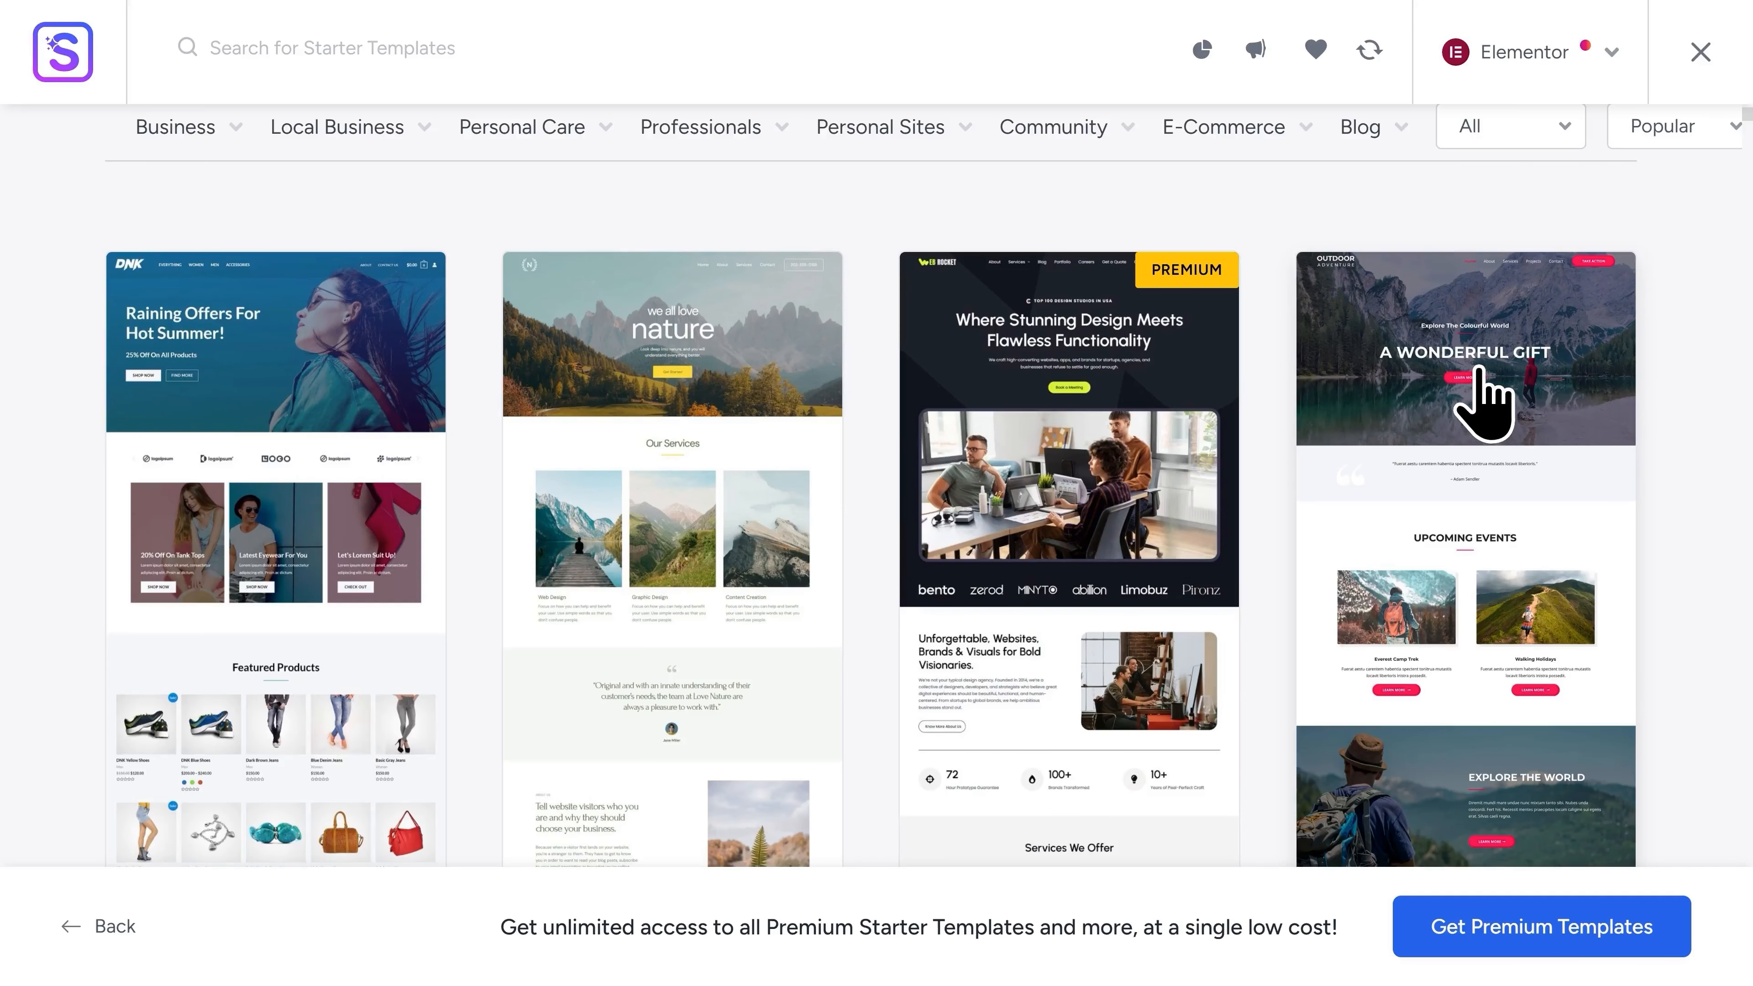
scroll(1478, 373, "down", 4)
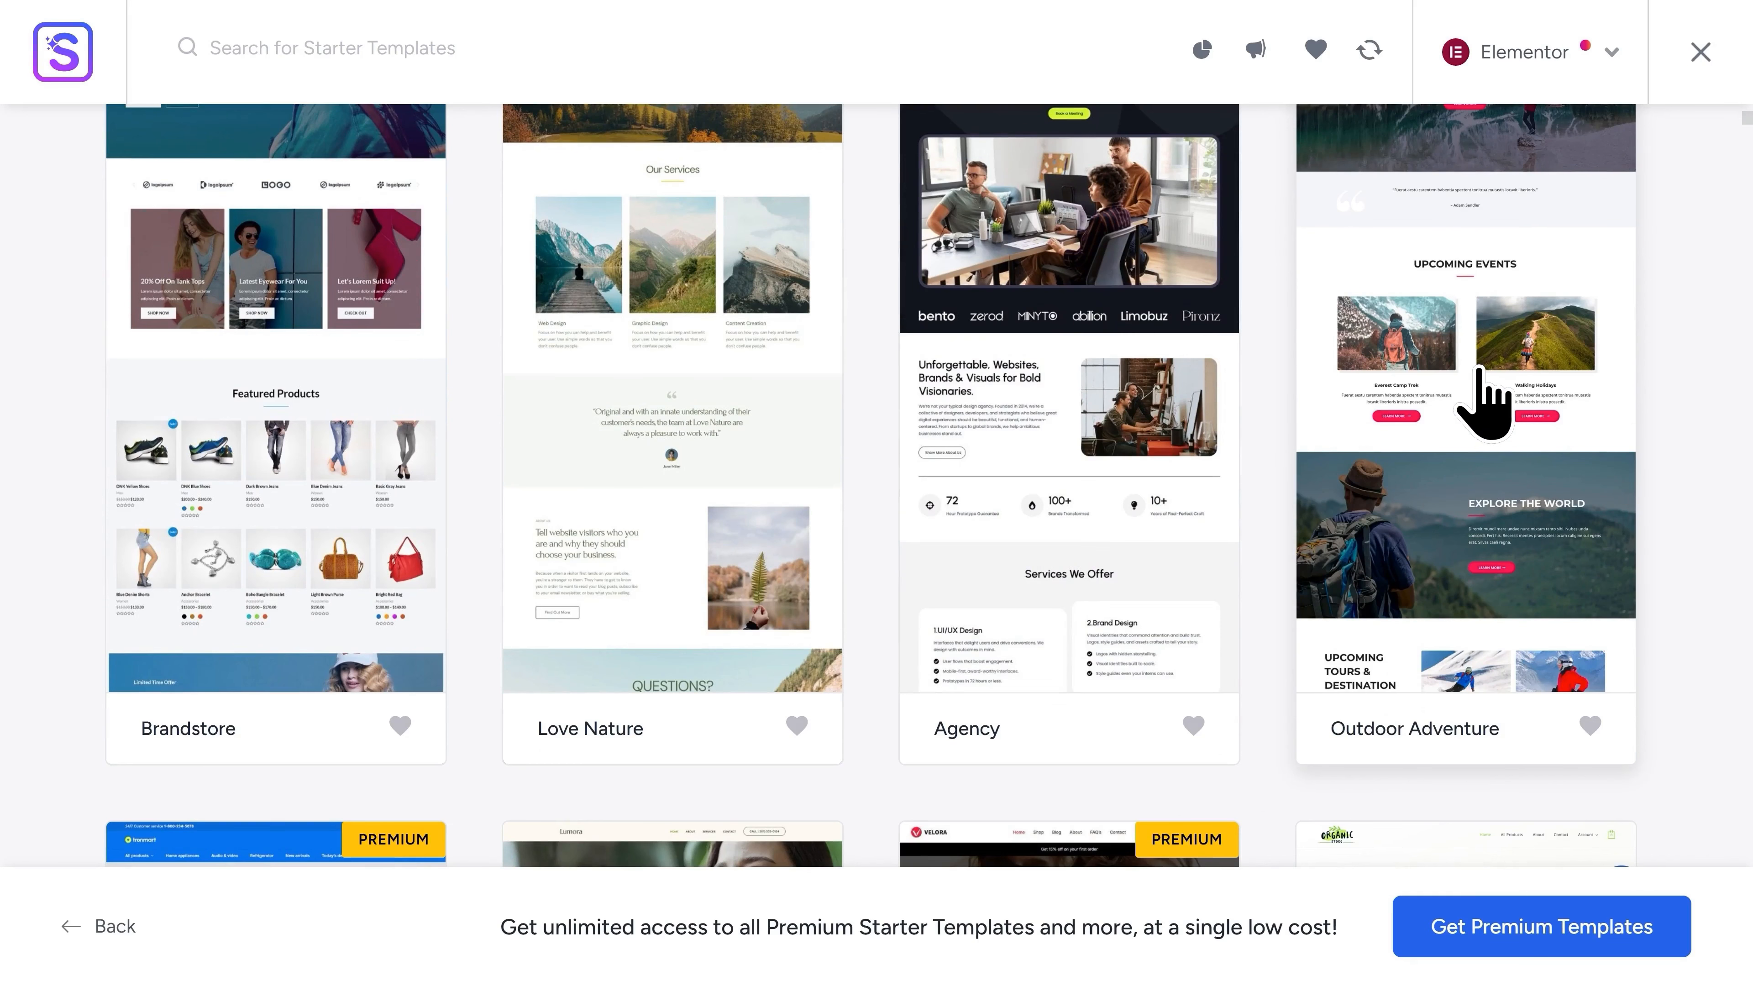
scroll(1478, 373, "up", 2)
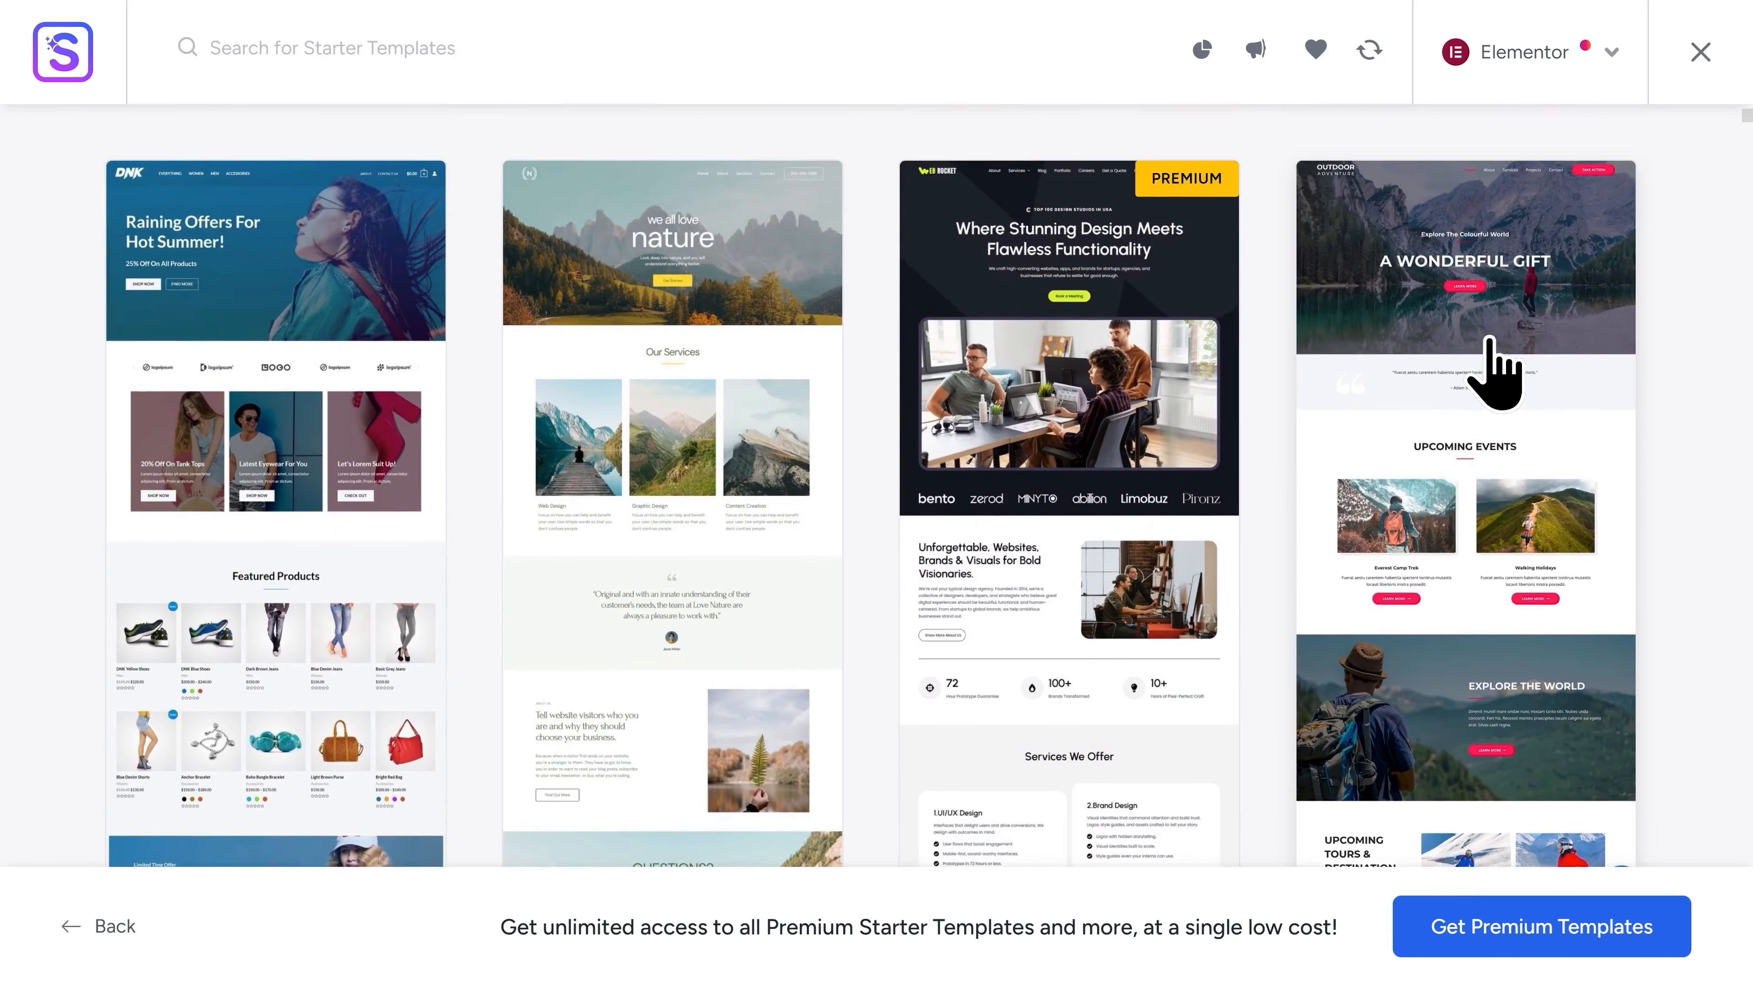
left_click(1489, 340)
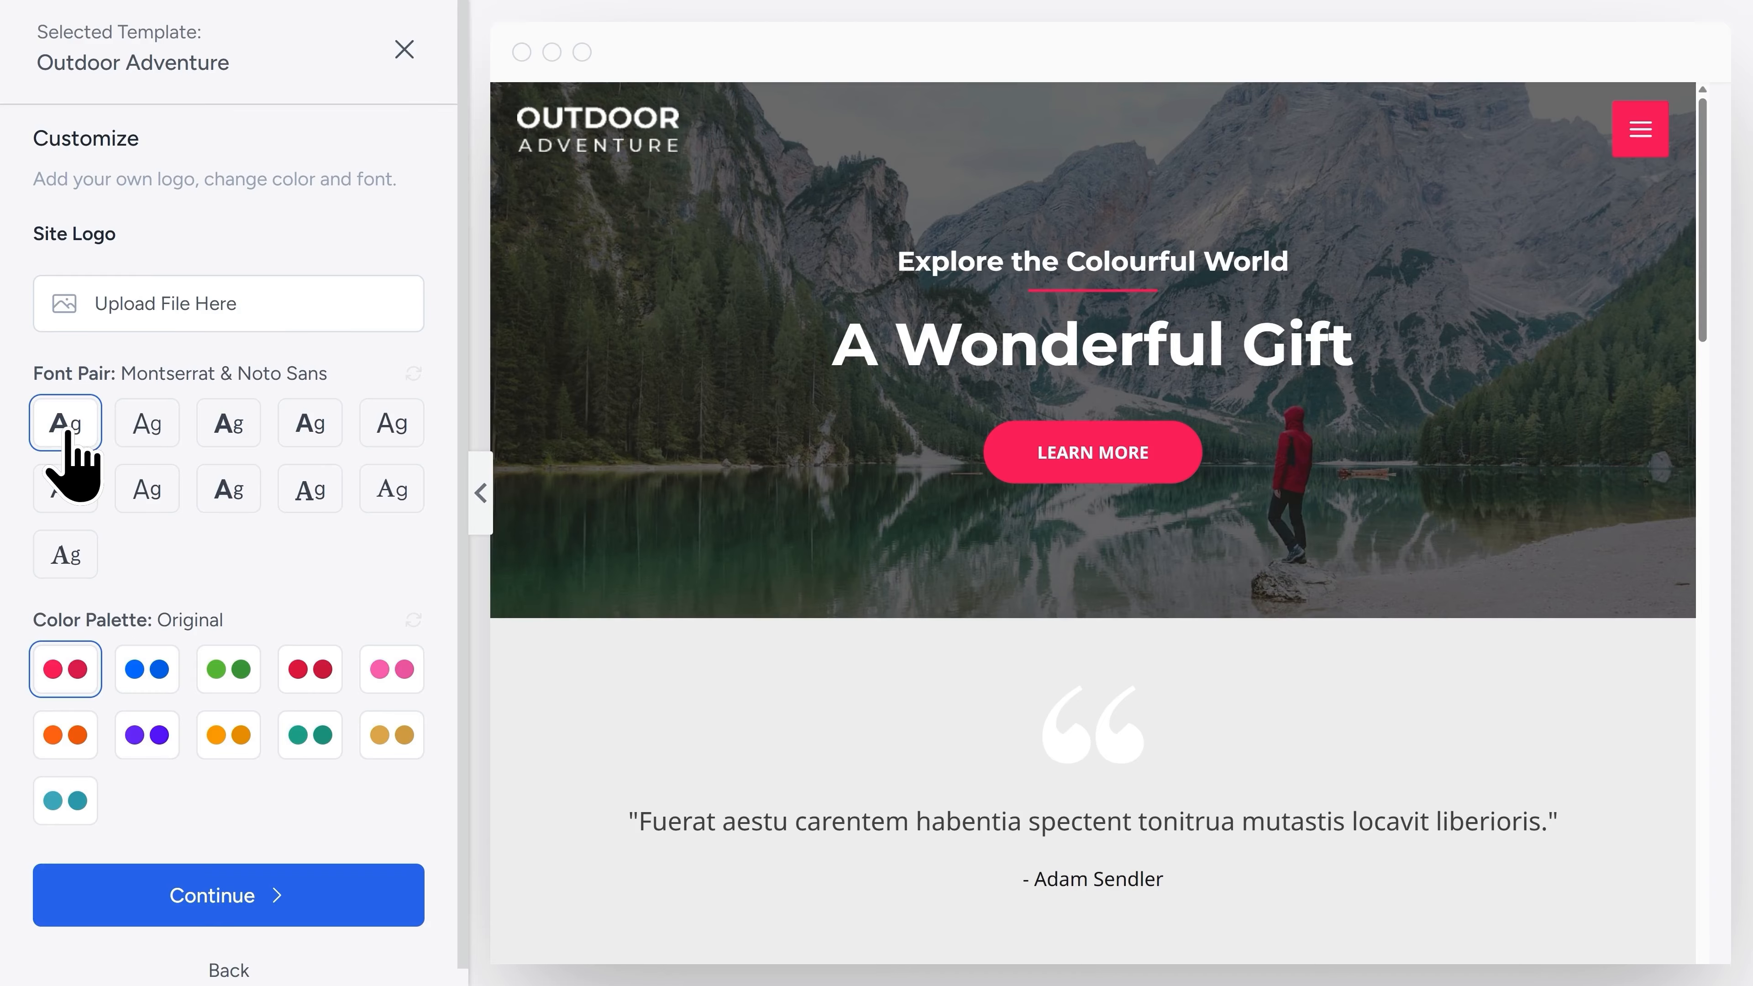
Try several font pairs on the Outdoor Adventure template and choose Outfit & DM Sans.
left_click(141, 442)
left_click(219, 441)
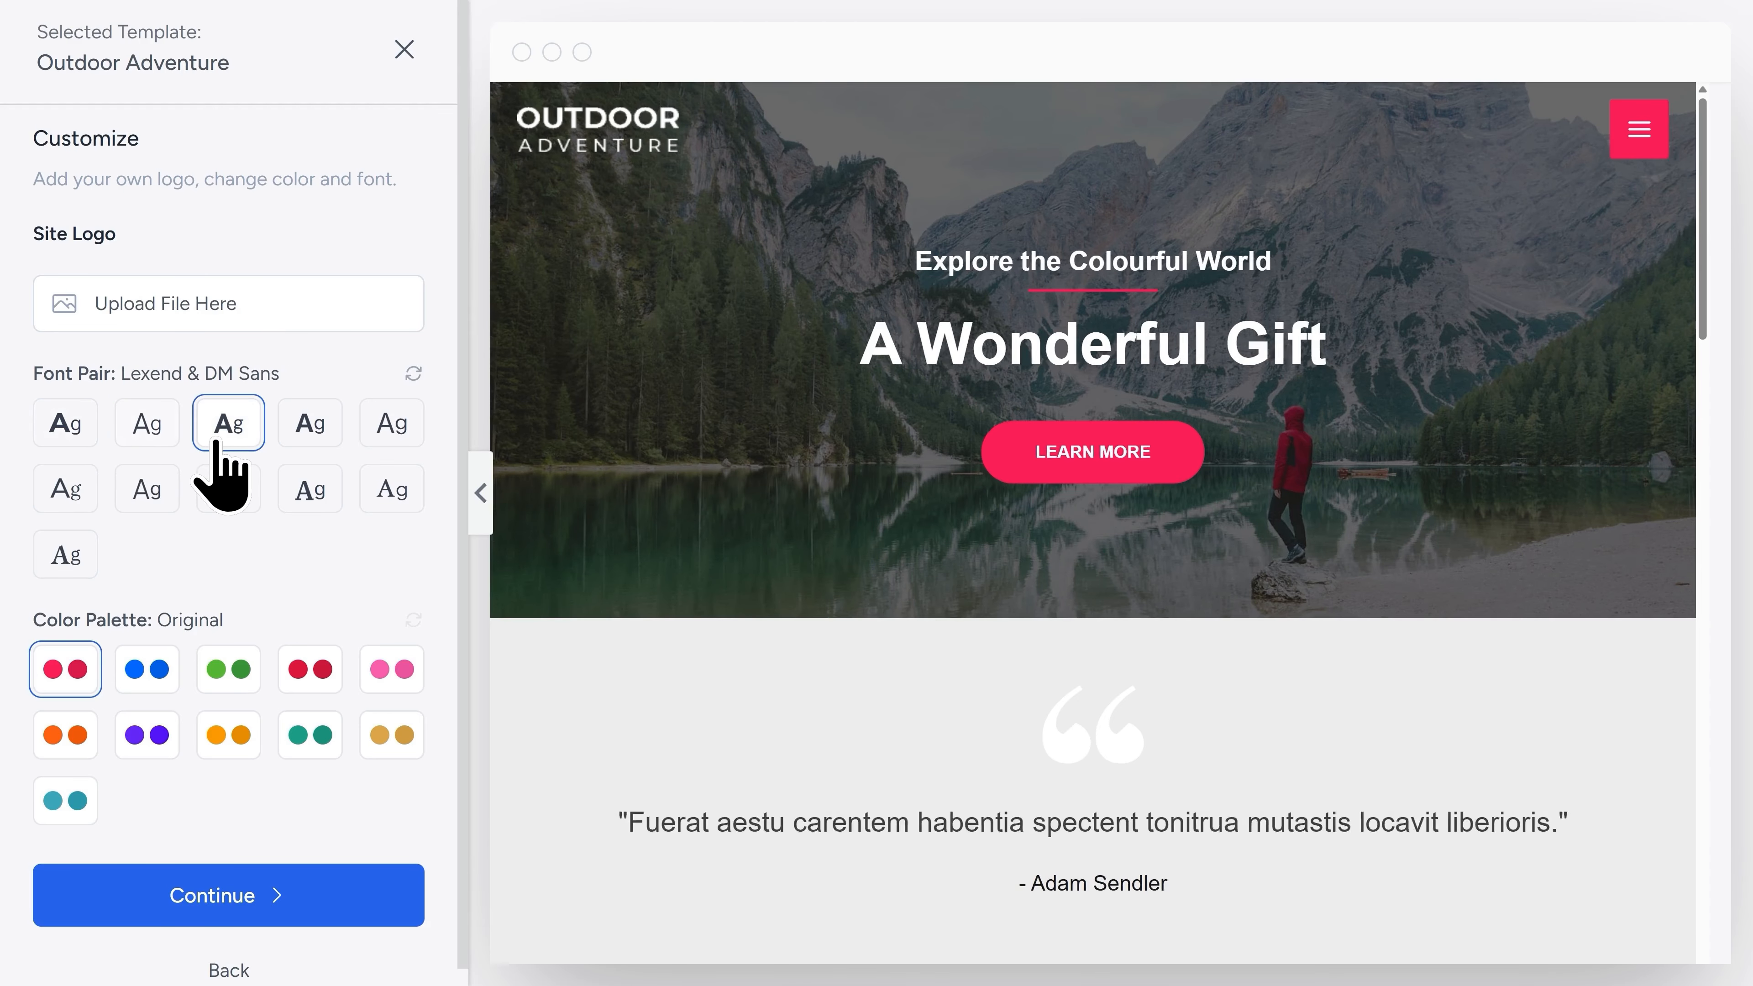
left_click(308, 445)
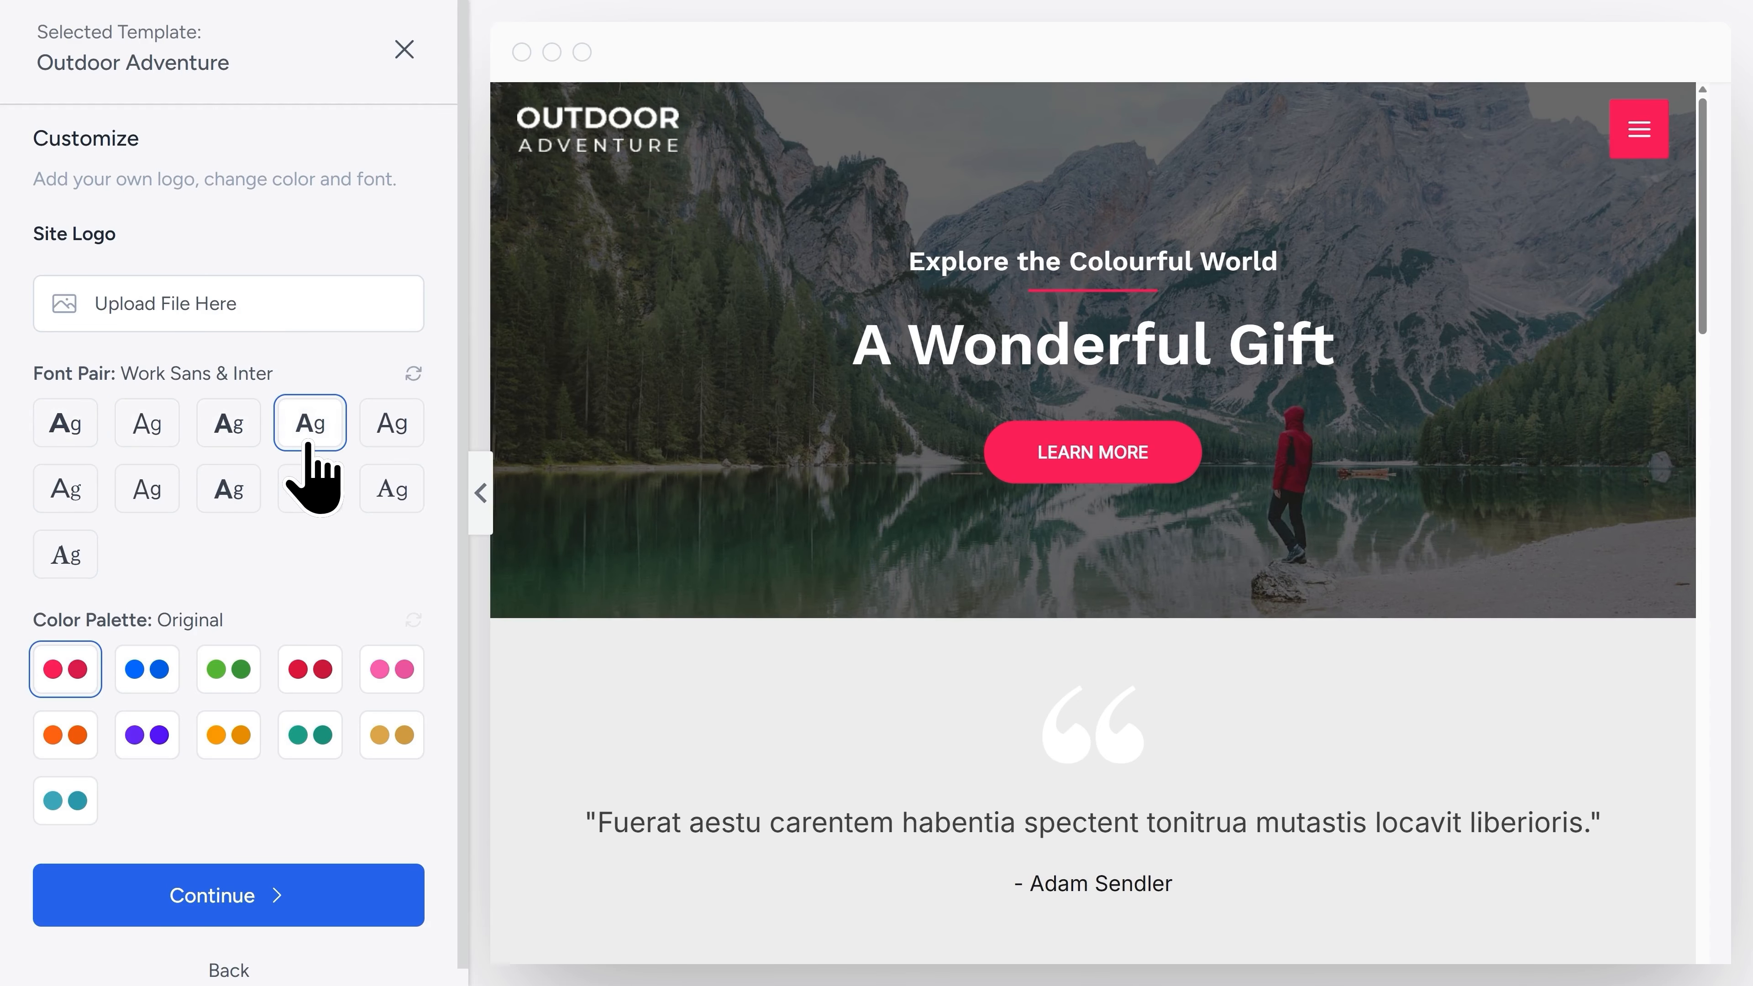
left_click(232, 504)
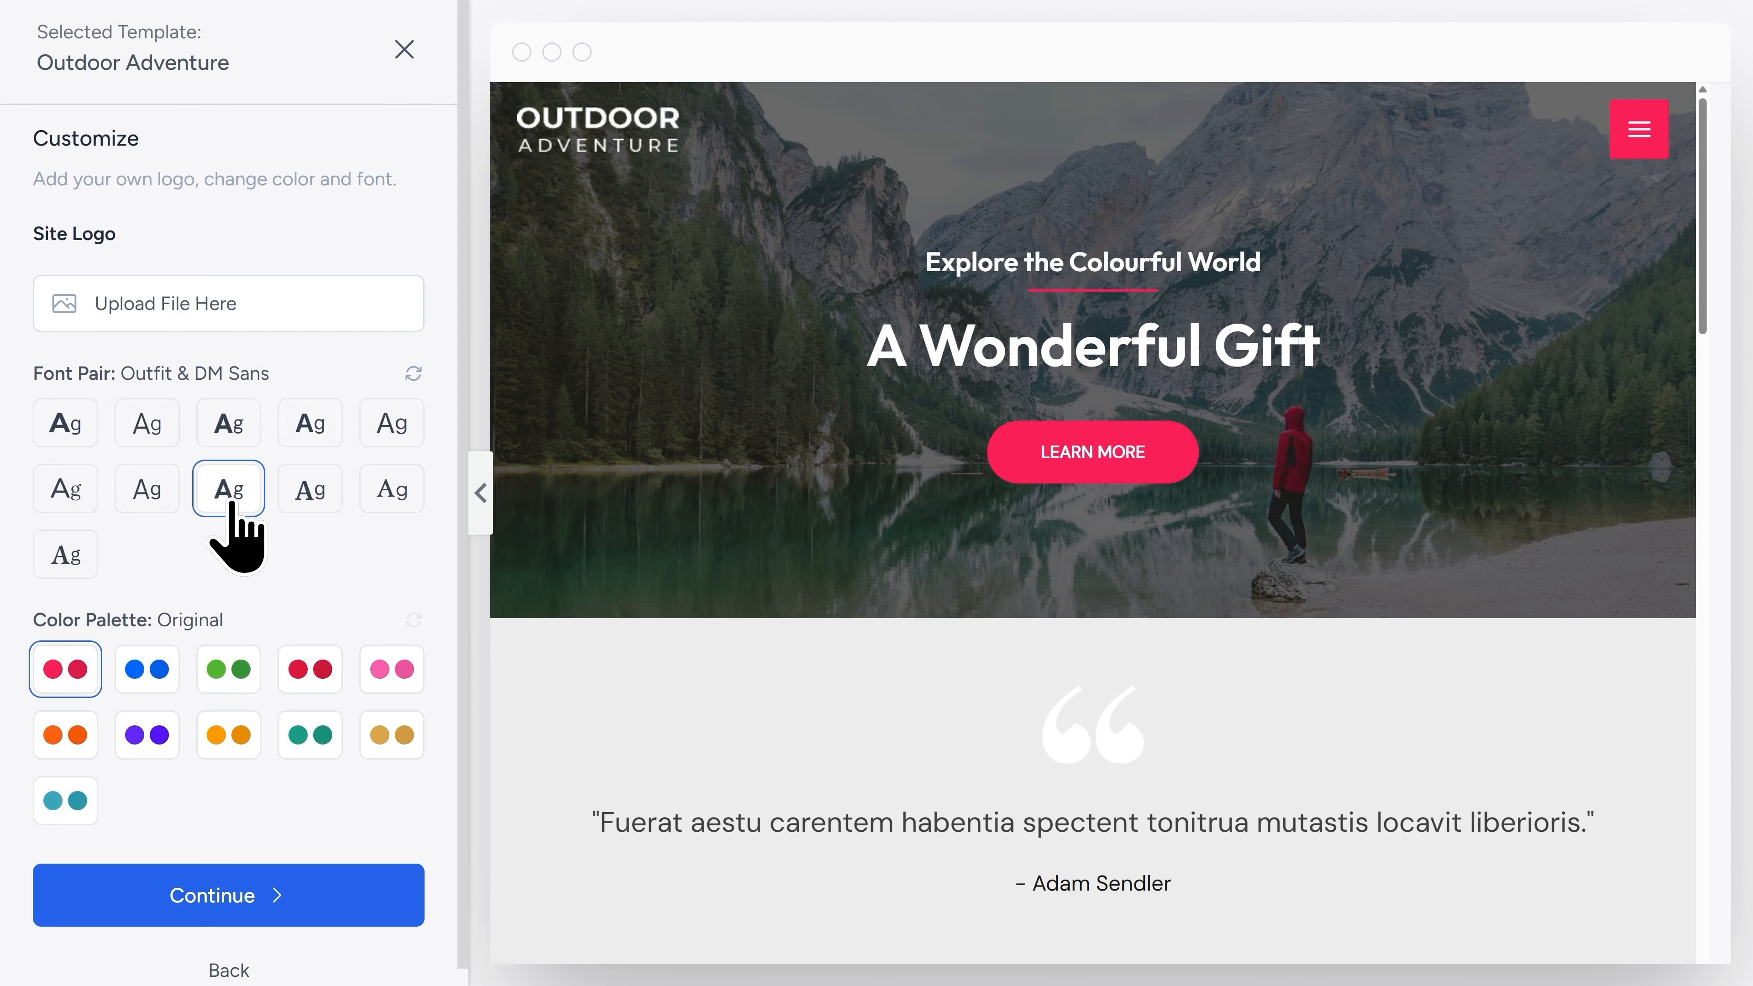
Apply the teal Style 8 color palette to the template and continue to the feature selection.
left_click(144, 683)
left_click(228, 673)
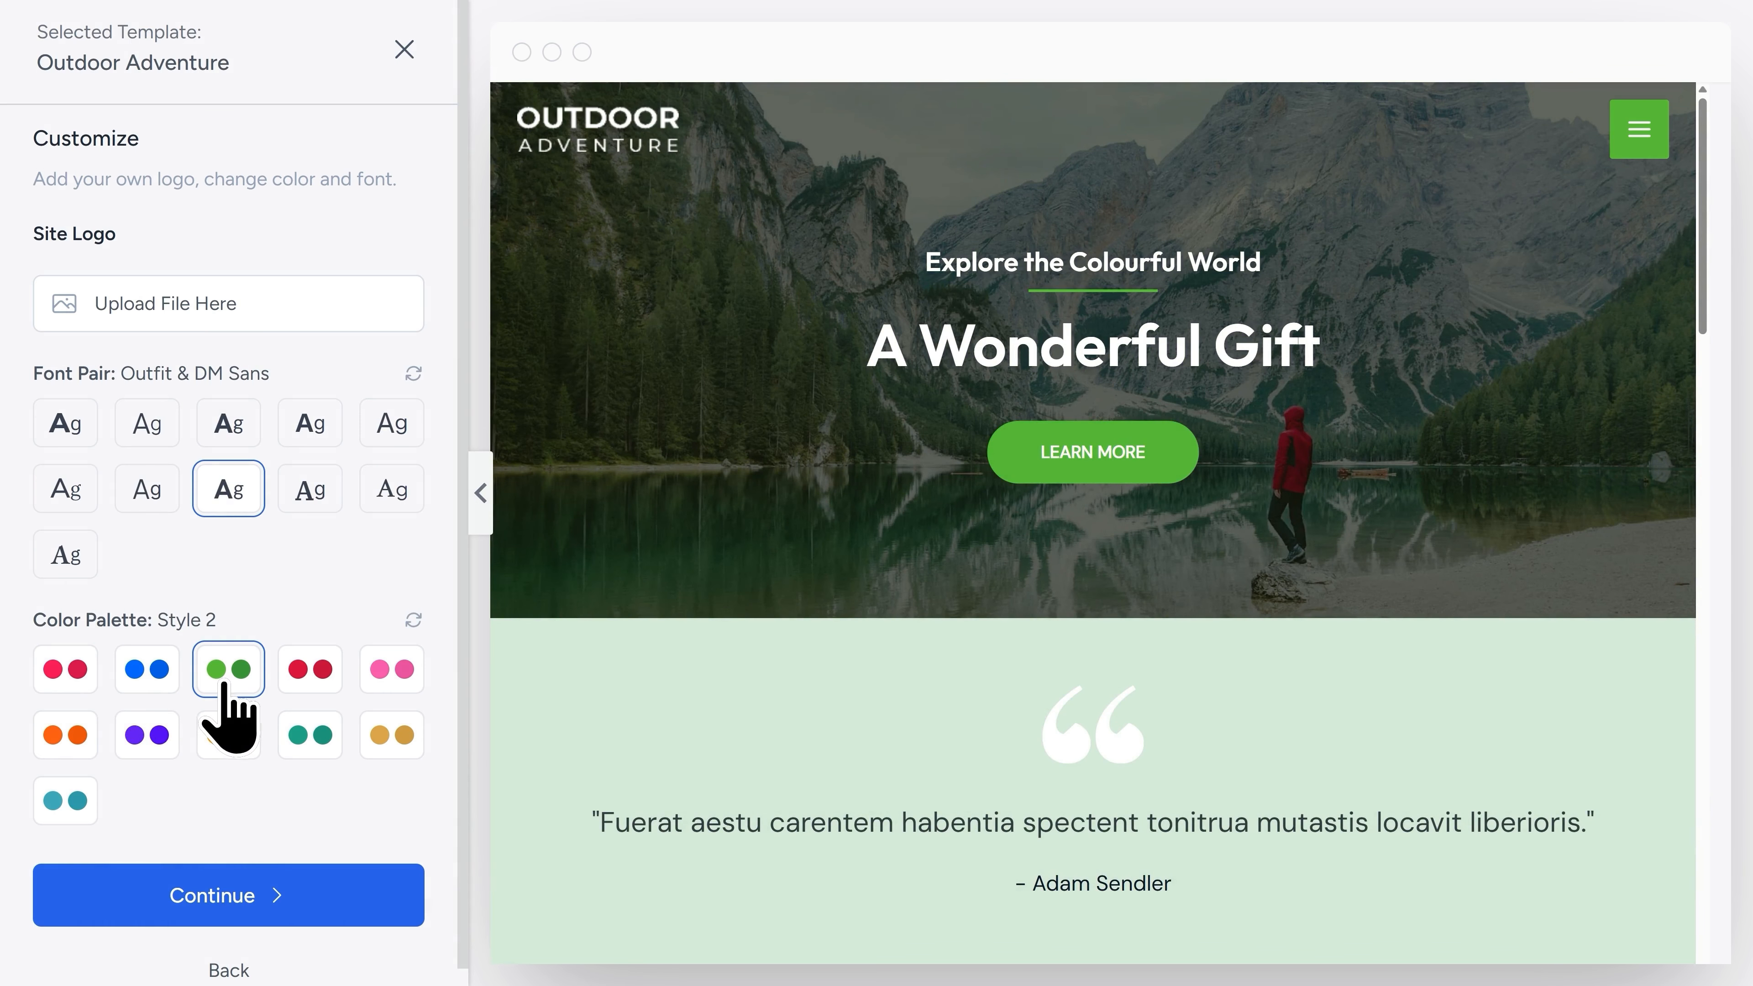
left_click(309, 746)
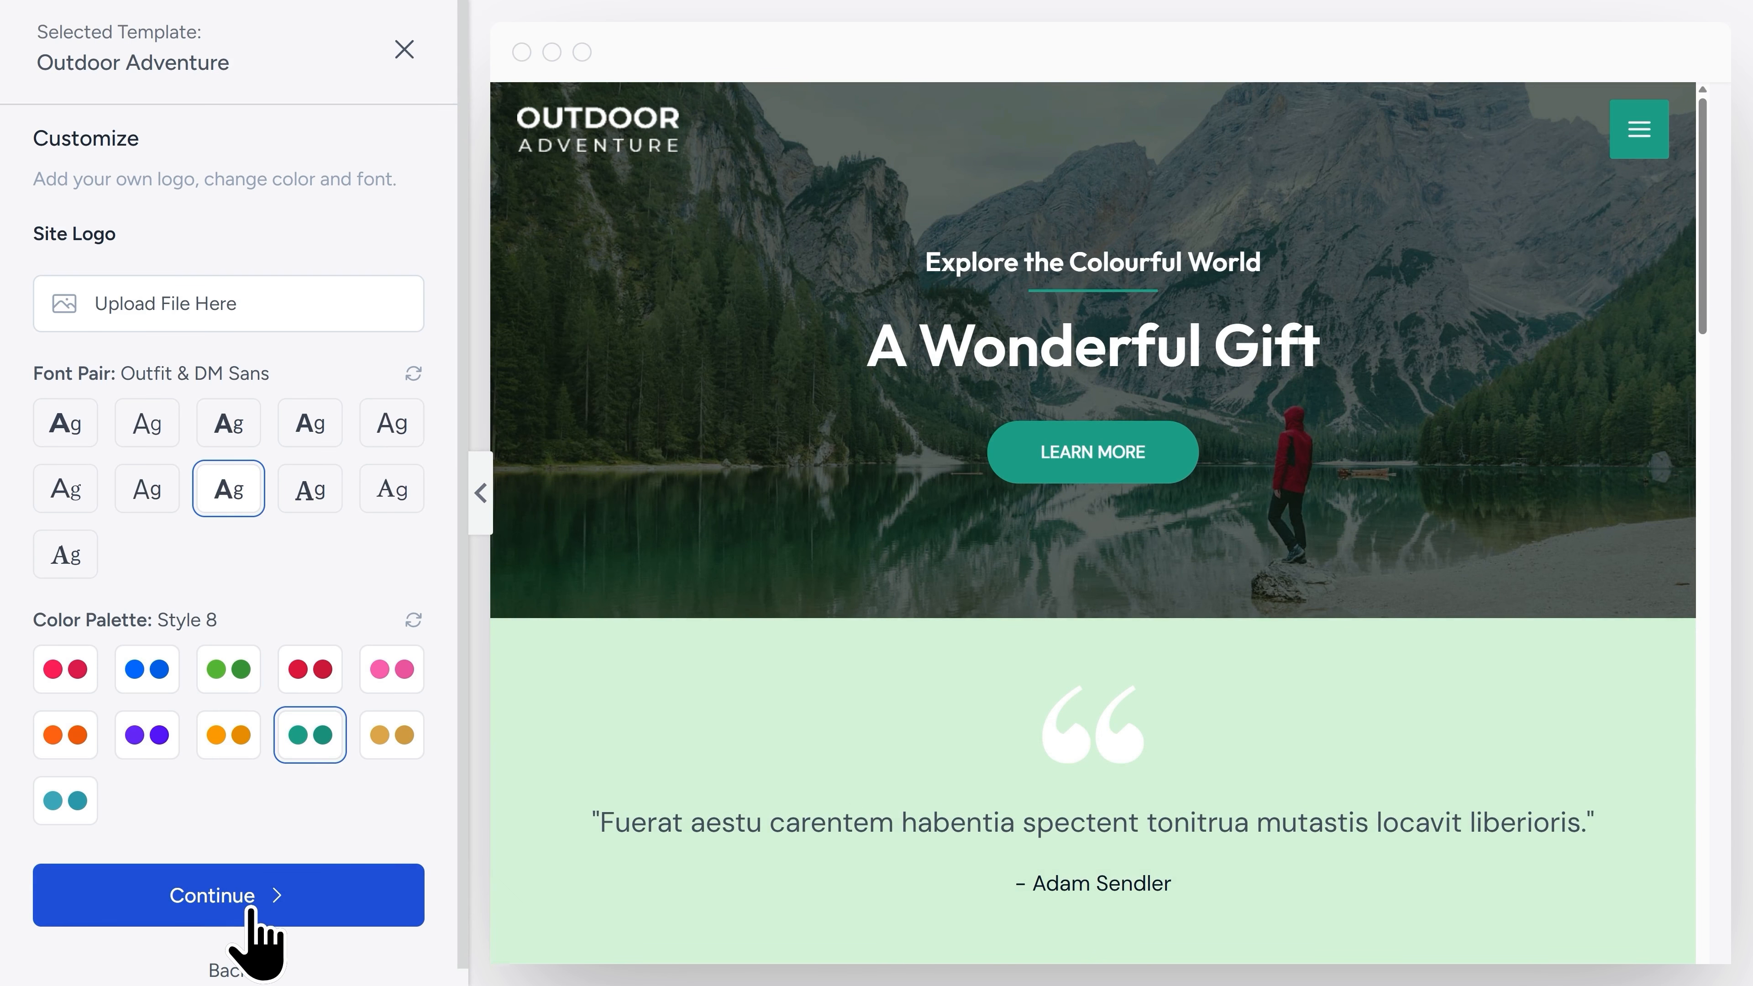
left_click(255, 921)
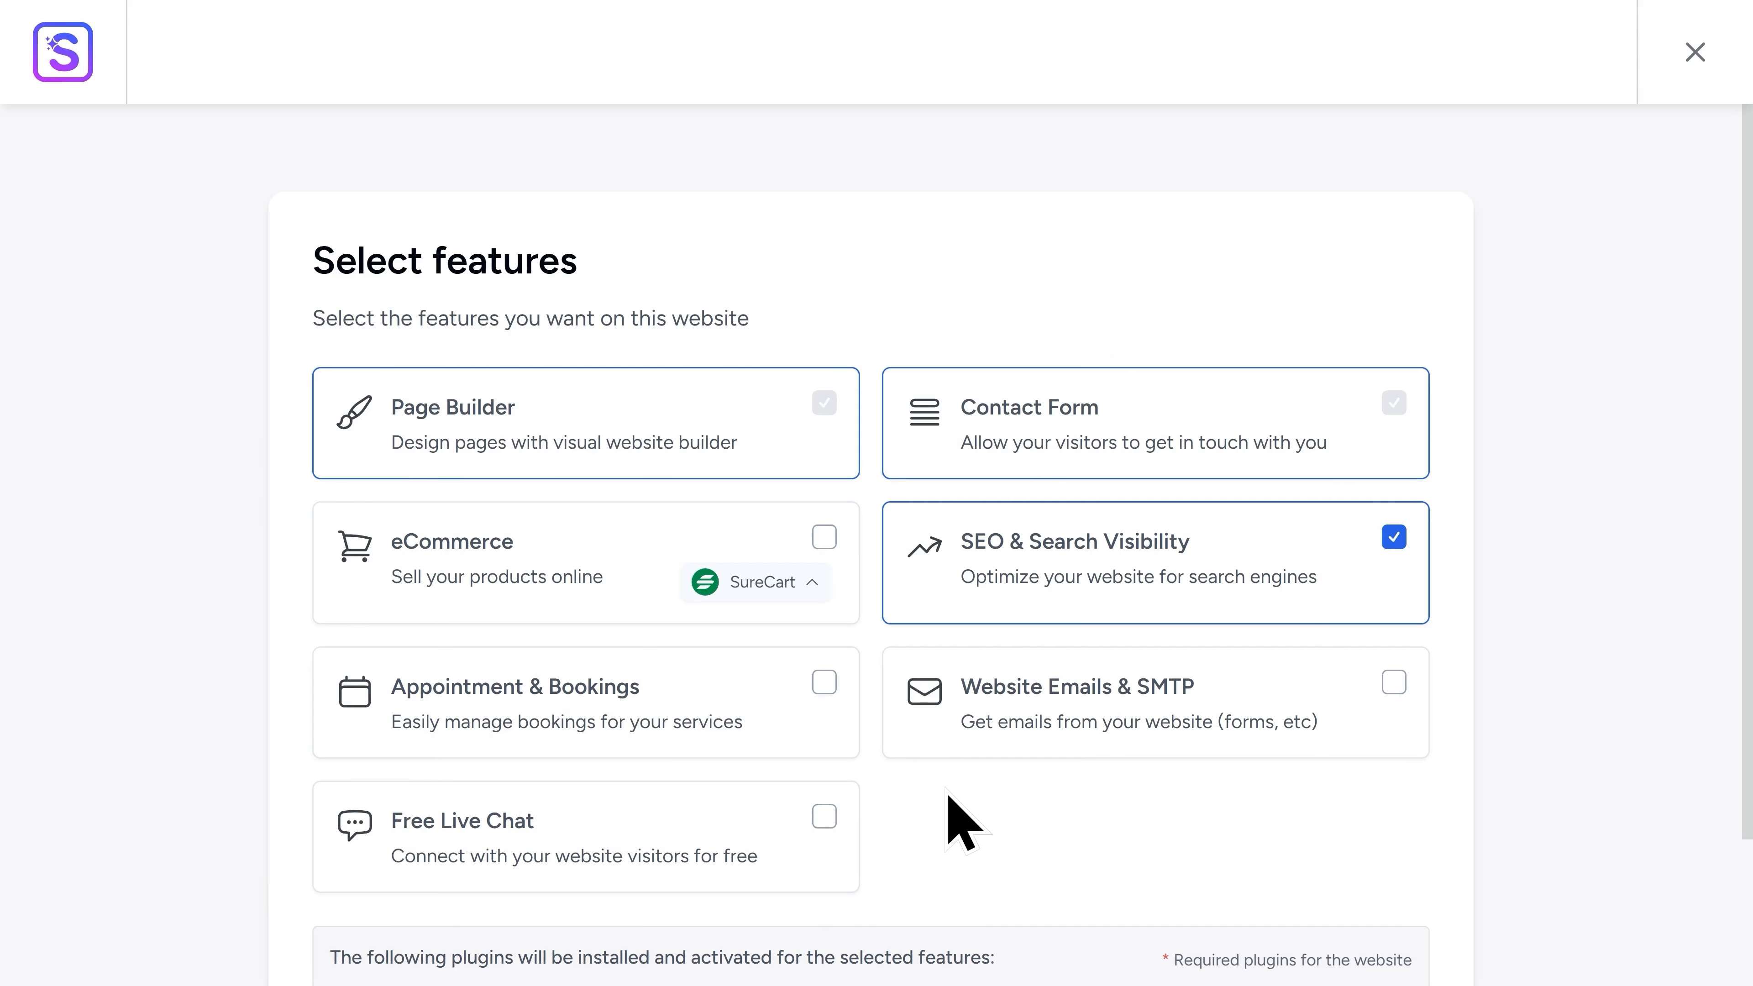
Skip the feature selection, then accept the overwrite notice and build the website without filling in the personal details.
scroll(942, 796, "down", 4)
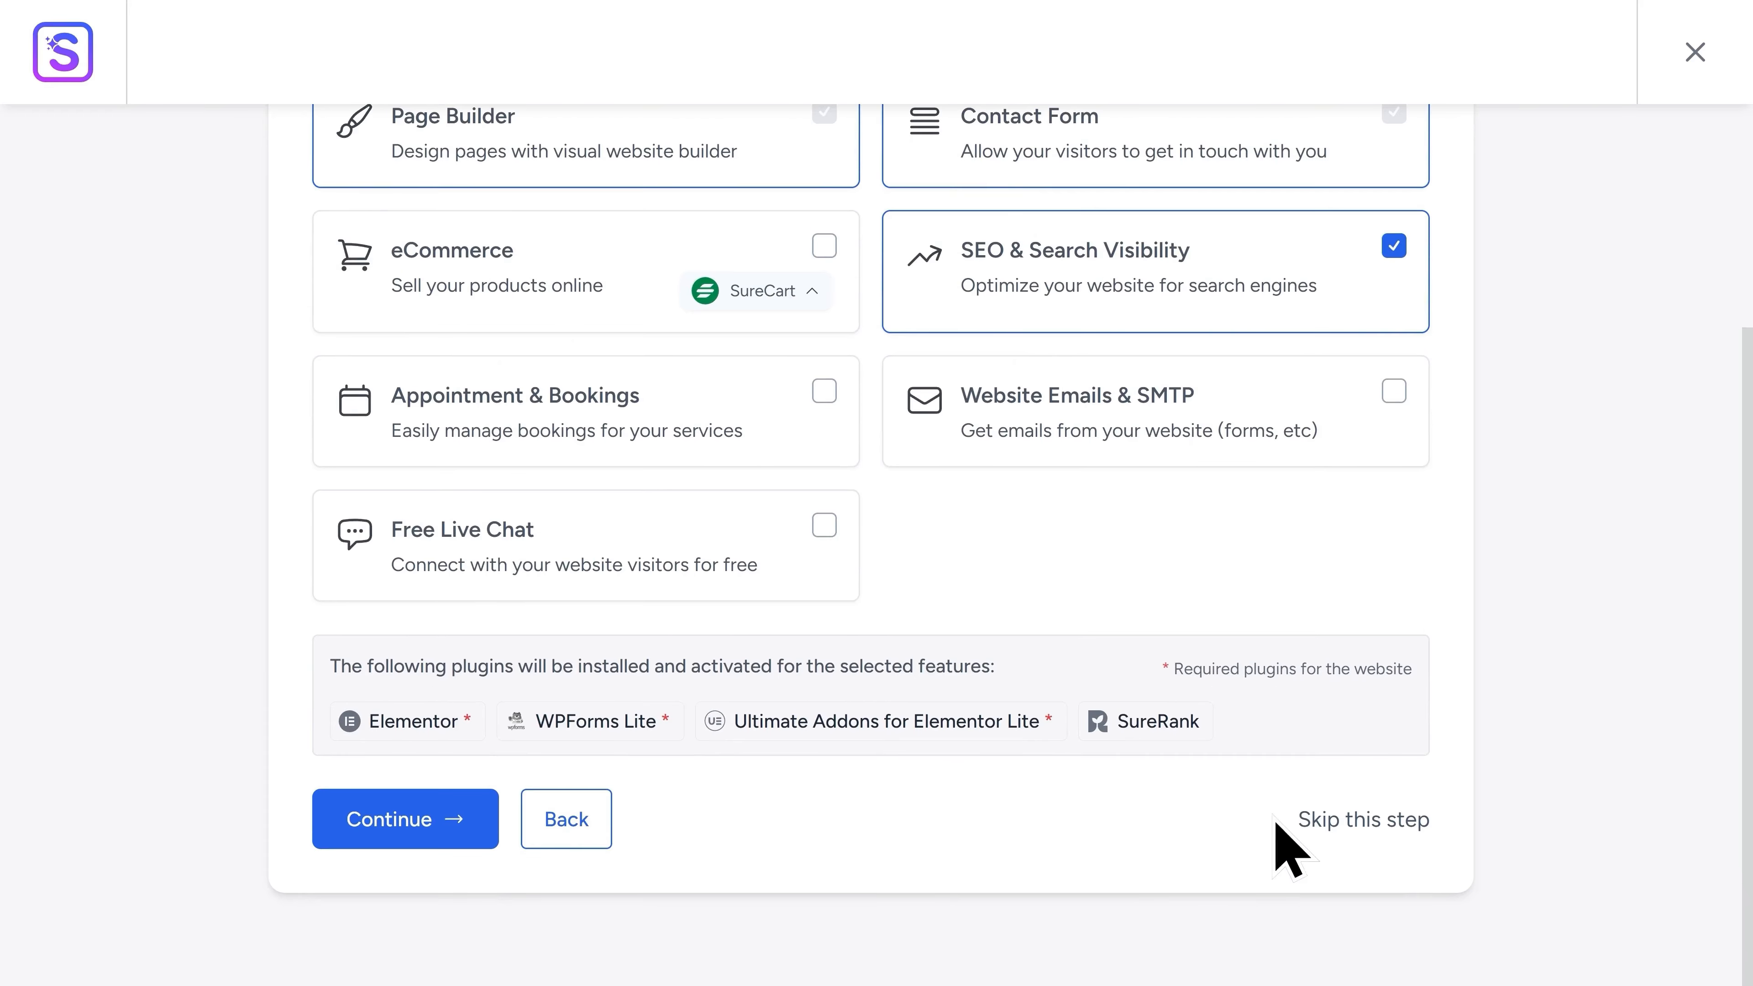
left_click(1353, 819)
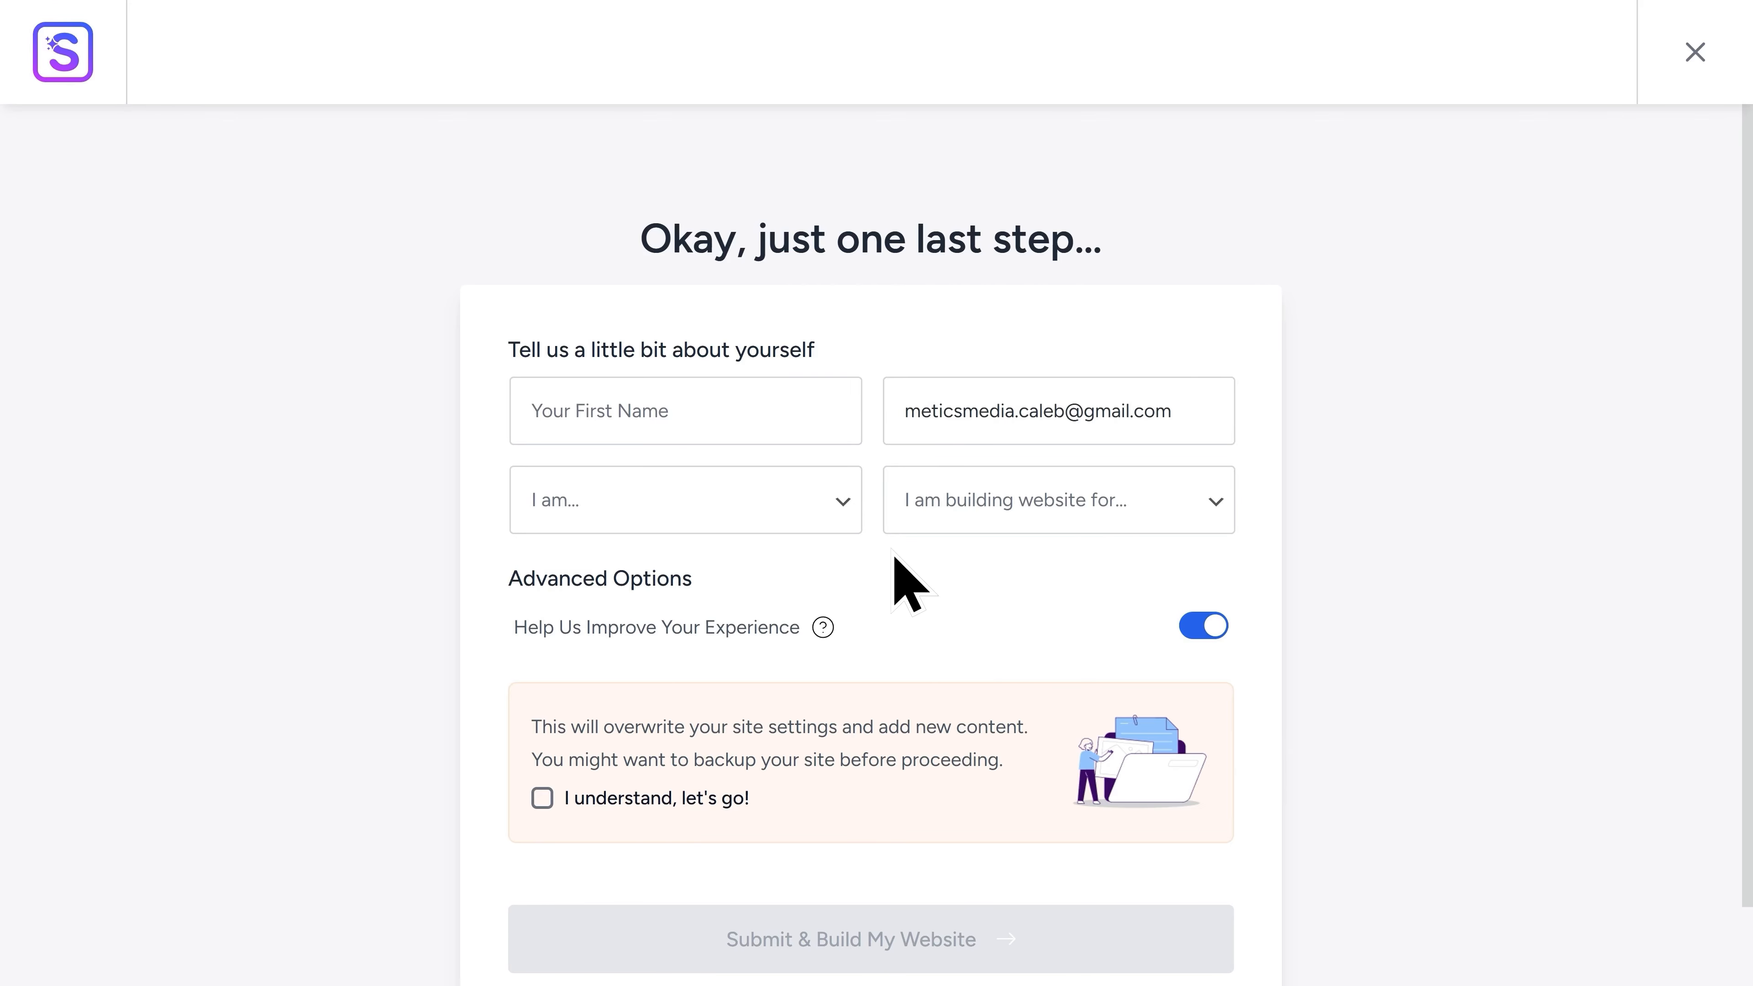
scroll(895, 559, "down", 3)
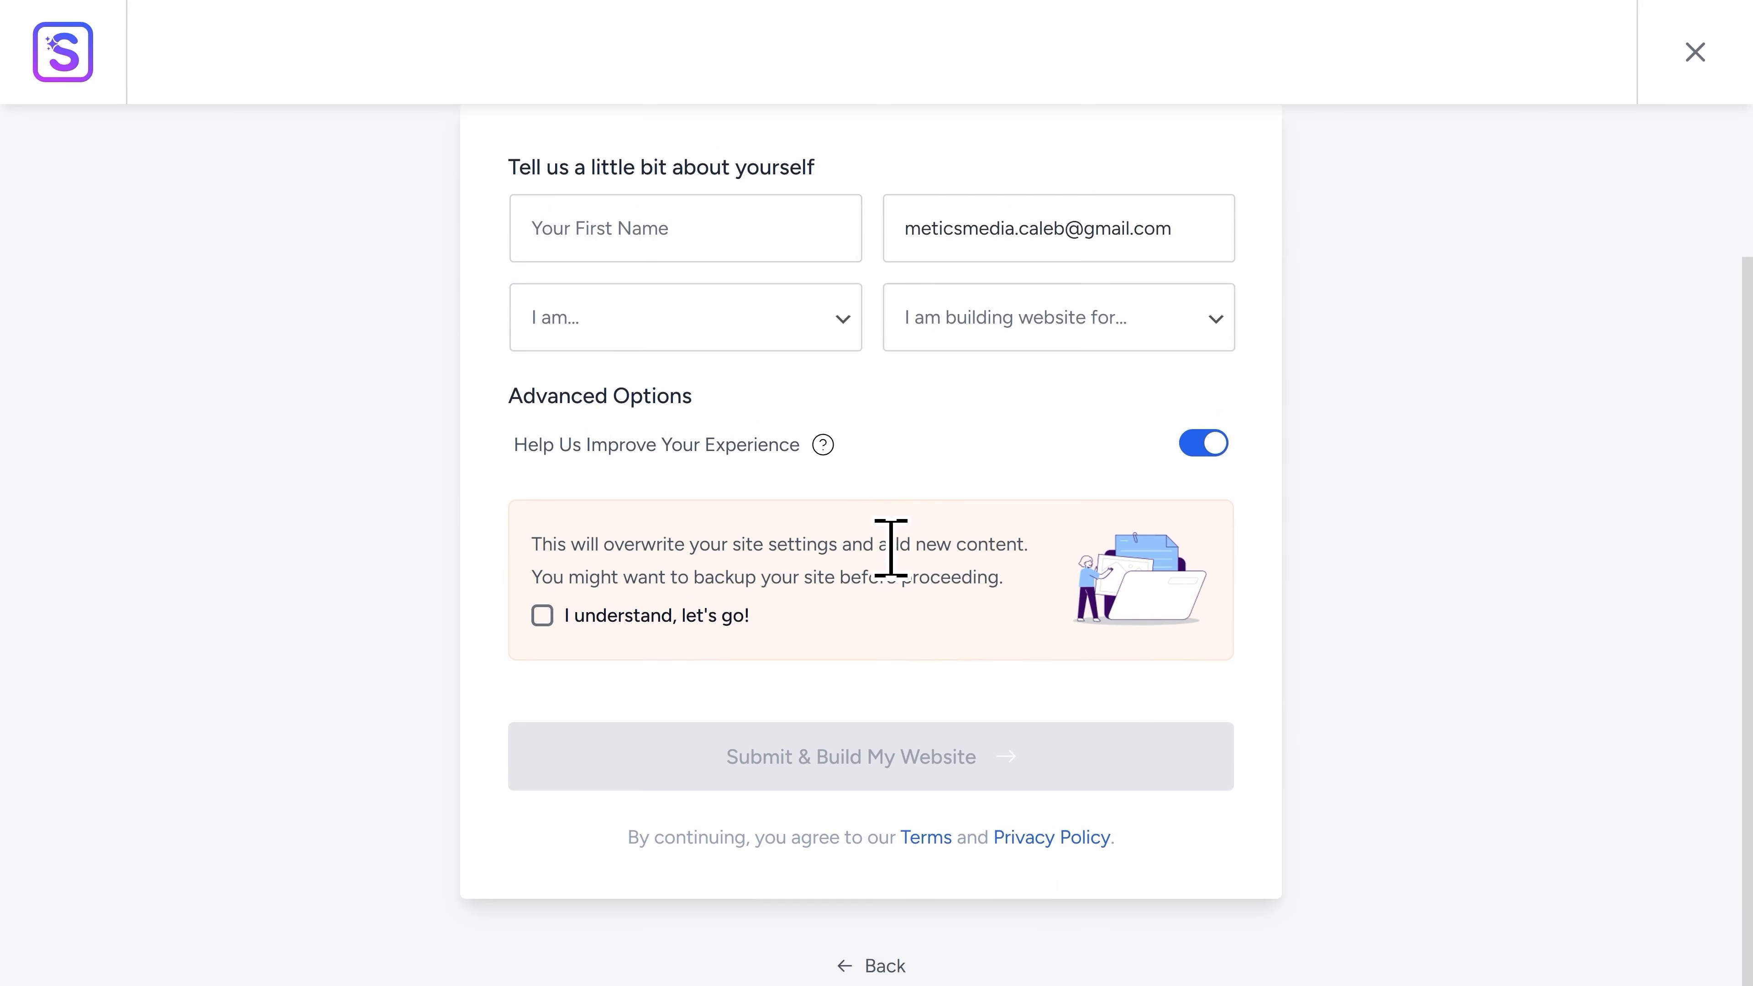
left_click(679, 631)
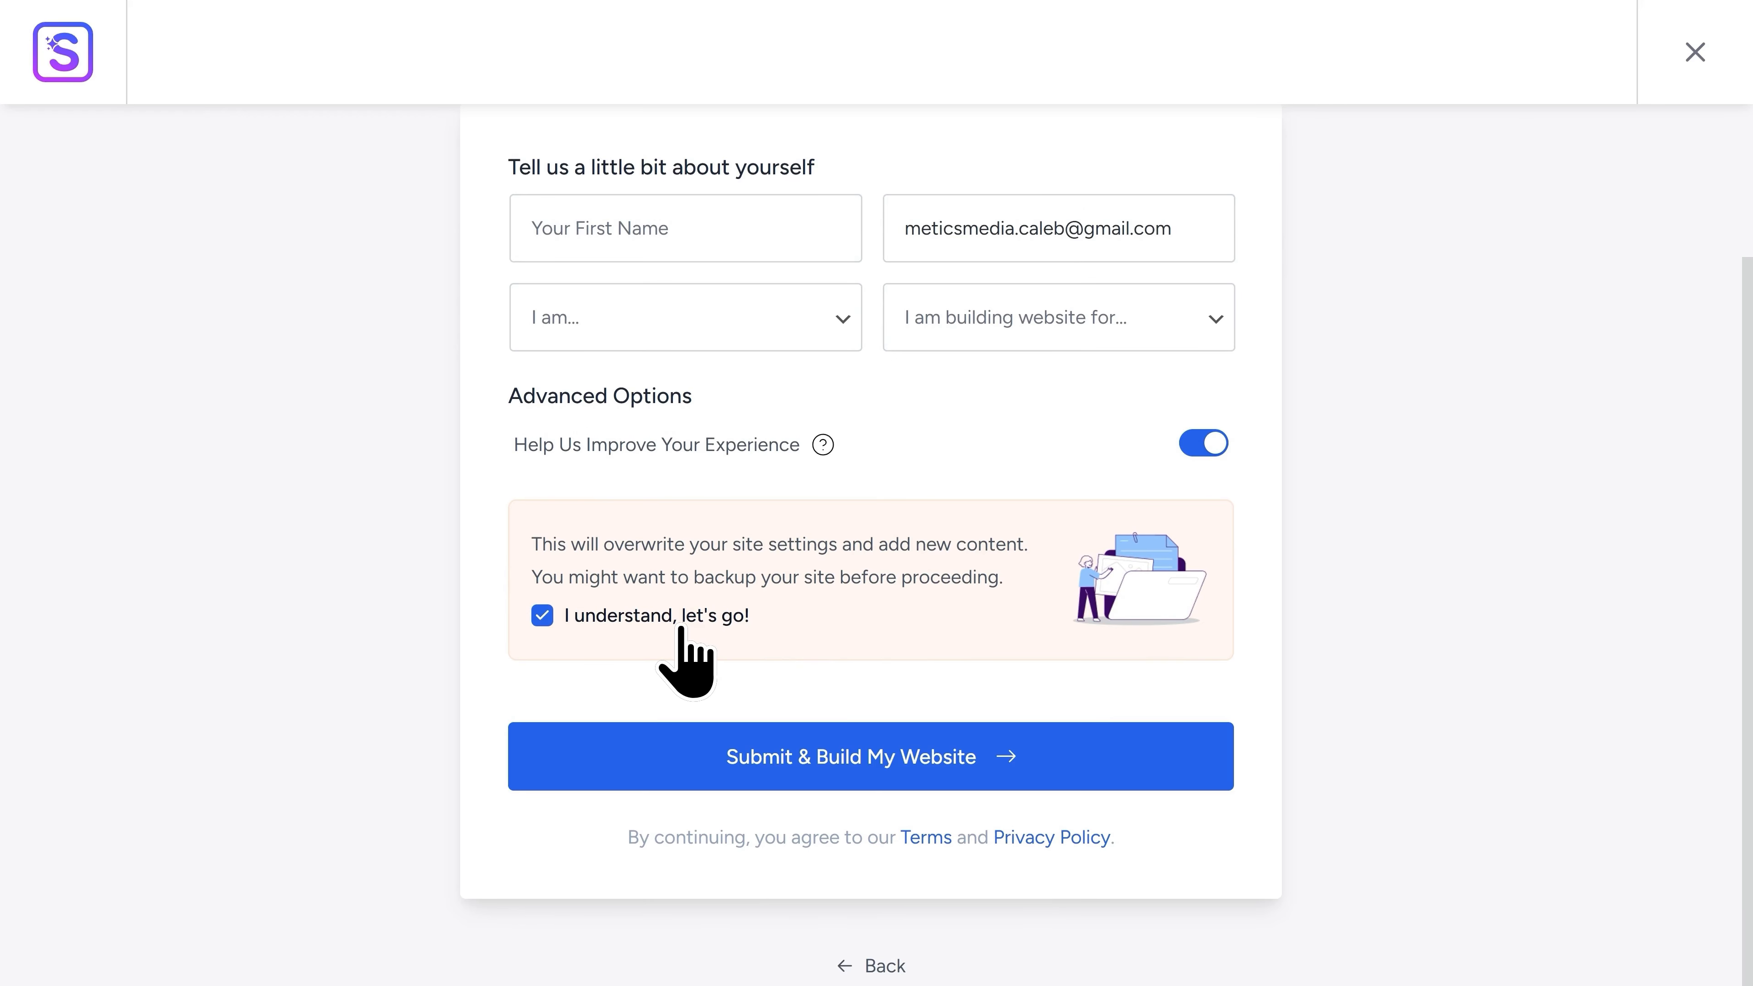
left_click(868, 784)
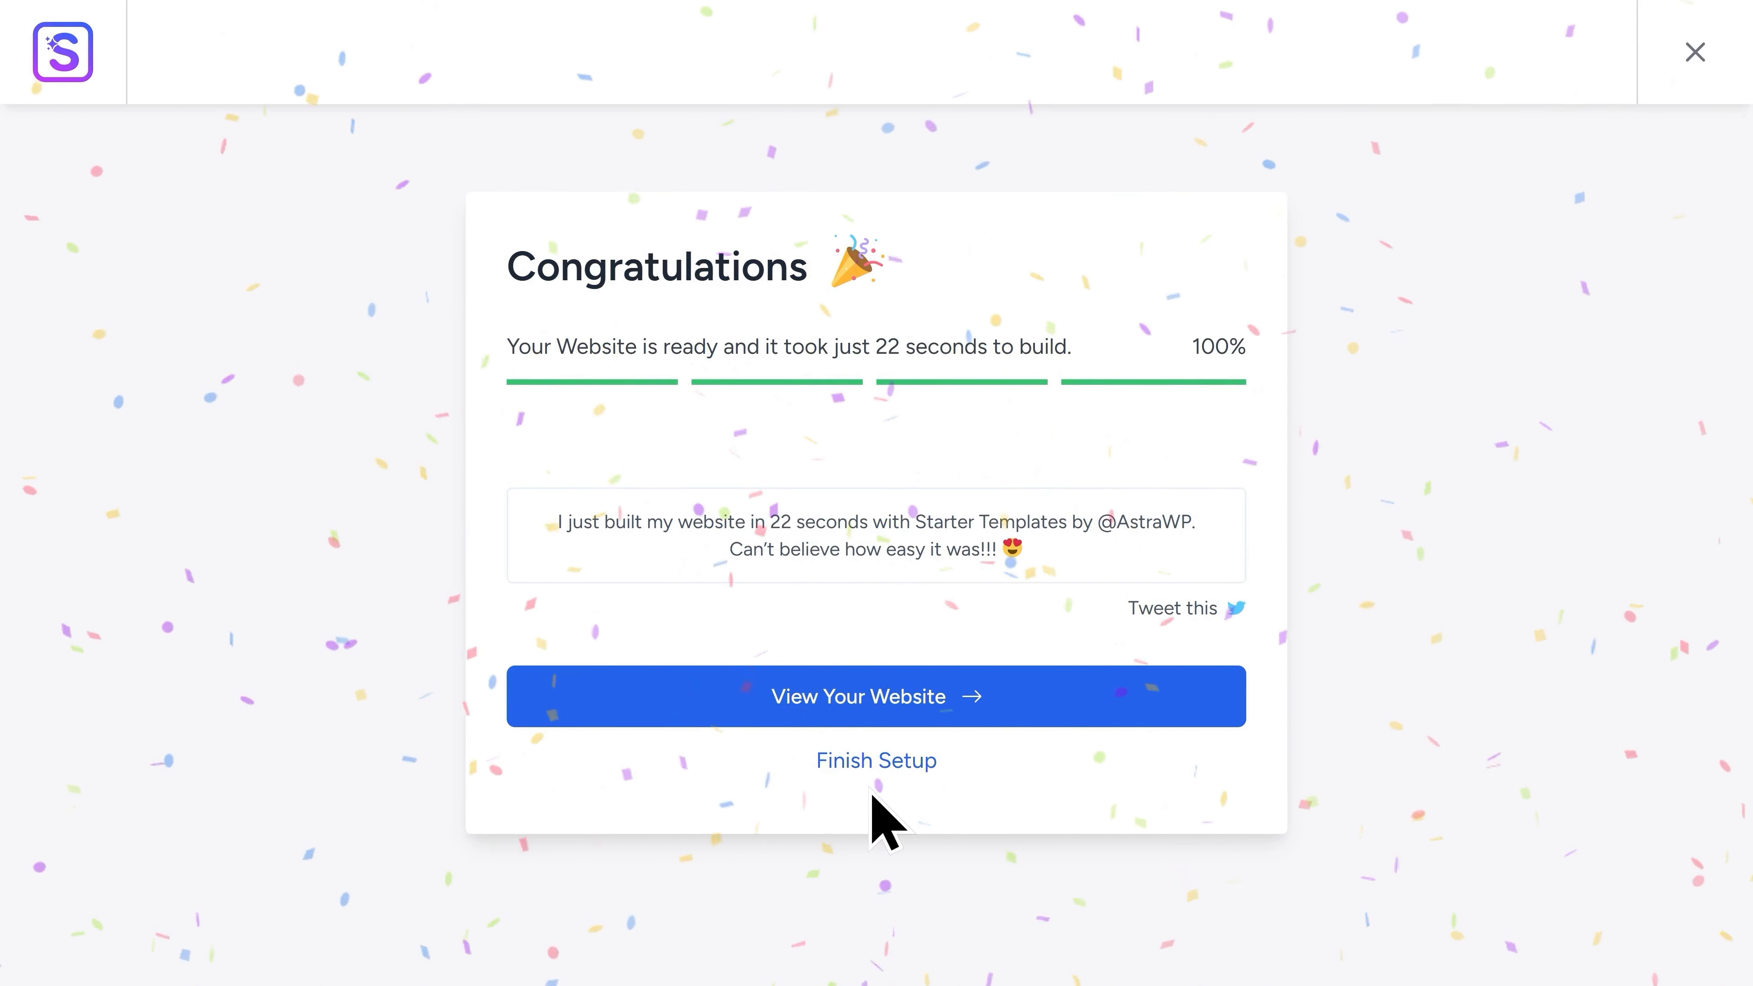
View the newly built website and open its home page in the Elementor editor.
left_click(880, 711)
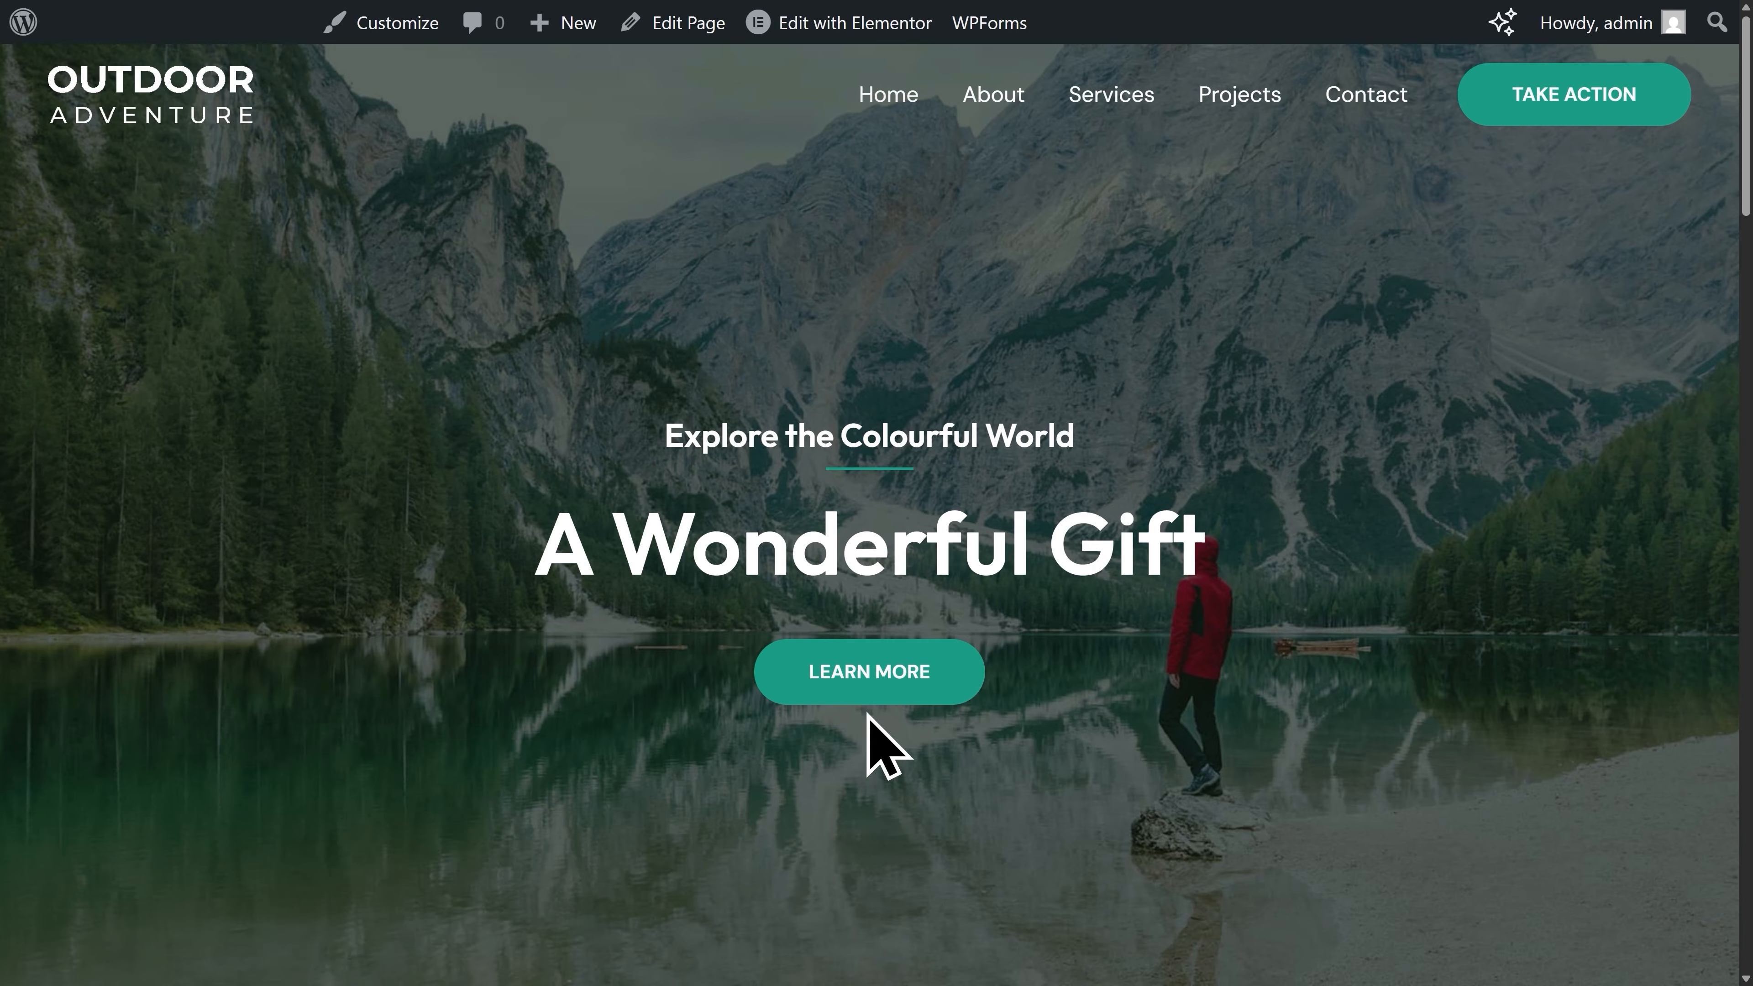
mouse_move(860, 45)
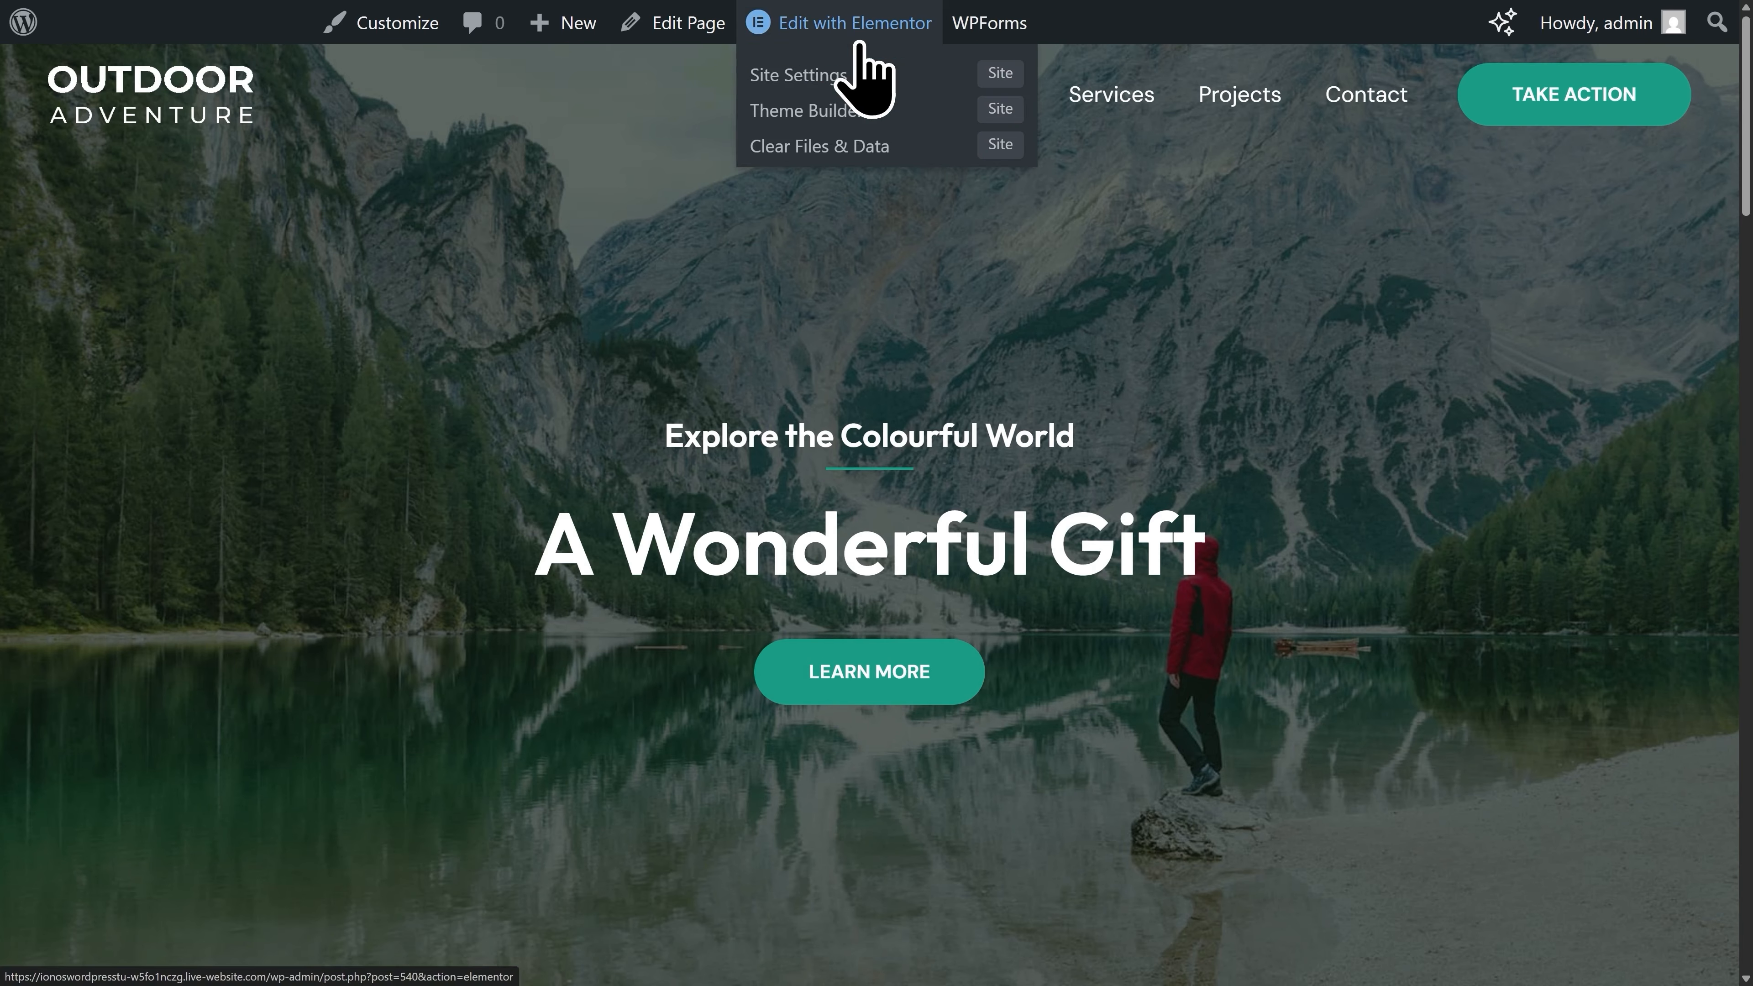
left_click(859, 42)
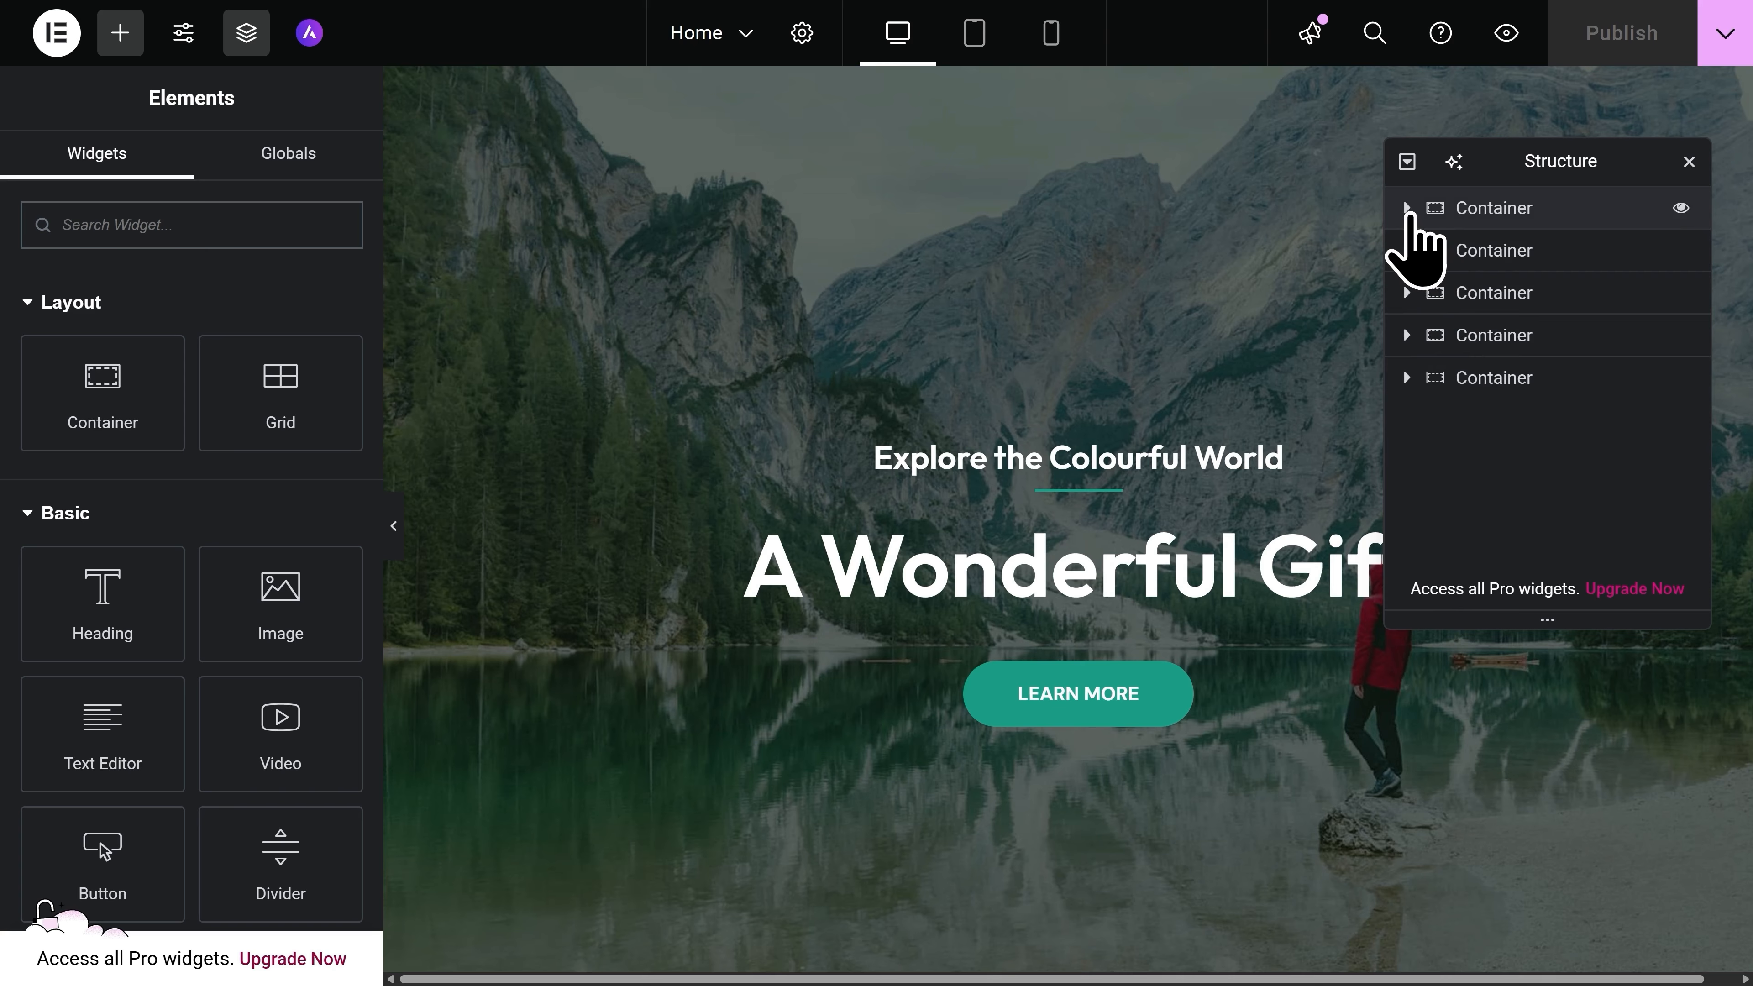
Expand the first container and its nested container in the page structure, and toggle the first heading's visibility off and on.
left_click(1406, 208)
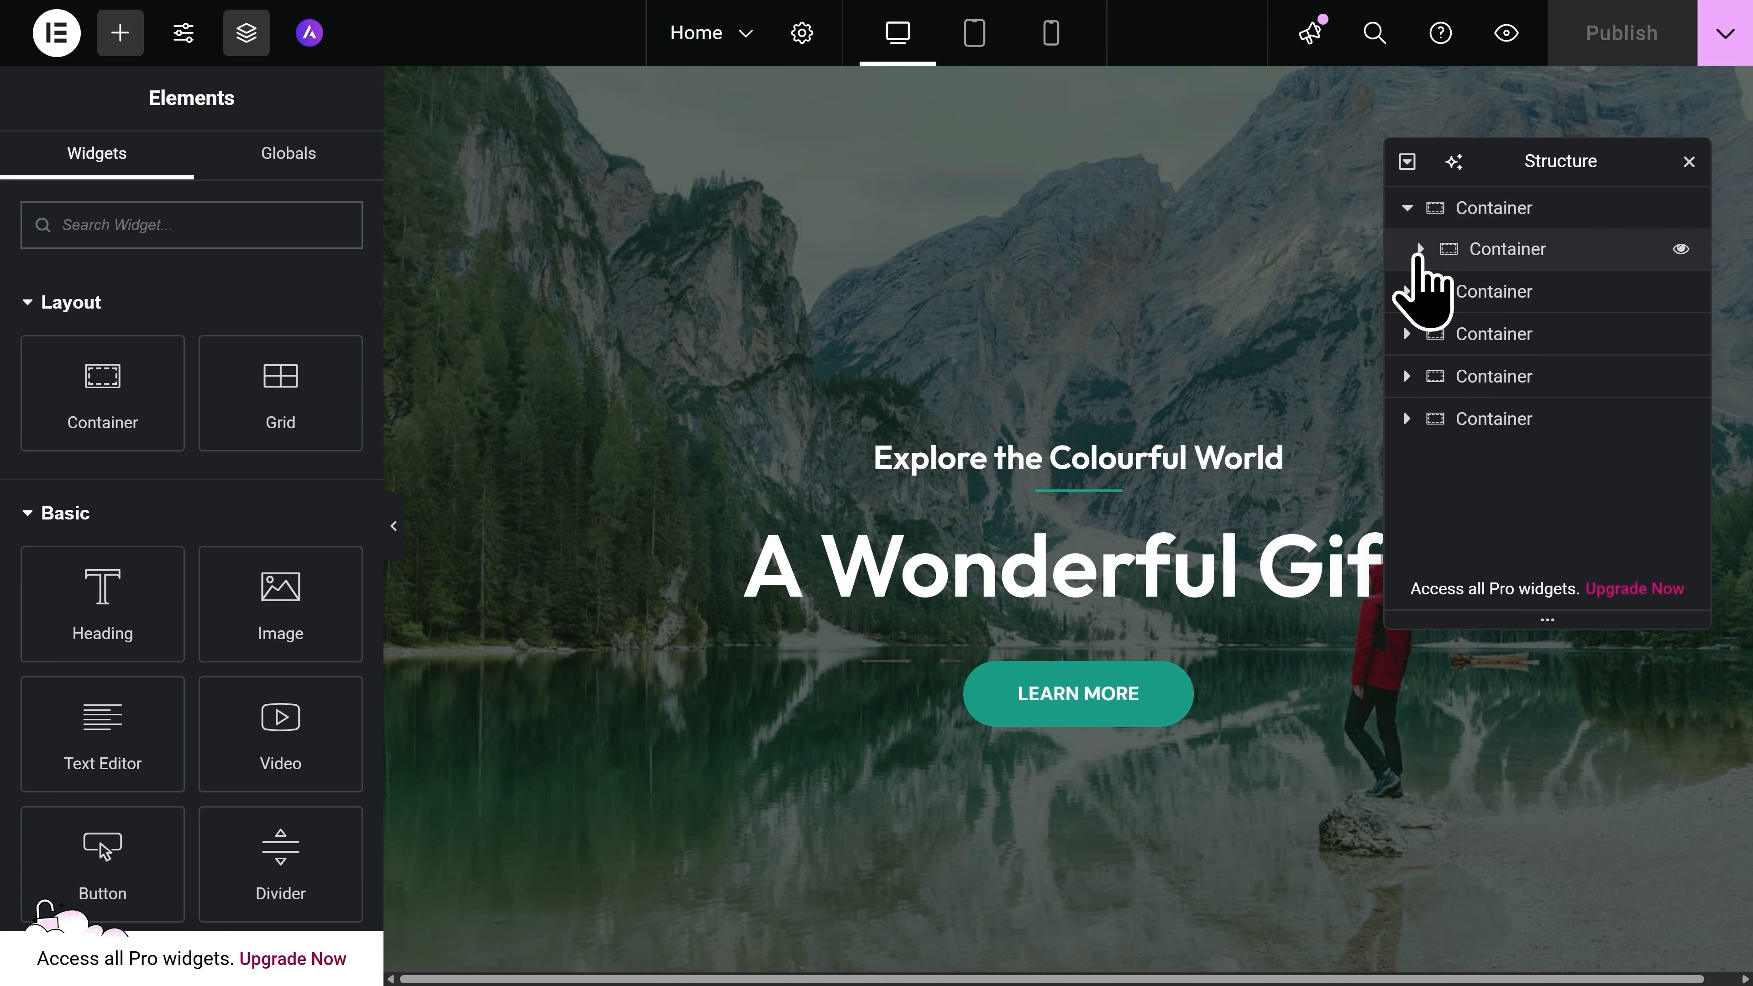
left_click(1419, 250)
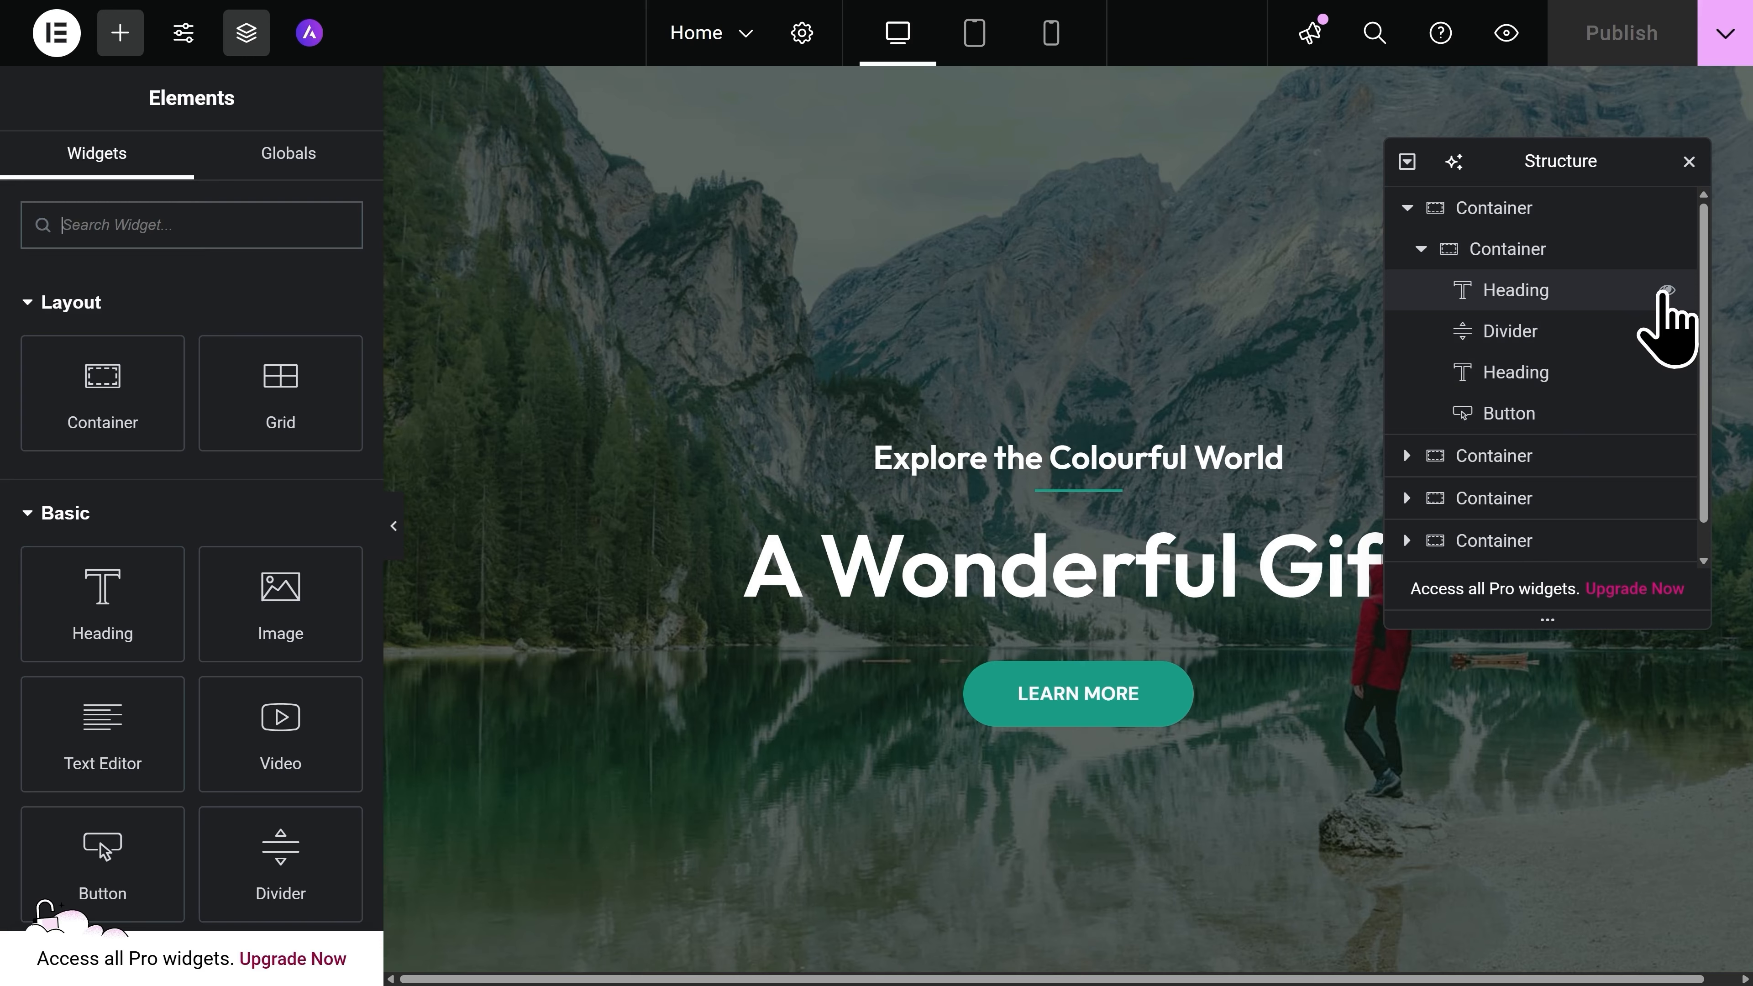
left_click(1665, 290)
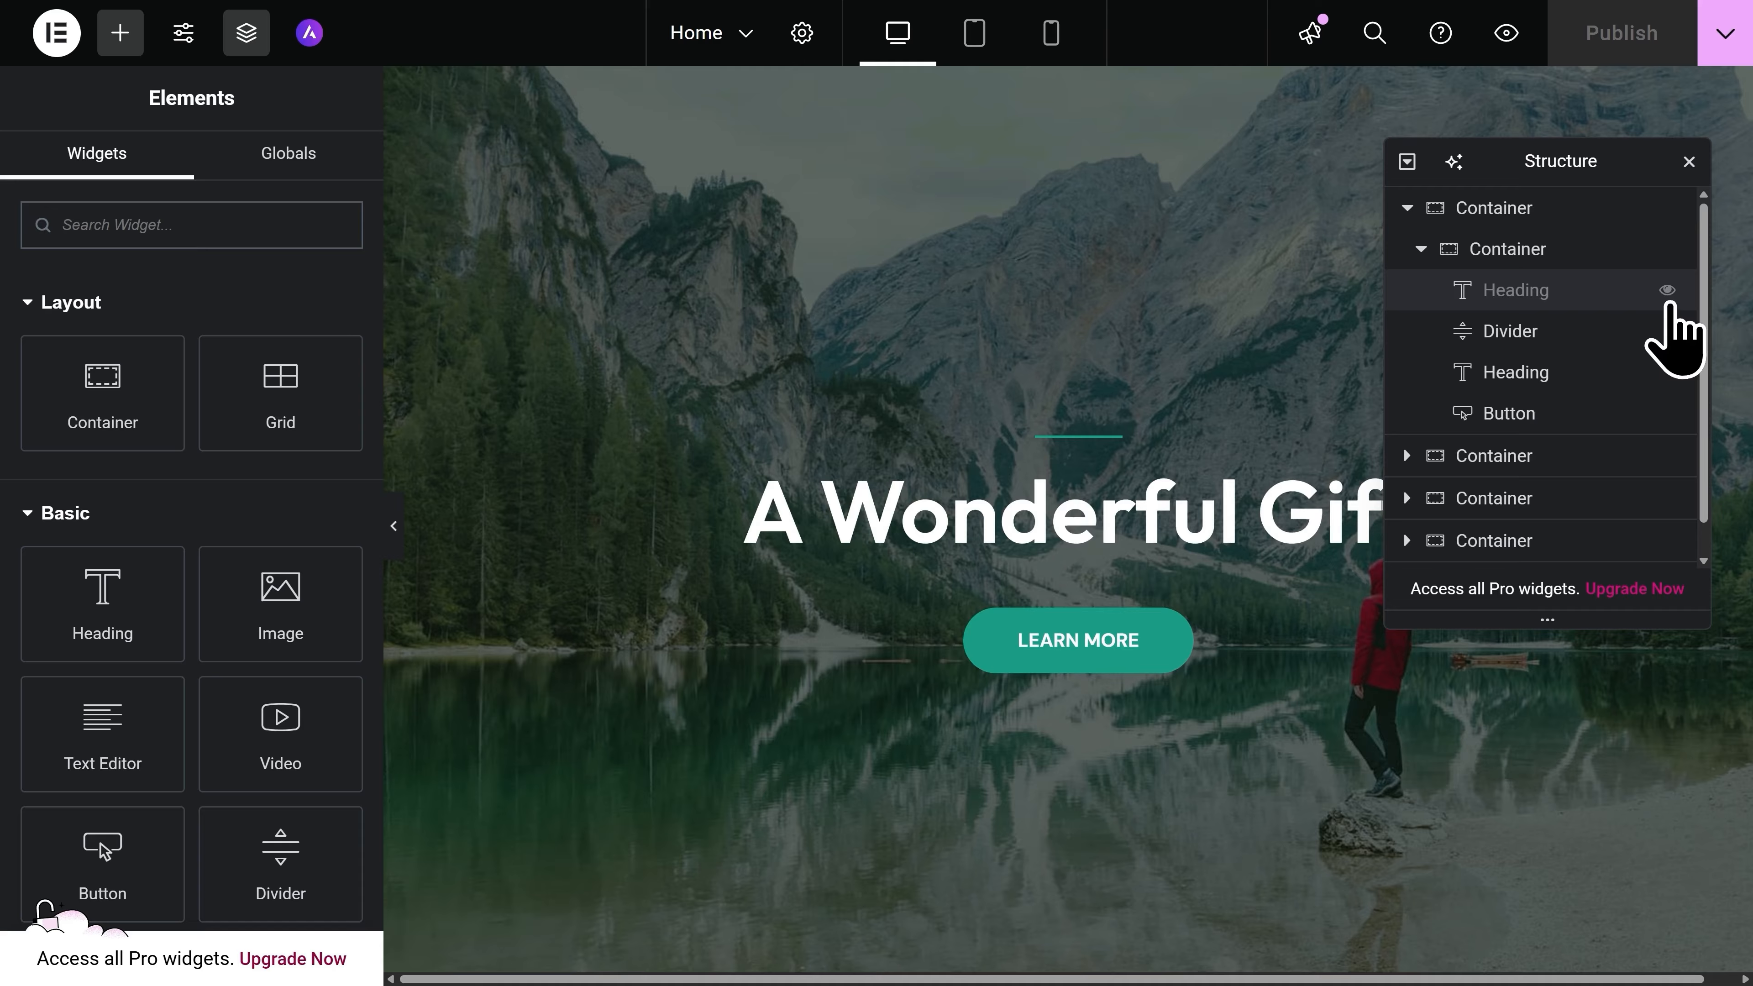
left_click(1668, 294)
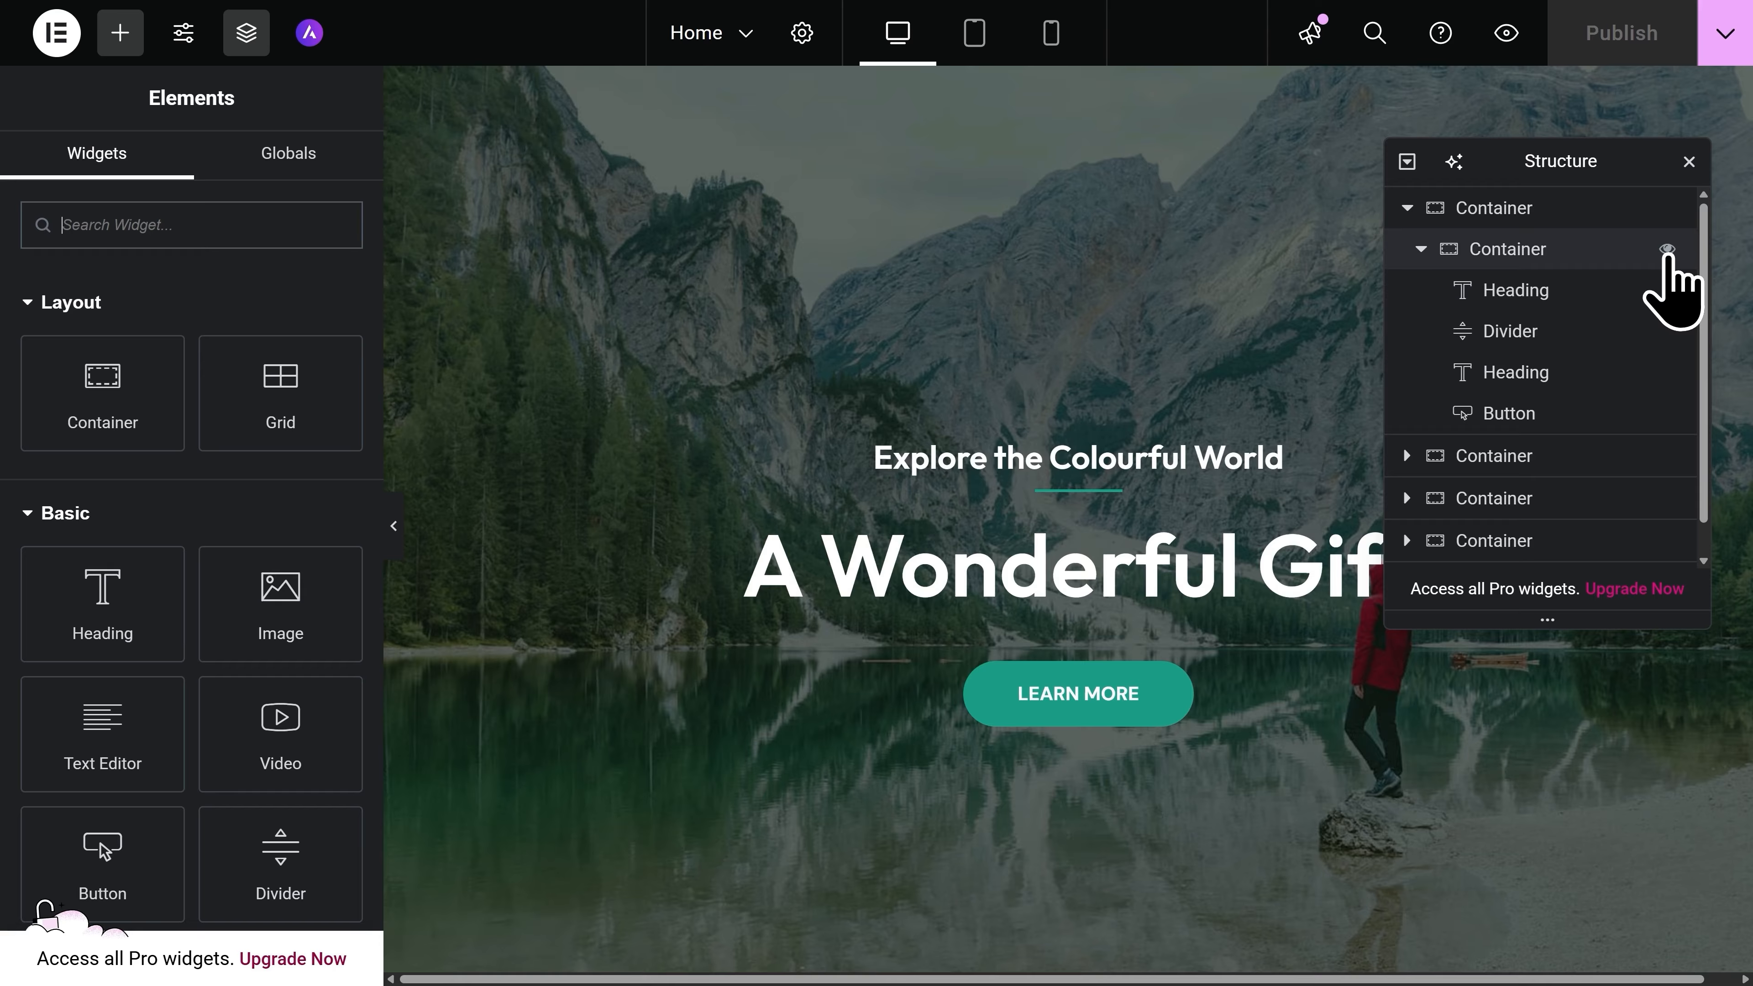
left_click(1668, 250)
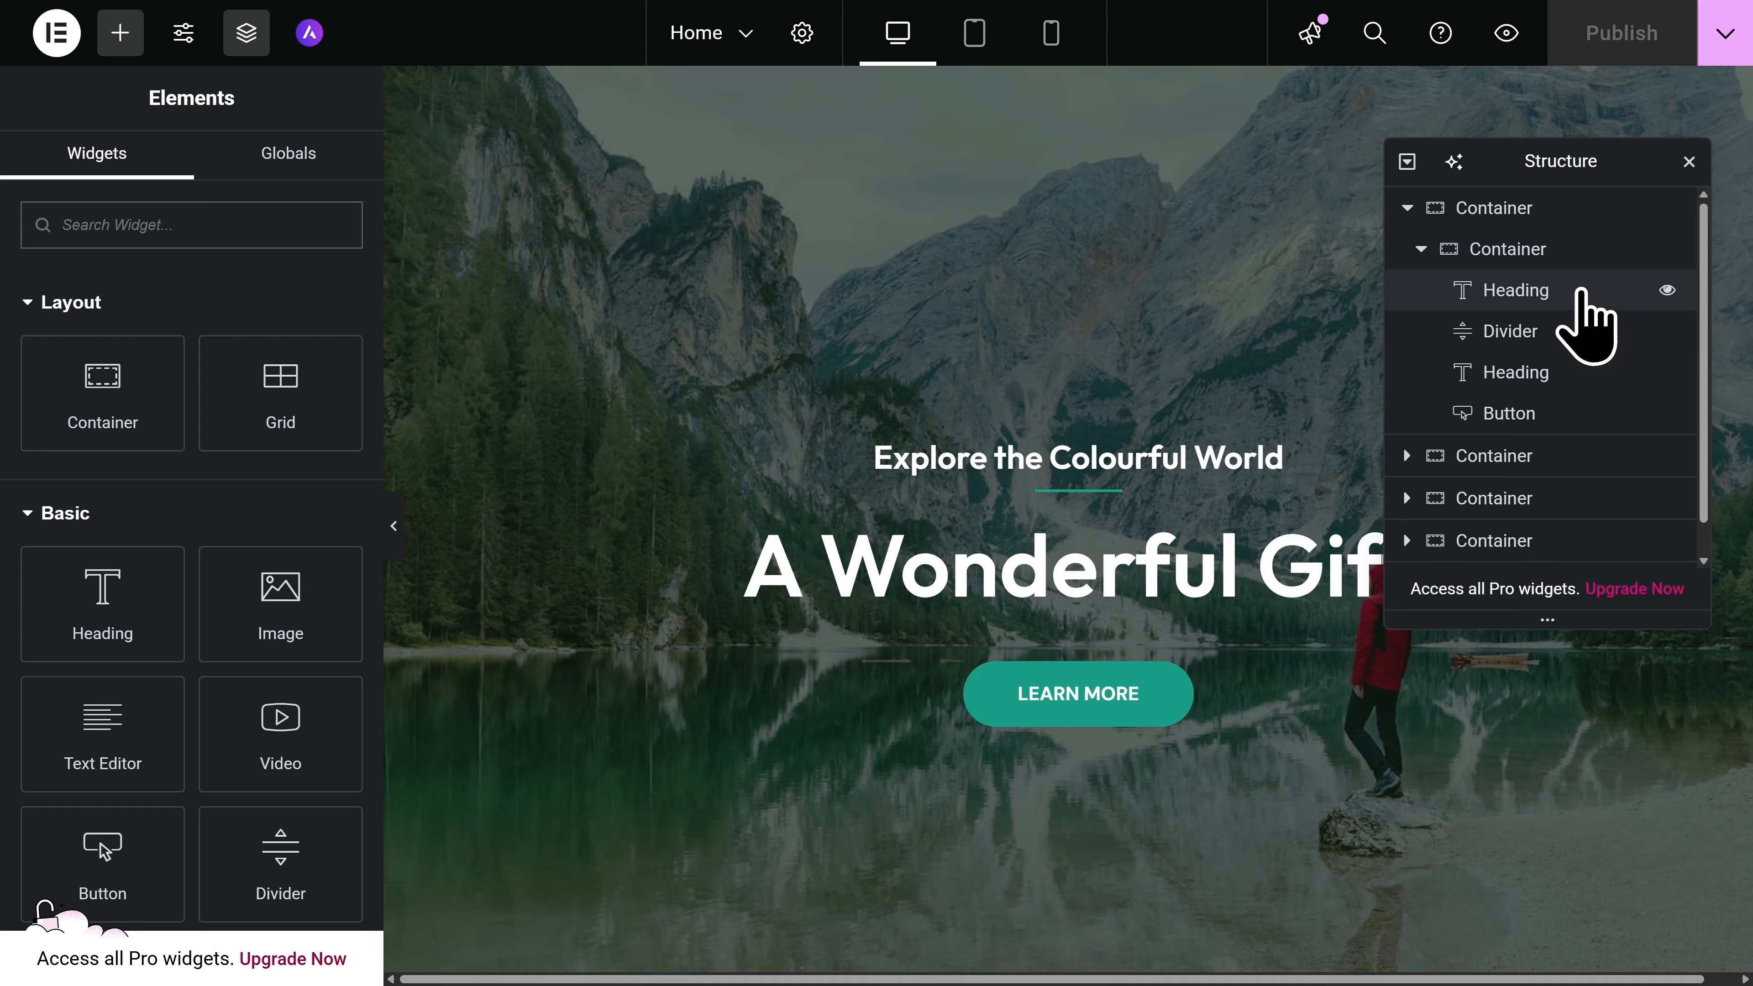
Try moving the "Explore the Colourful World" heading below "A Wonderful Gift" in the page structure, and close the structure view.
left_click_drag(1580, 290, 1582, 378)
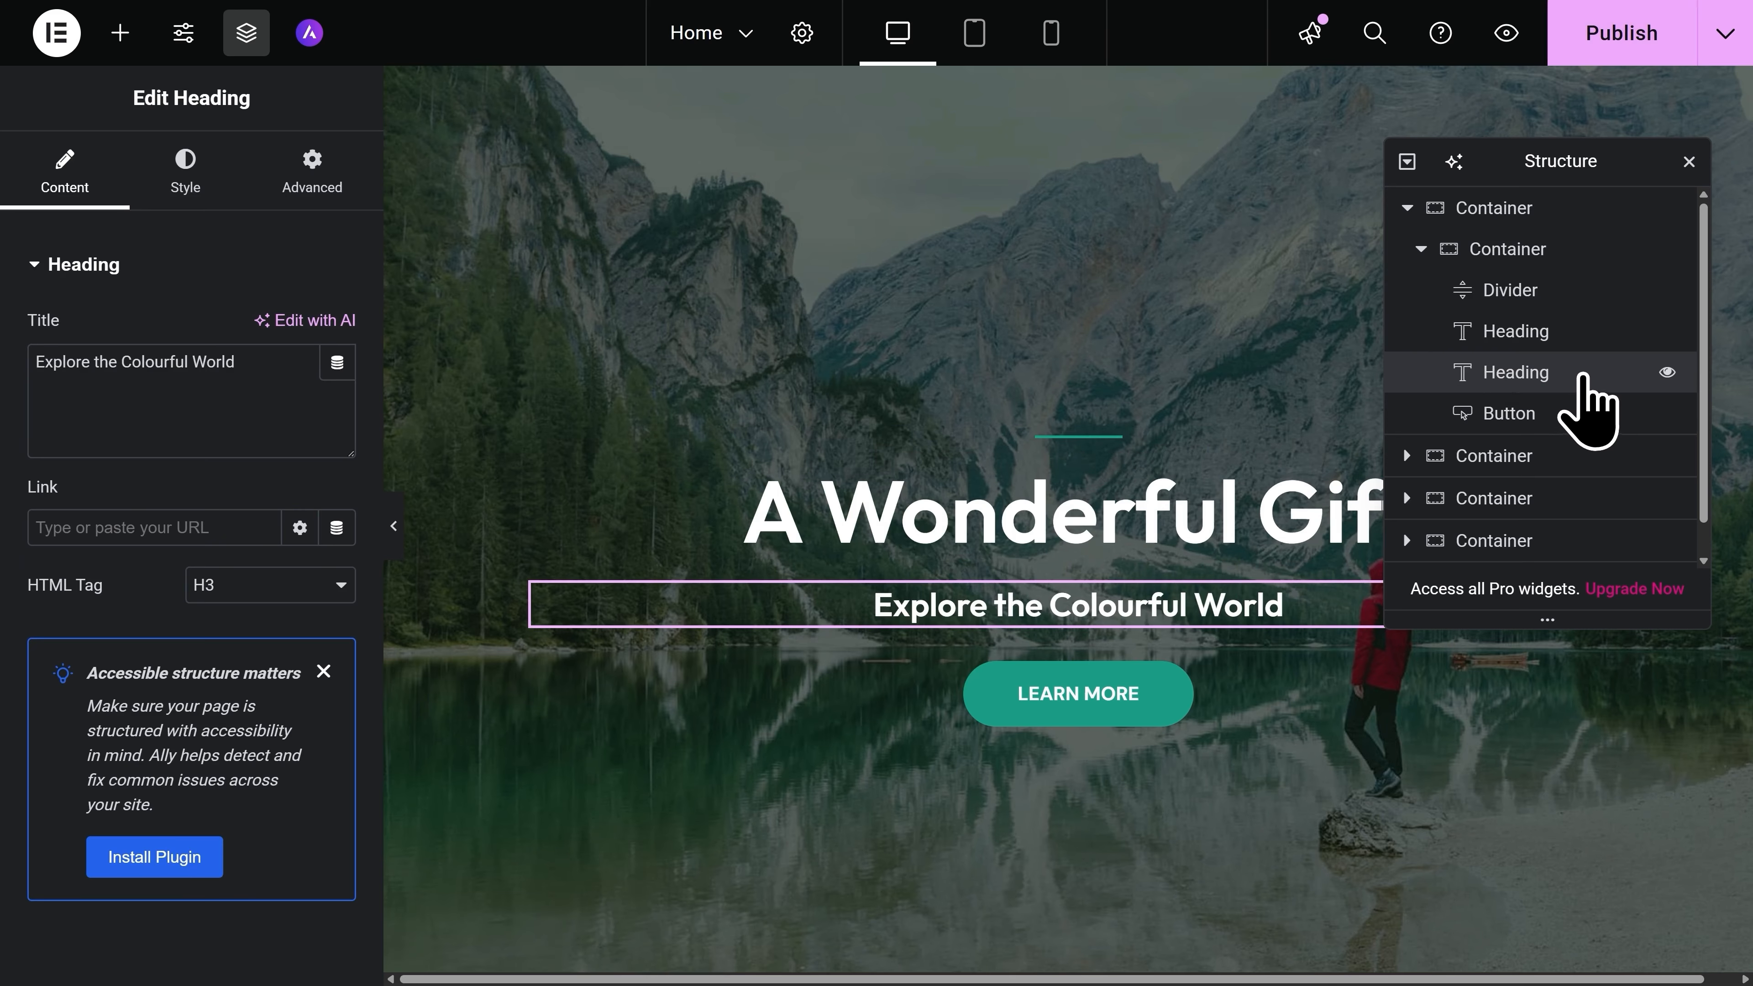
left_click(1688, 163)
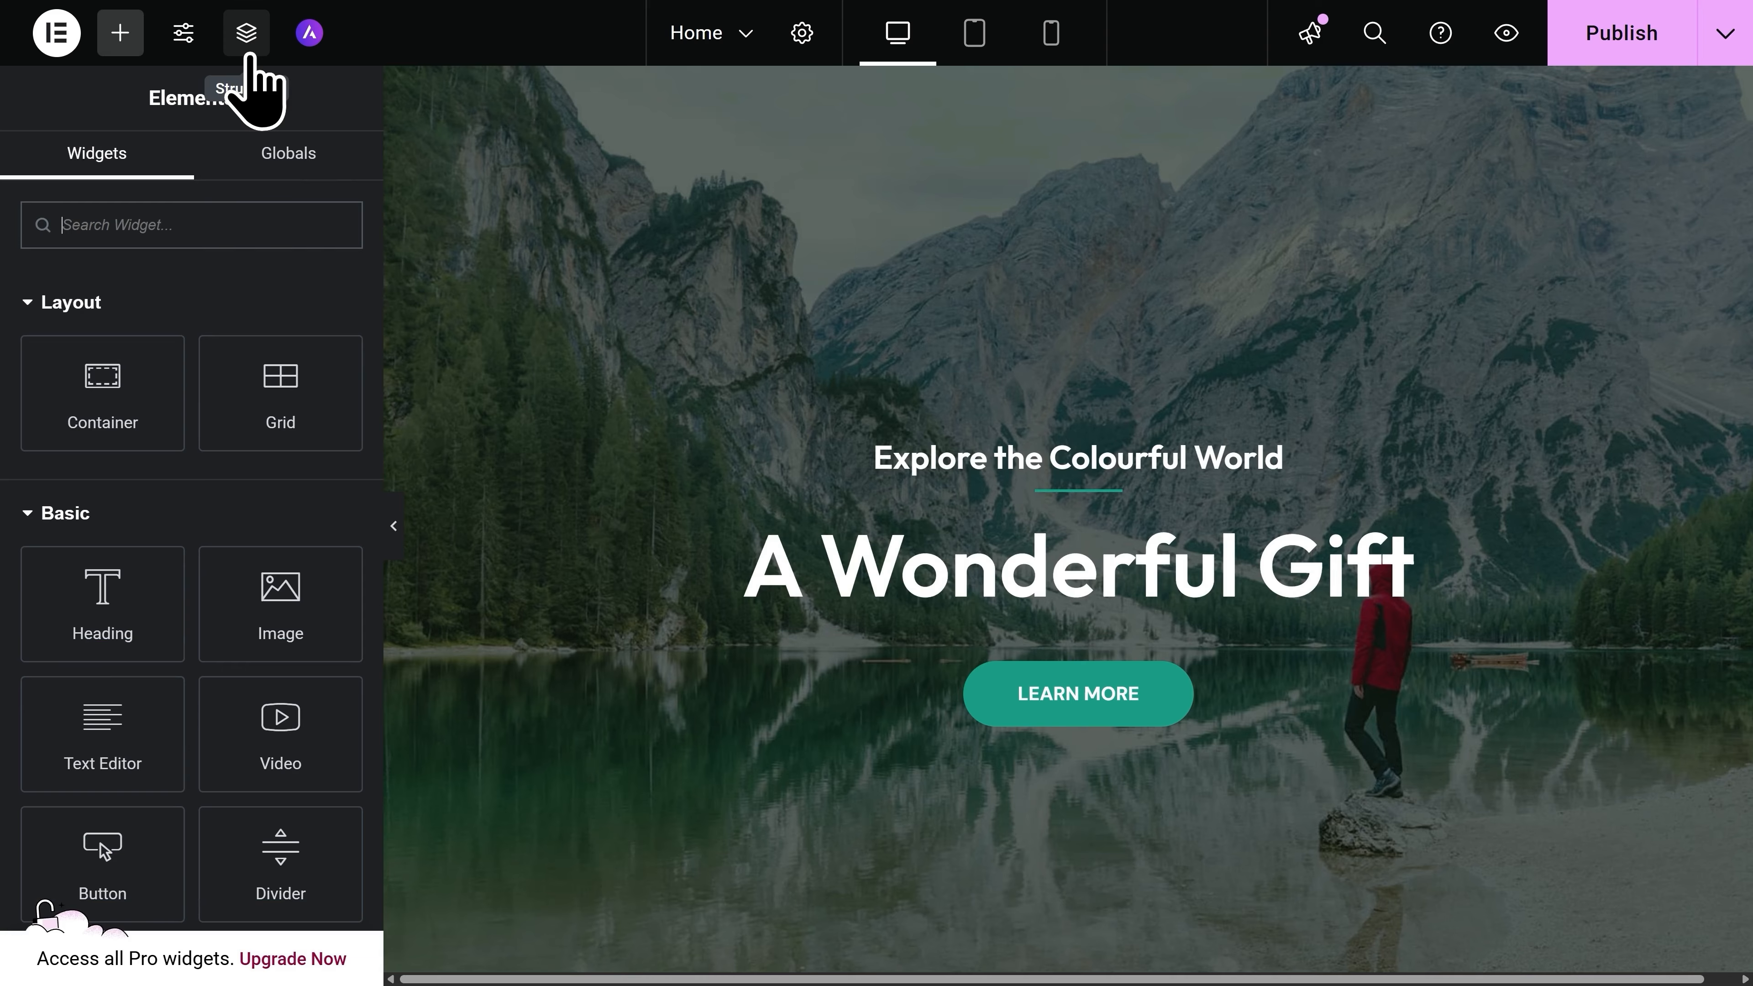
Replace the "Explore the Colourful World" heading text in the hero section with "Welcome to my website!".
left_click(878, 469)
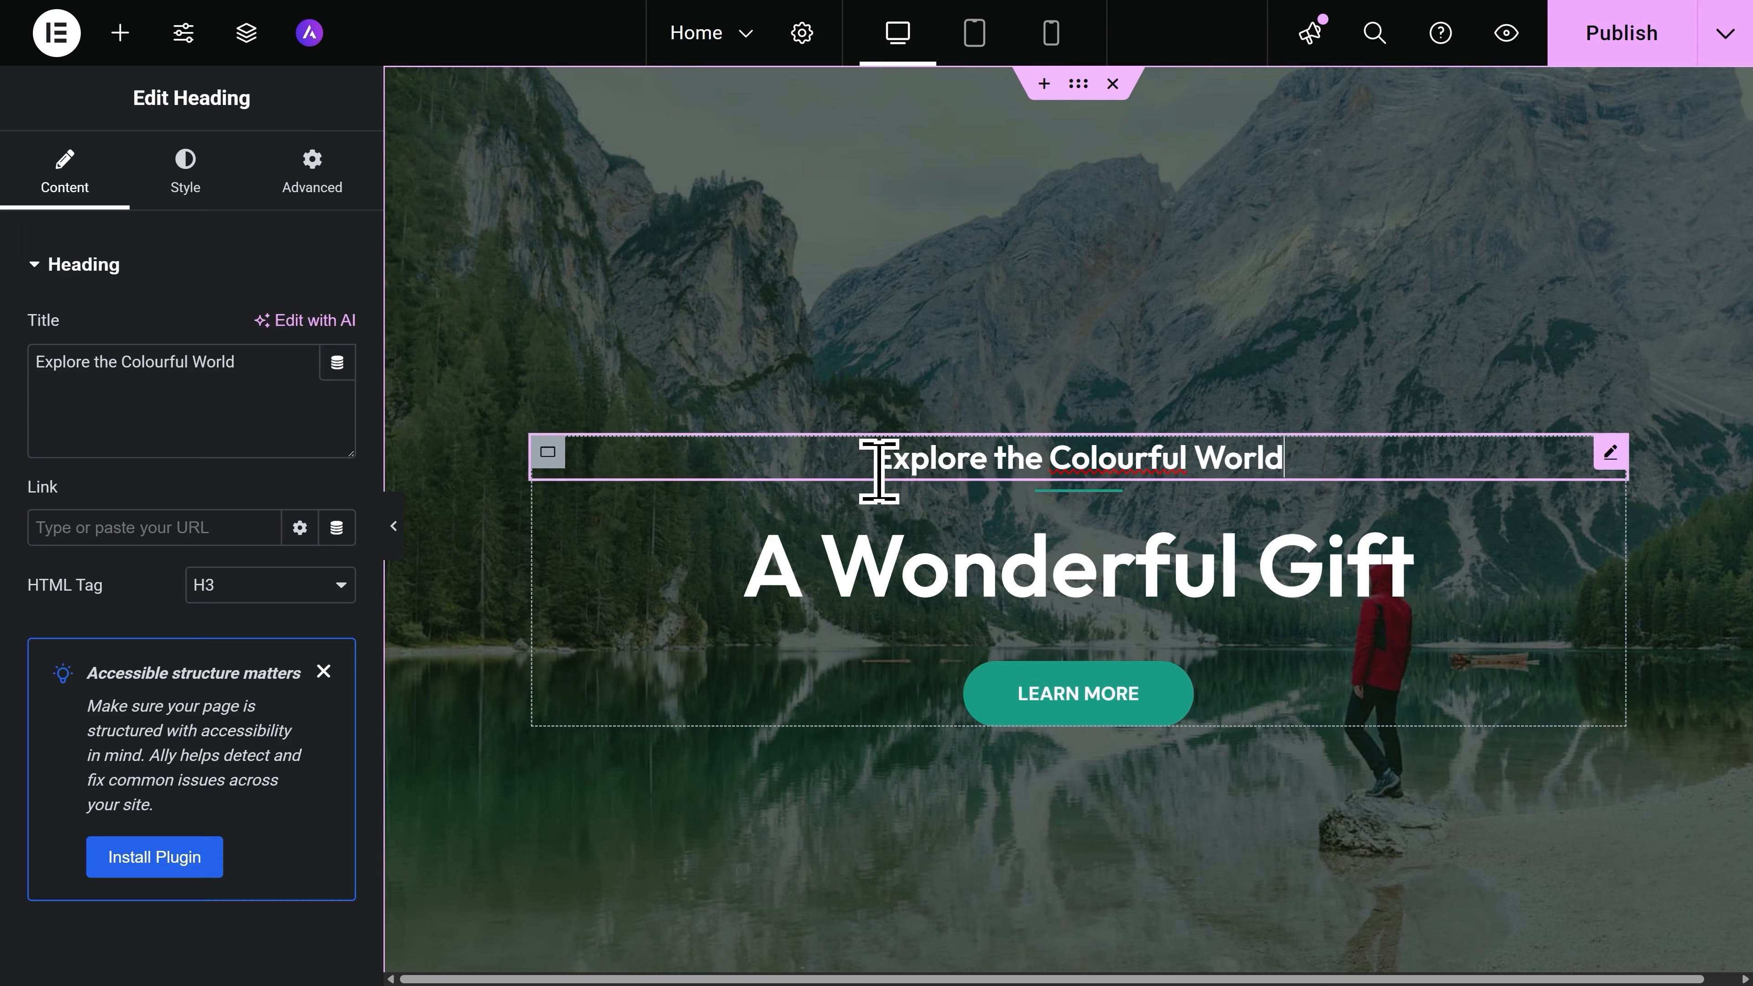
triple_click(849, 460)
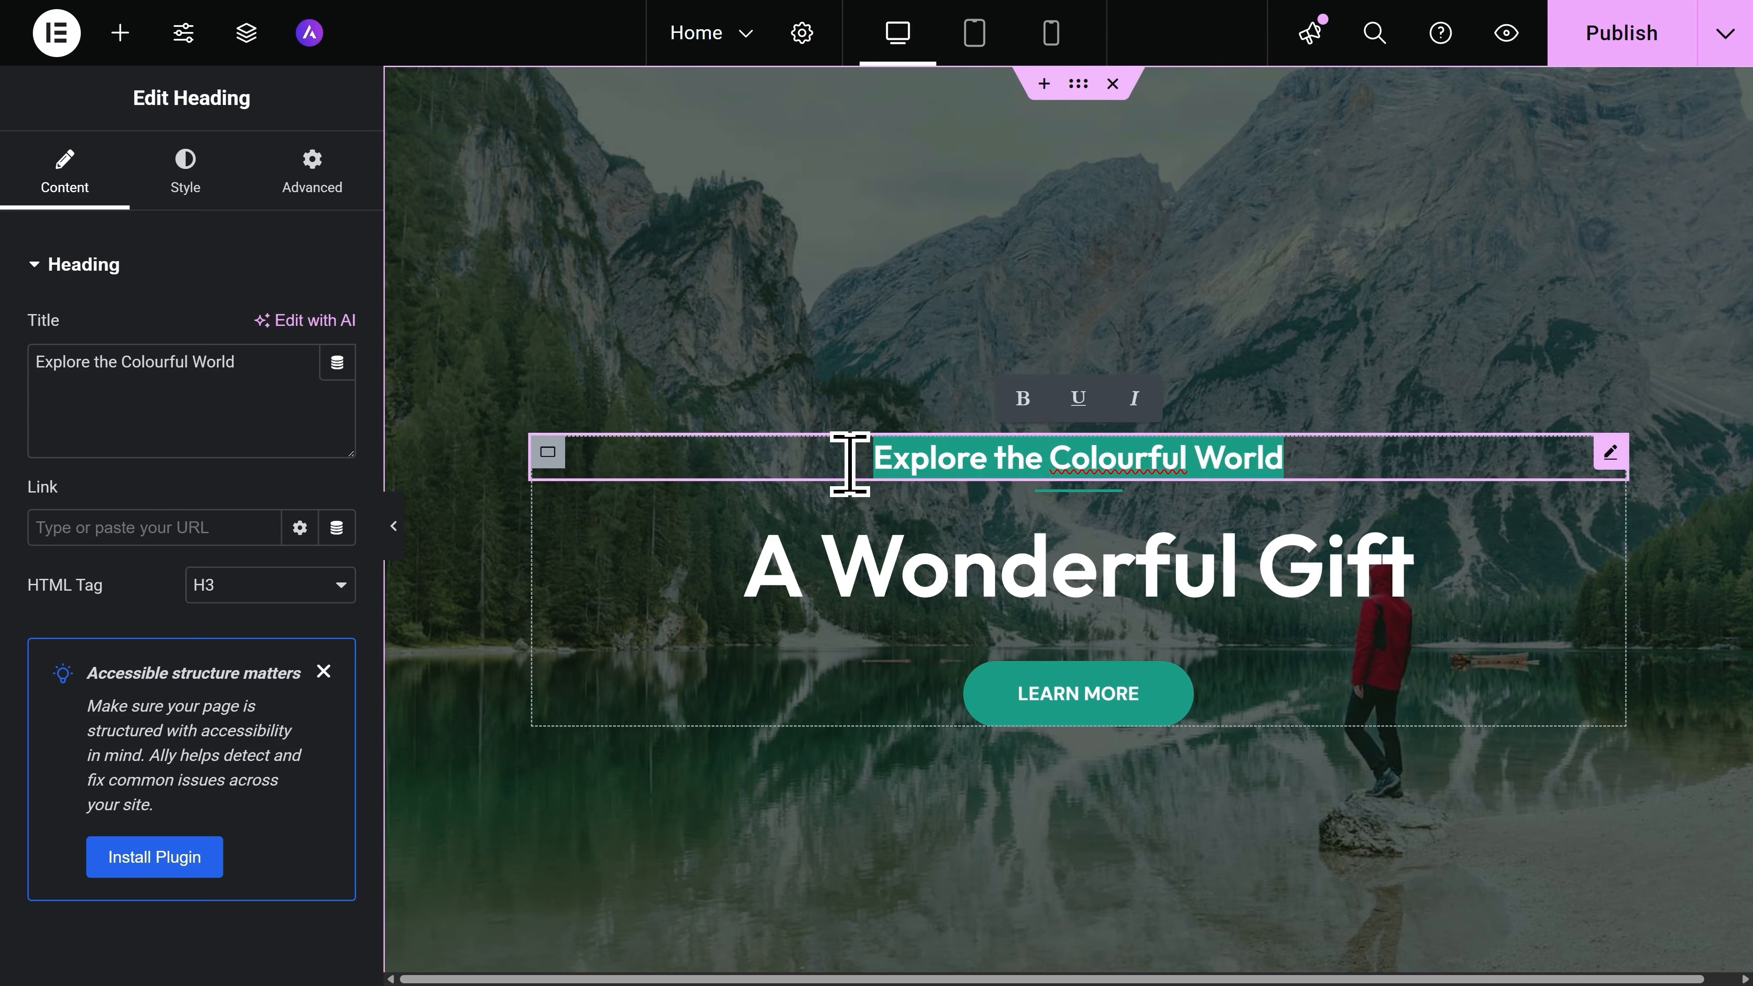
type("Welcome to my website!")
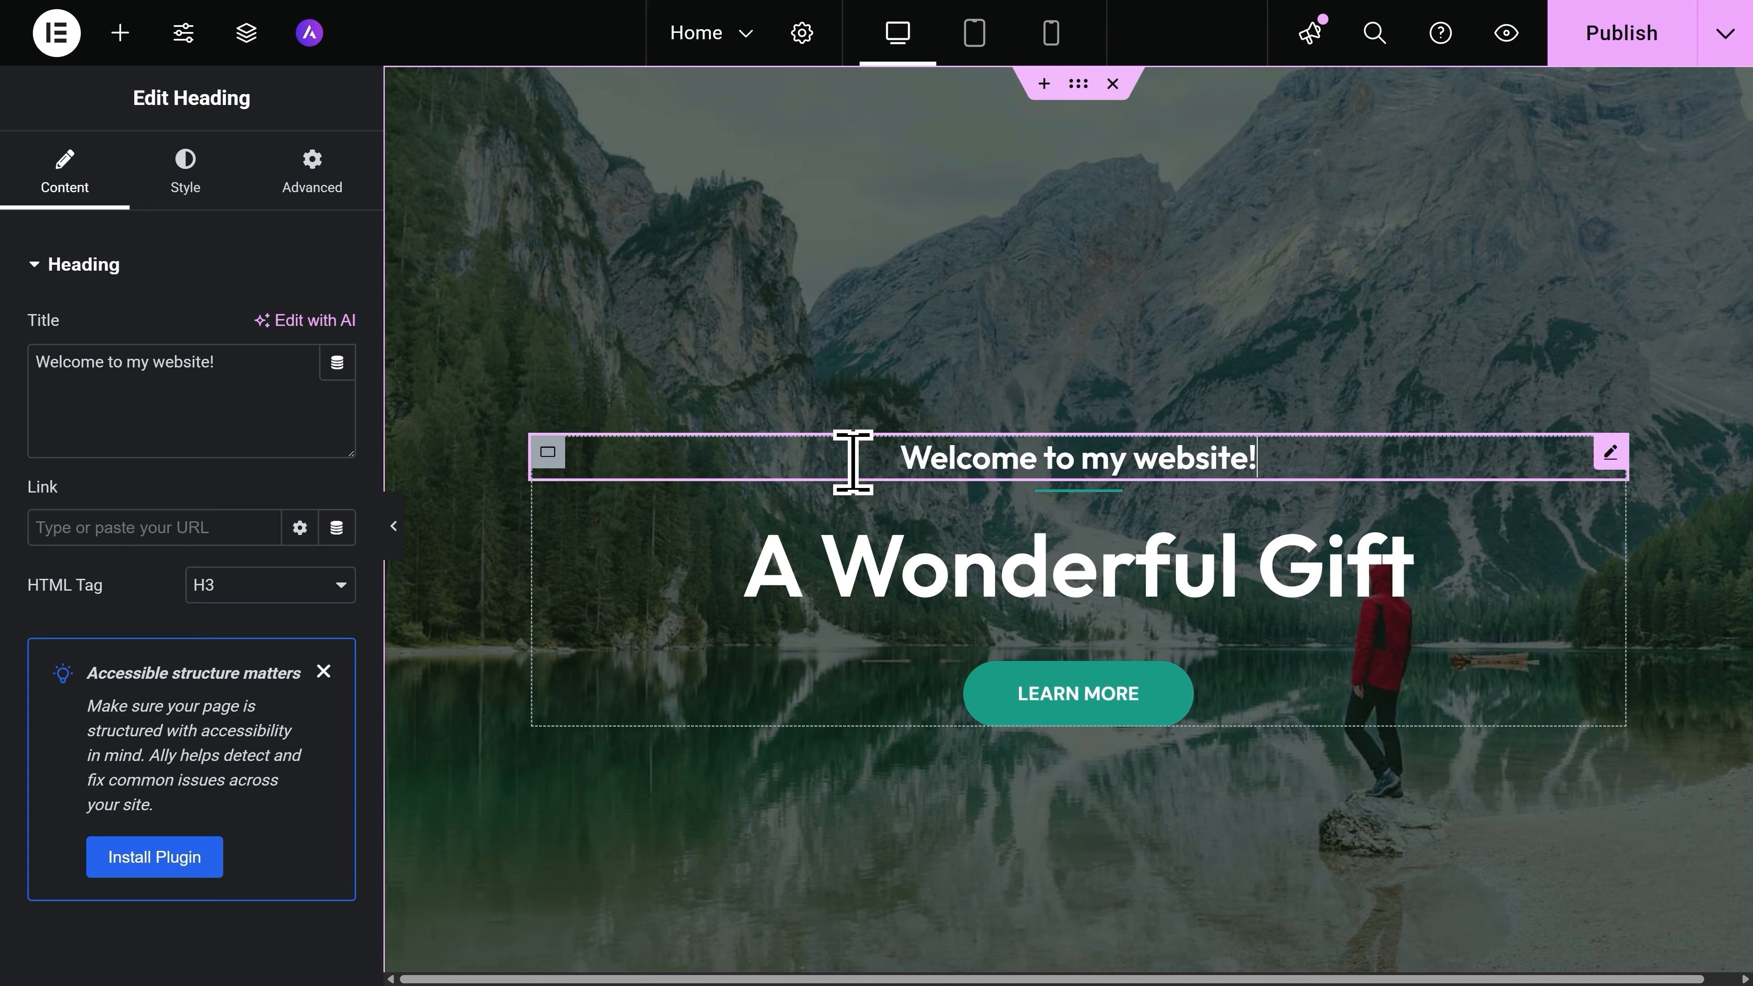
Examine the edited heading's title and style settings, and open the content settings of the Learn More button.
left_click_drag(259, 368, 40, 392)
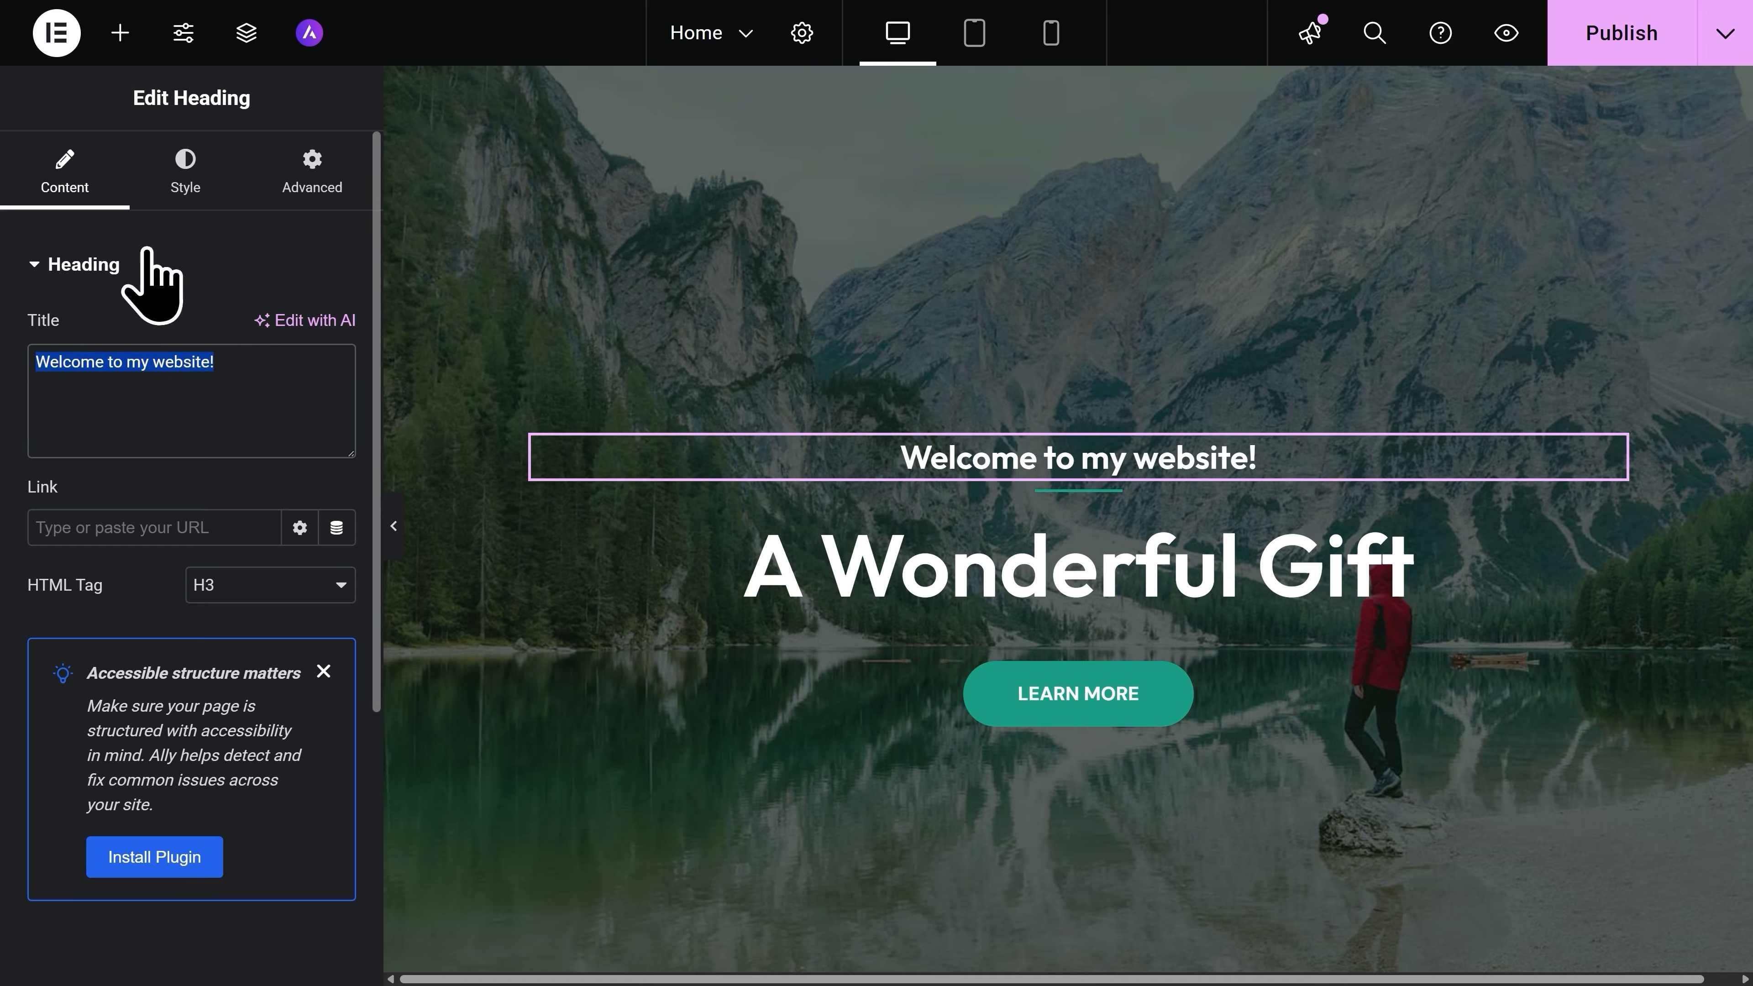
left_click(177, 204)
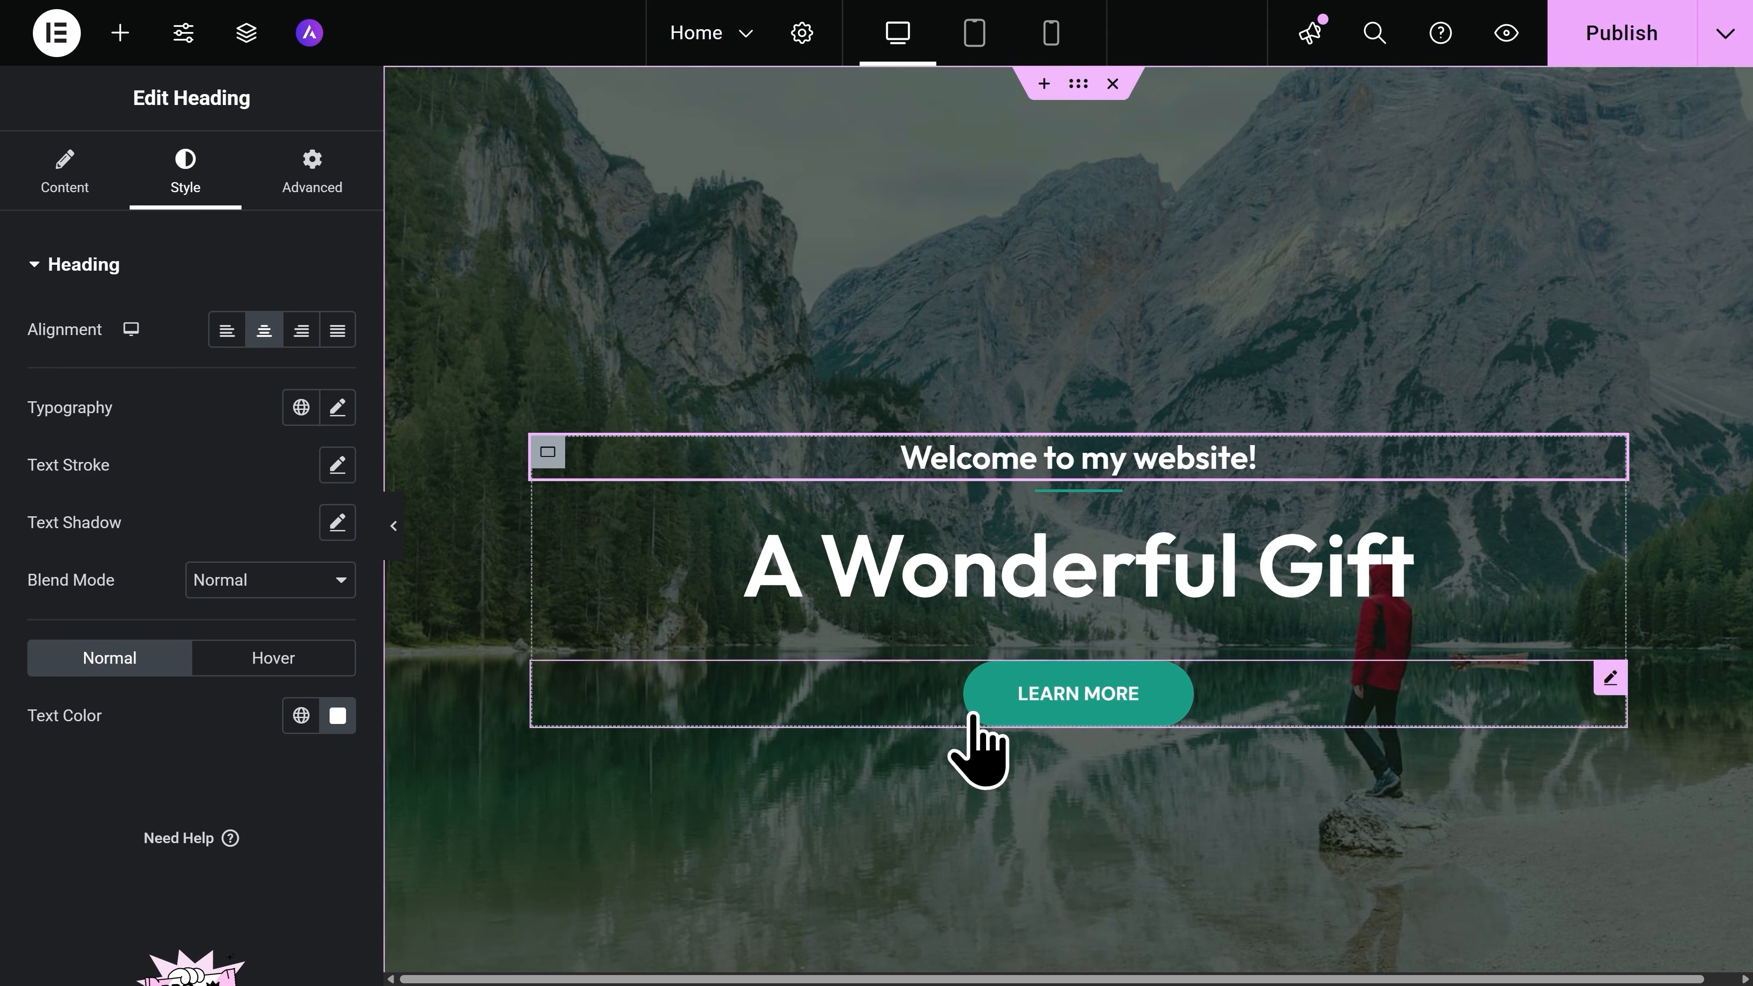
left_click(1035, 713)
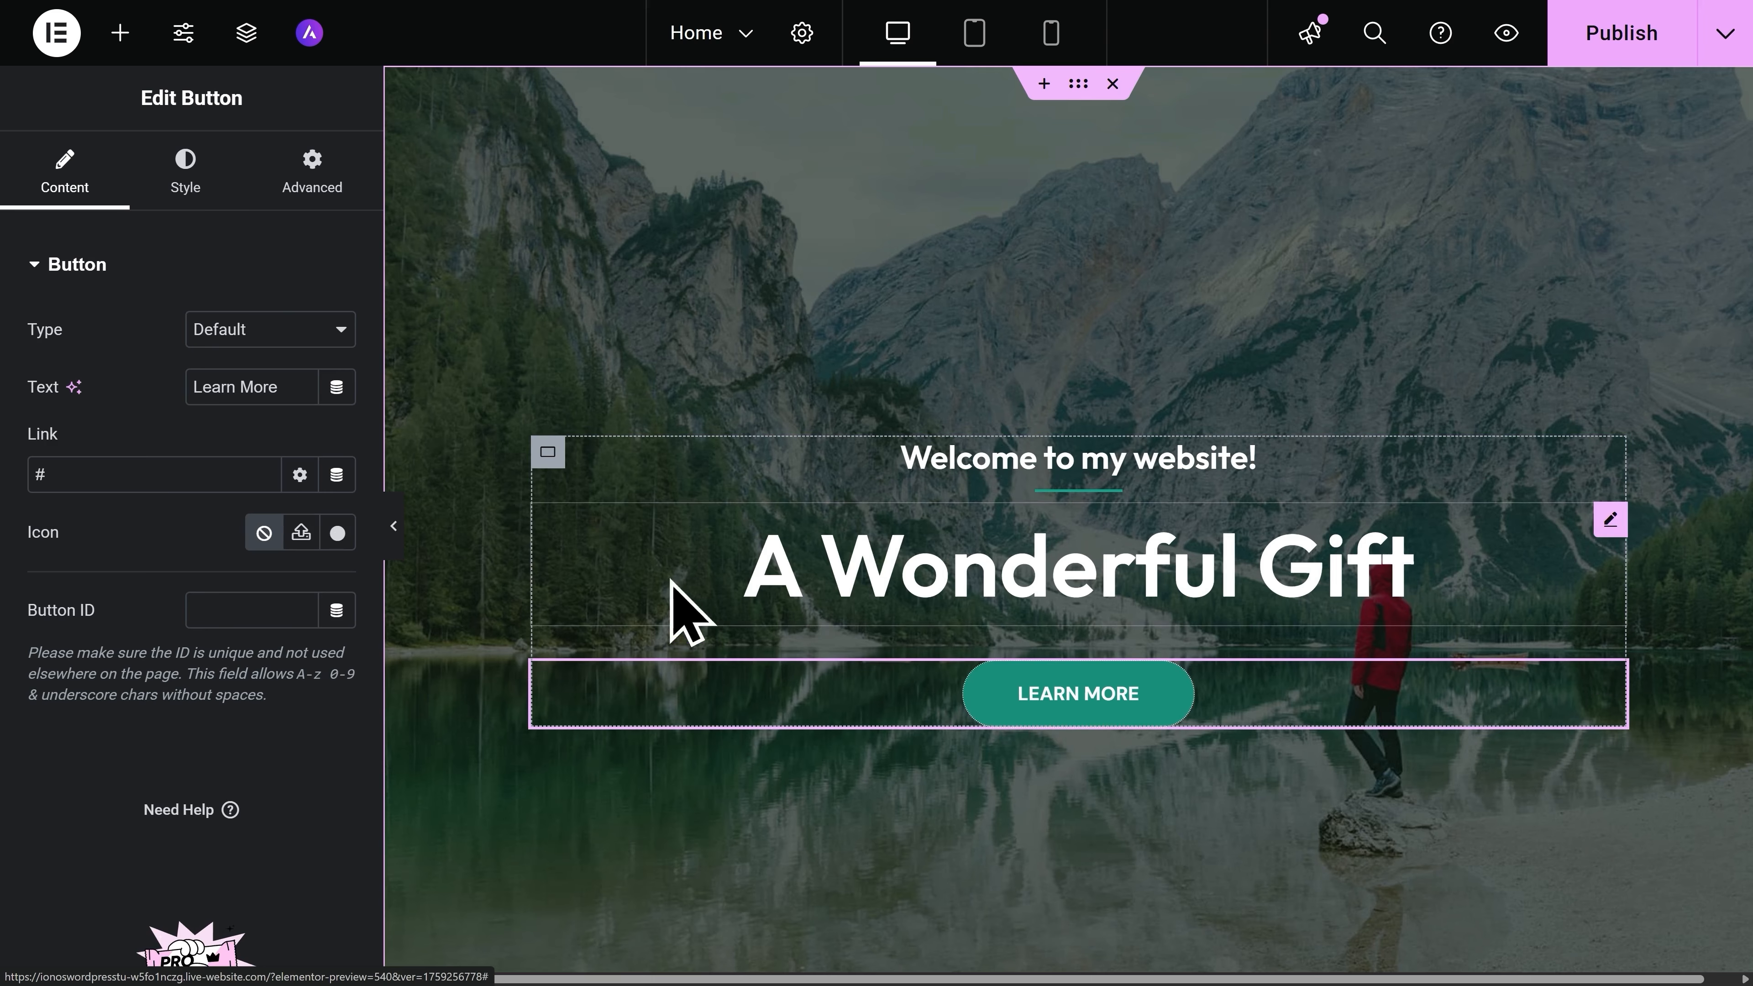
Change the hero button's text to "Click here!" and link it to the Contact page.
left_click_drag(294, 388, 157, 403)
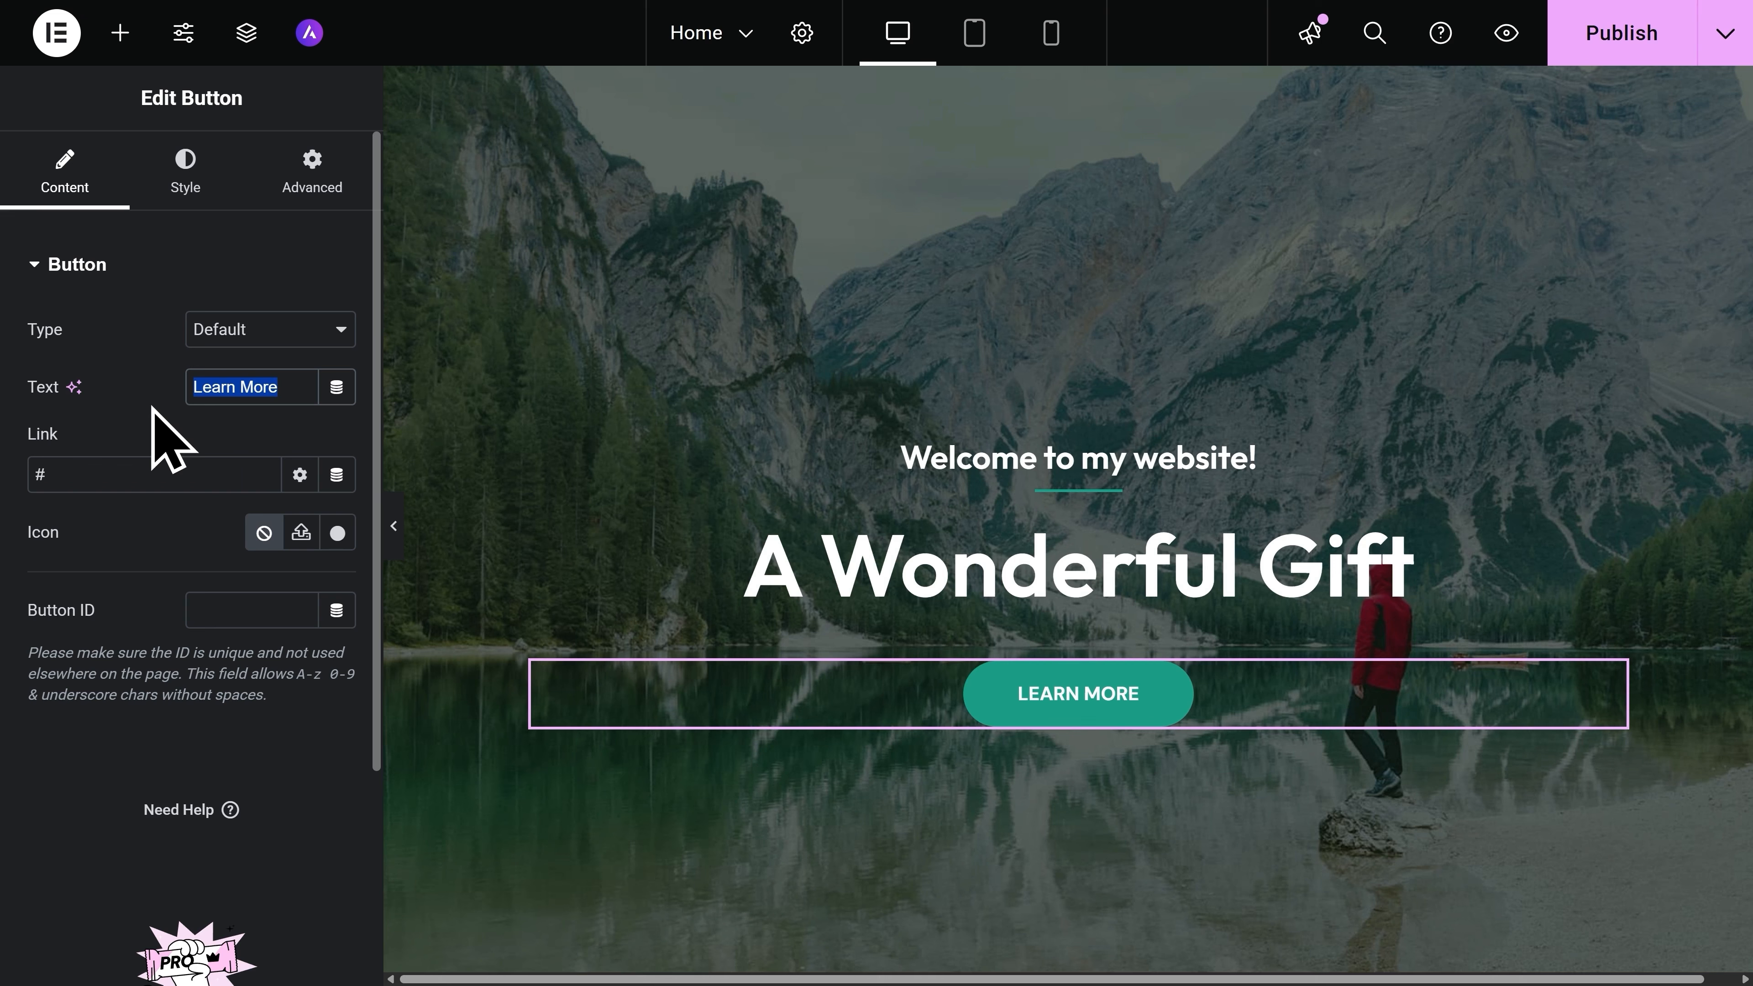
type("Click here!")
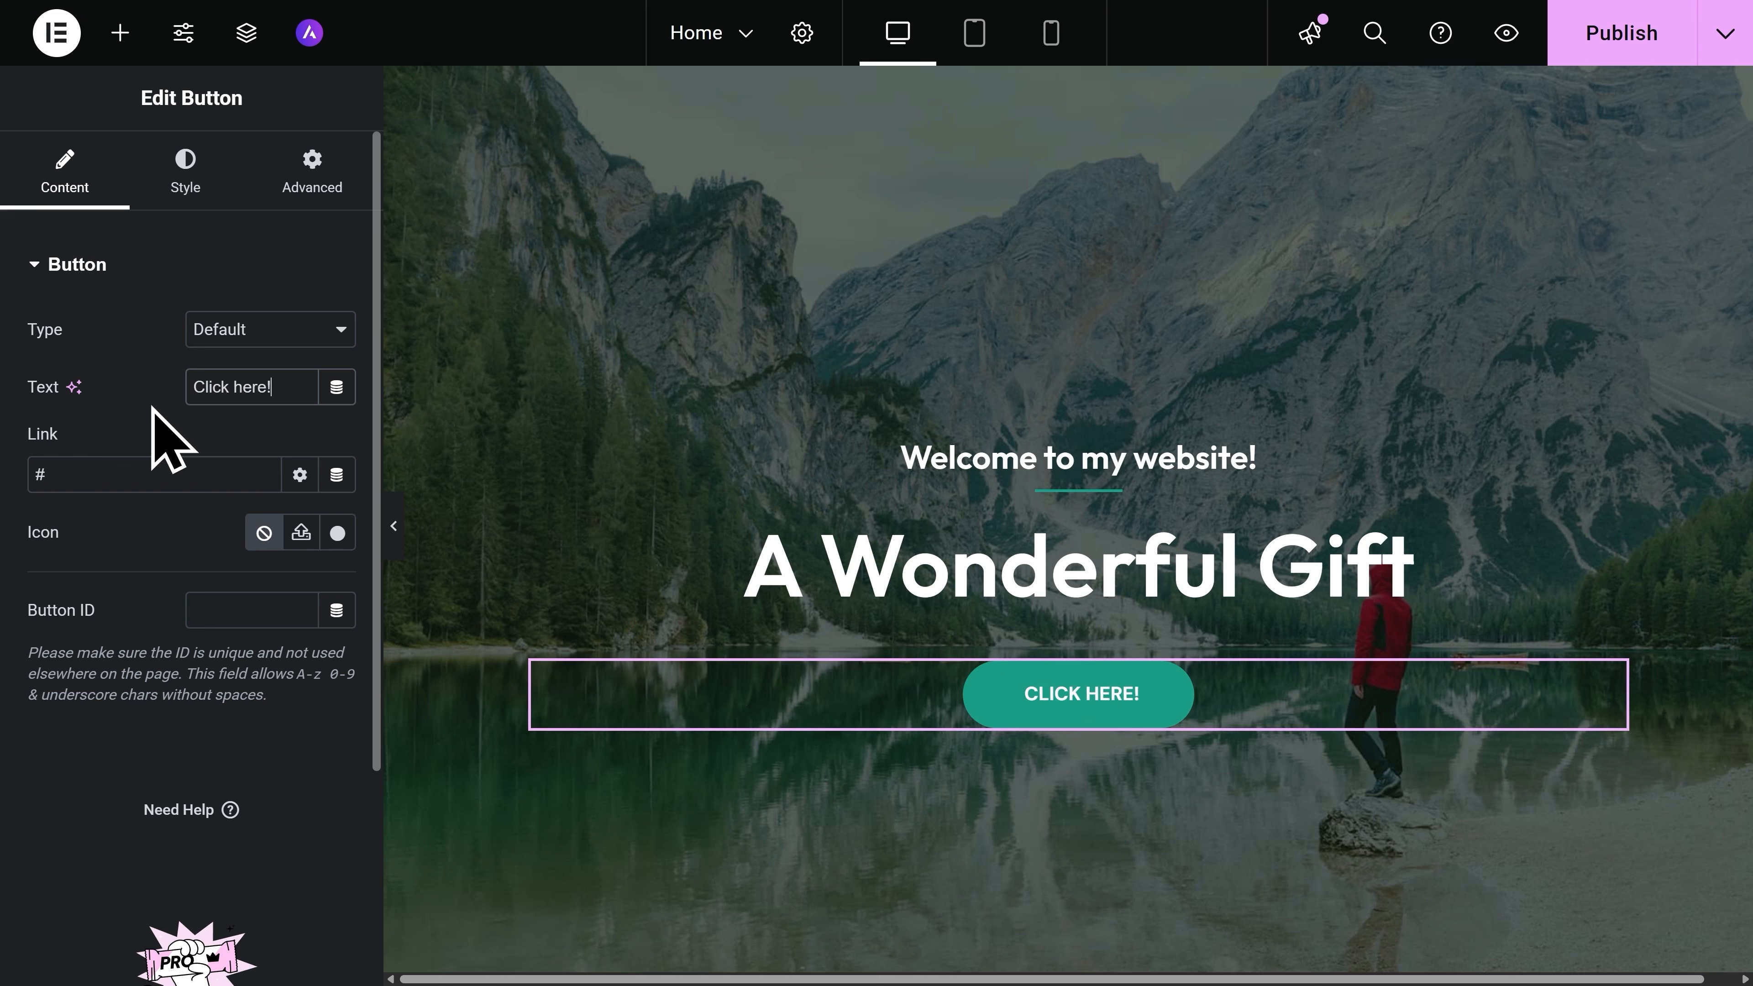
left_click(151, 407)
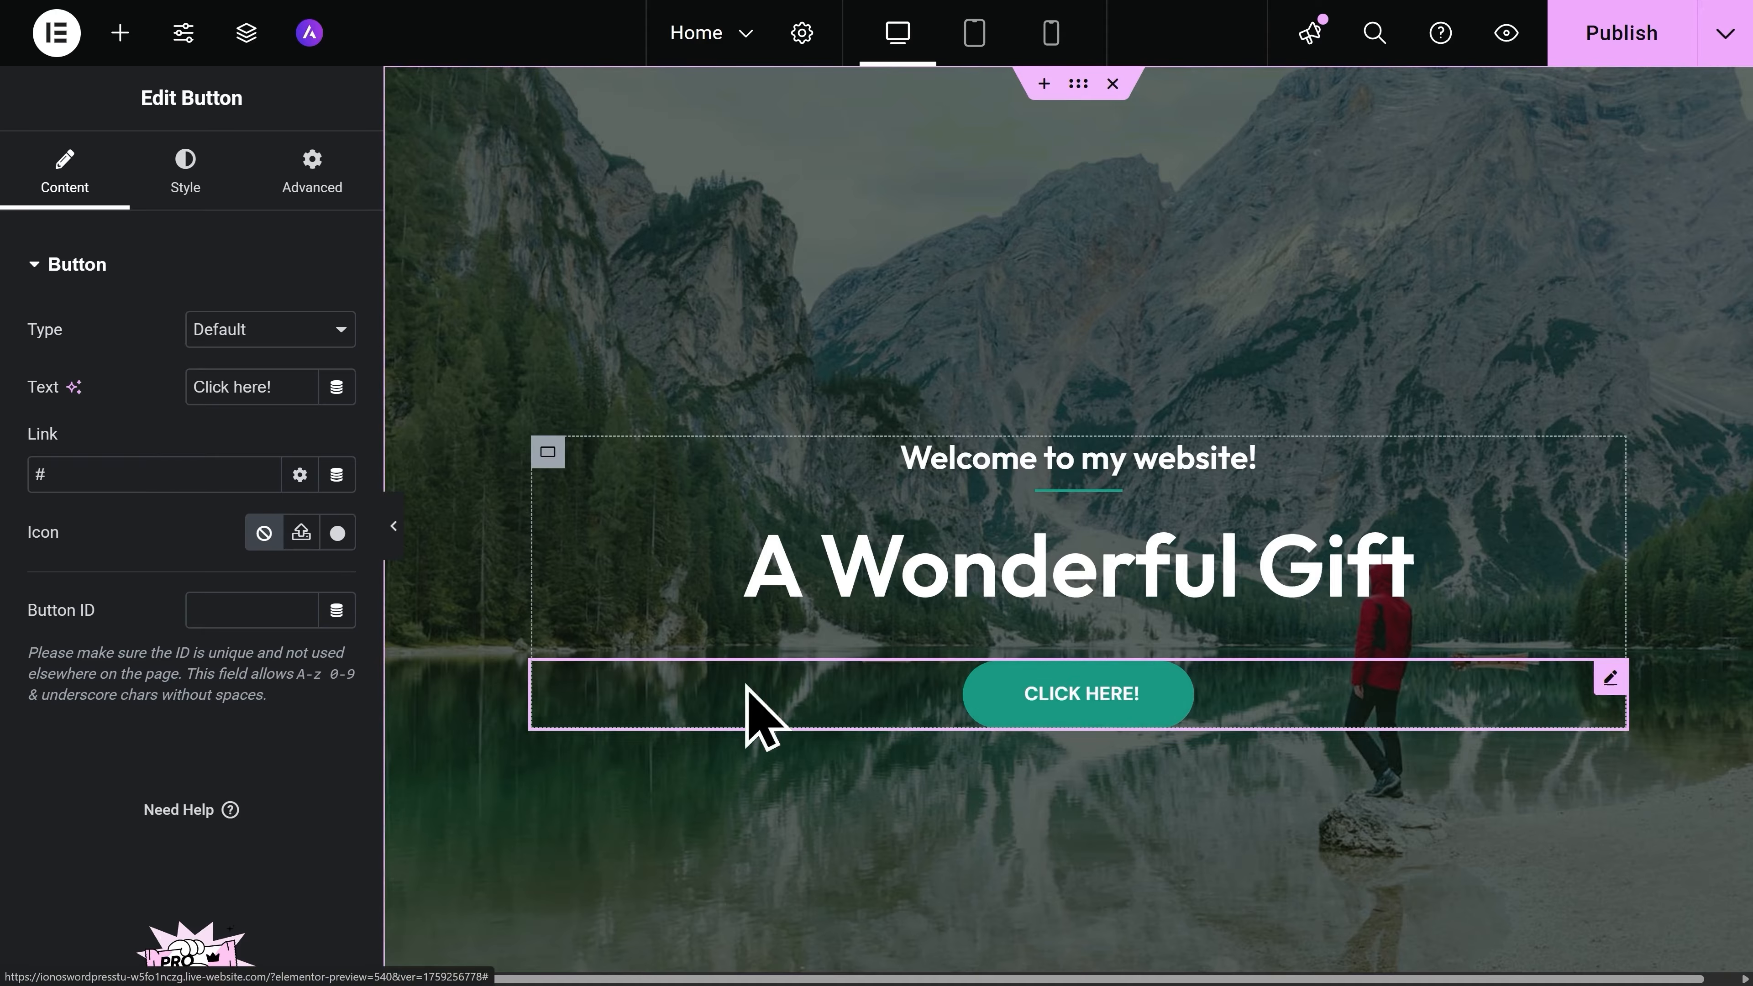
double_click(156, 484)
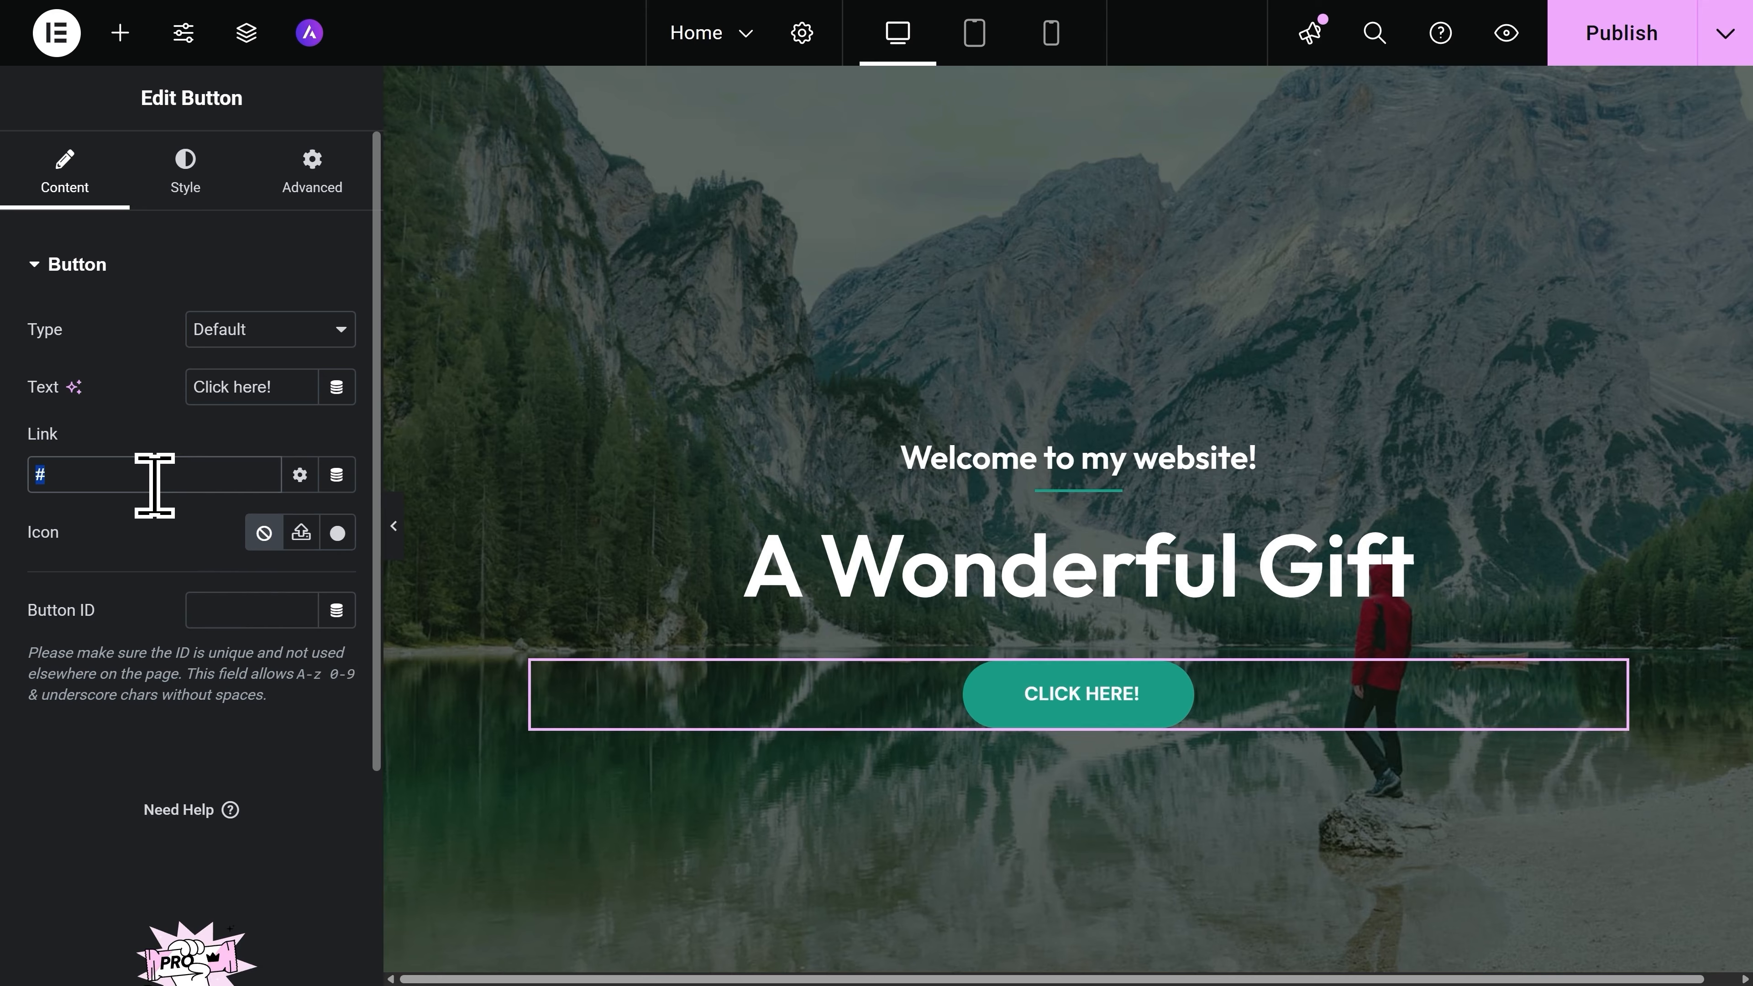
type("contact")
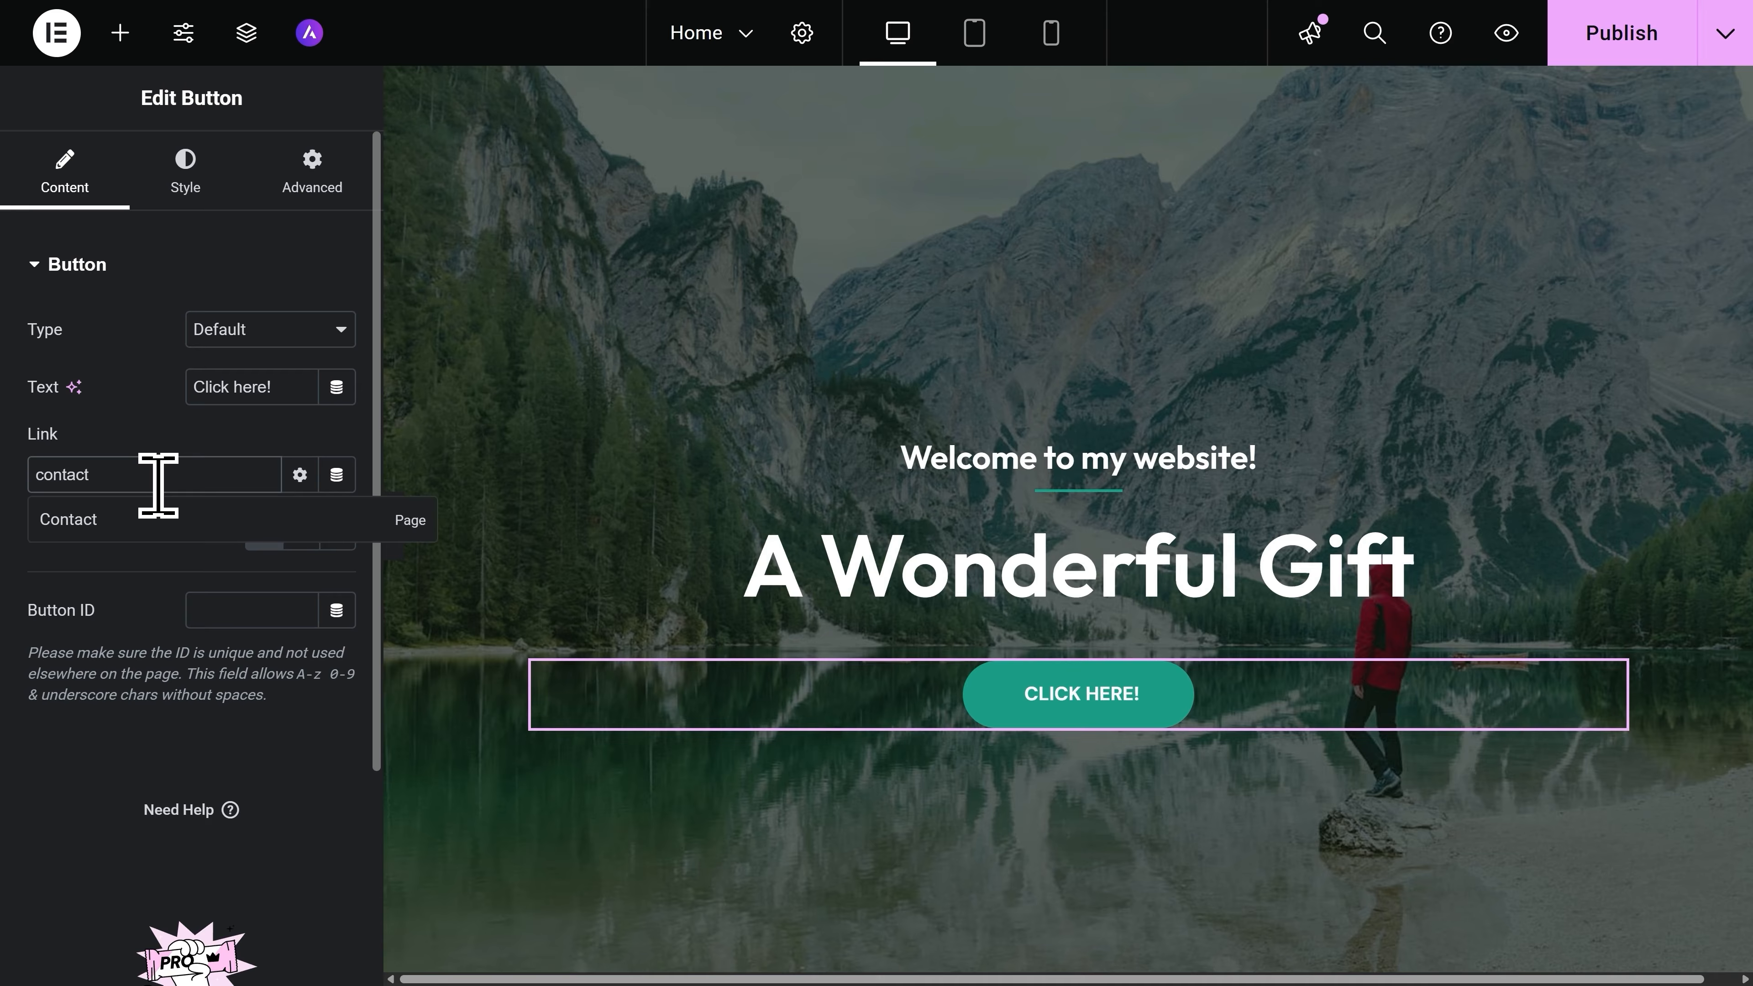
left_click(110, 538)
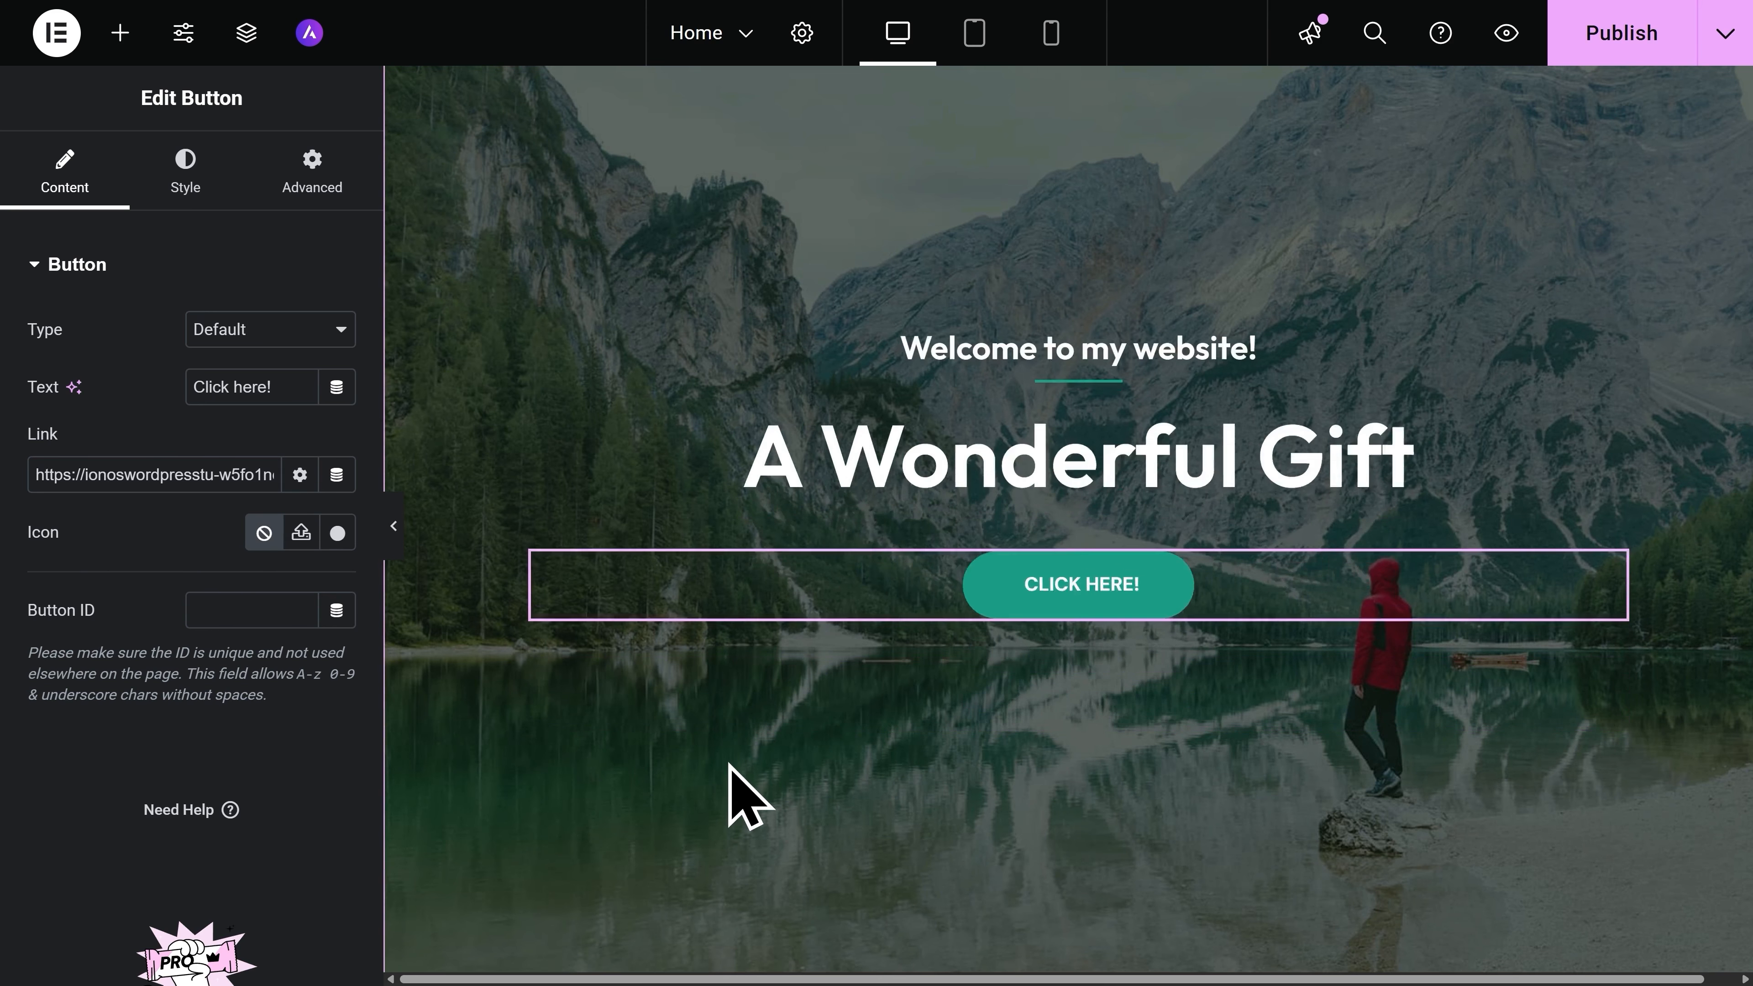
Replace the Everest Camp Trek image under Upcoming Events with the hot-air balloon photo from a "Nature" stock image search.
scroll(735, 794, "down", 6)
scroll(761, 752, "down", 11)
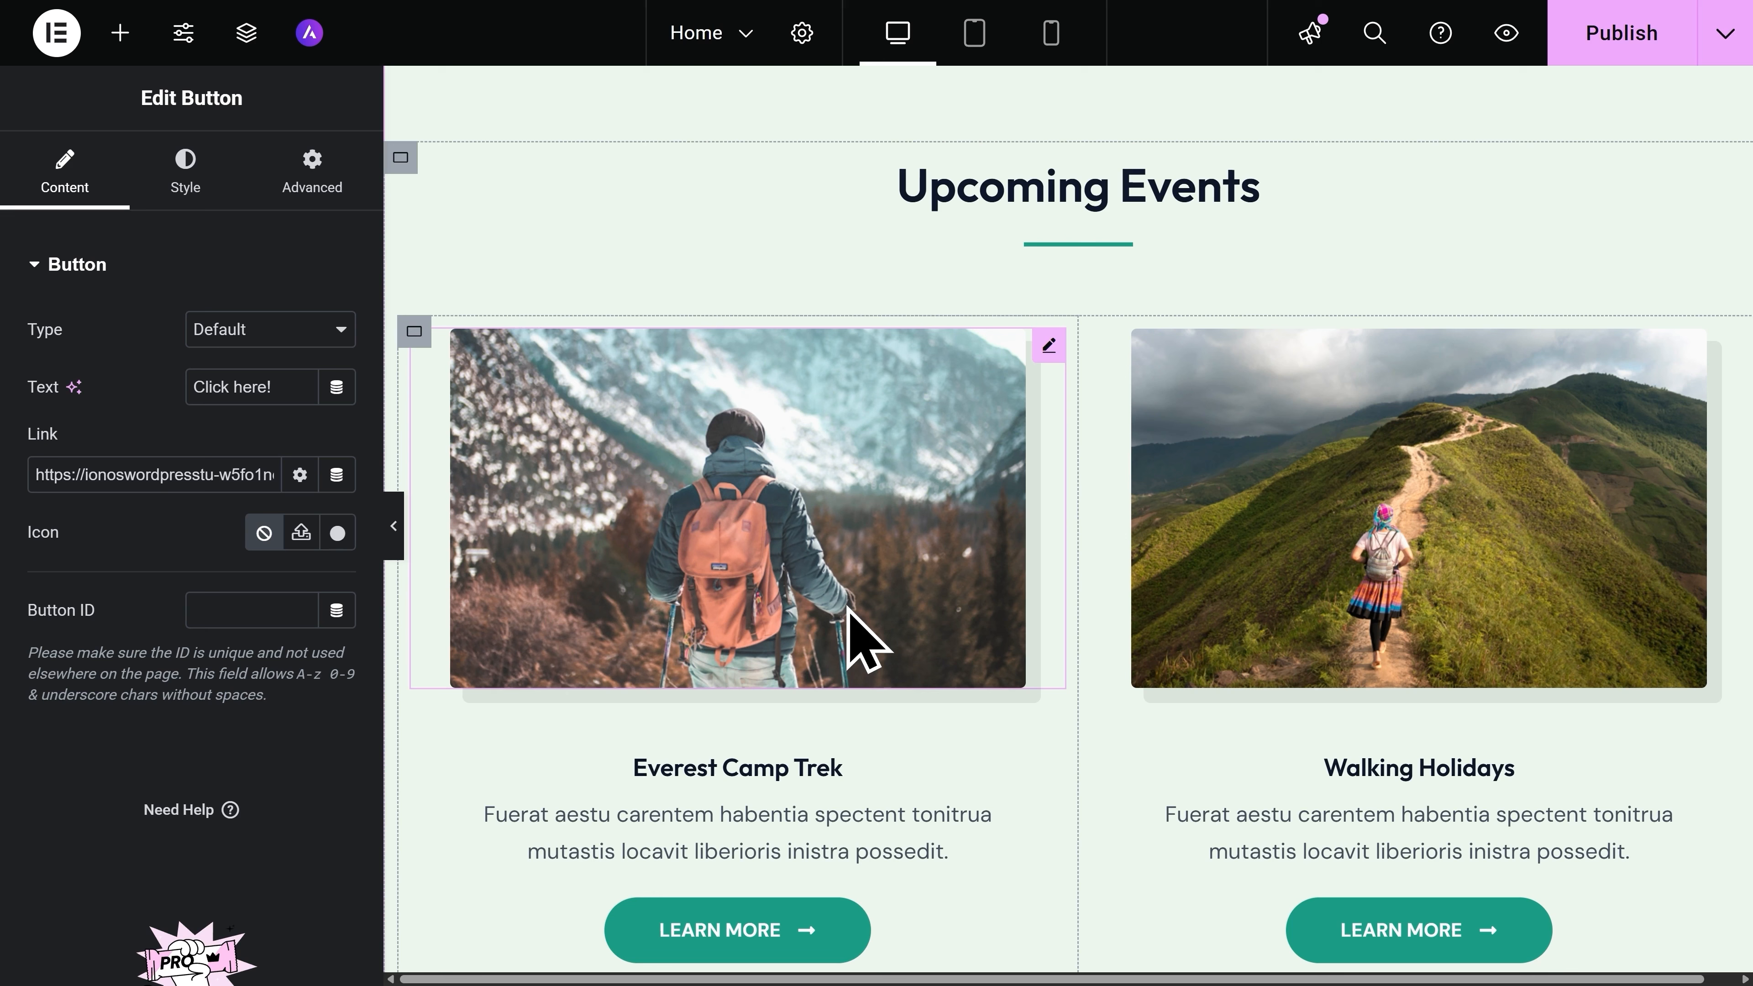
left_click(862, 634)
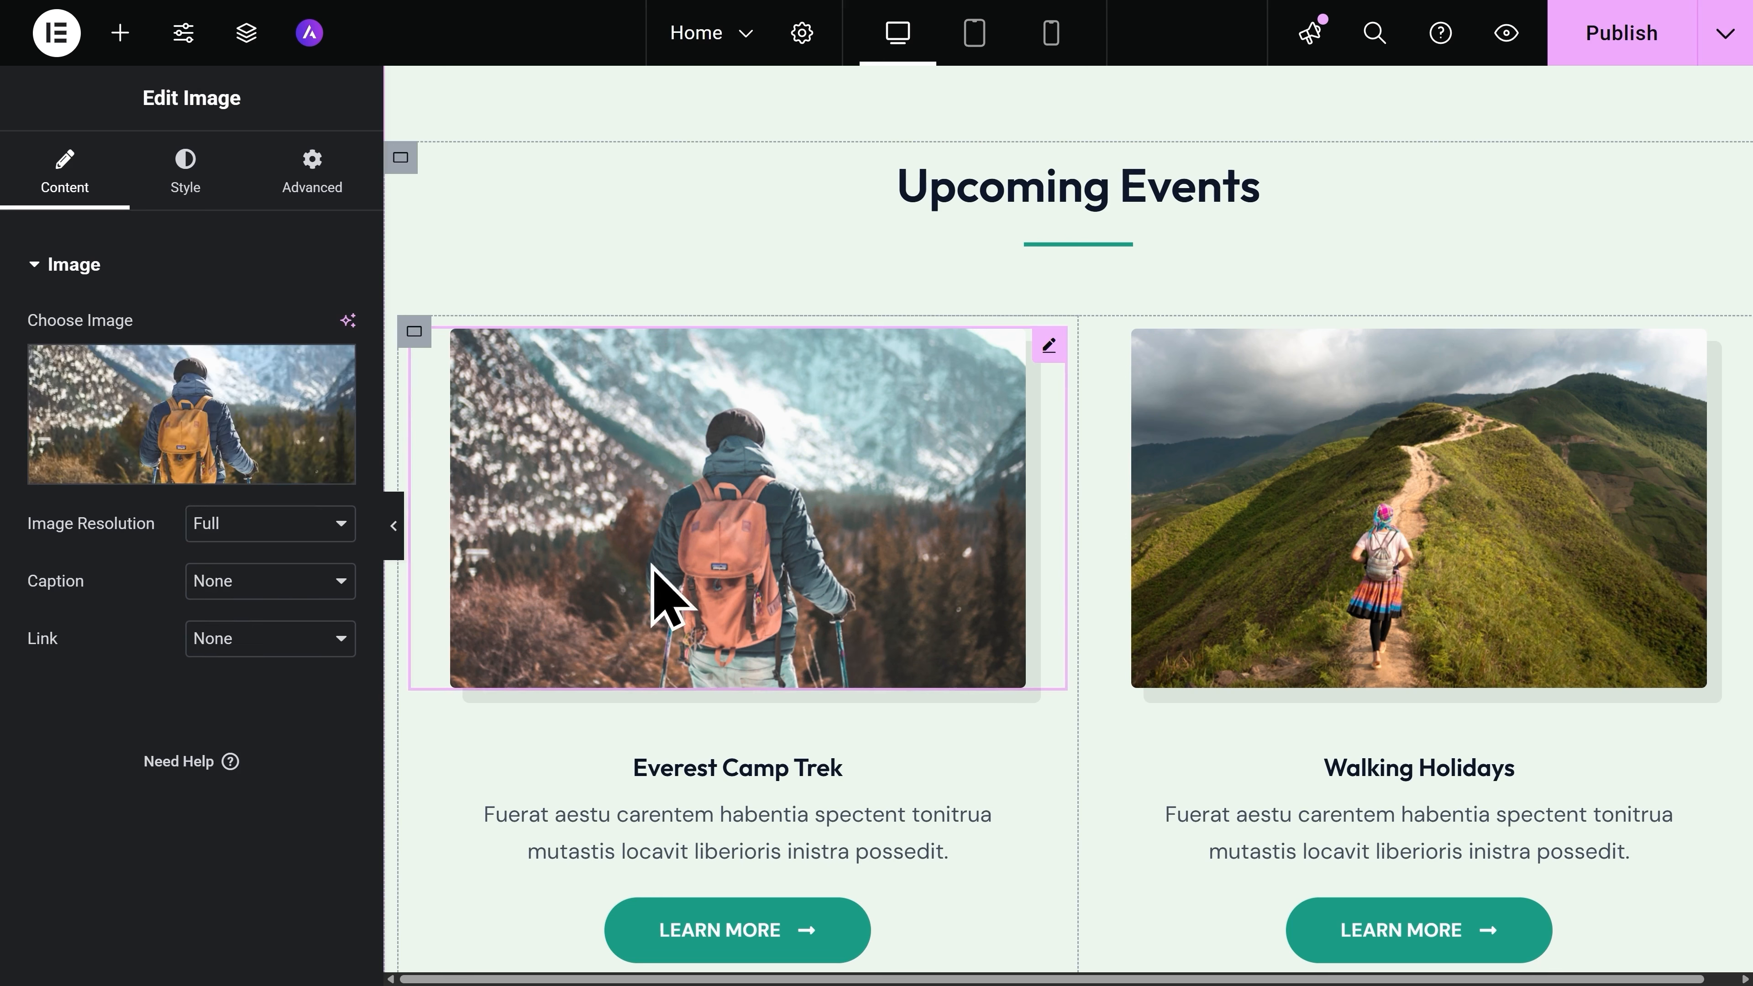
left_click(200, 476)
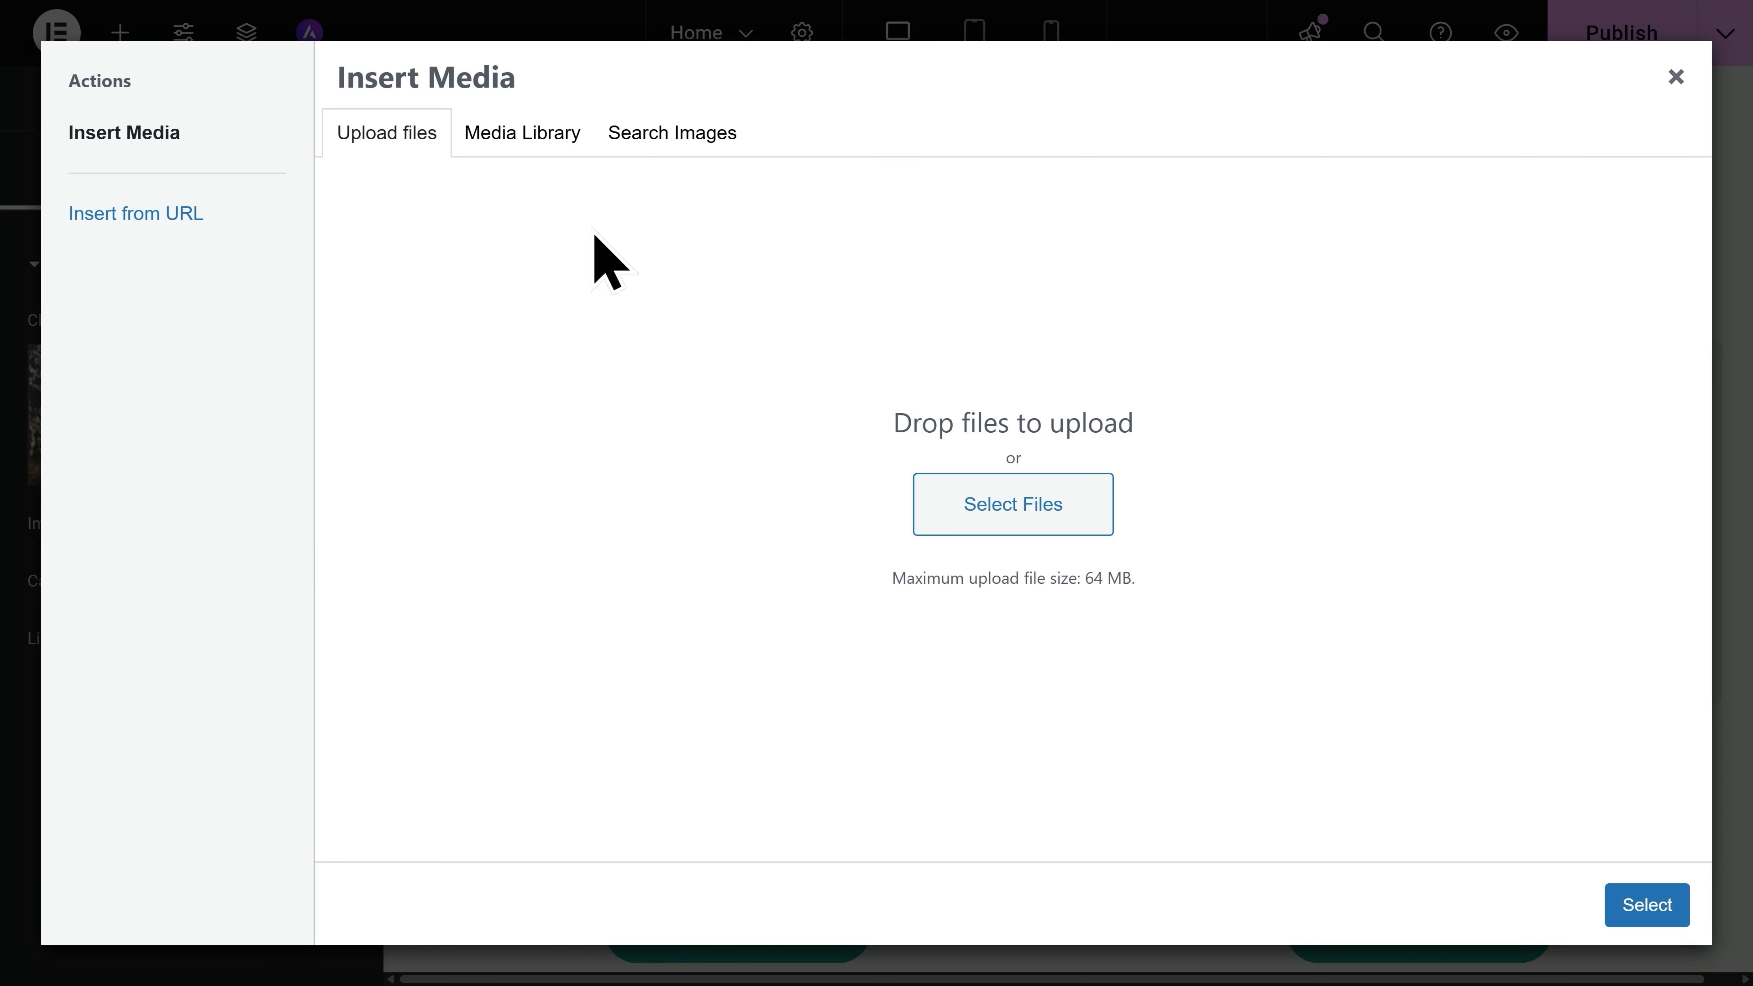
left_click(530, 151)
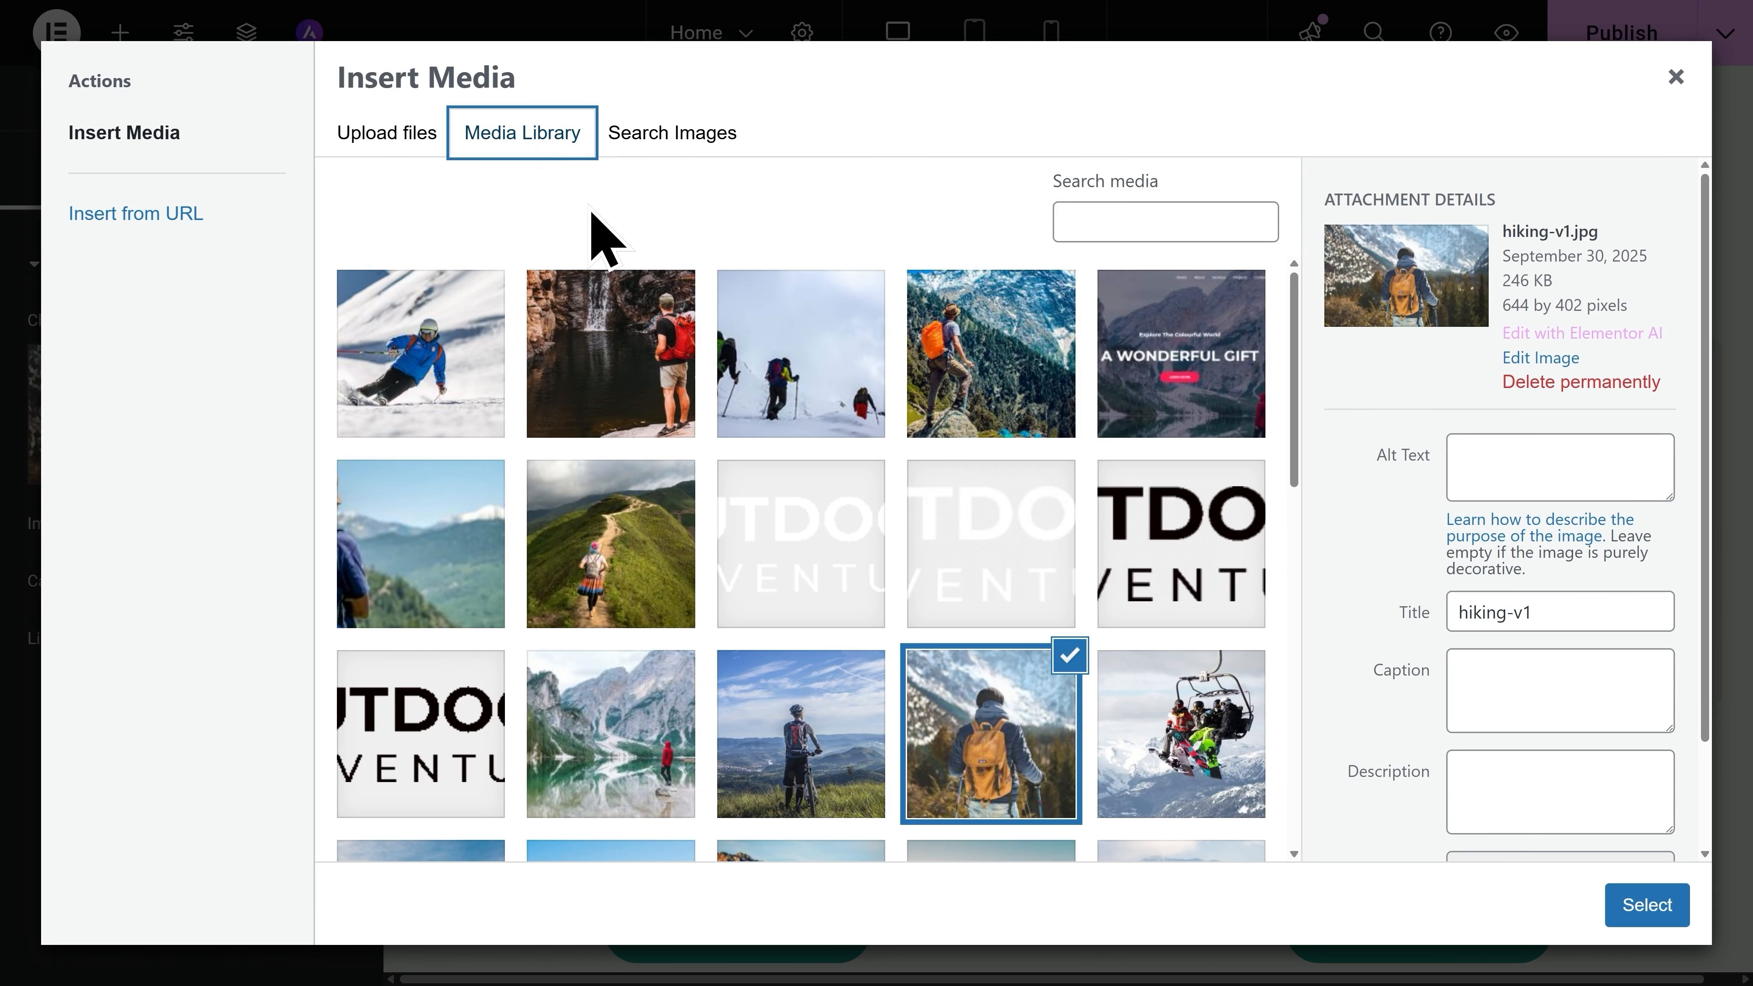
left_click(692, 154)
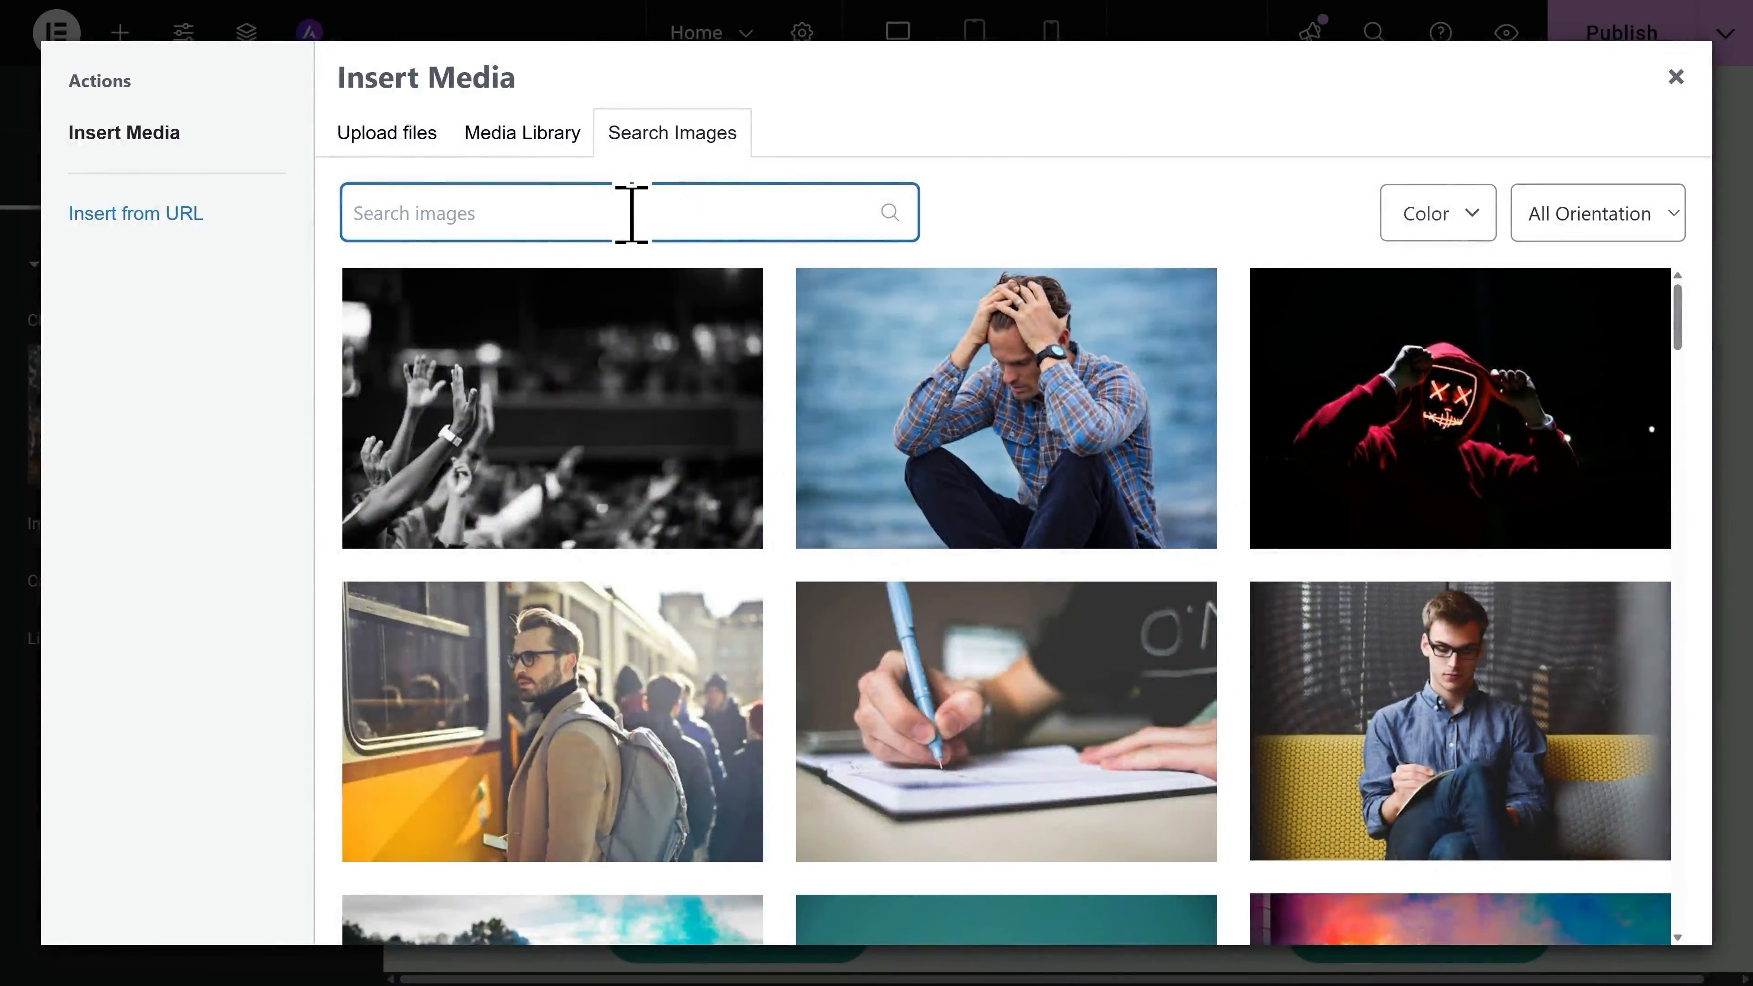
type("Nature")
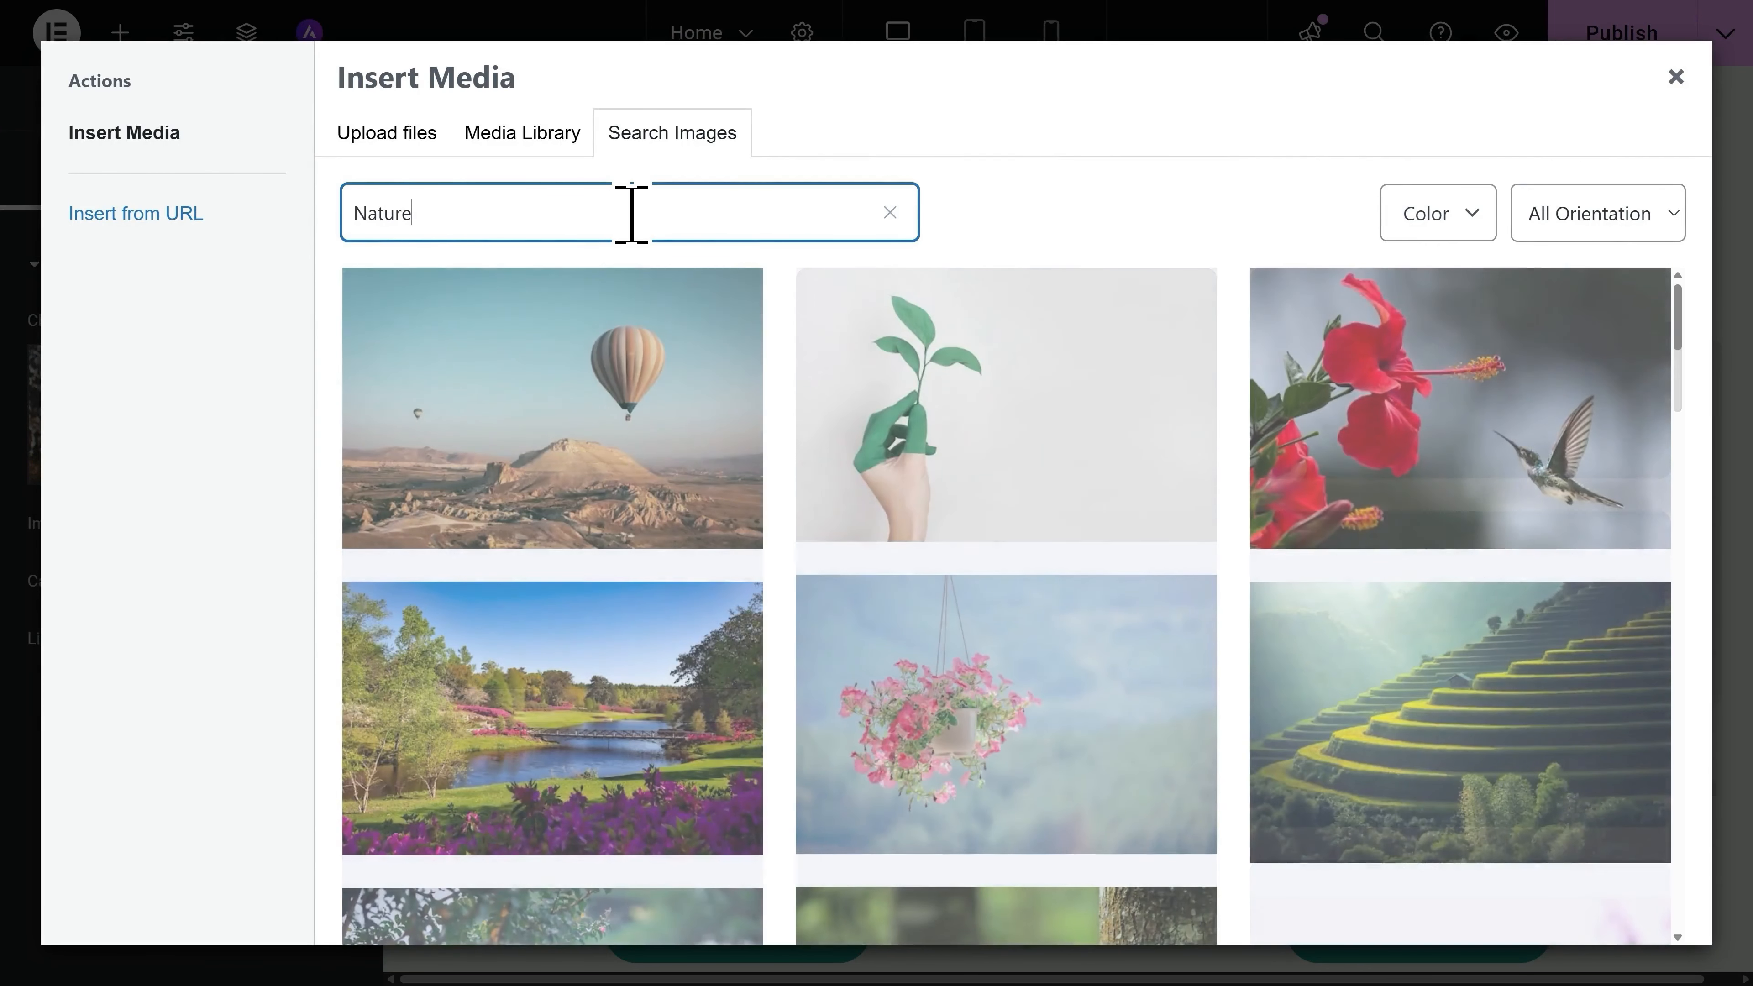
mouse_move(599, 470)
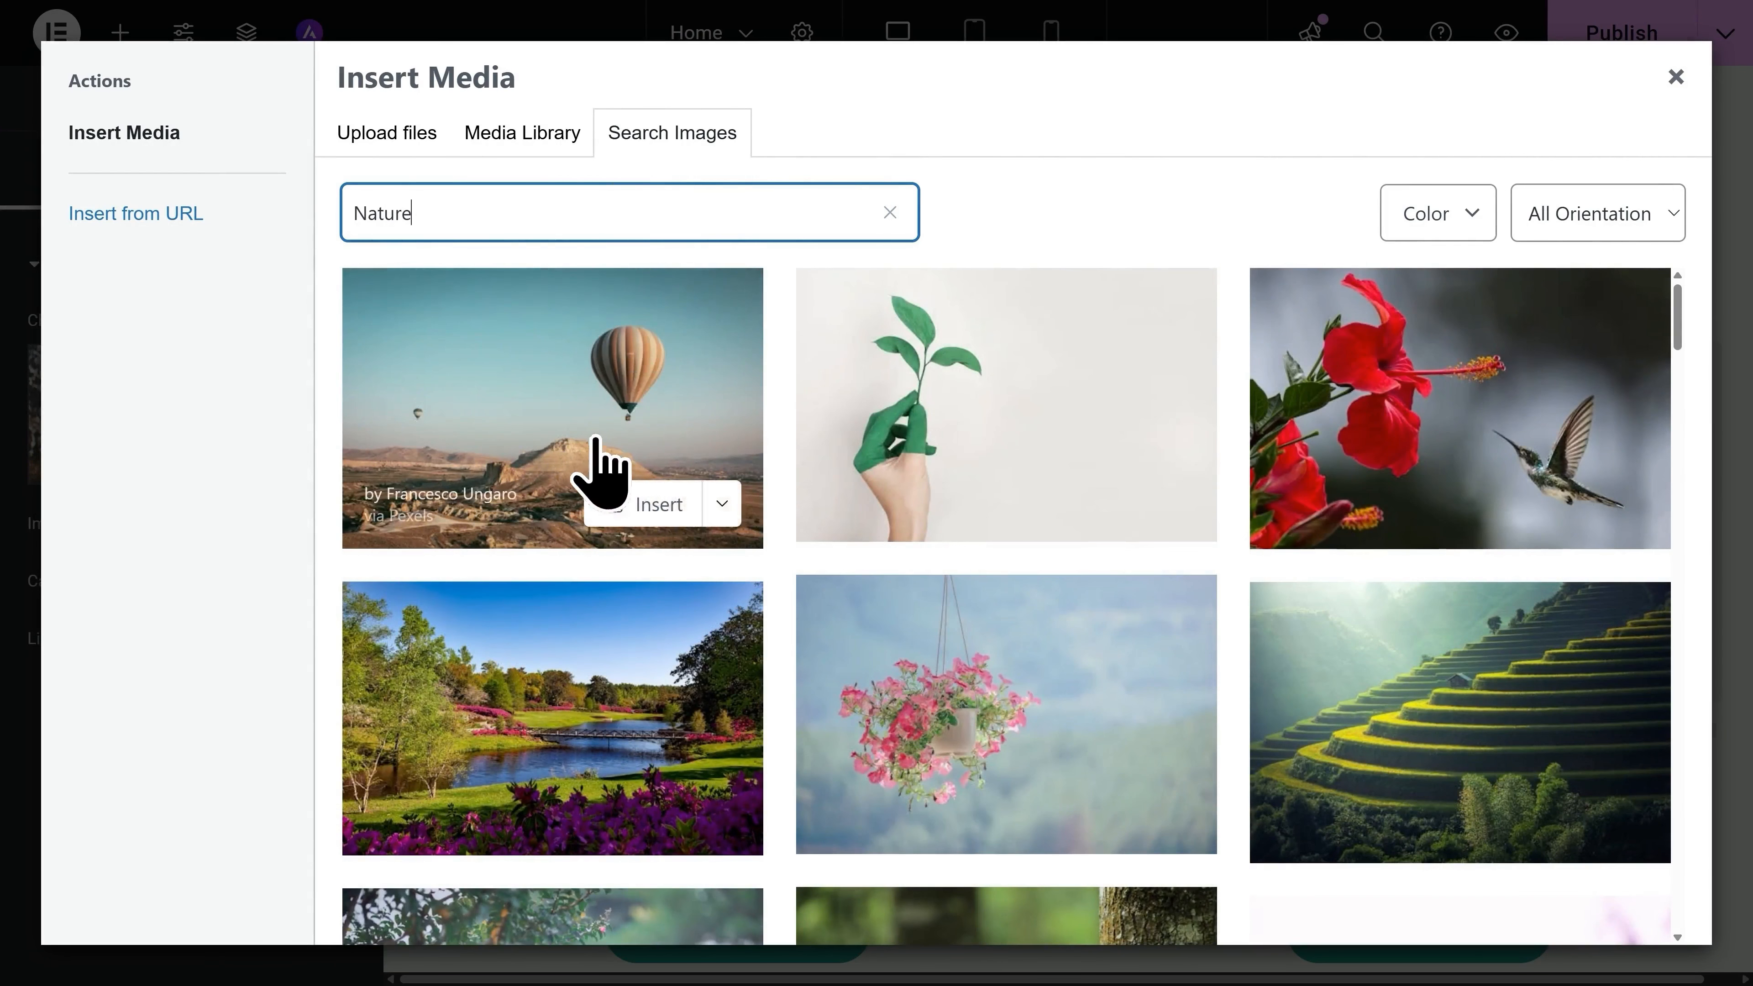
left_click(641, 514)
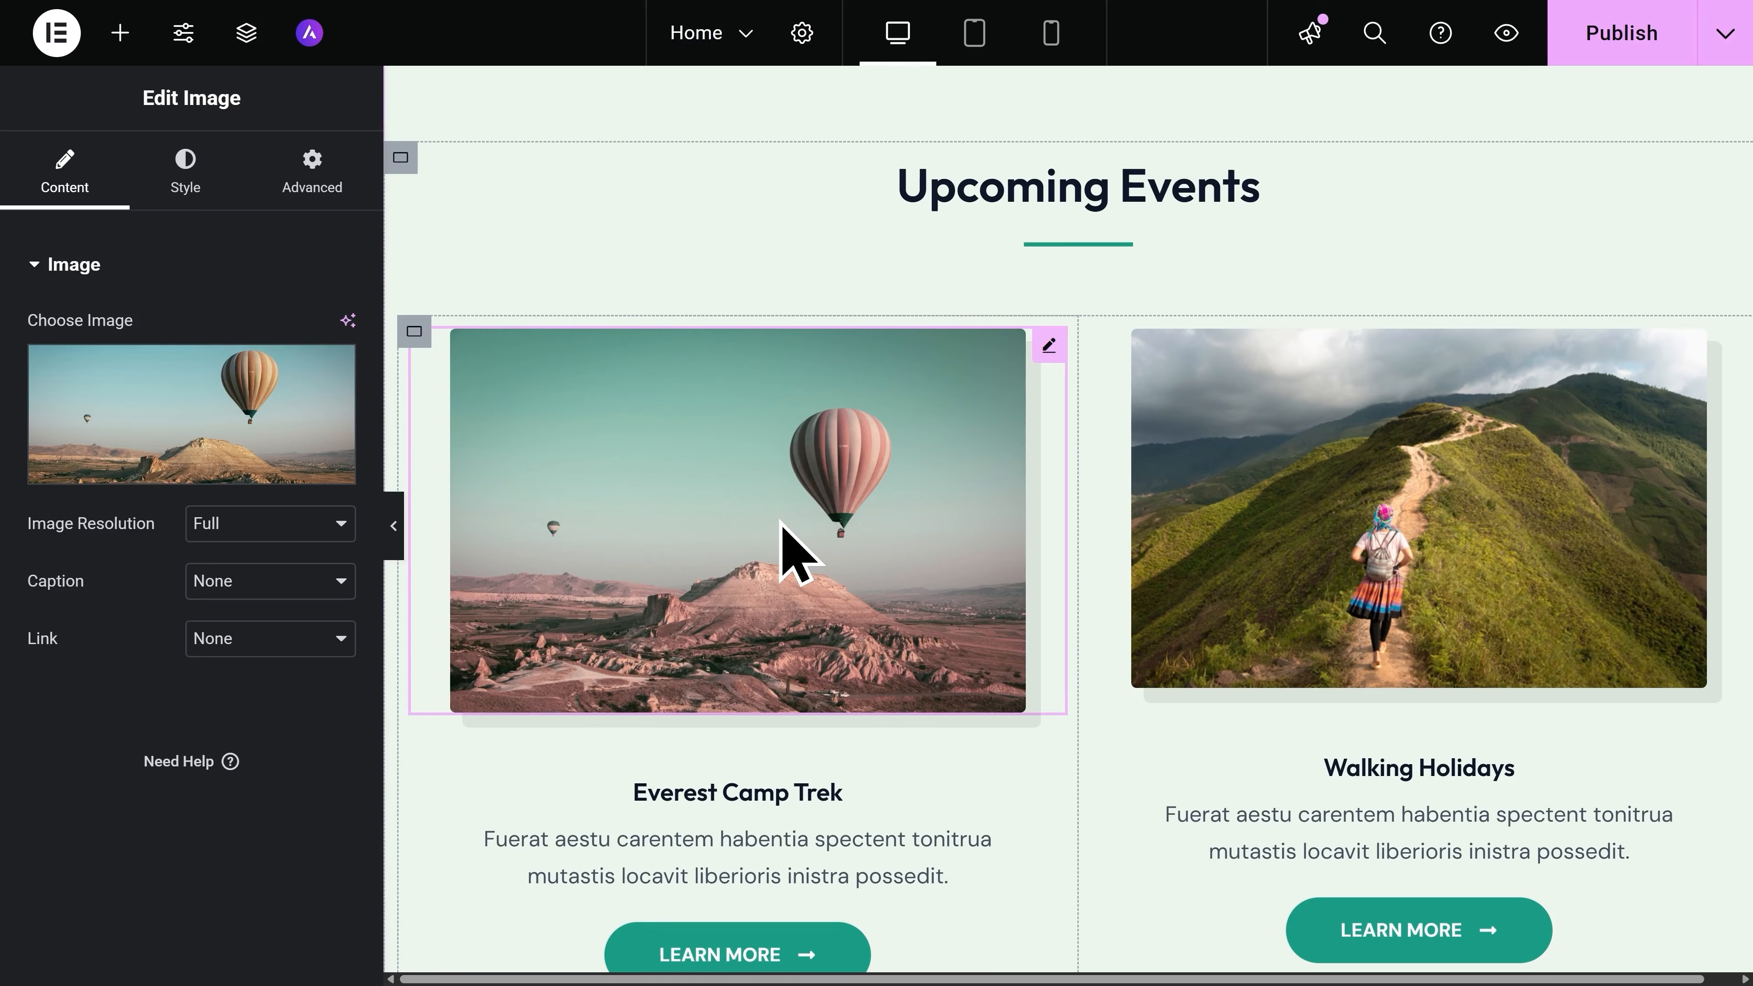
Insert a grid container with two columns and two rows directly above the Upcoming Events section.
scroll(784, 525, "up", 6)
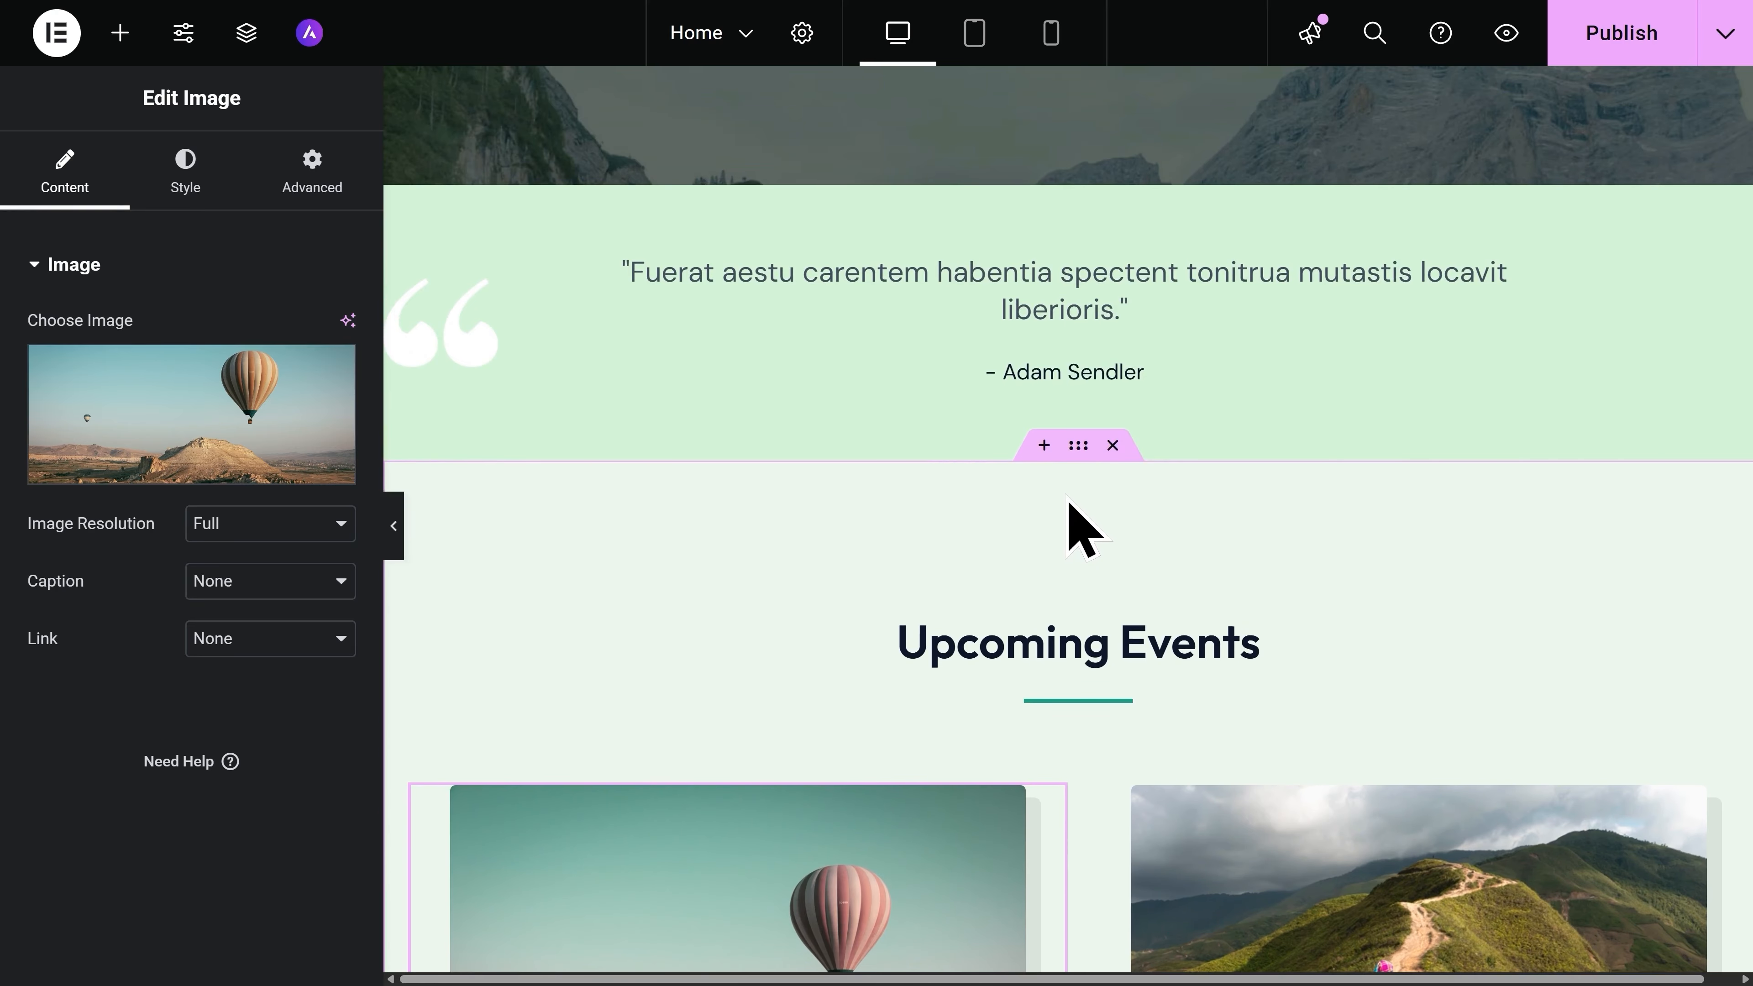
left_click(1043, 445)
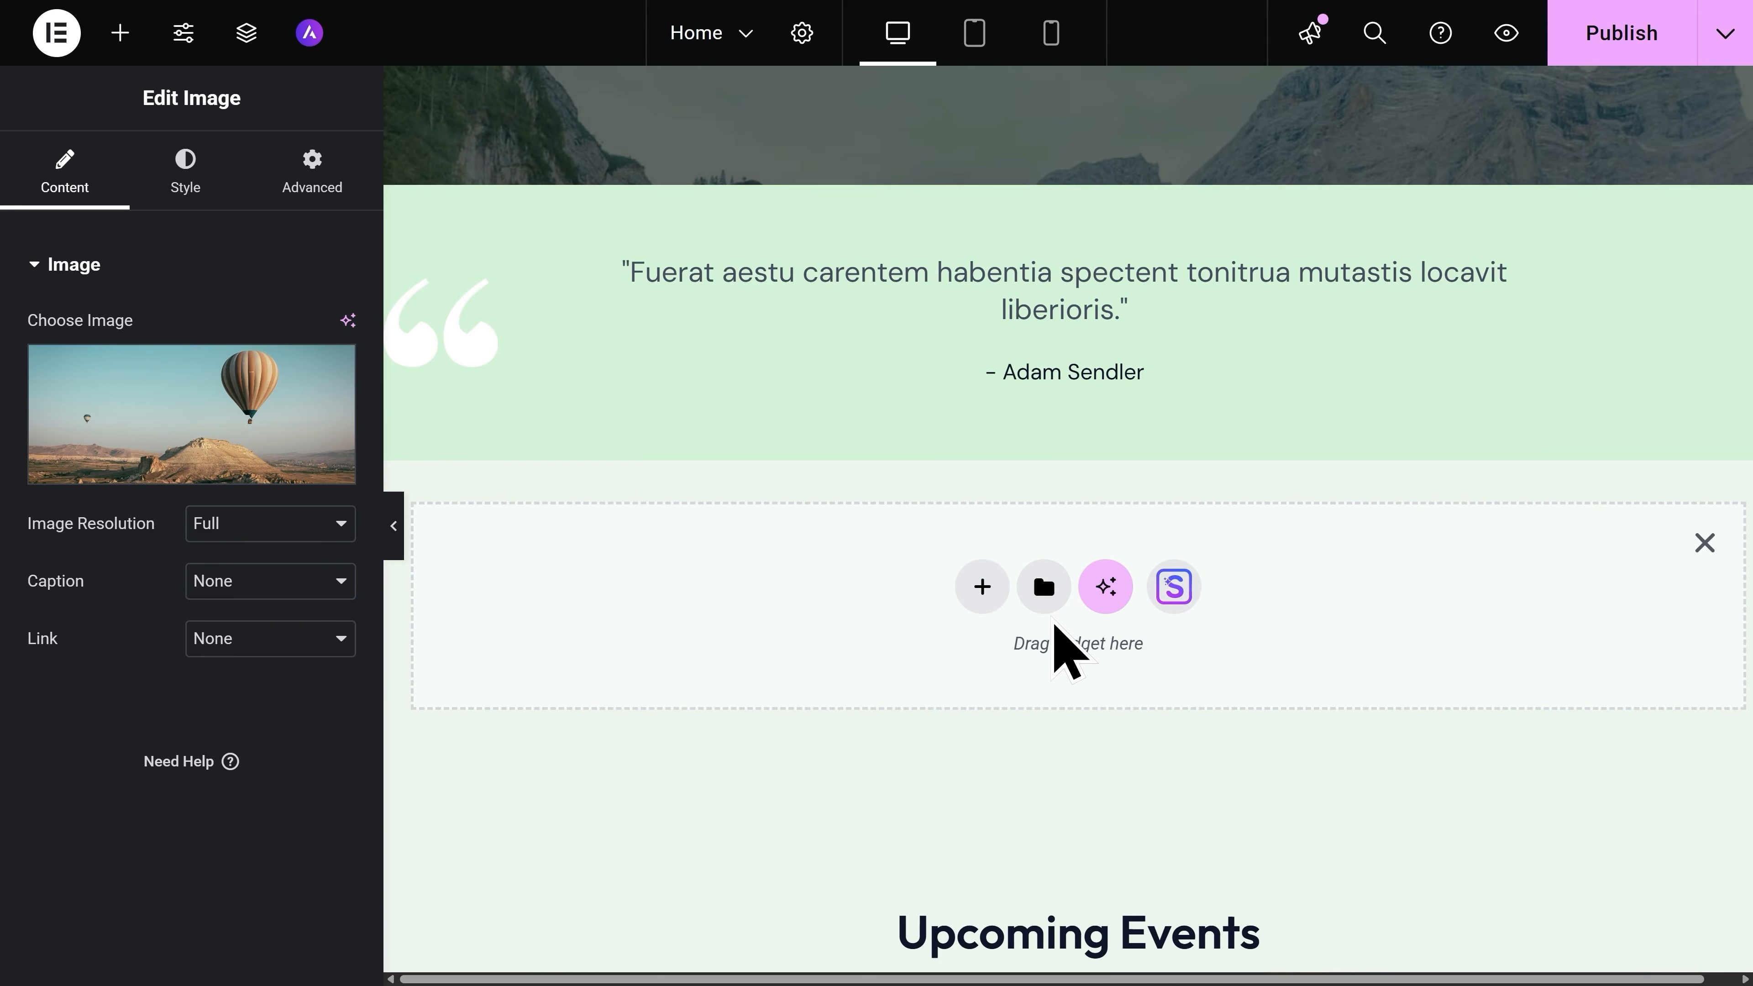
left_click(989, 607)
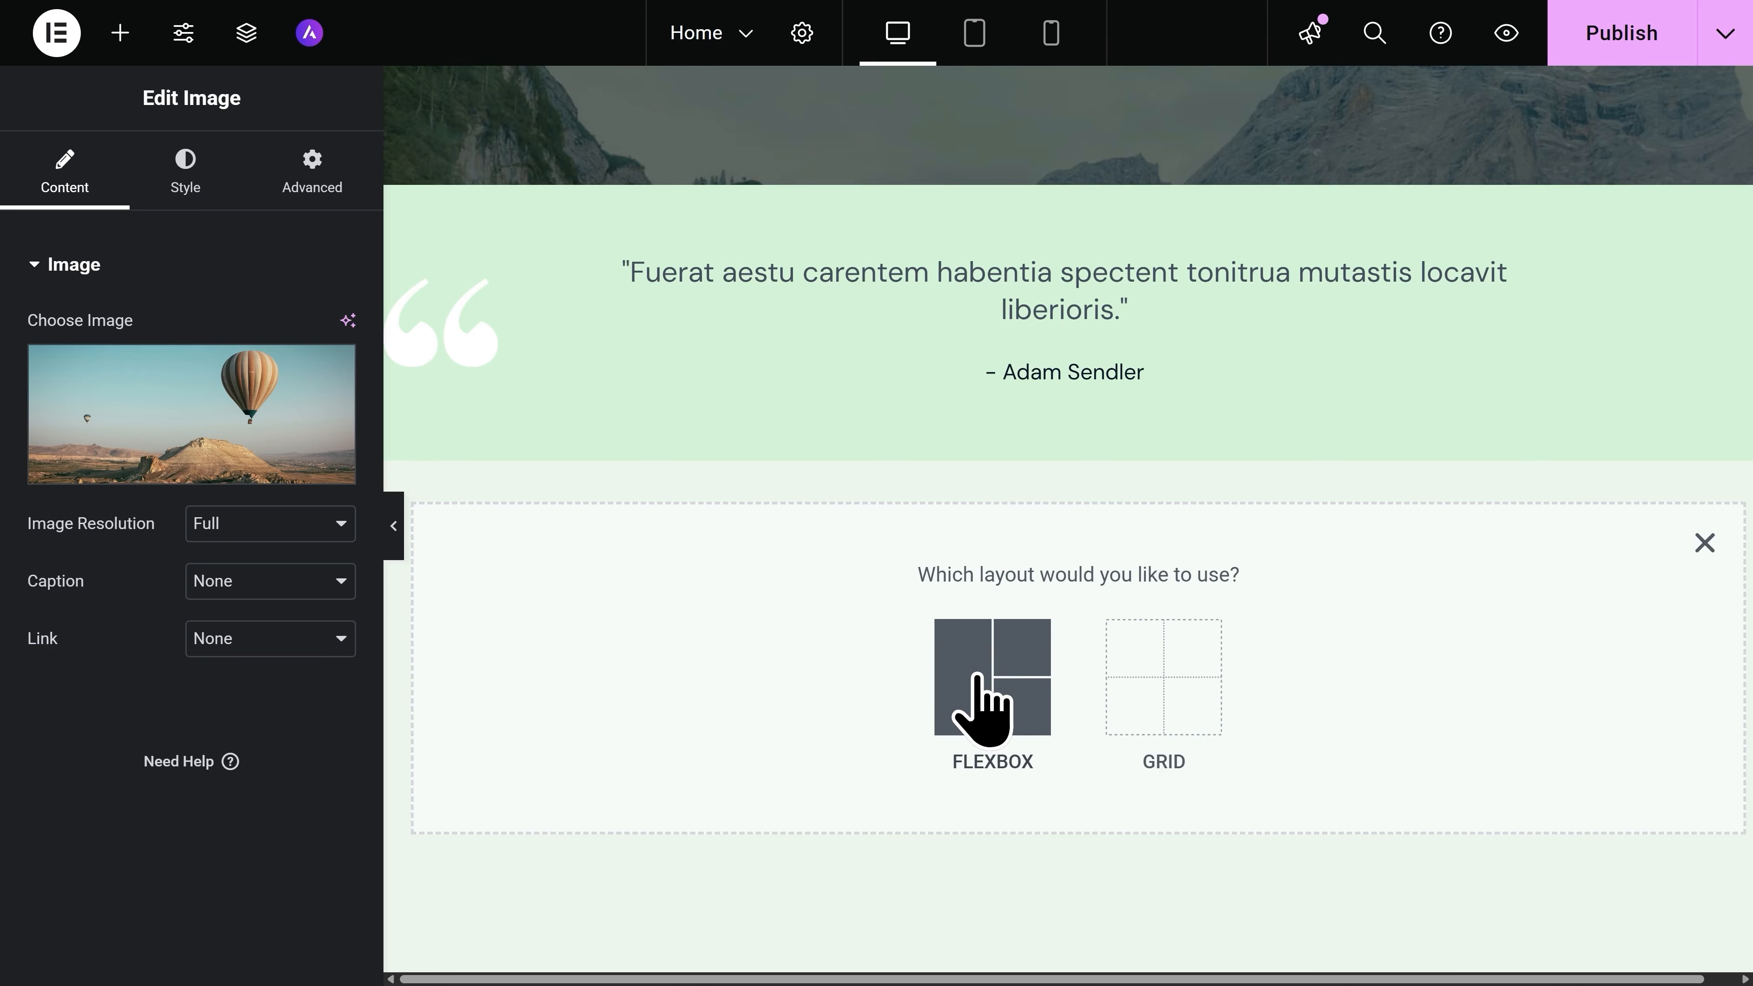
left_click(1166, 683)
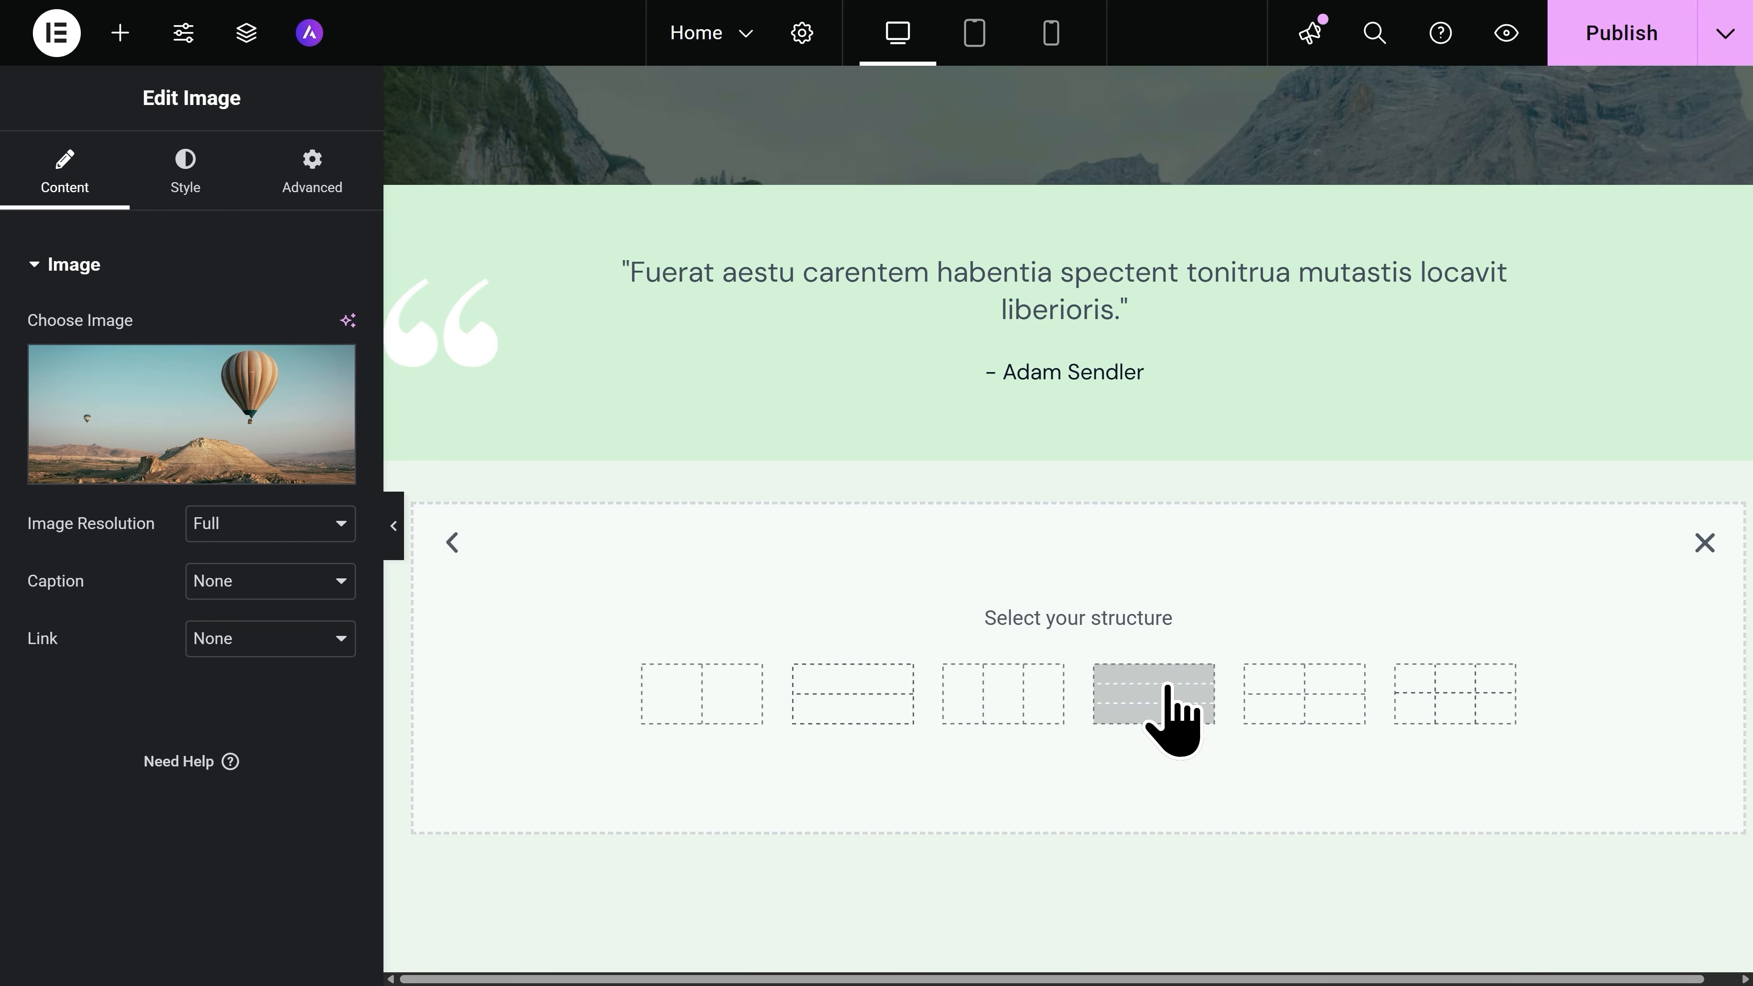
left_click(1304, 704)
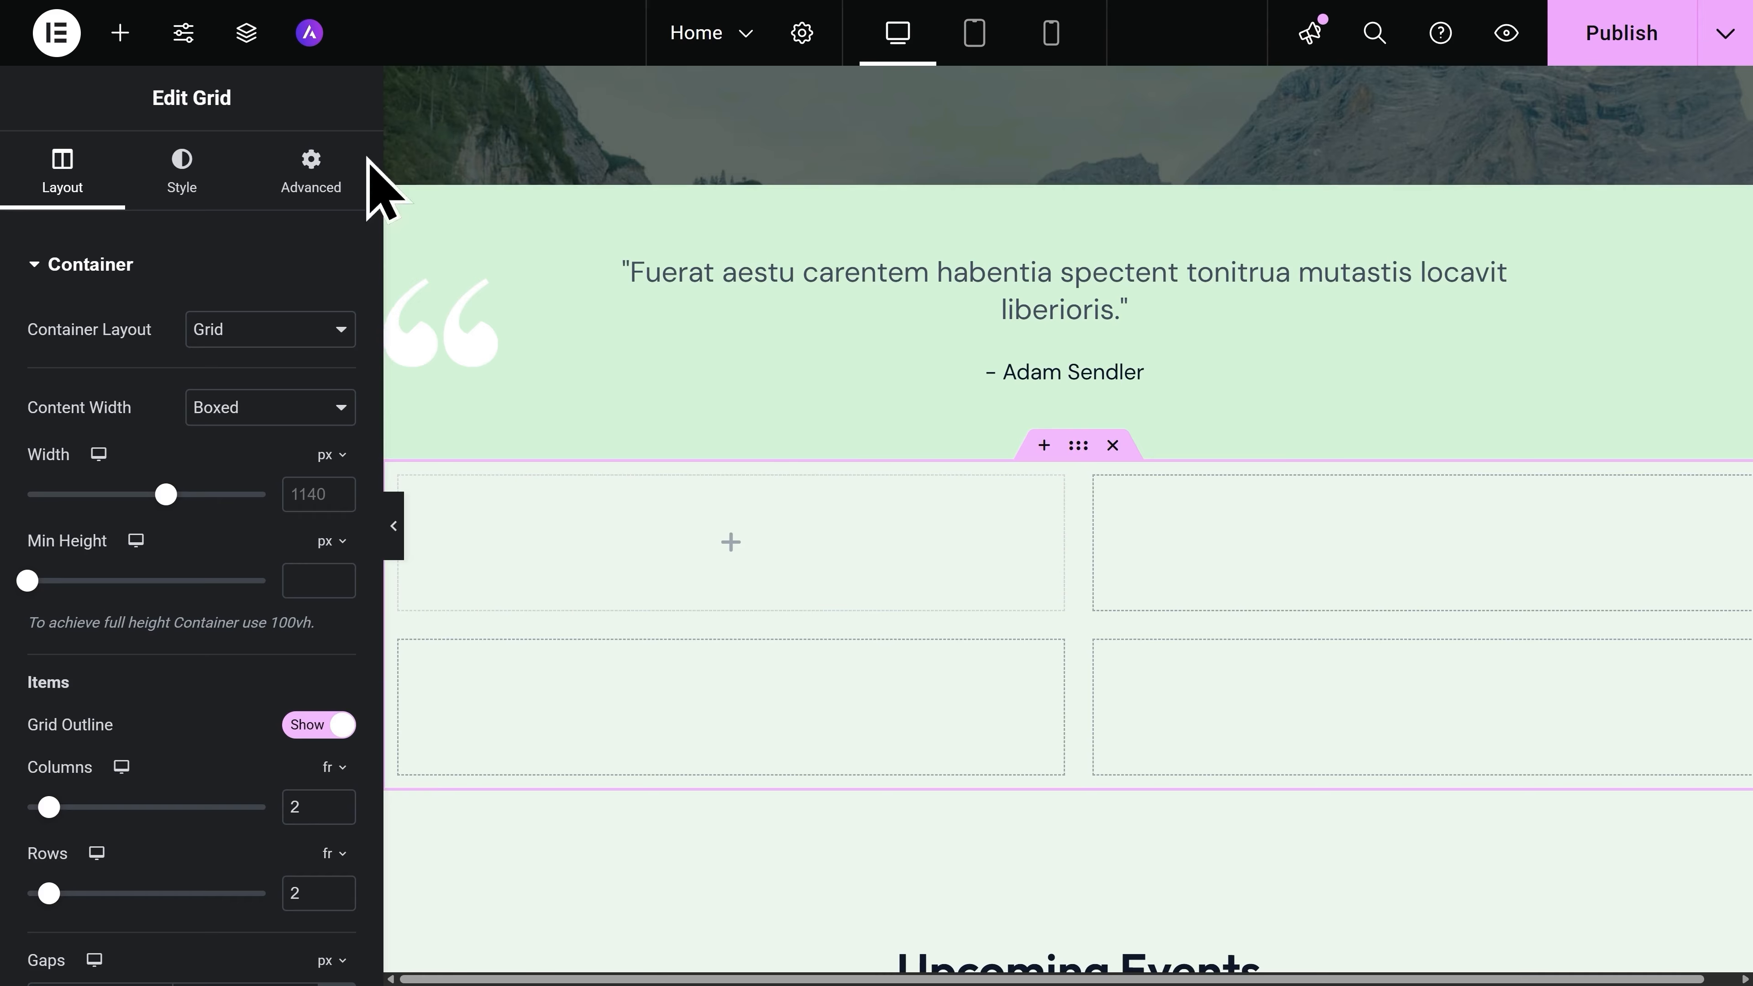
Place a Heading widget in the new grid's first cell, and delete the whole grid container.
left_click(121, 50)
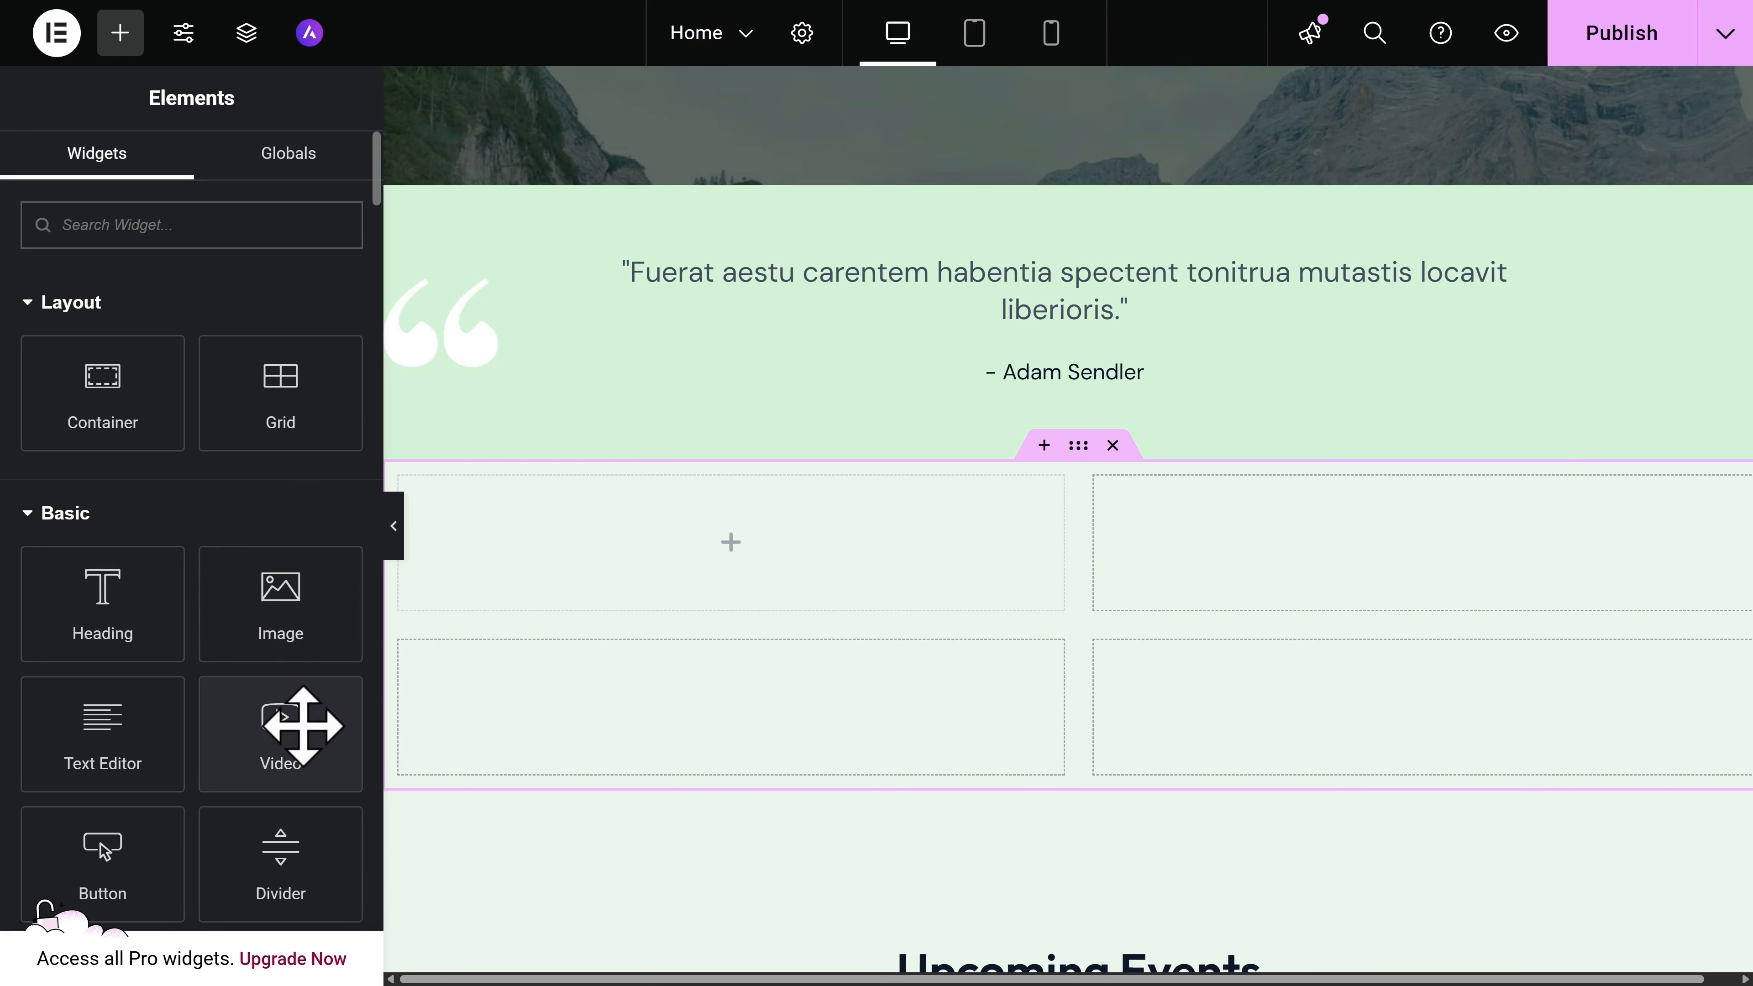
left_click_drag(199, 652, 652, 560)
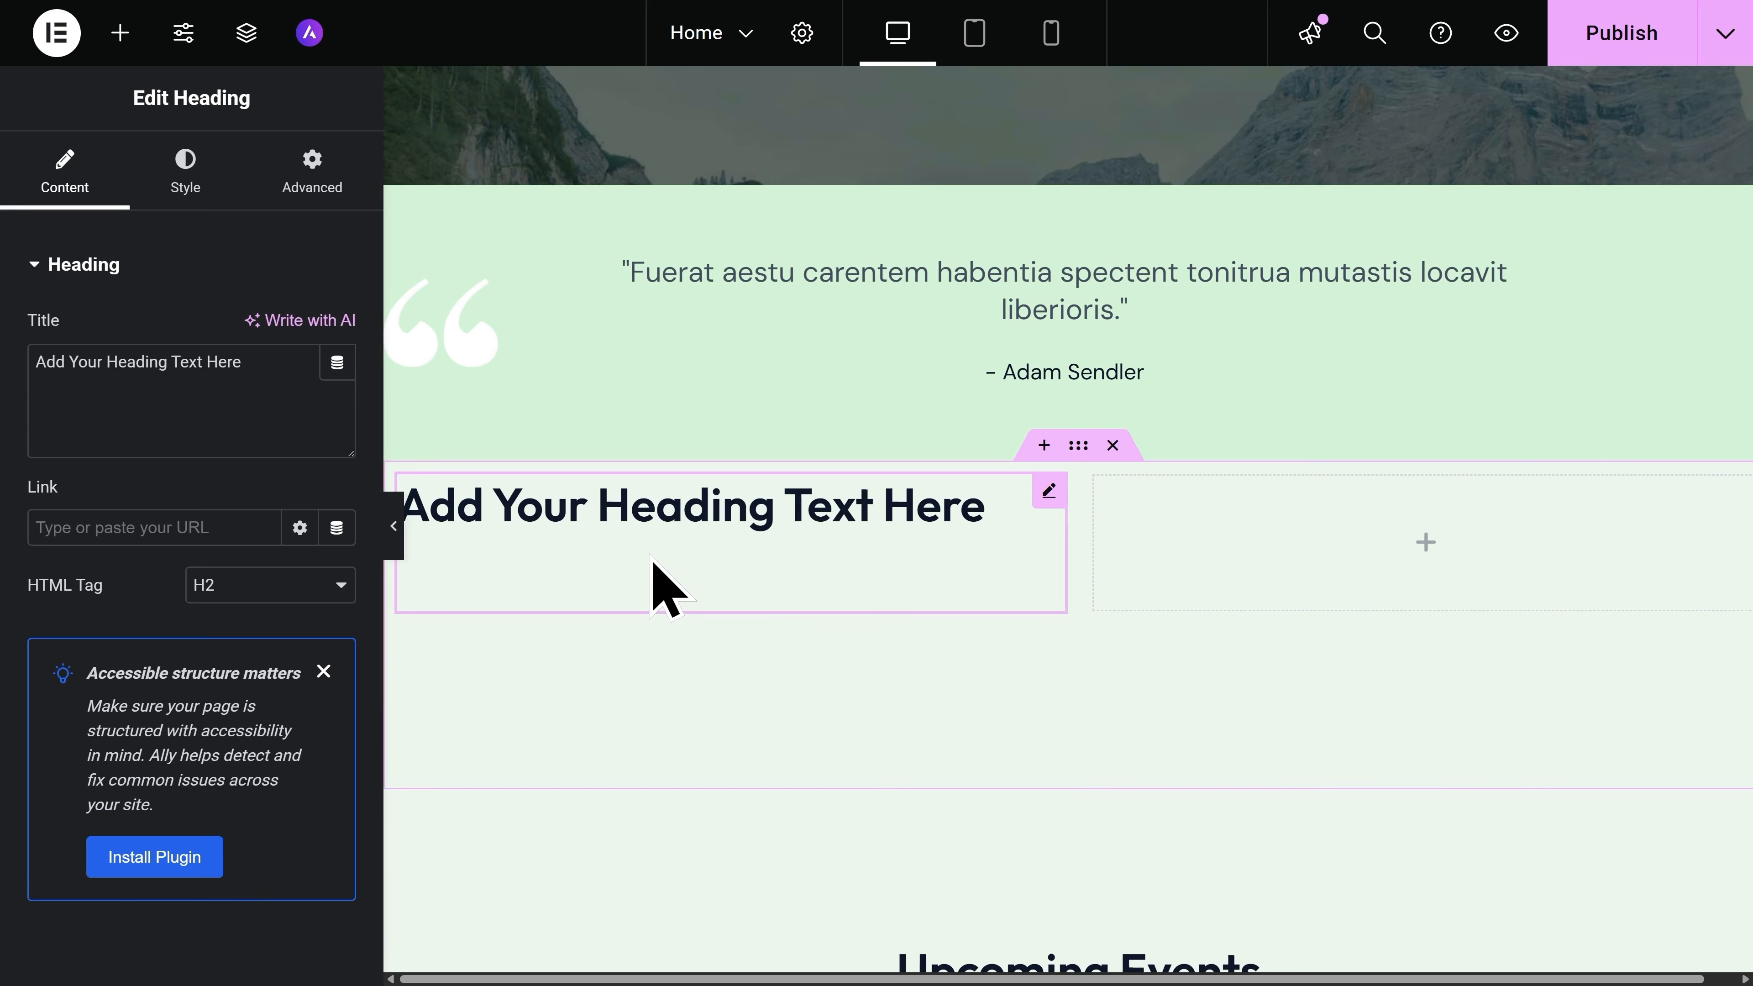
left_click(1113, 445)
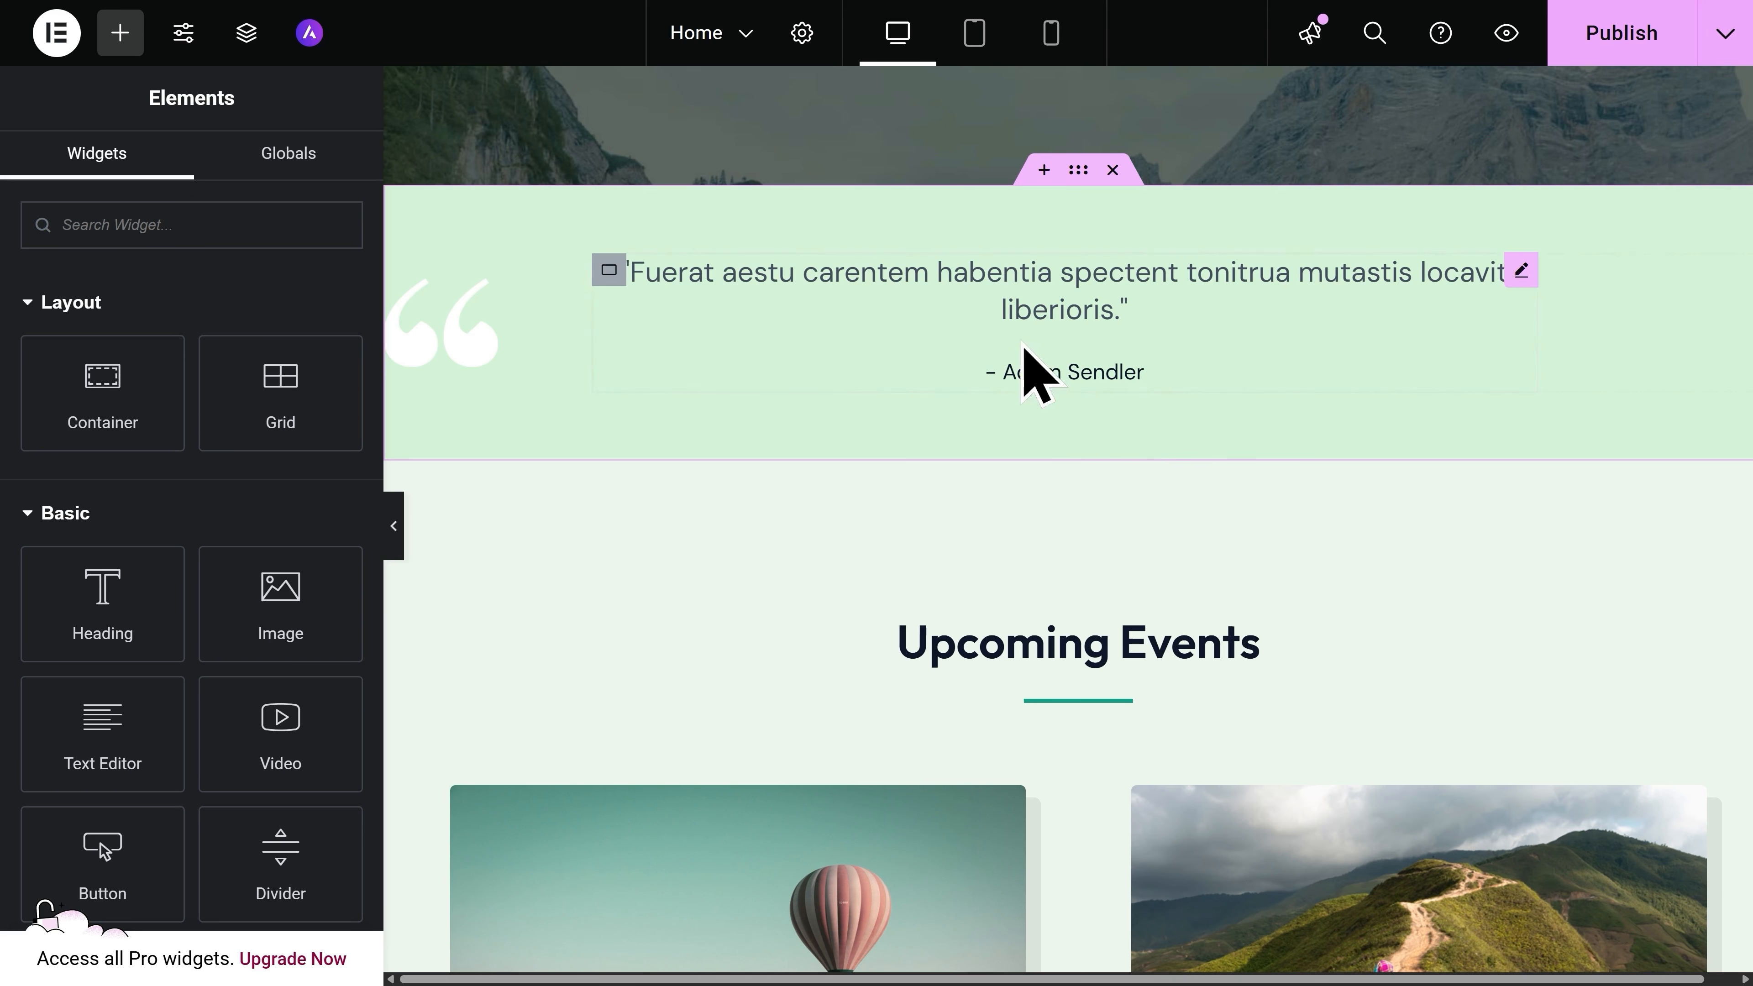
Save the home page while adding a new page, and fill the new page from the Planet Earth starter template.
left_click(714, 50)
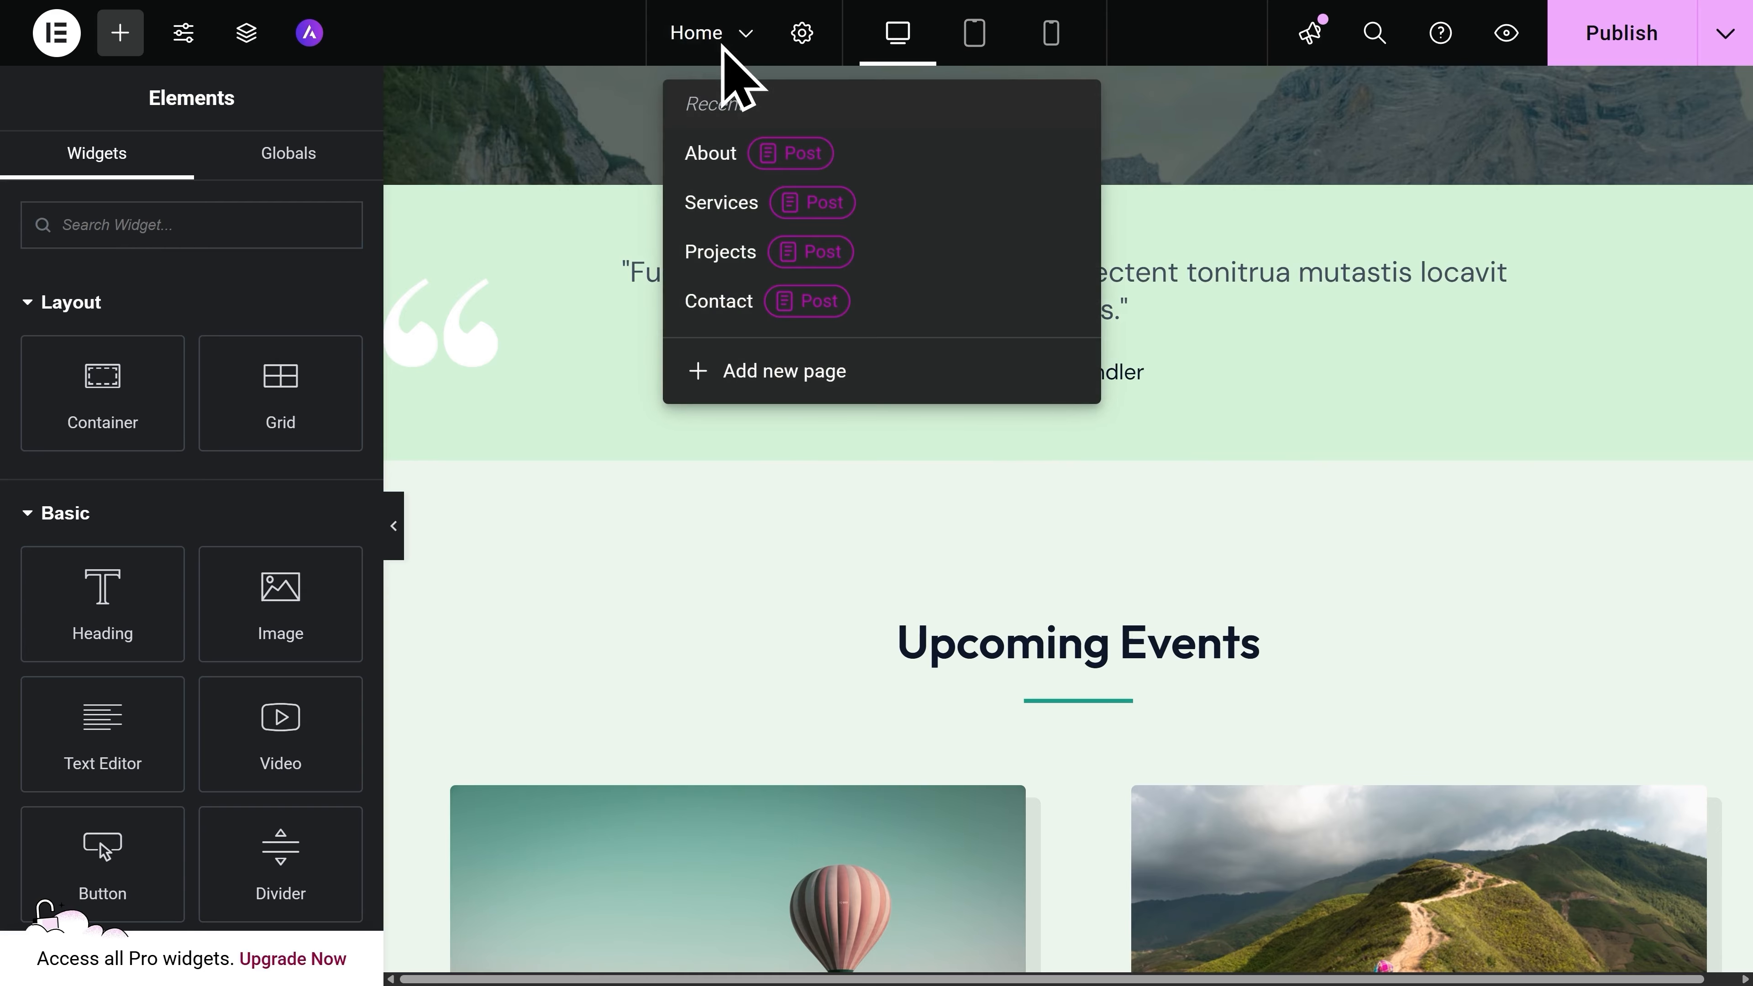
left_click(856, 375)
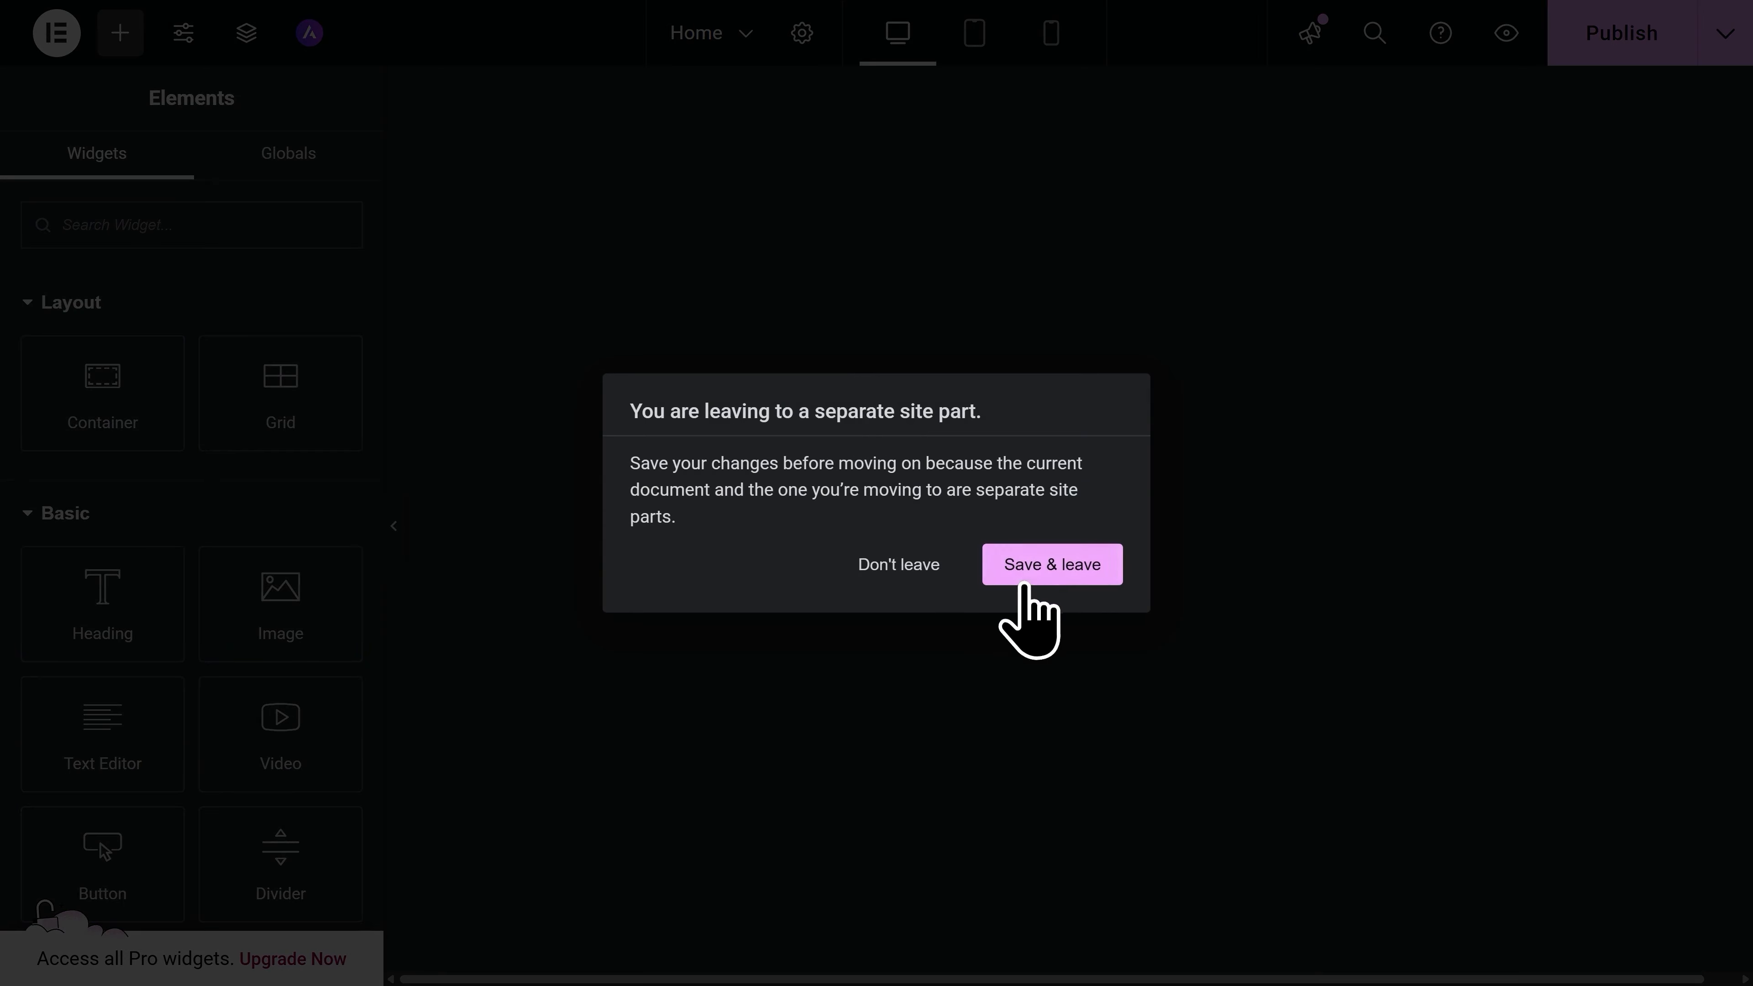
left_click(1053, 583)
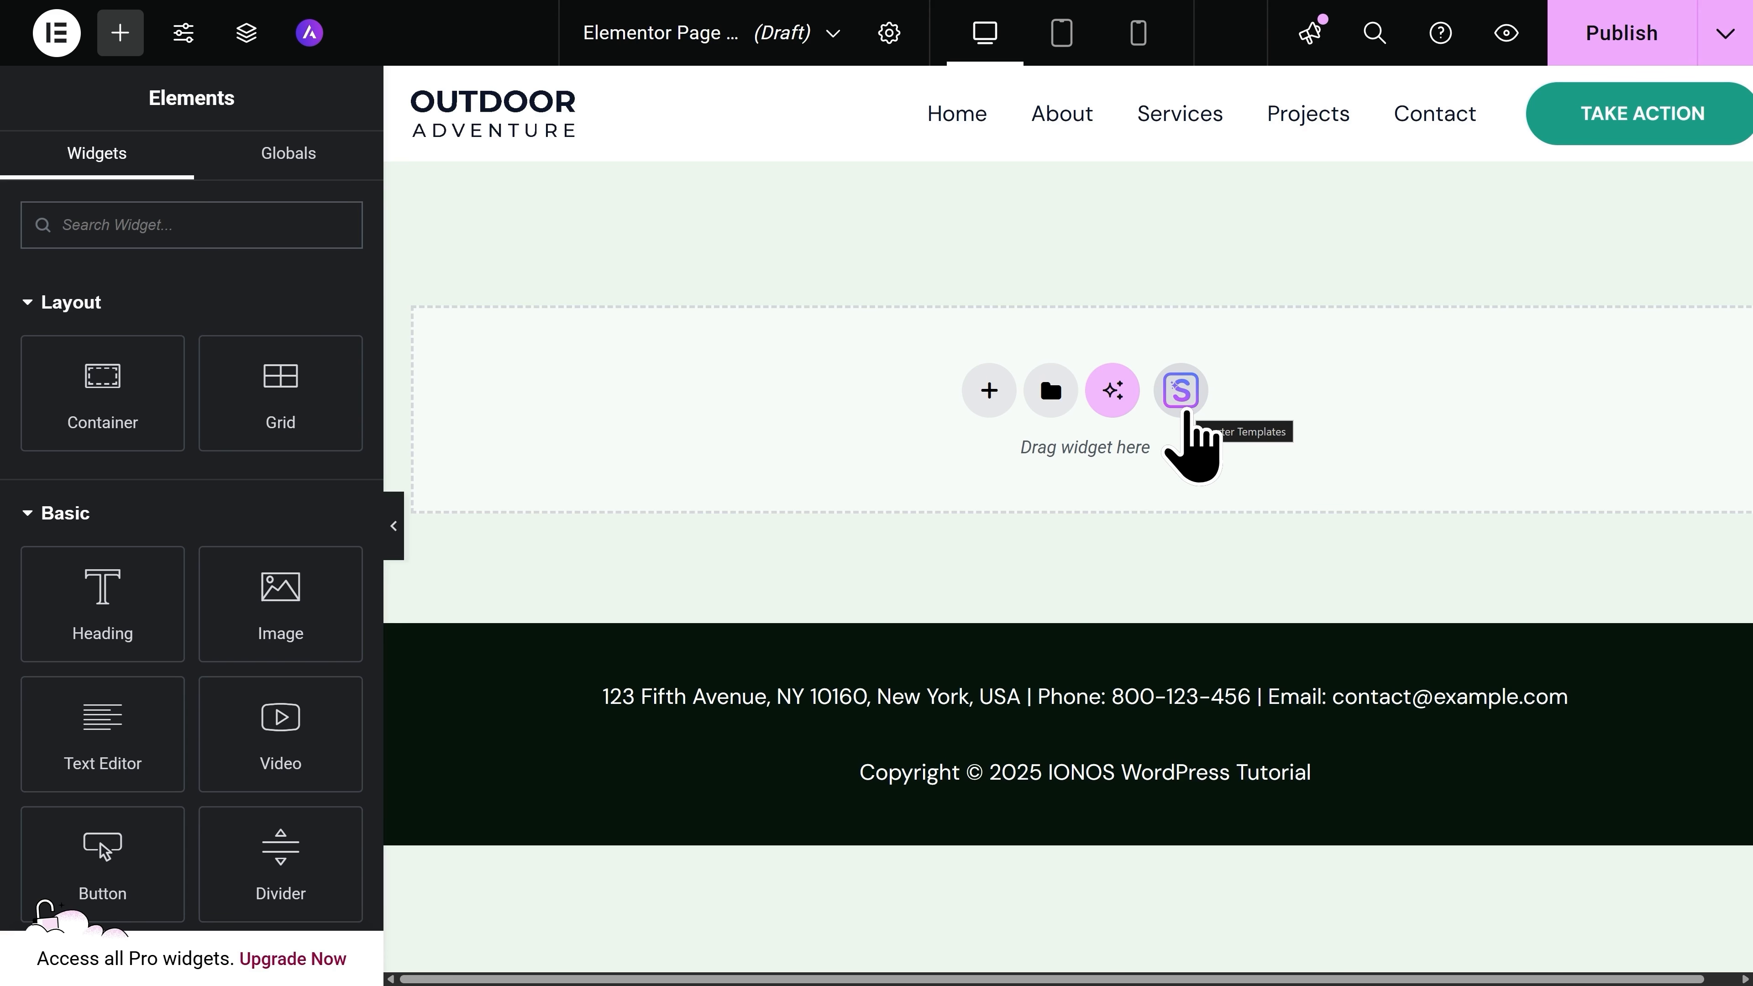
left_click(1181, 393)
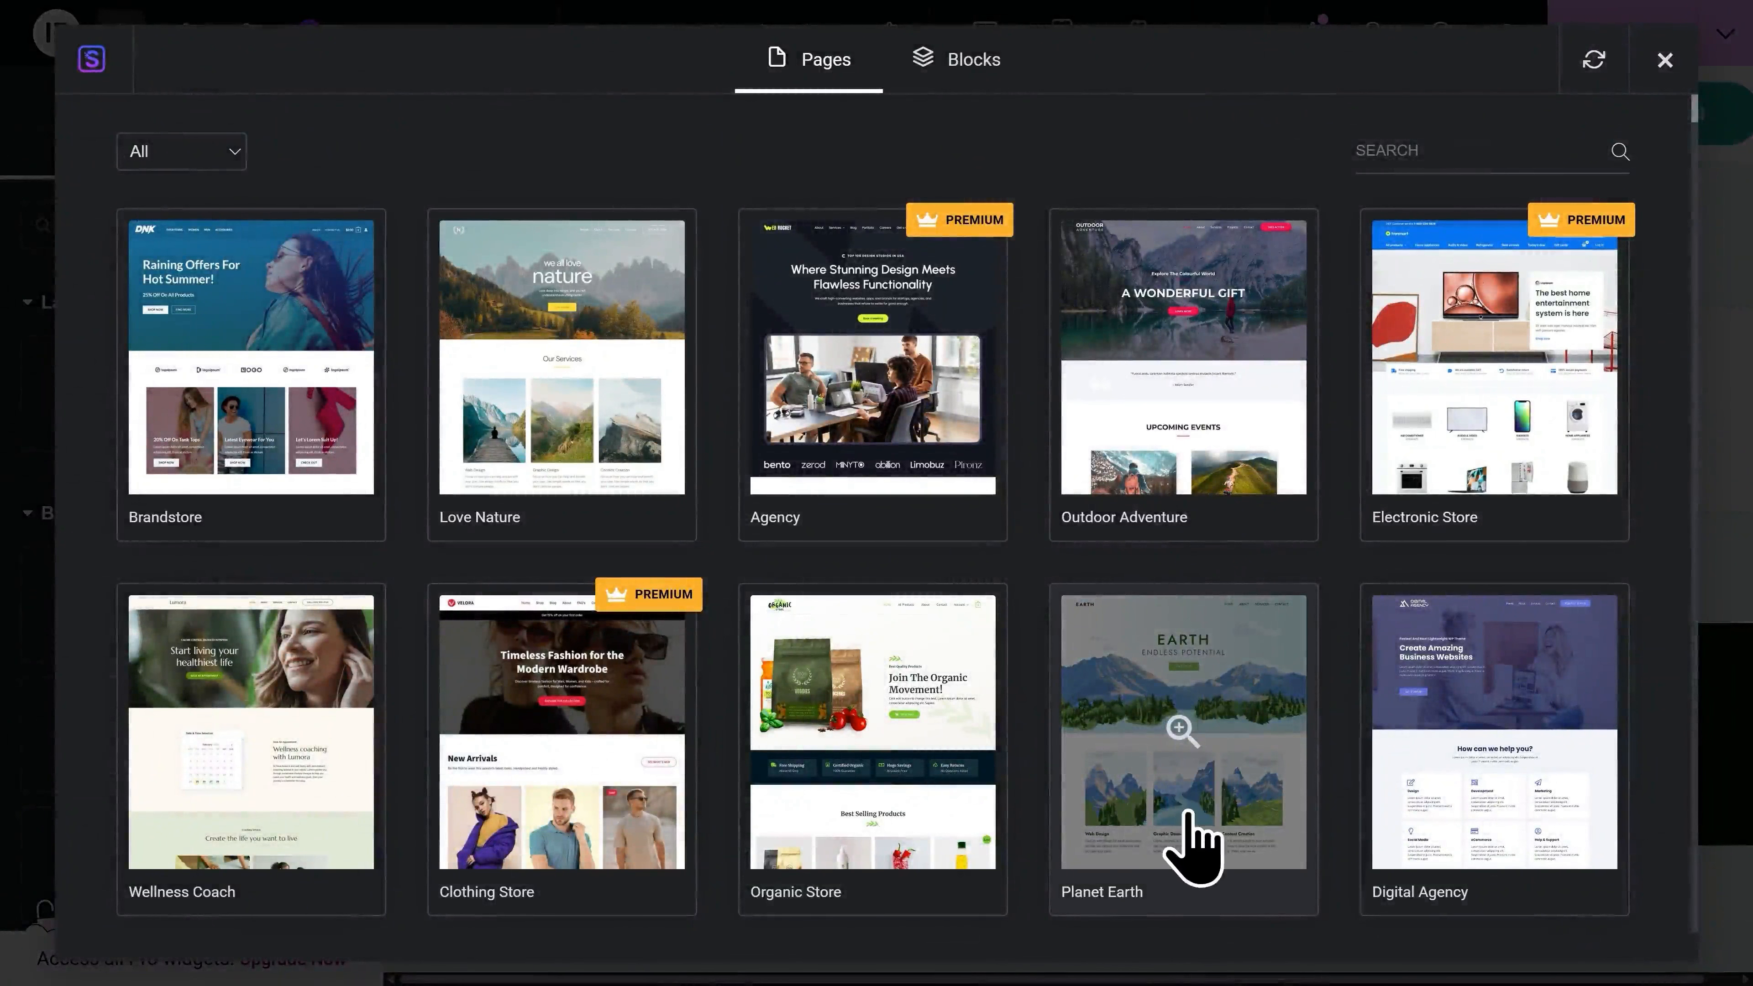
left_click(1184, 846)
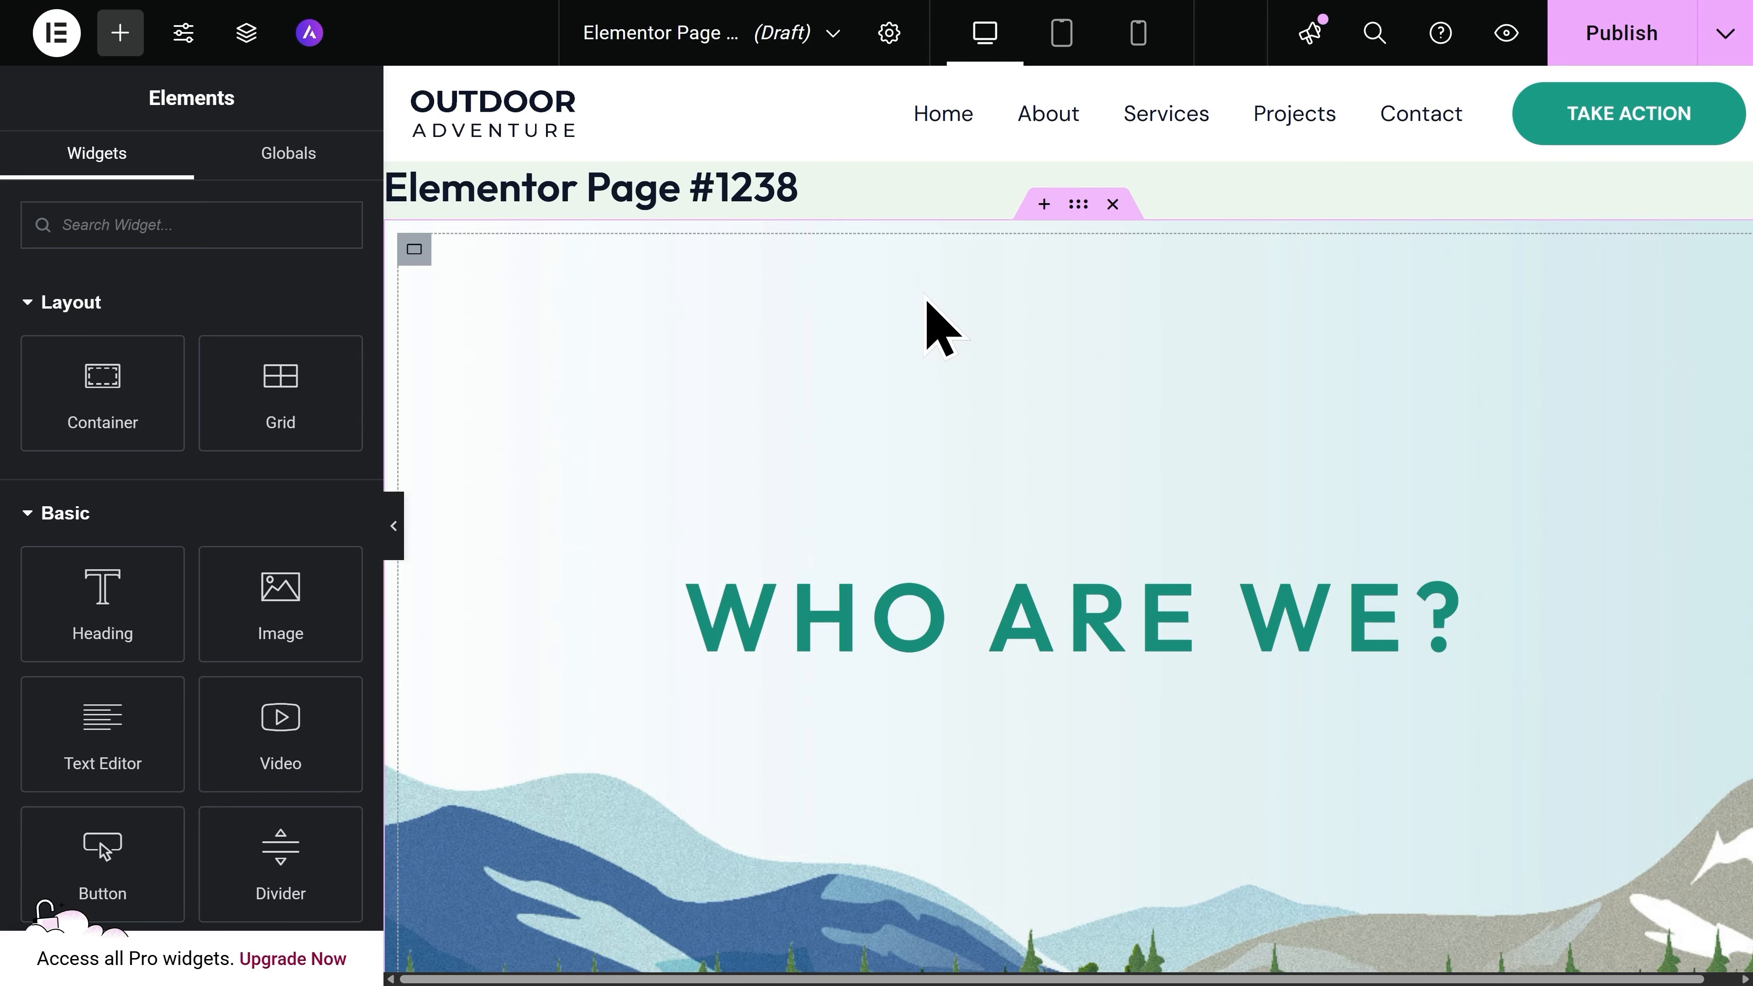
Set the new page's title to "Who Are We?" in its page settings.
left_click(889, 33)
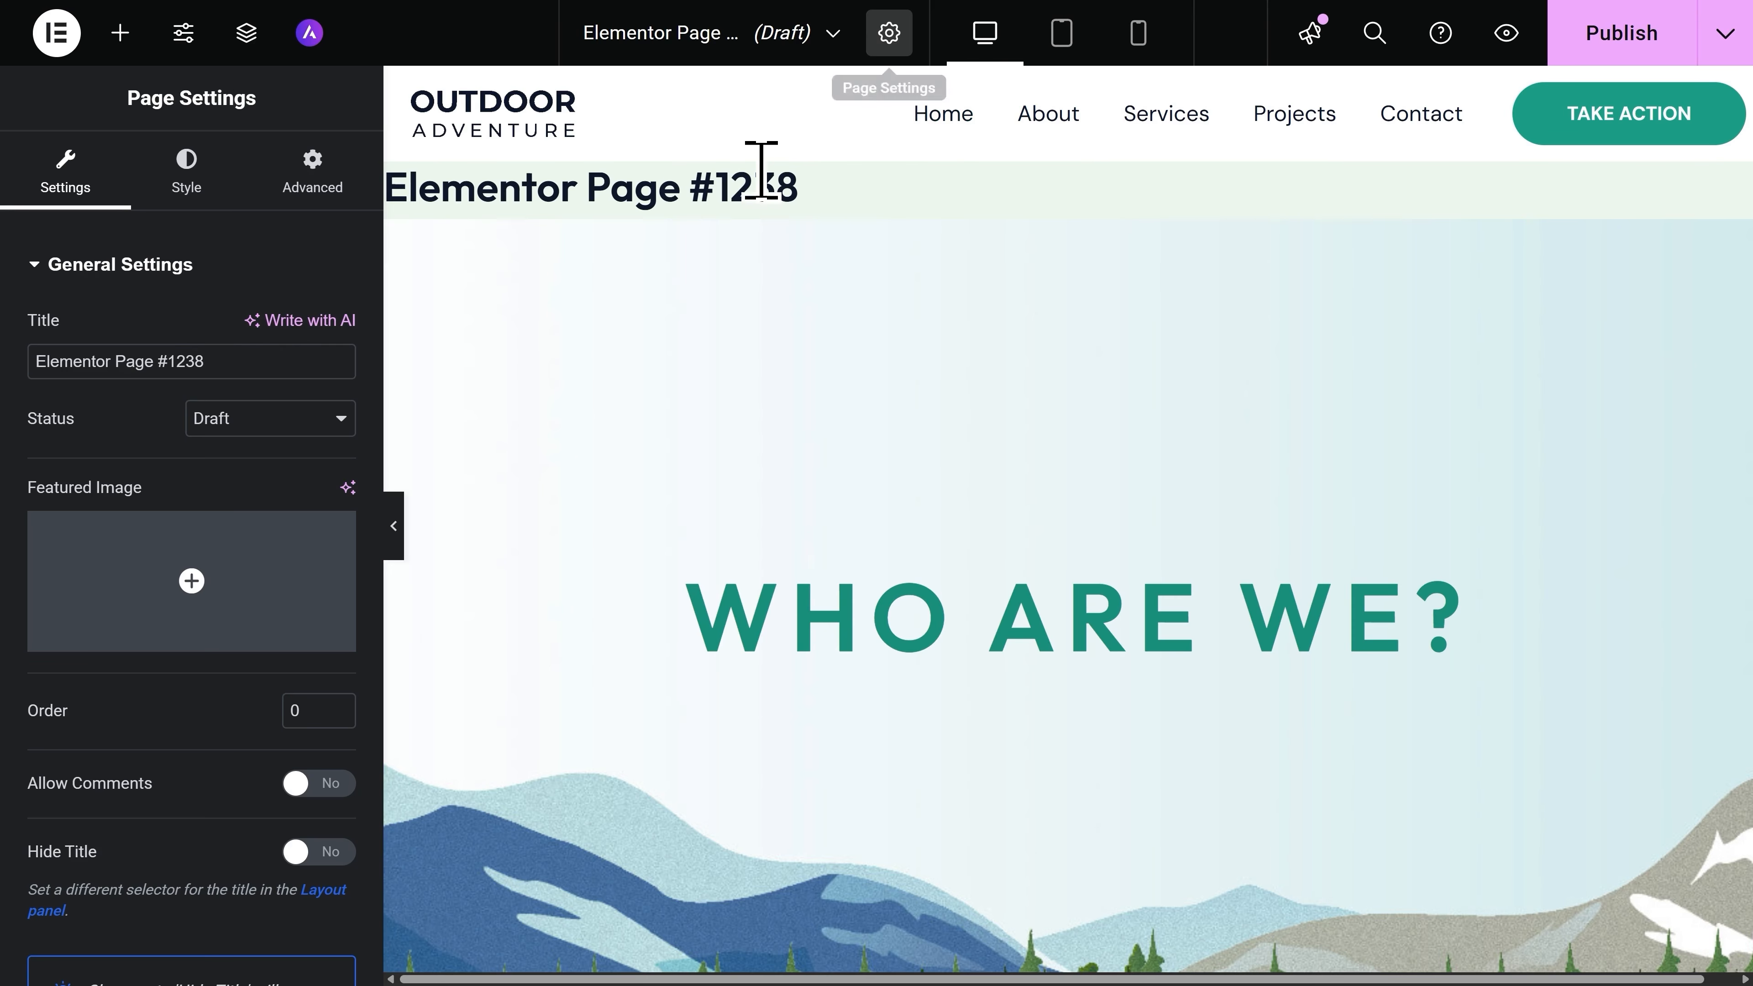
left_click(234, 362)
key("ctrl+a")
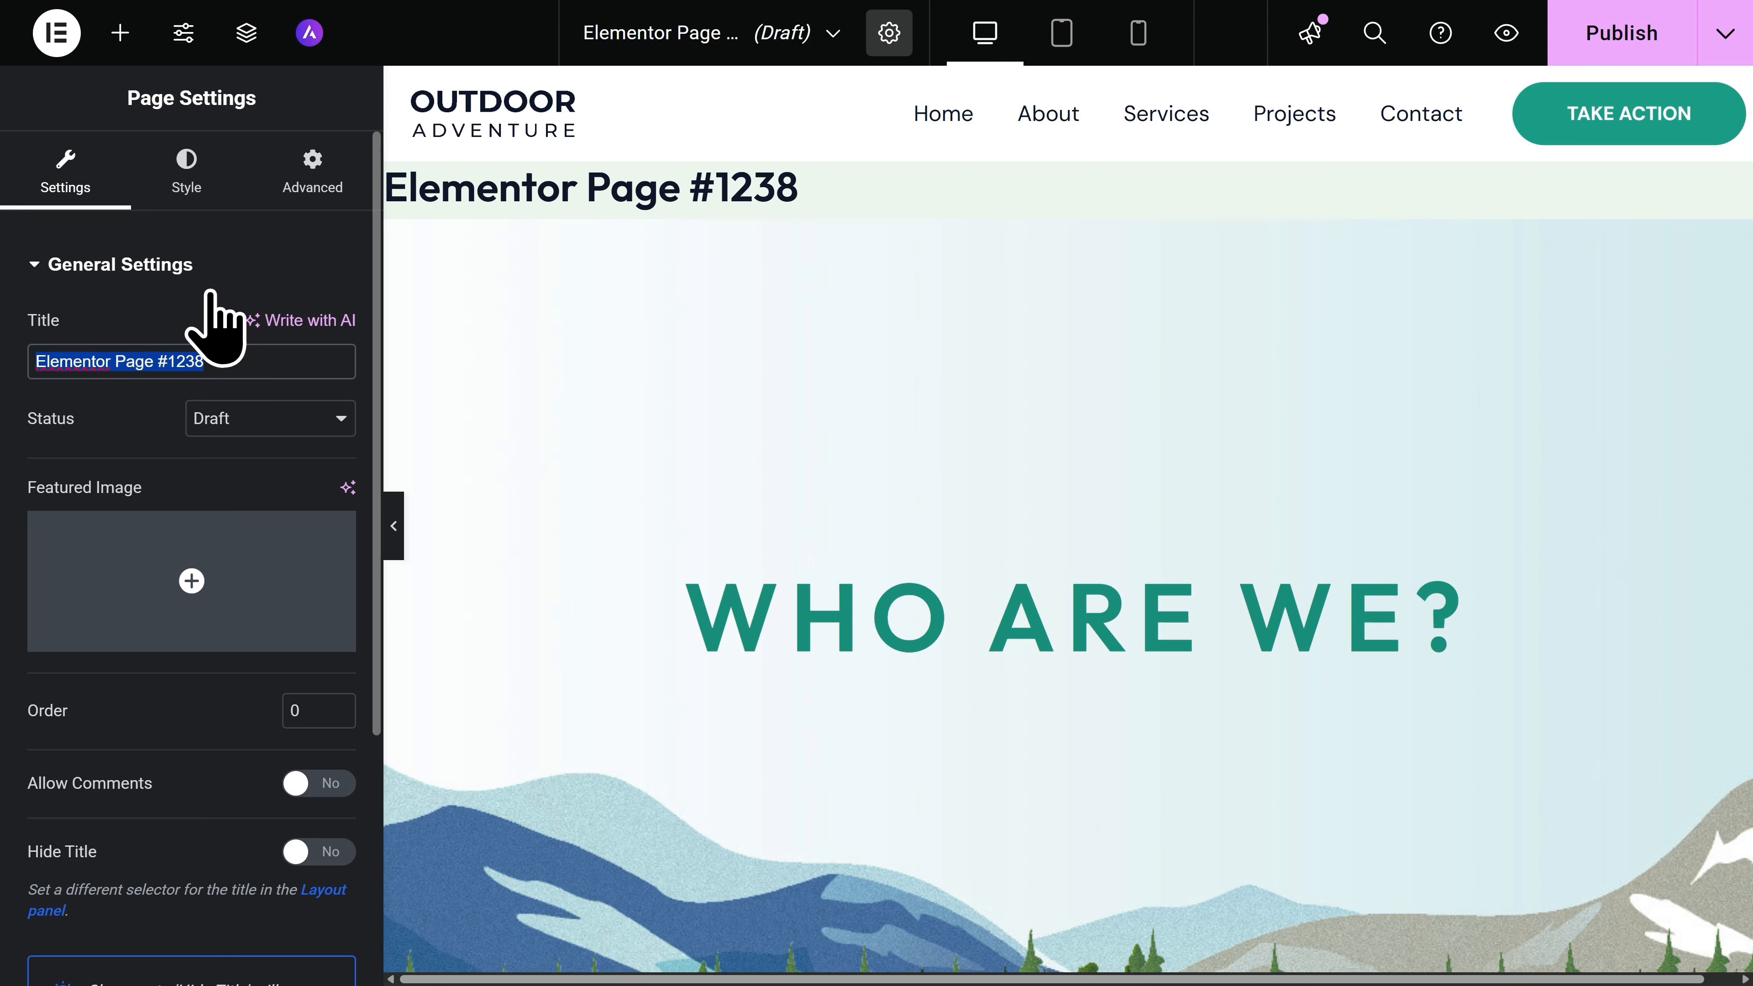
type("Who Are We")
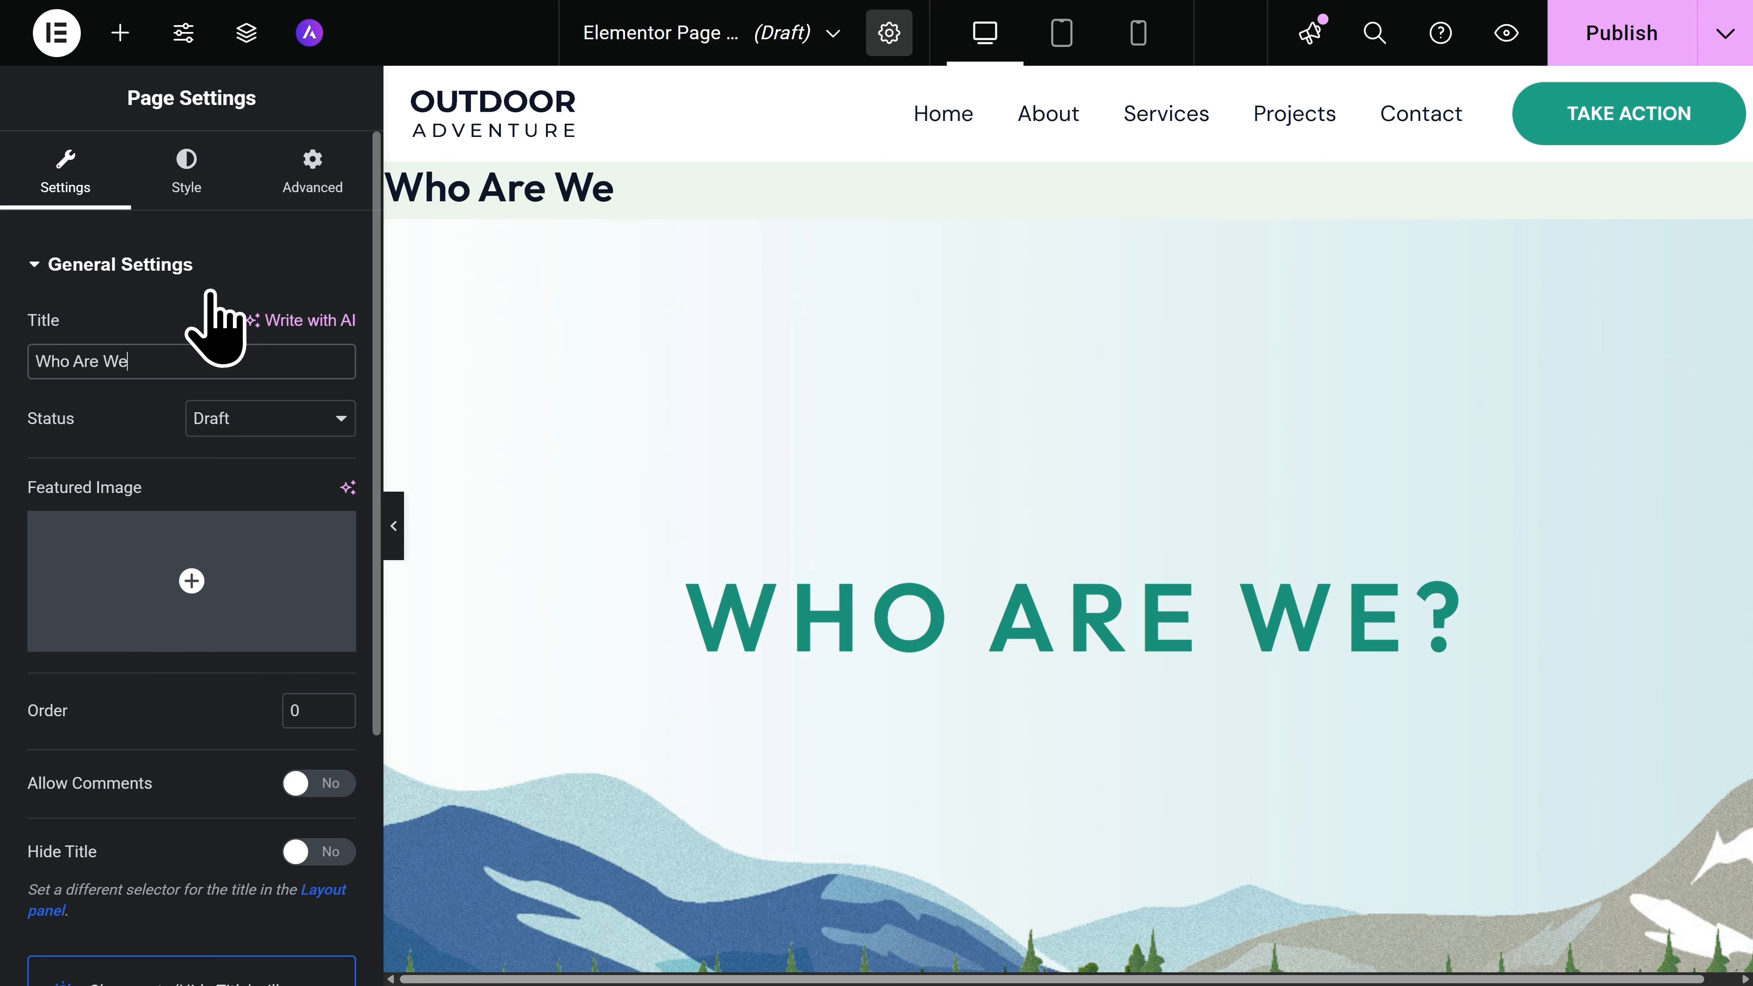
type("?")
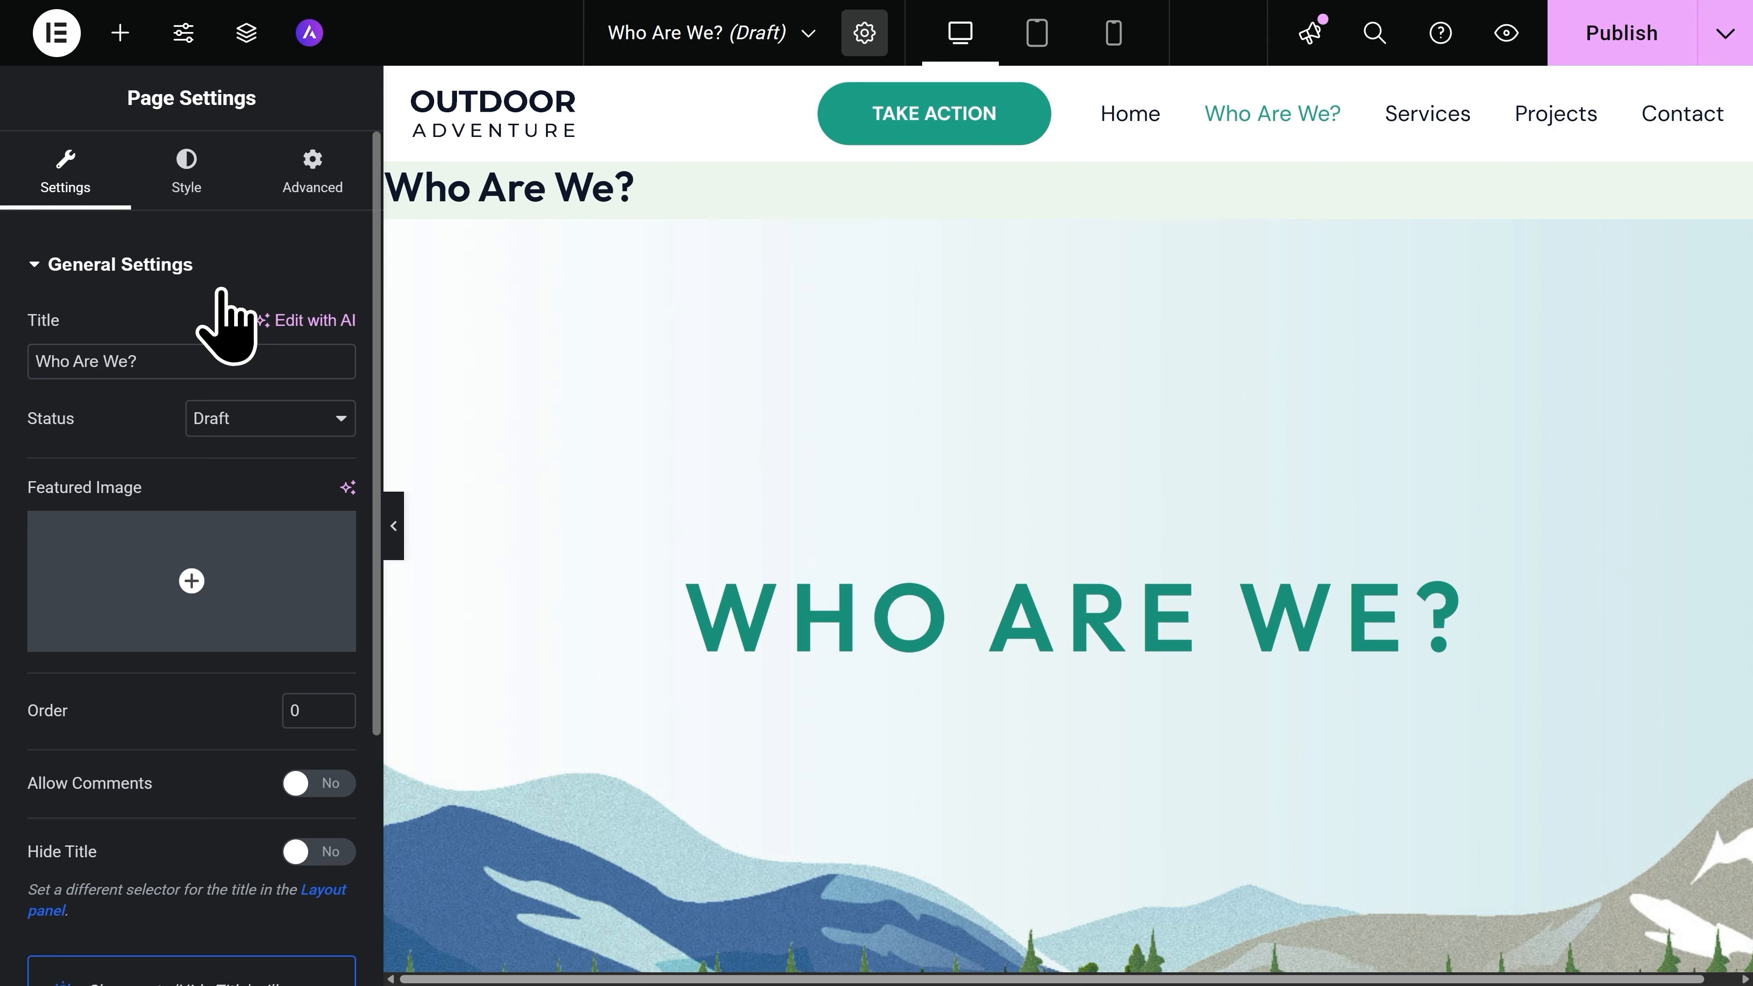
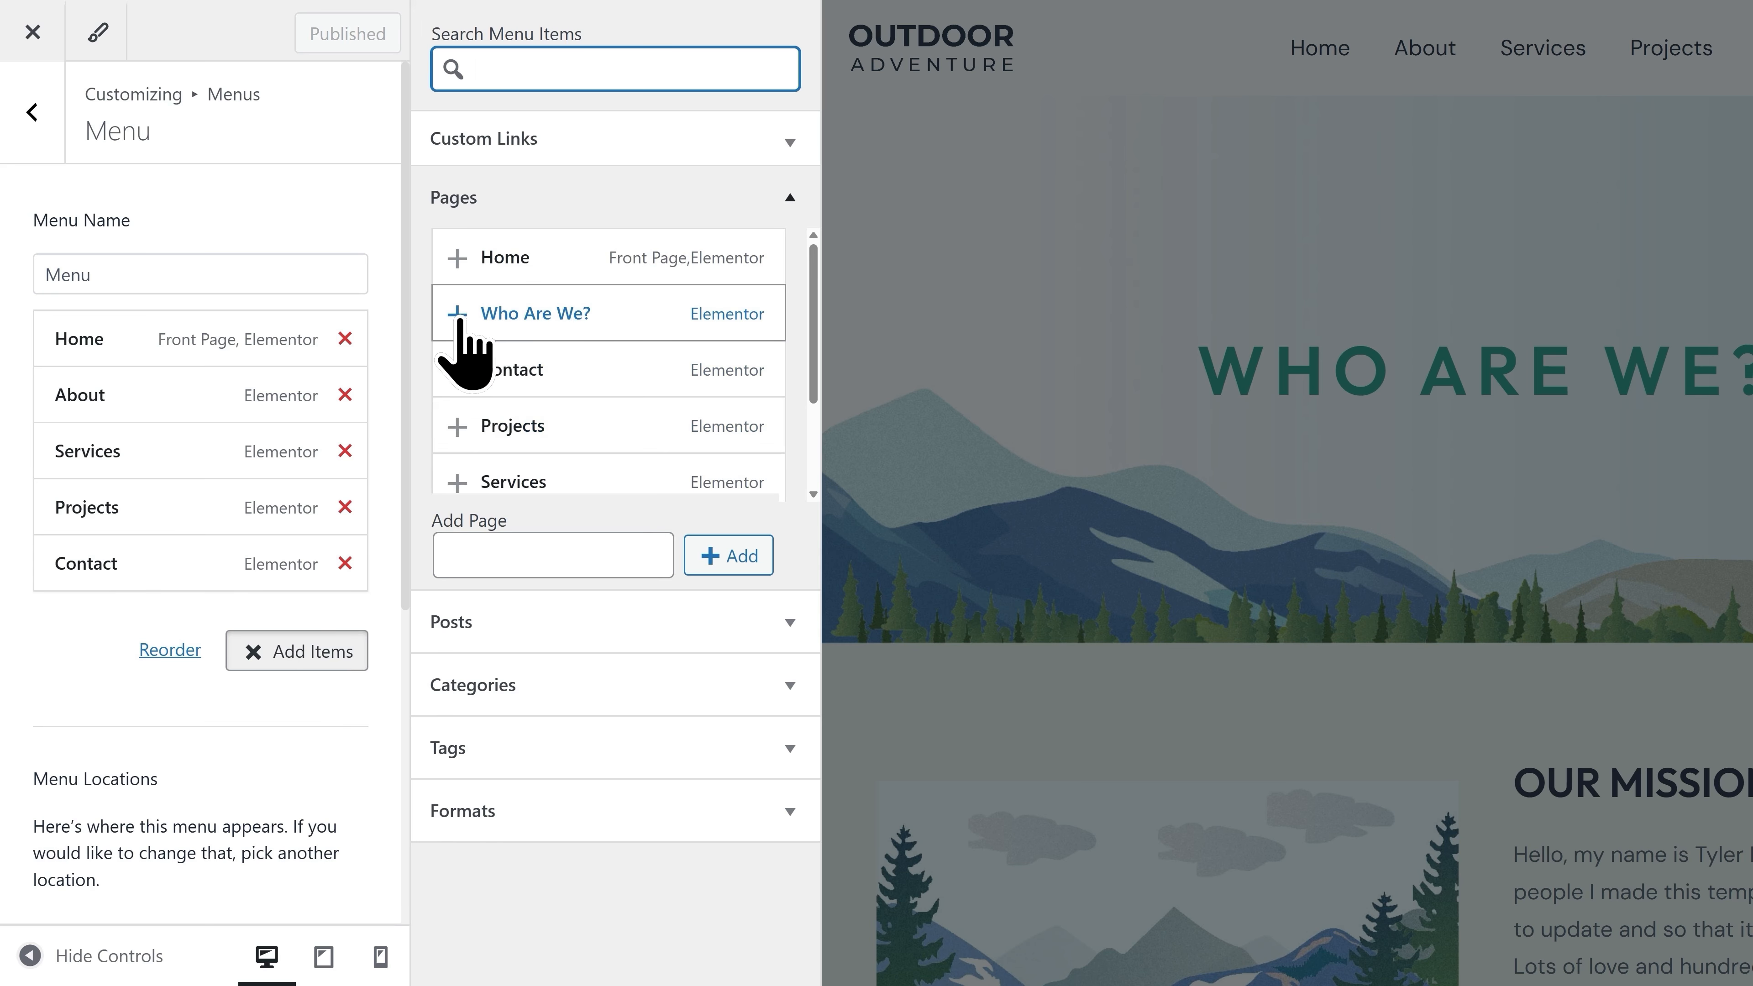
Replace the About item in the site menu with the "Who Are We?" page, placed directly below Home.
left_click(457, 314)
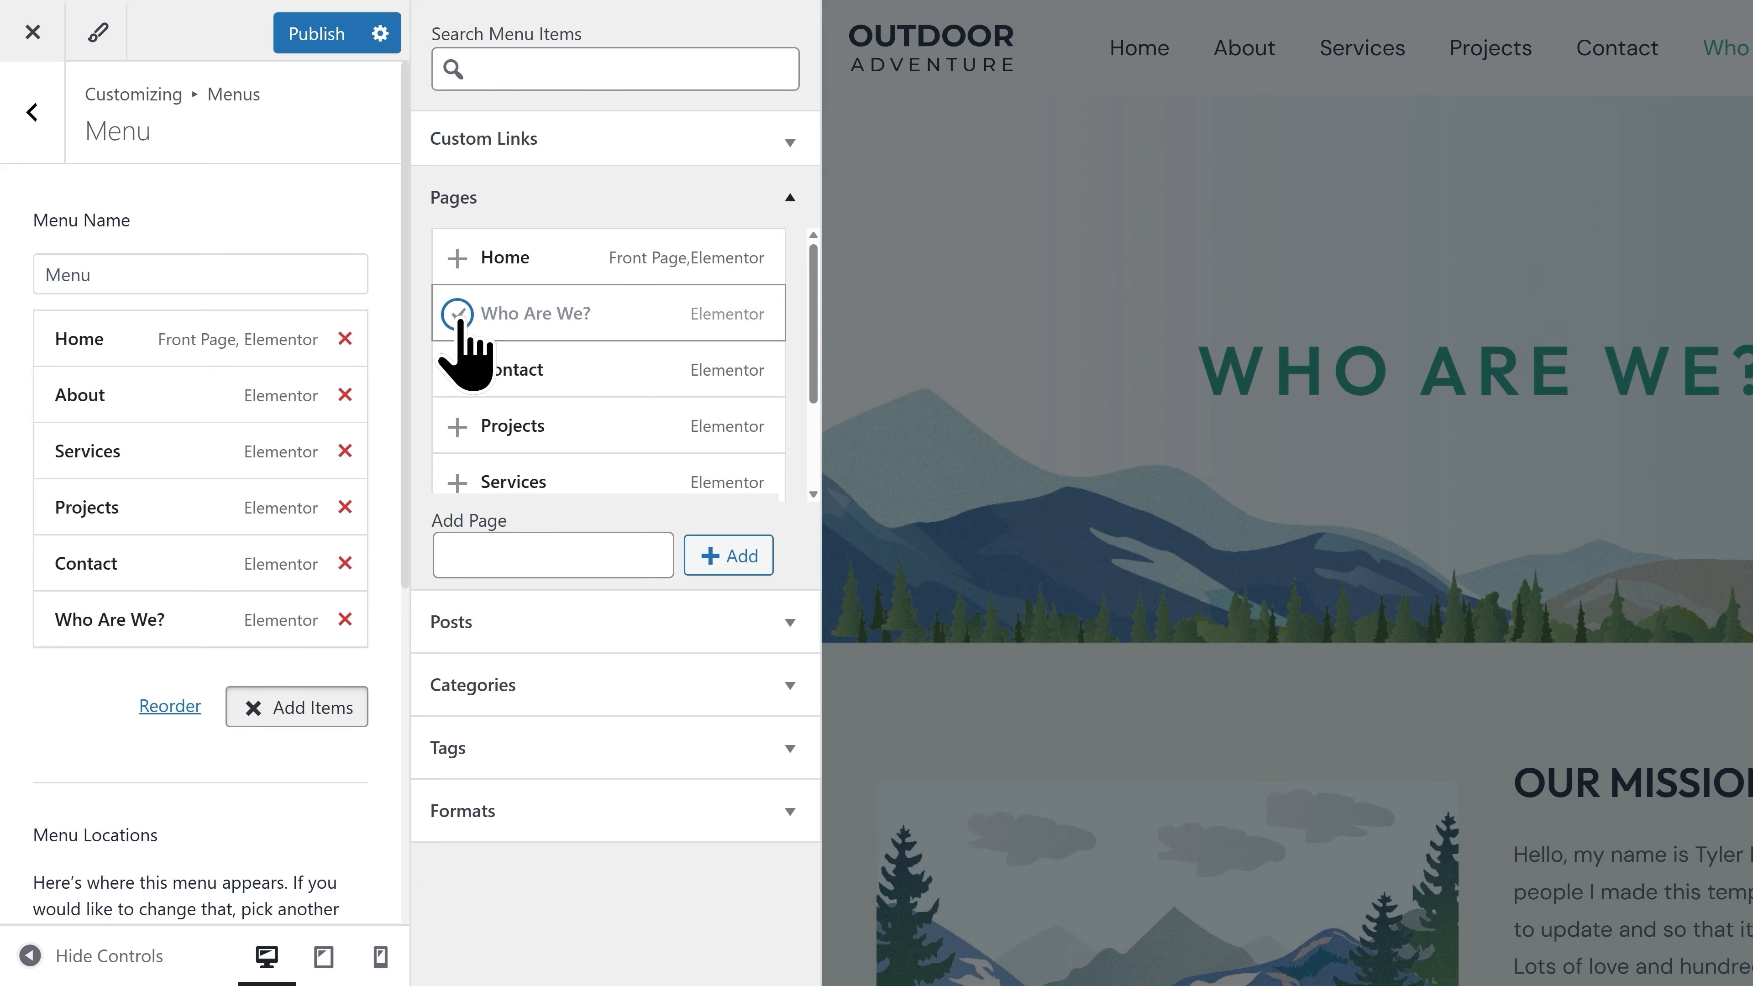
left_click(344, 394)
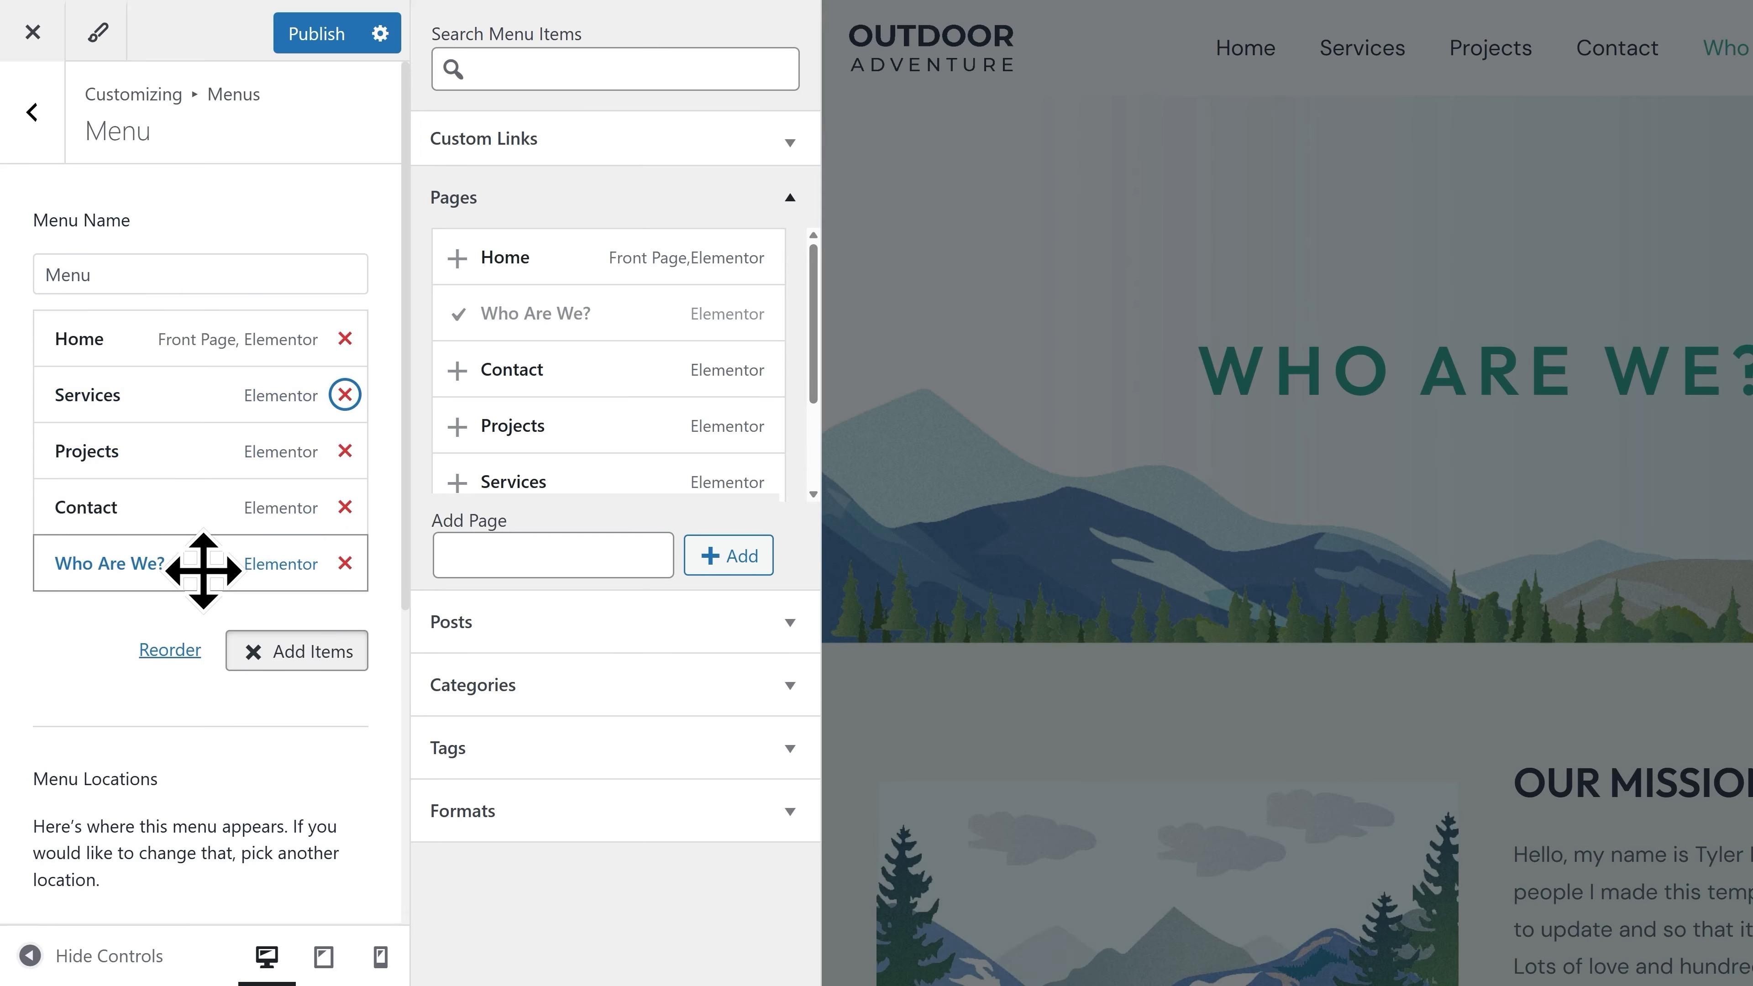
left_click_drag(196, 575, 188, 403)
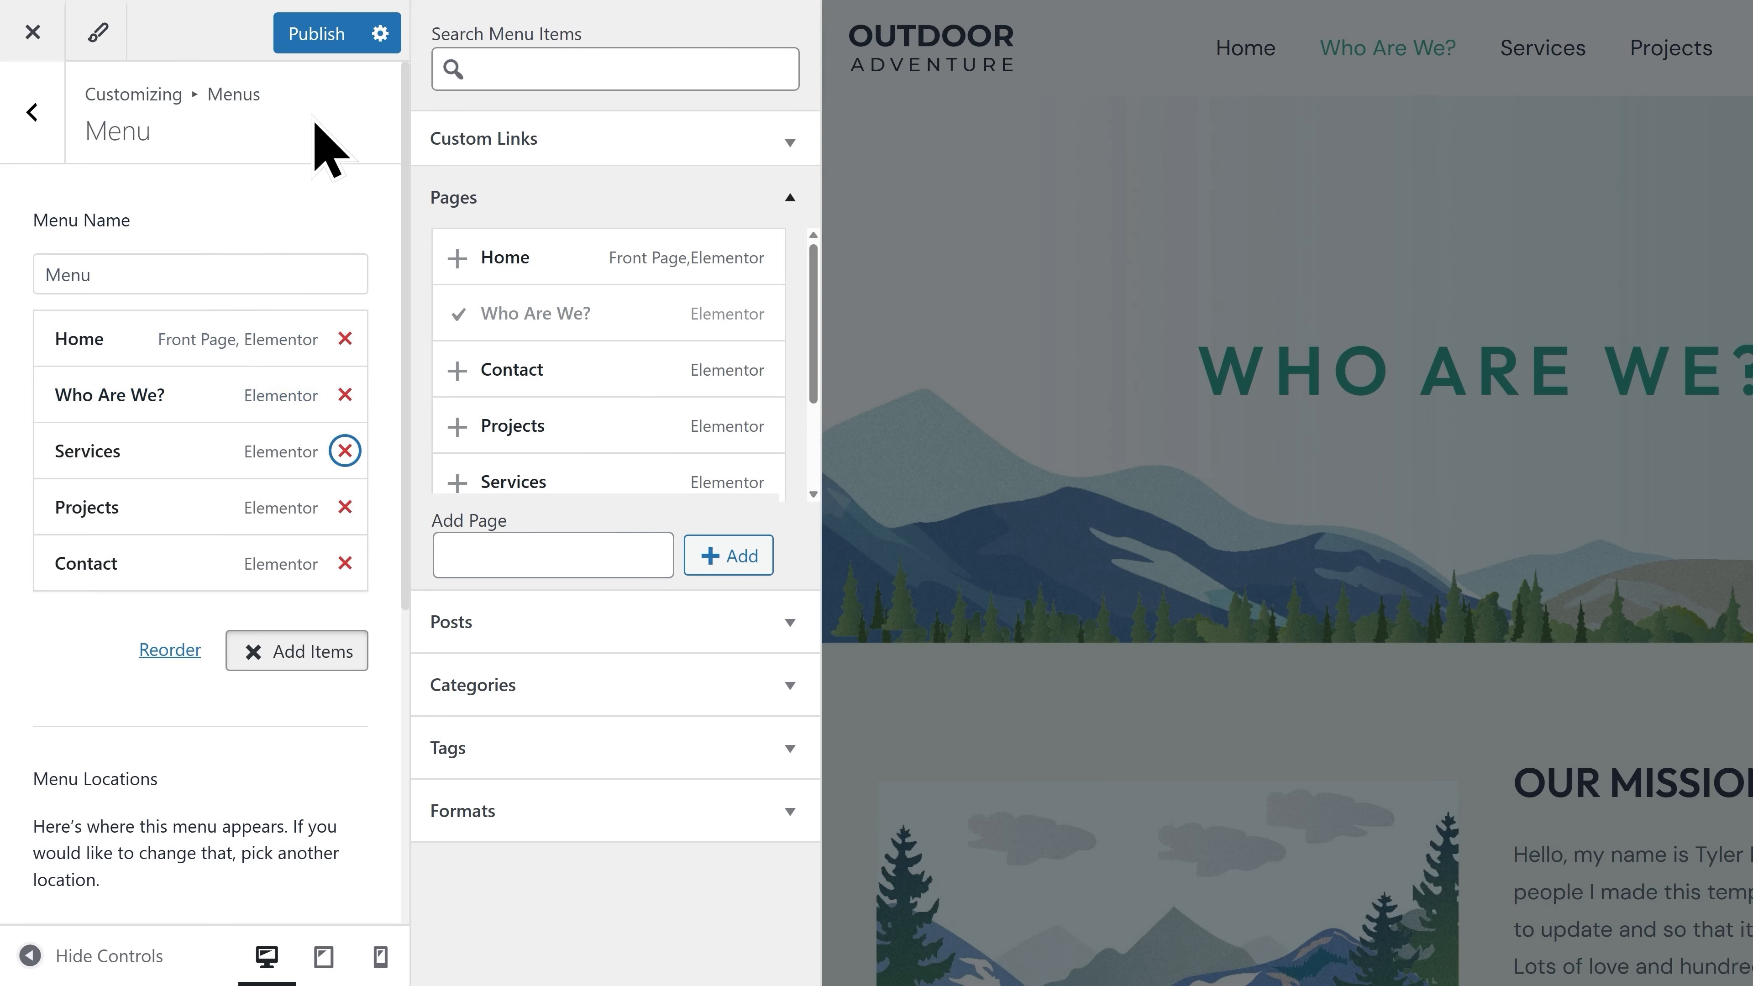
Publish the menu changes and move the Primary Menu after the Button in the primary header row.
left_click(323, 50)
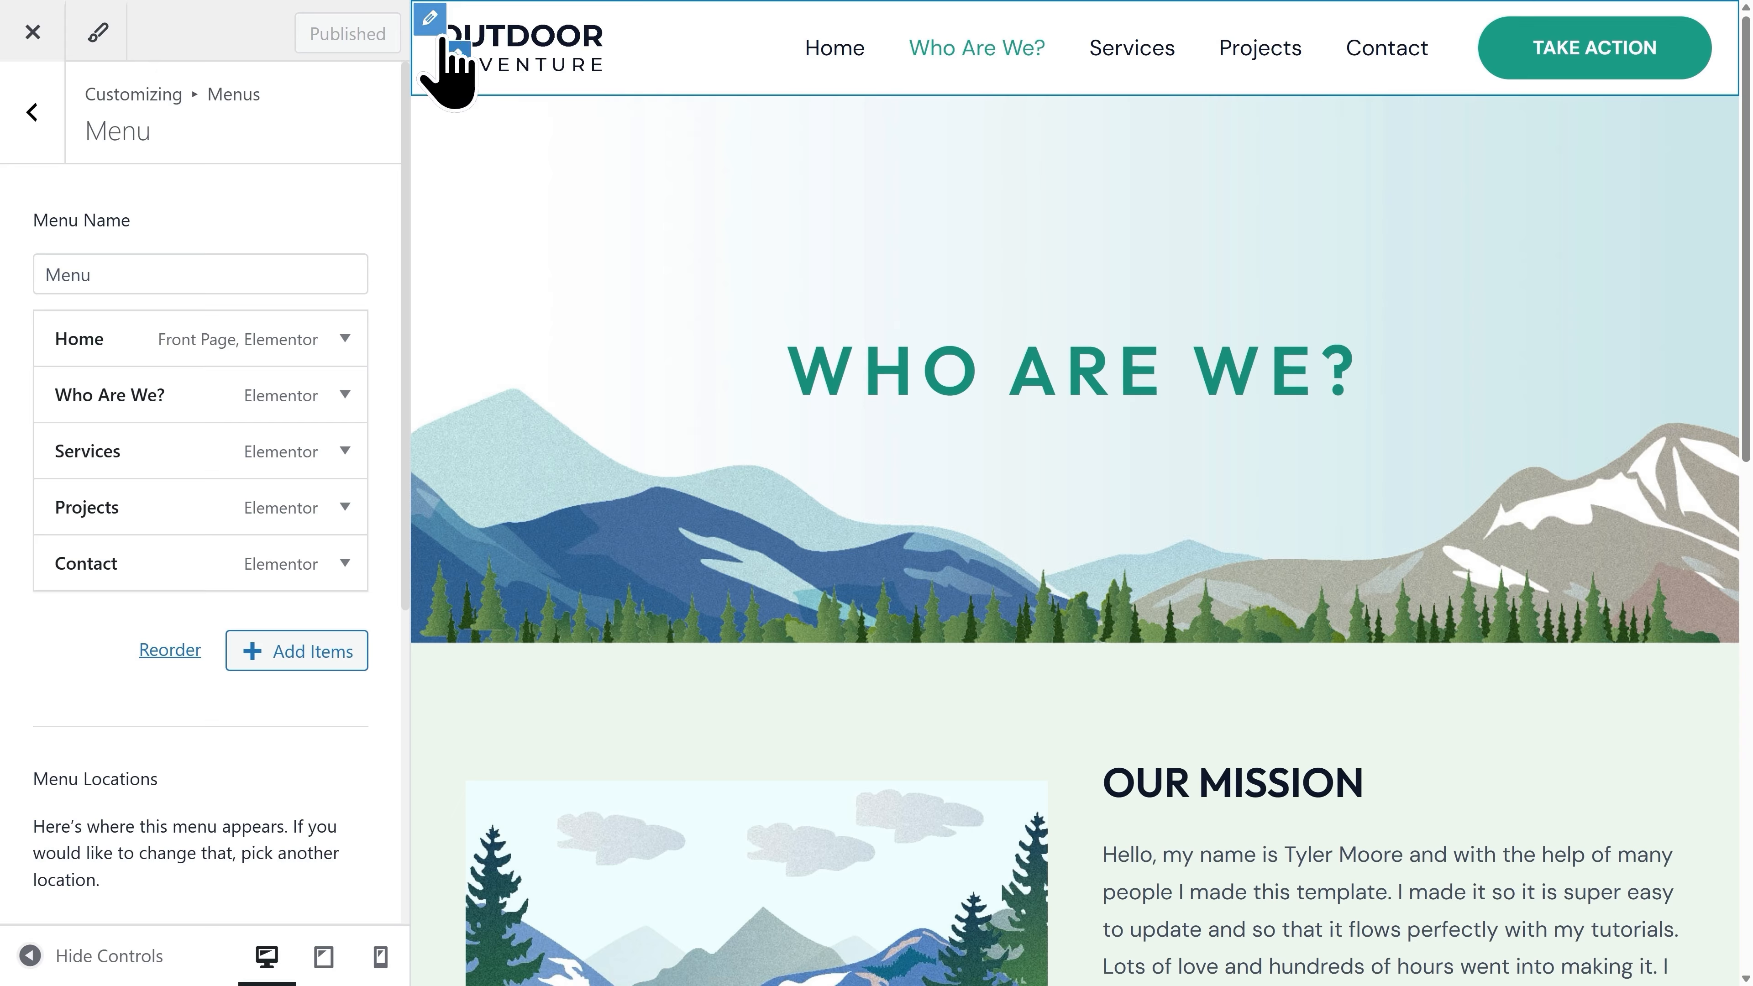
left_click(431, 22)
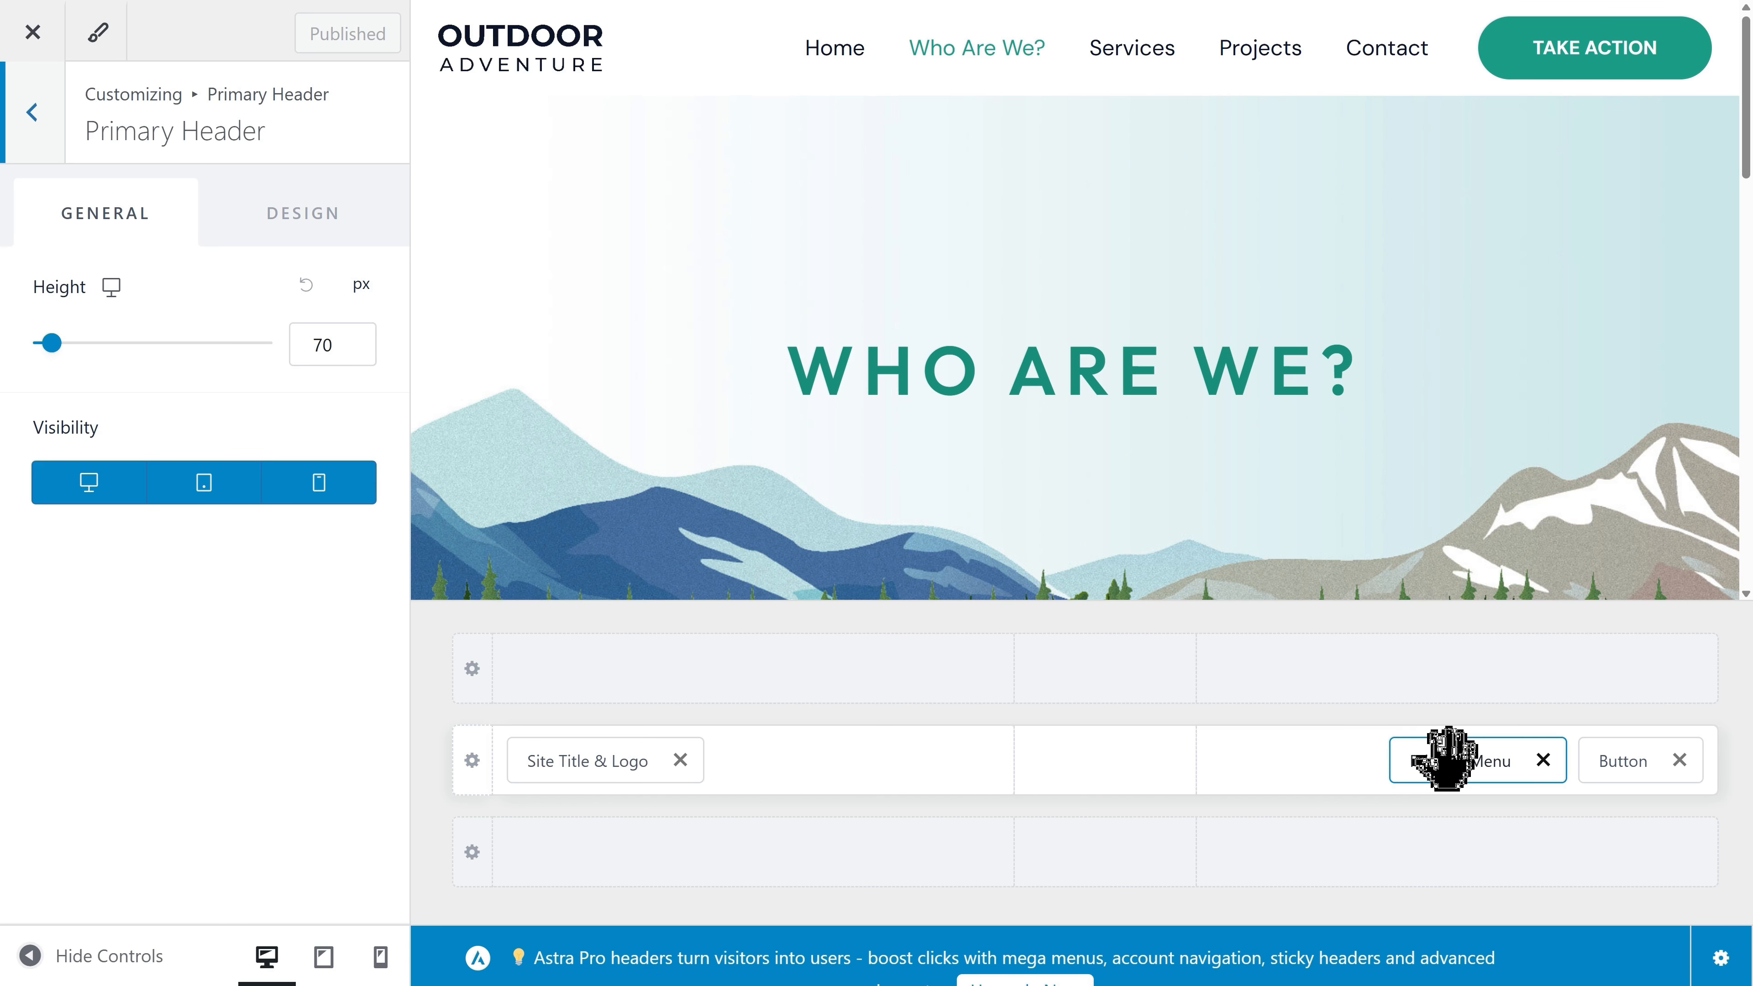
left_click_drag(1457, 765, 1635, 794)
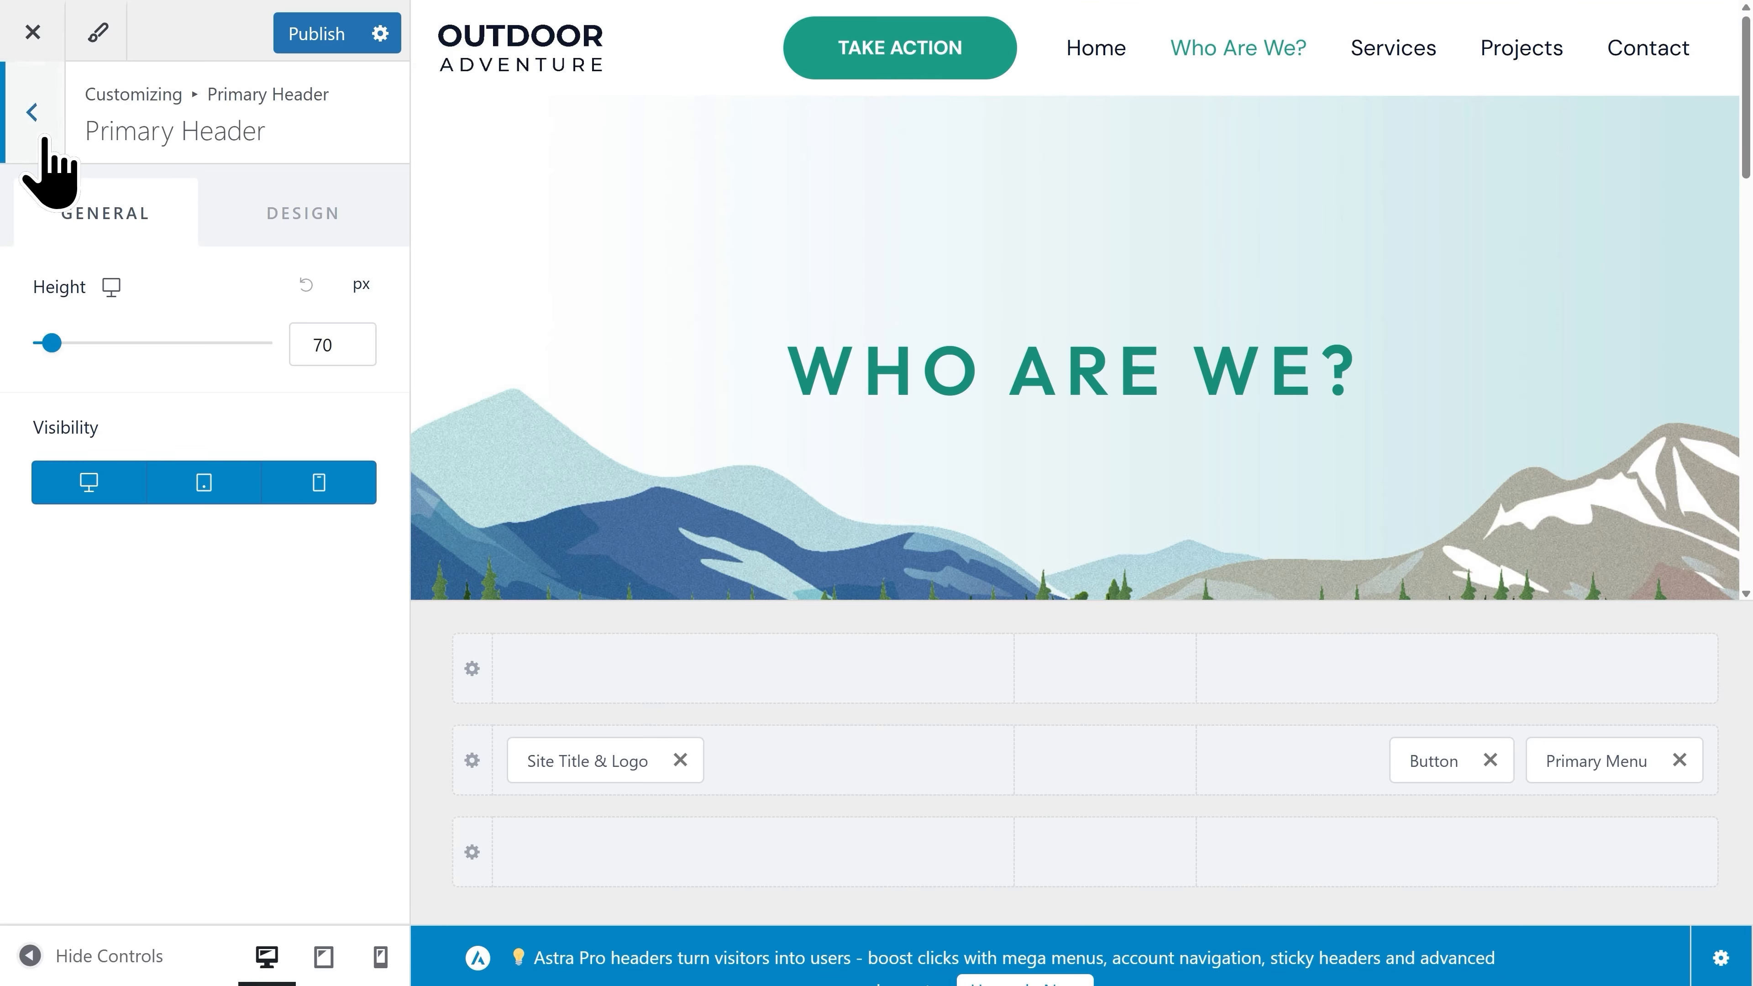
Choose the black mountain-peak Metics Media image from the media library as the new site logo.
left_click(38, 121)
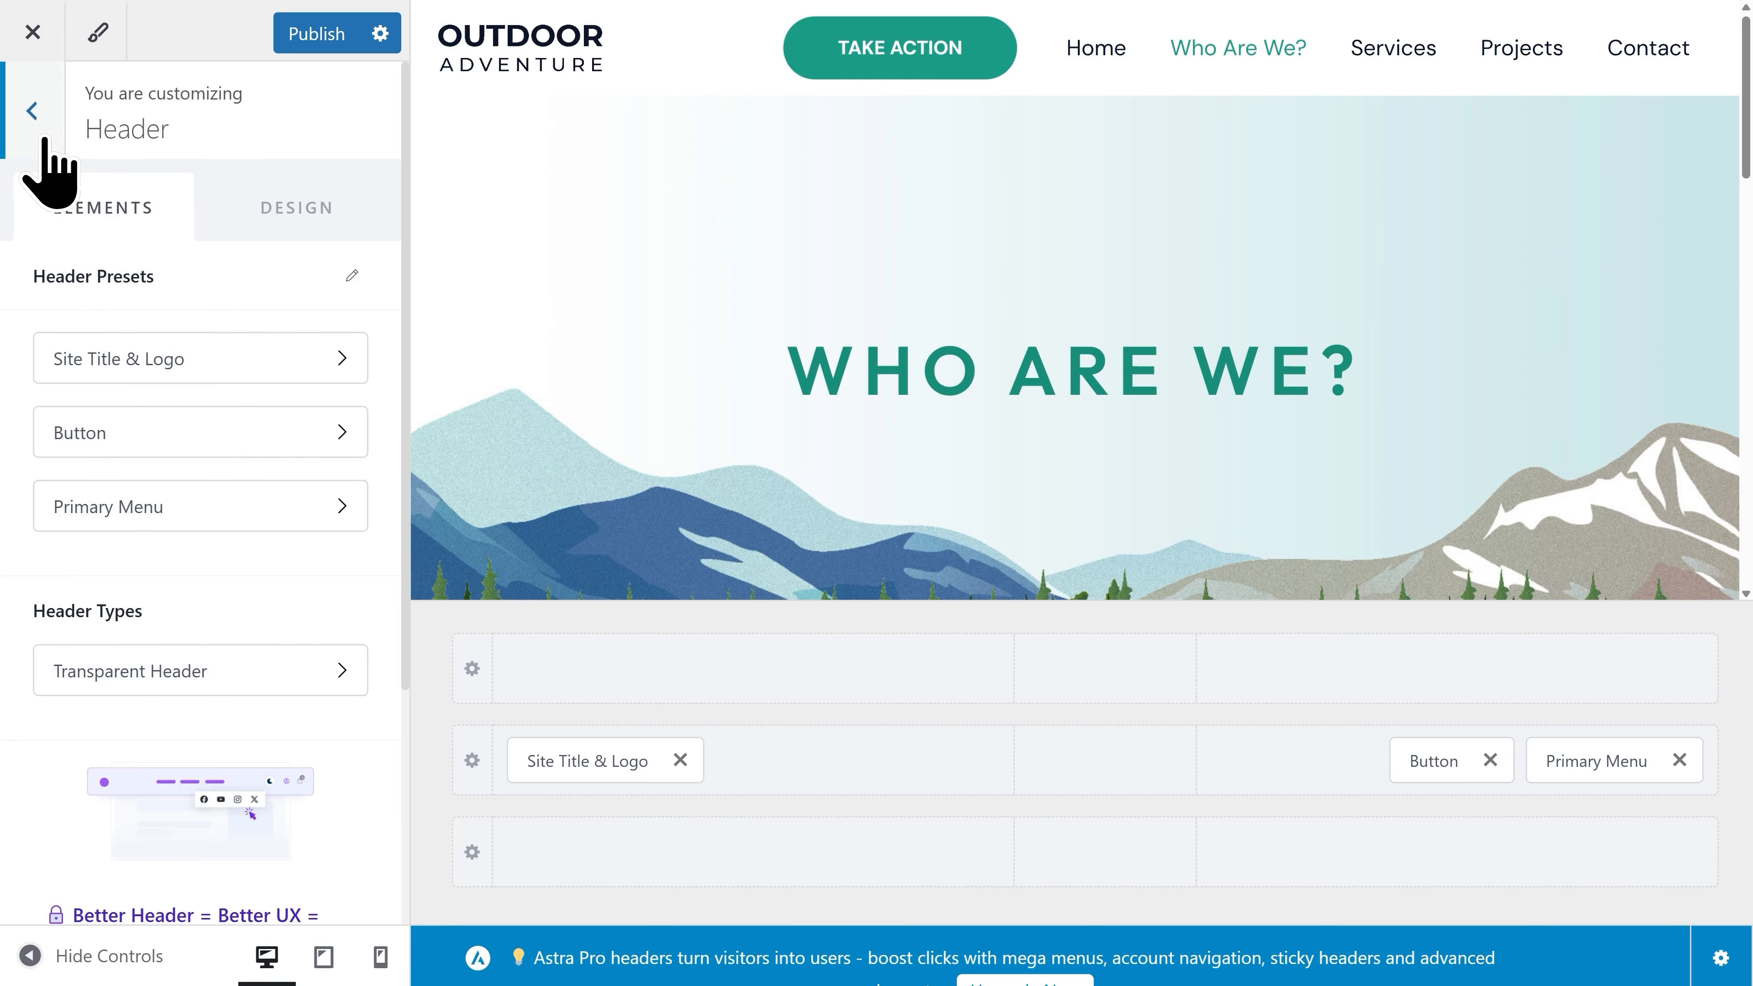
left_click(211, 359)
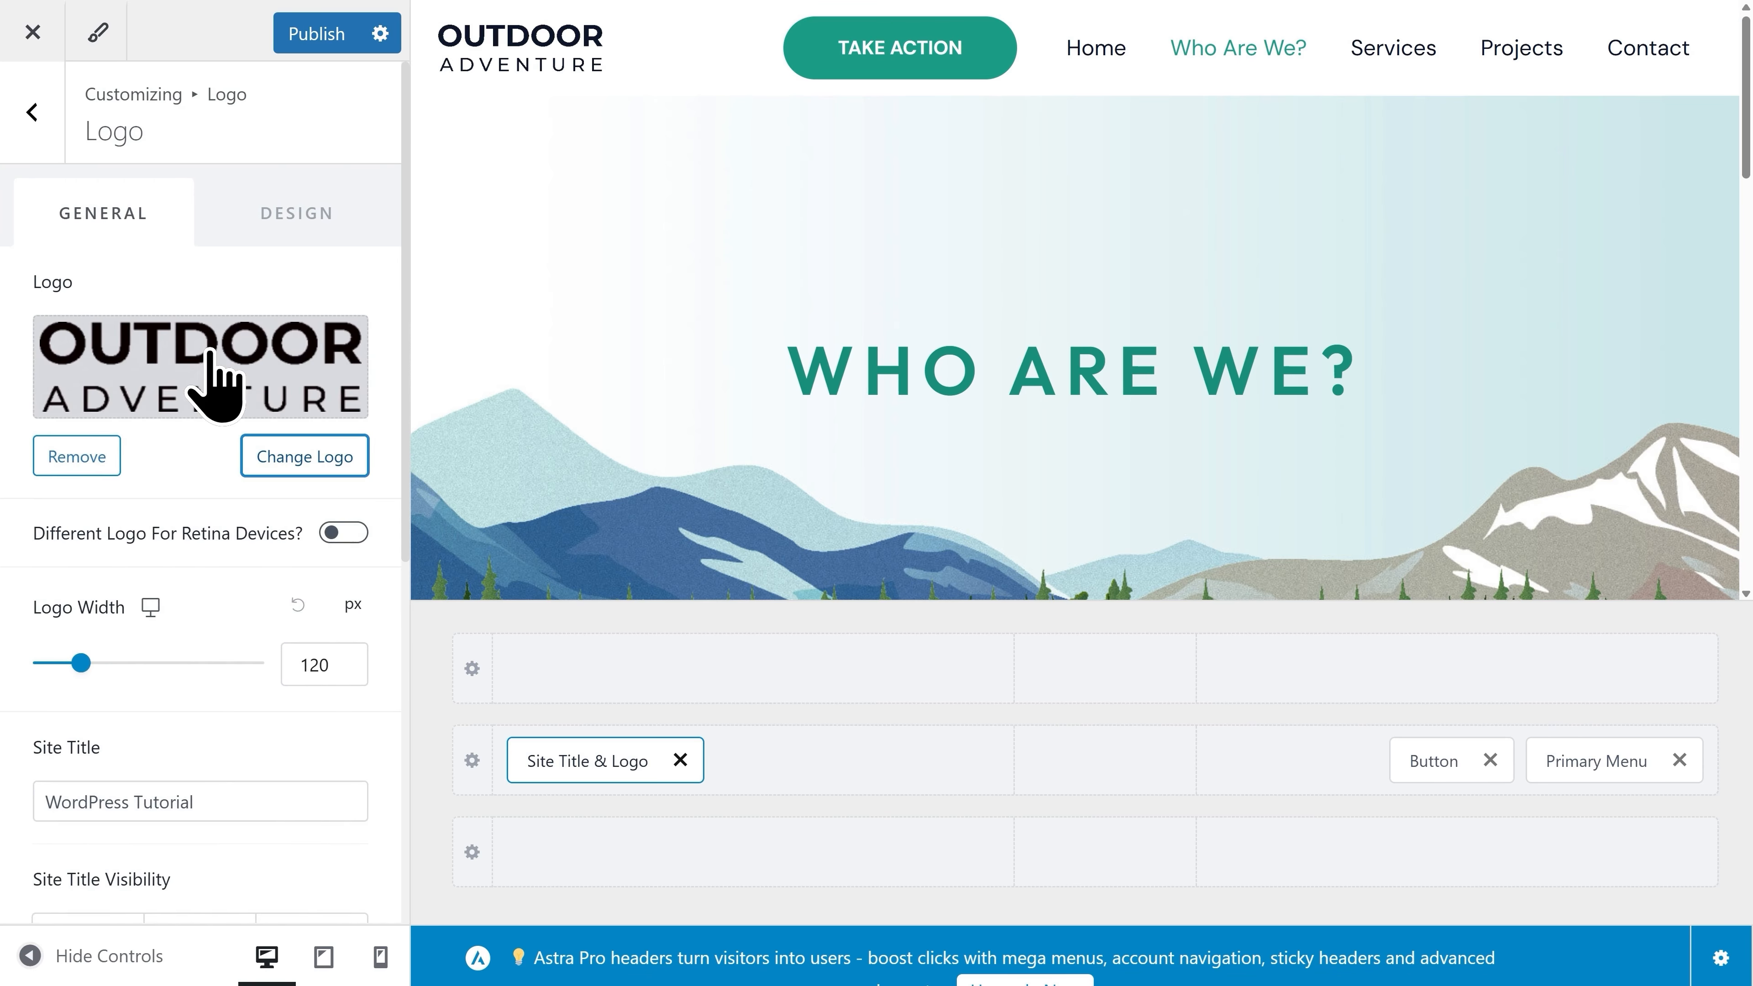
left_click(309, 459)
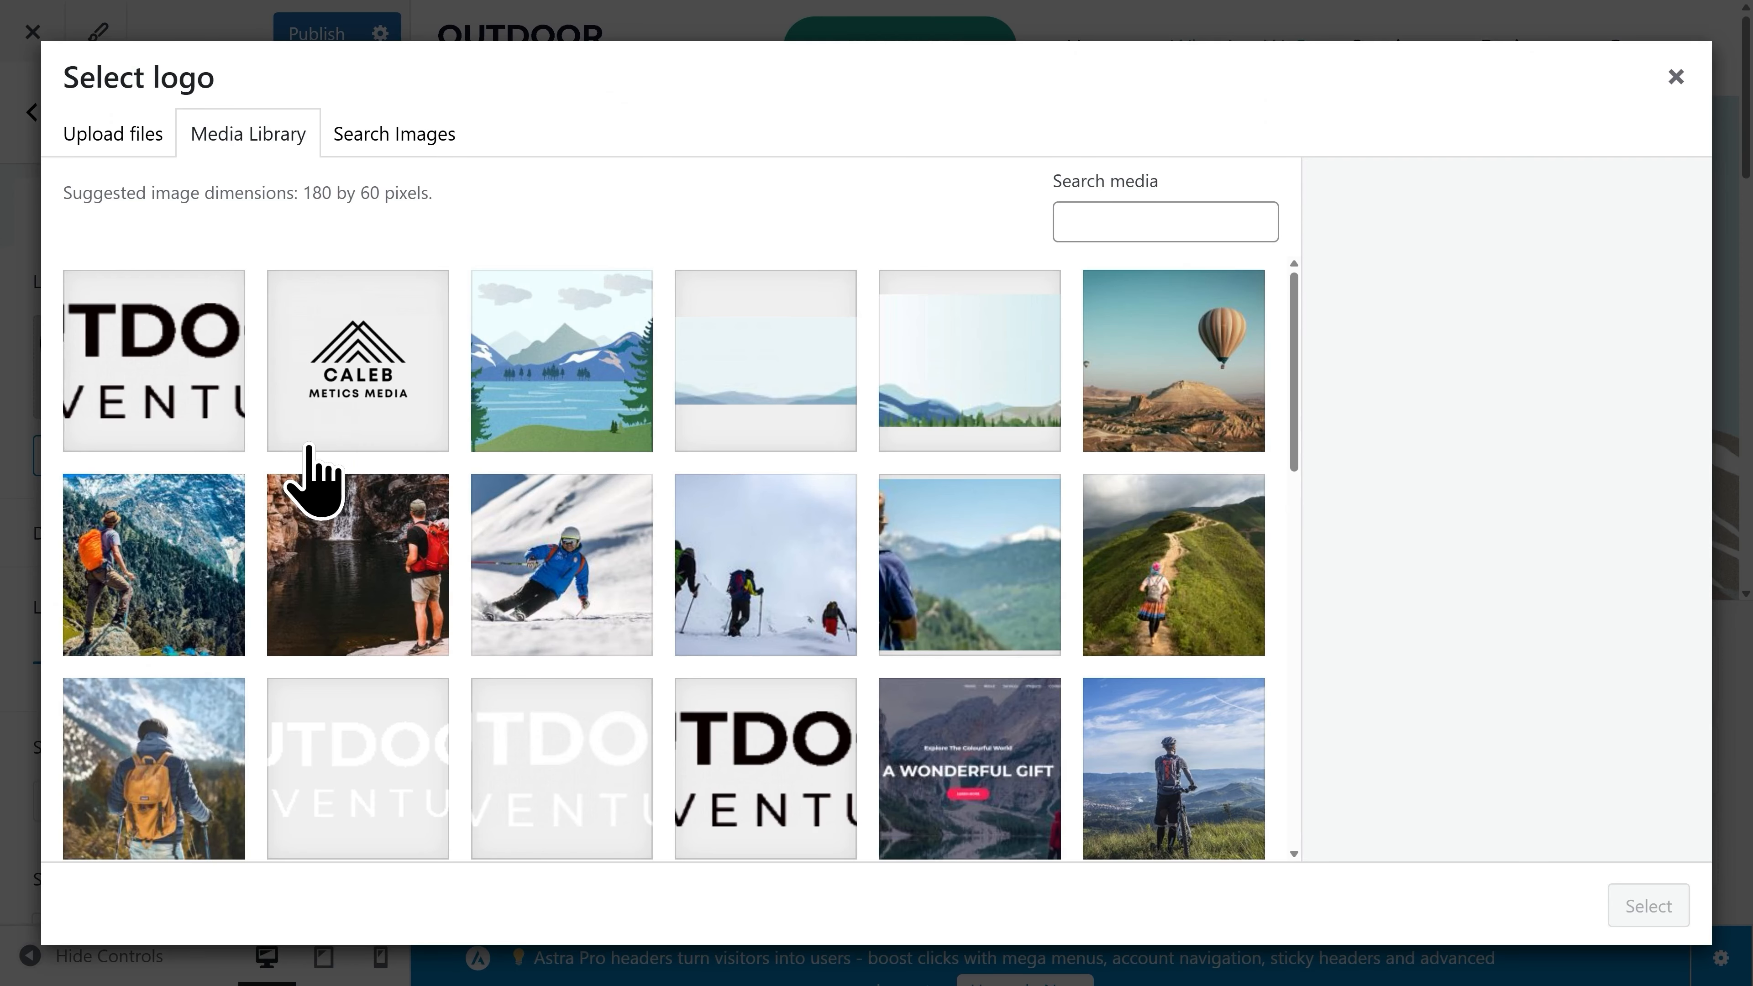
left_click(345, 386)
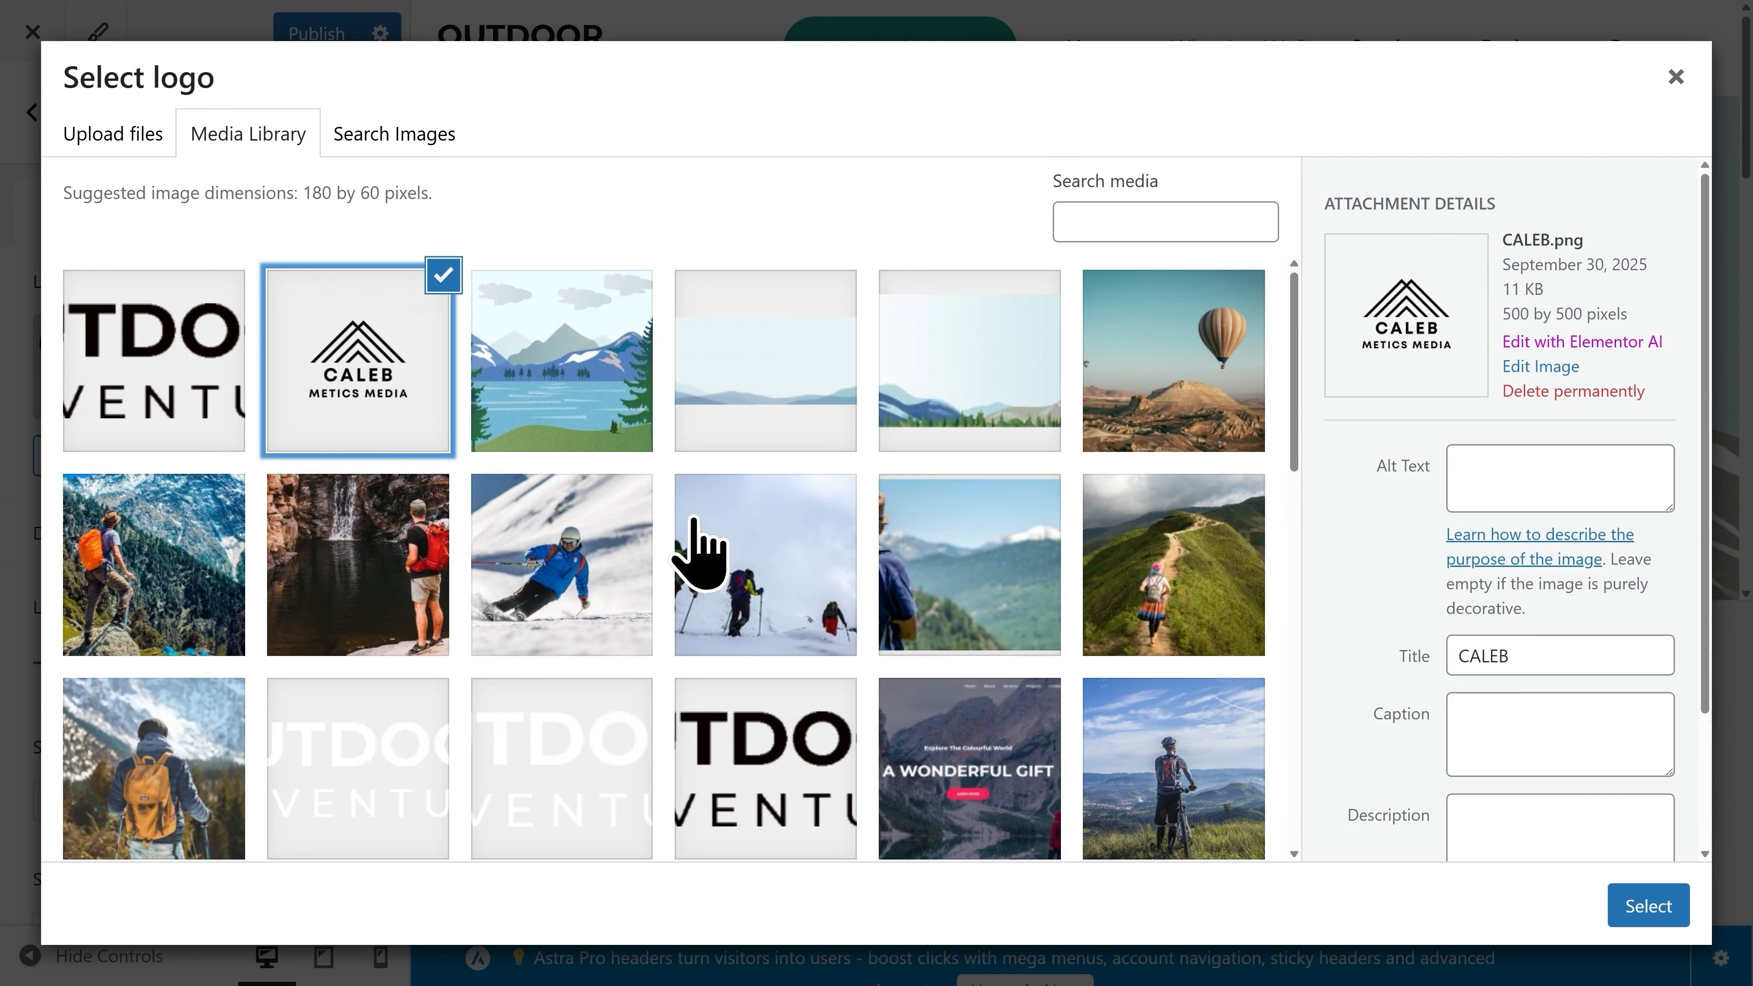
left_click(1645, 906)
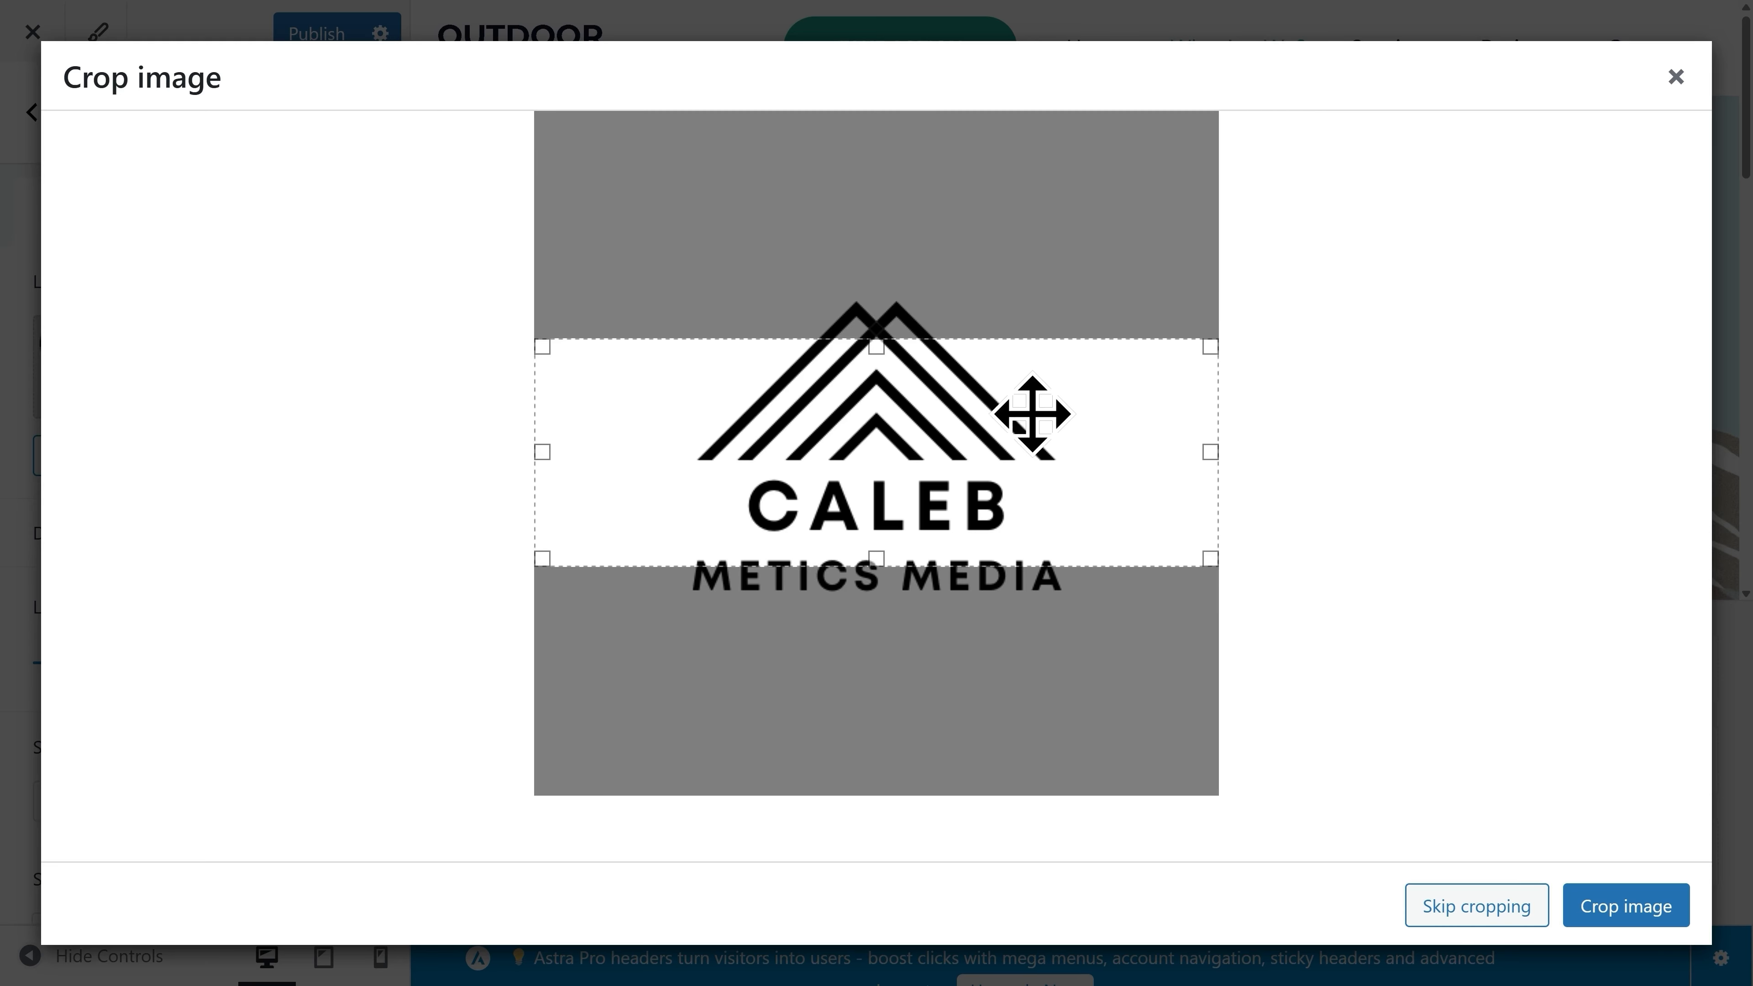
Crop the new logo to fit the full mountain mark and its text, and set the logo width to 116 px.
left_click_drag(877, 341, 877, 304)
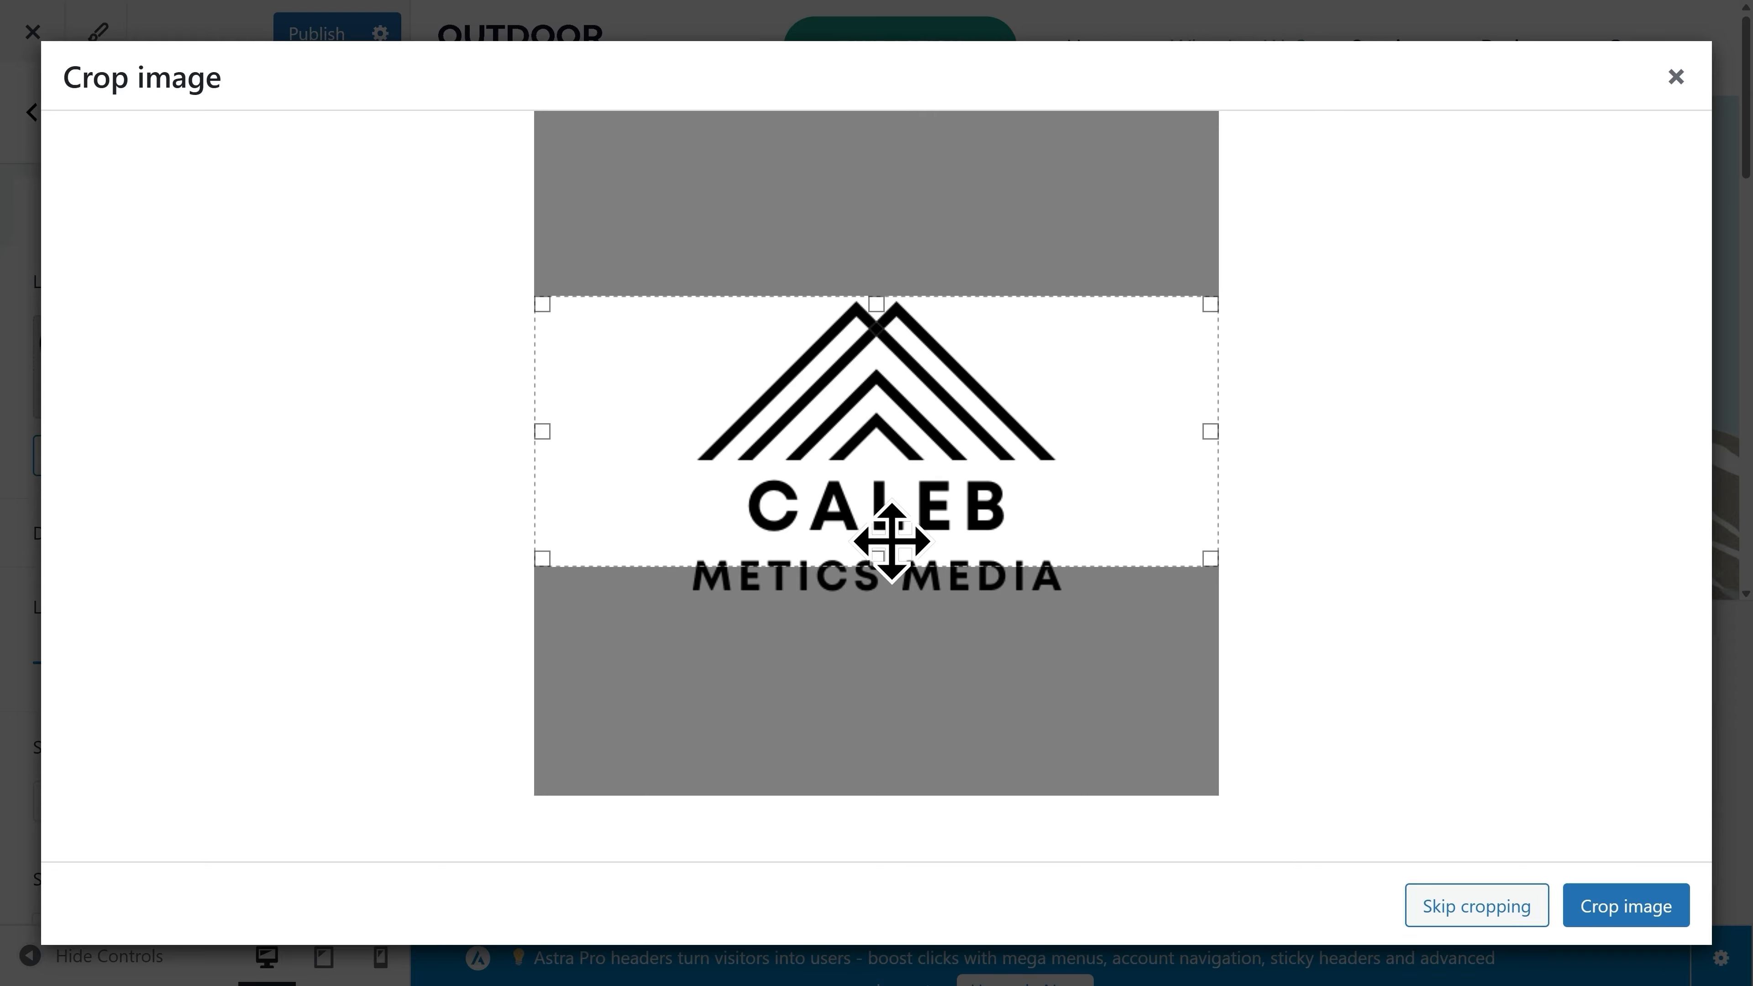
left_click_drag(888, 560, 885, 595)
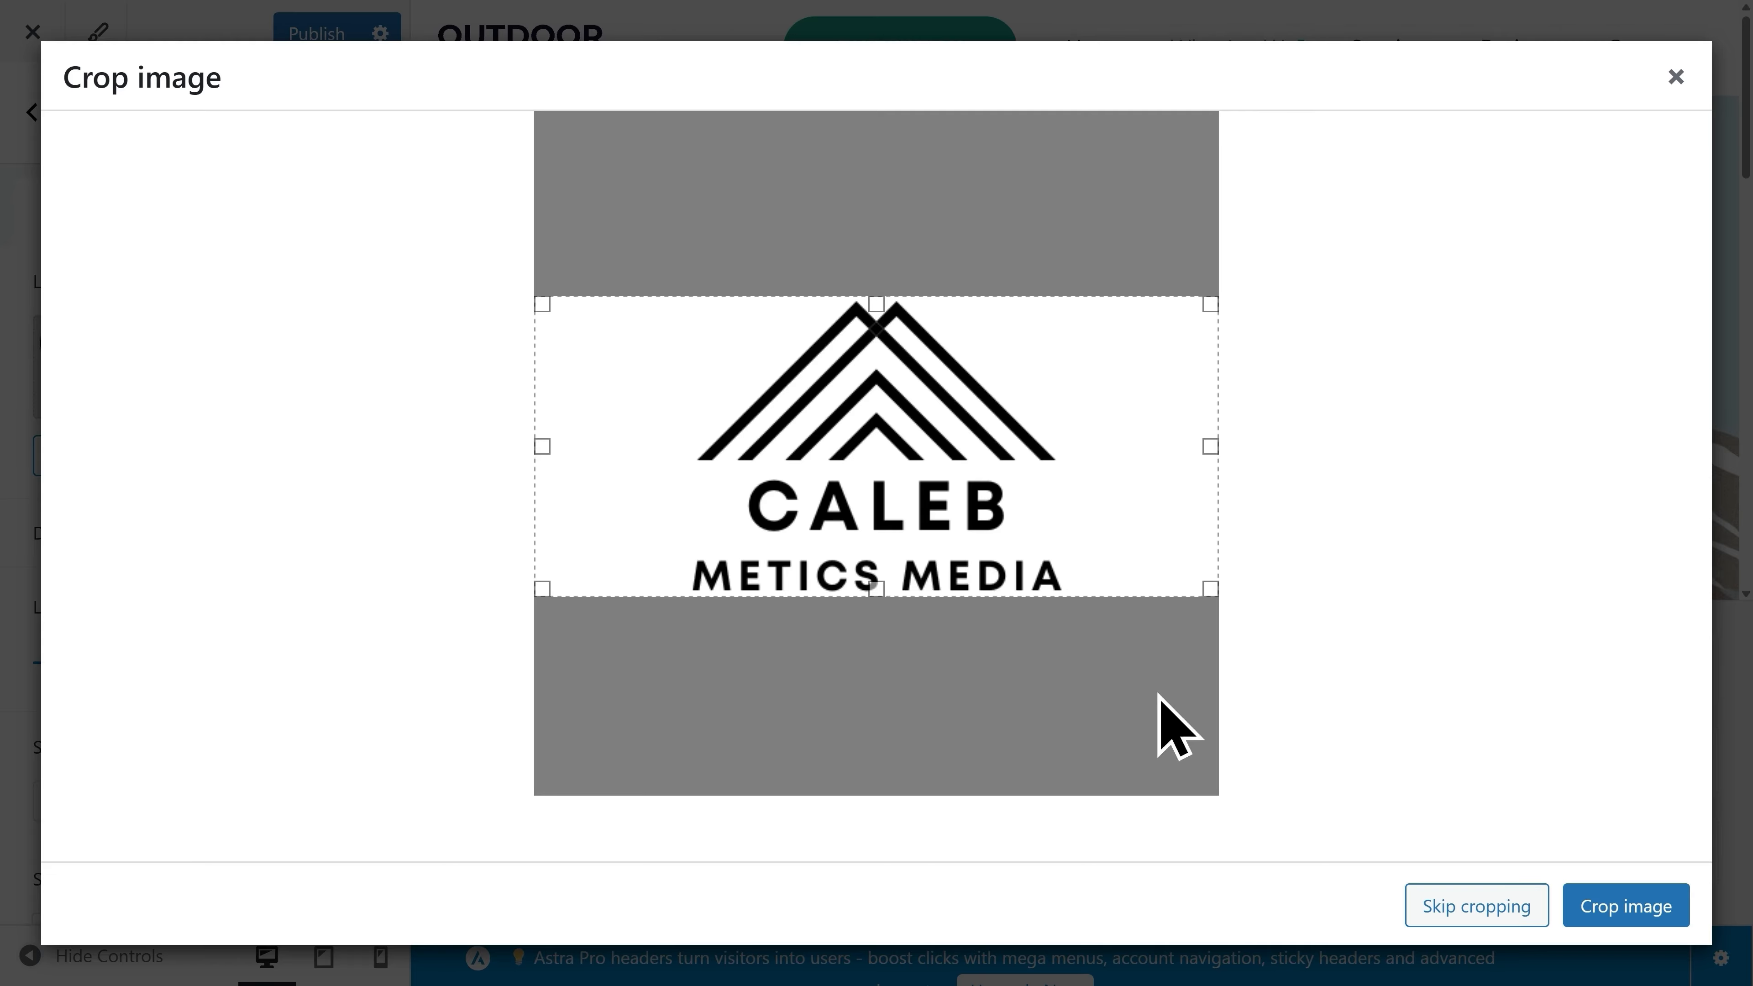
left_click(1613, 909)
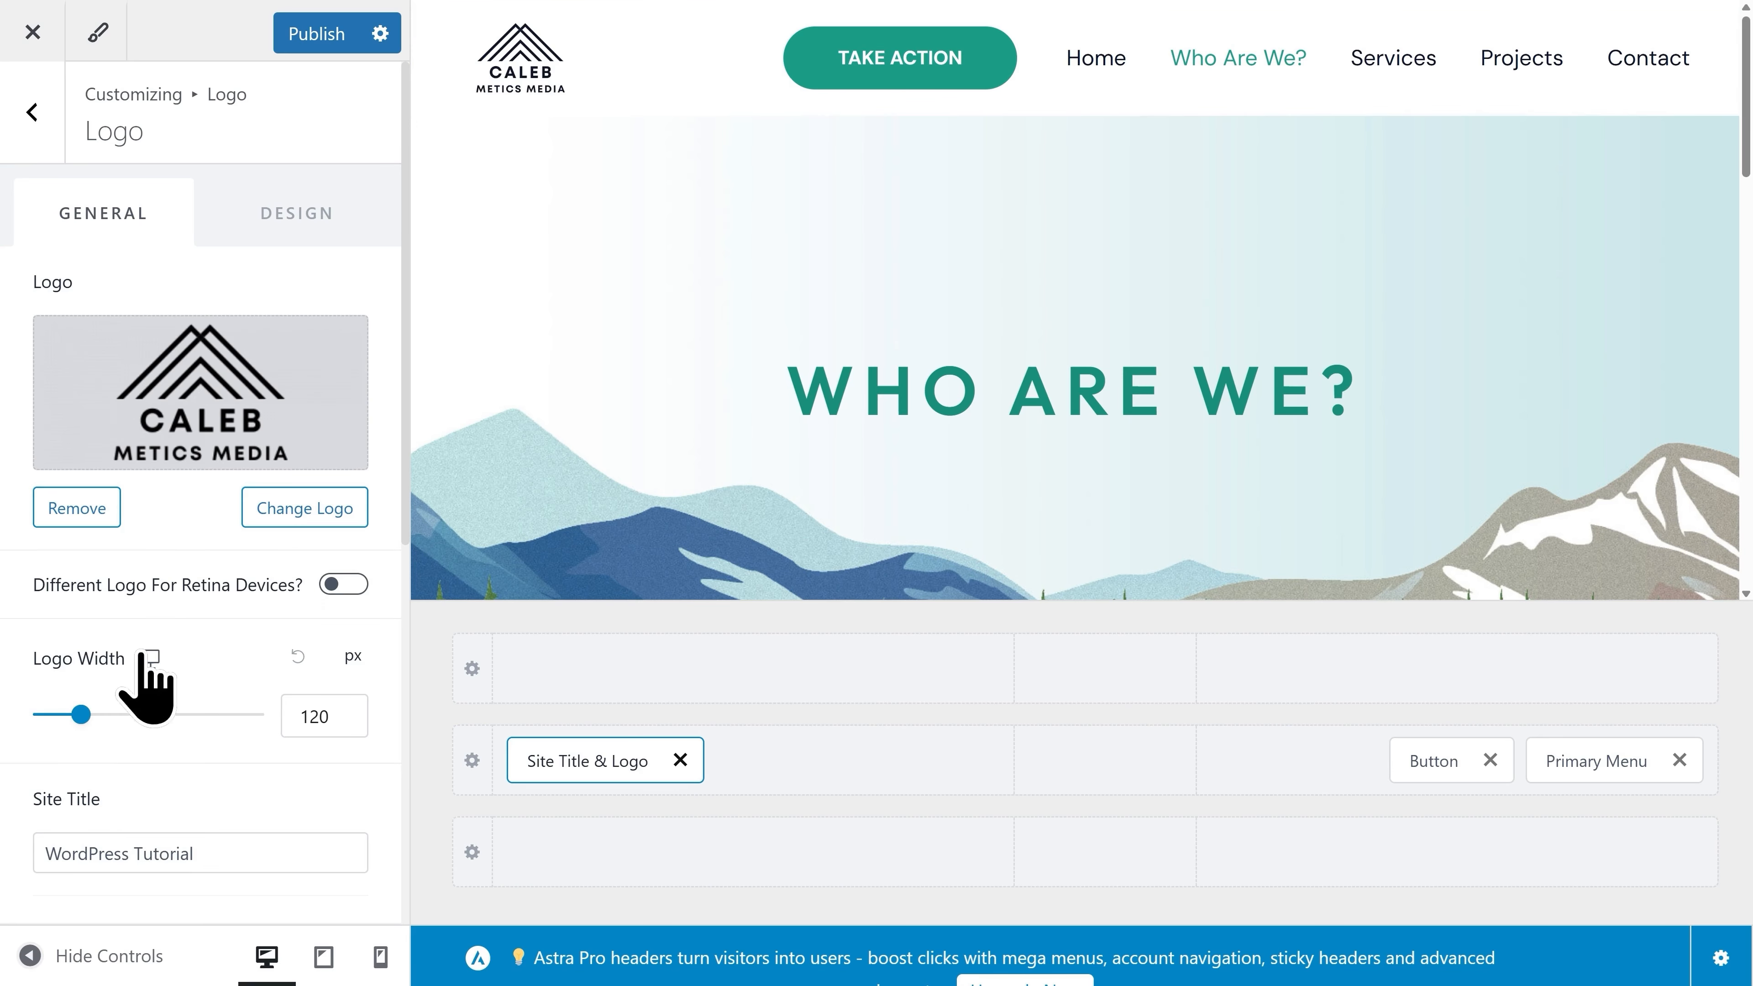
mouse_move(80, 715)
left_mouse_down()
mouse_move(65, 715)
mouse_move(98, 715)
mouse_move(82, 716)
left_mouse_up()
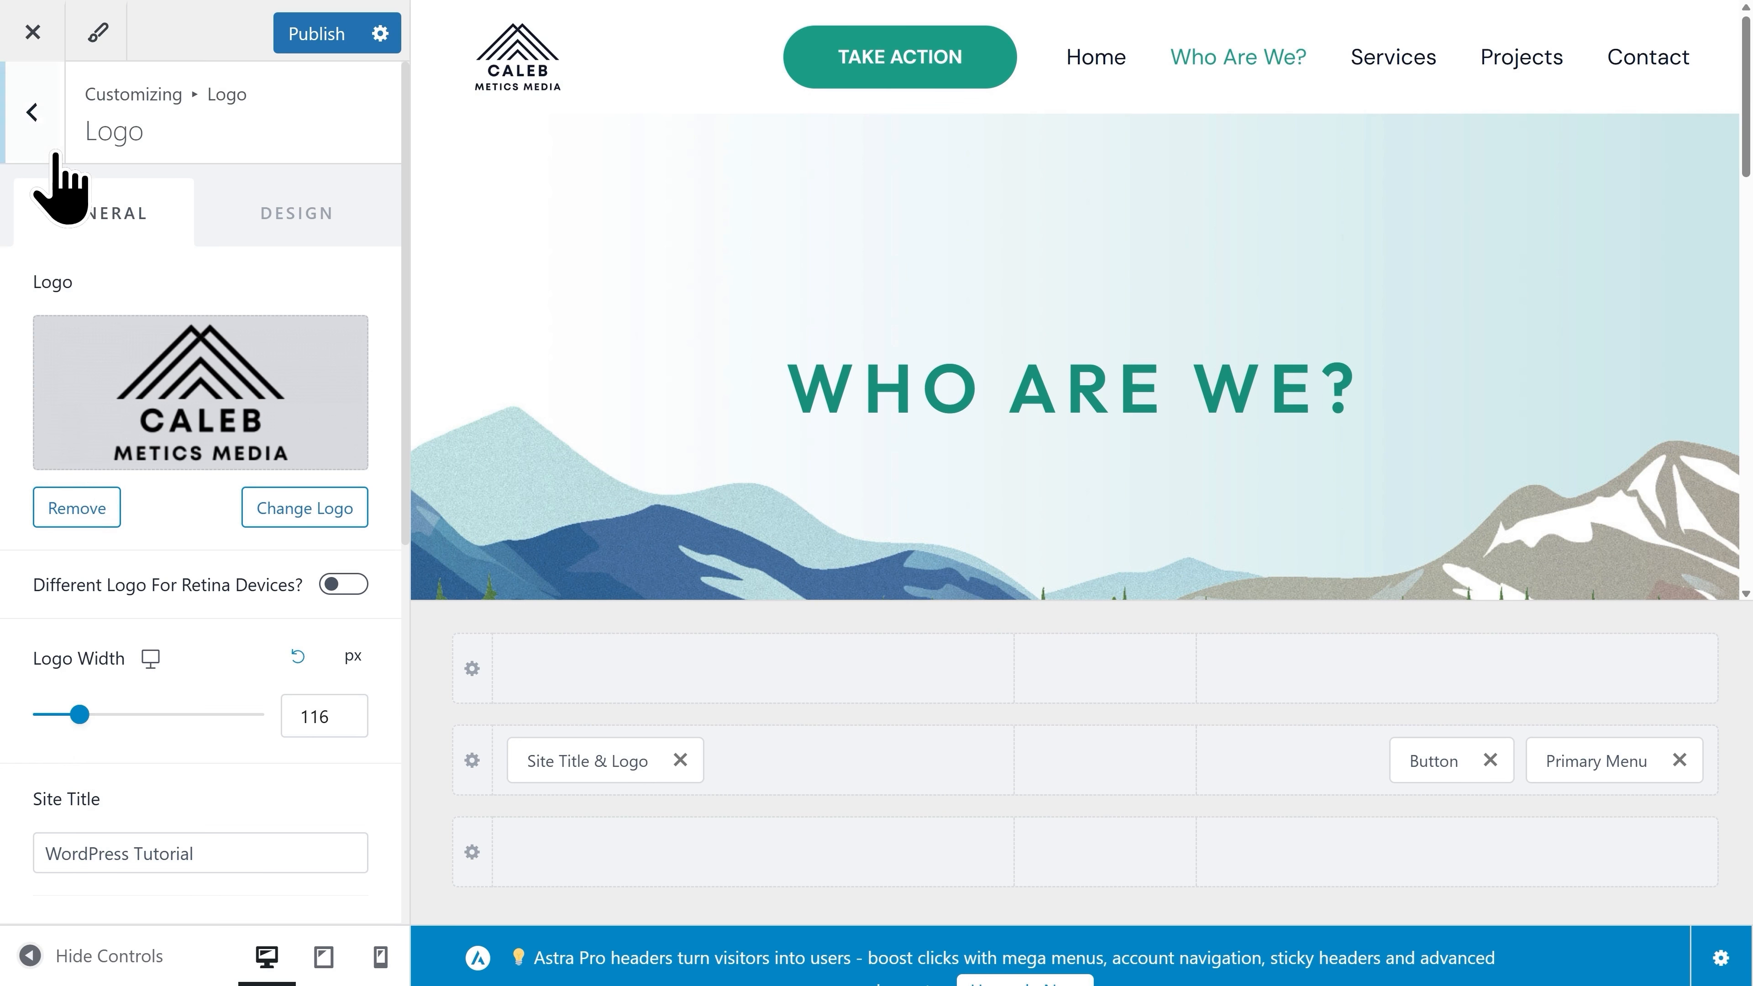
Move the Copyright element before Widget 1 in the footer's middle row and publish the site changes.
left_click(51, 128)
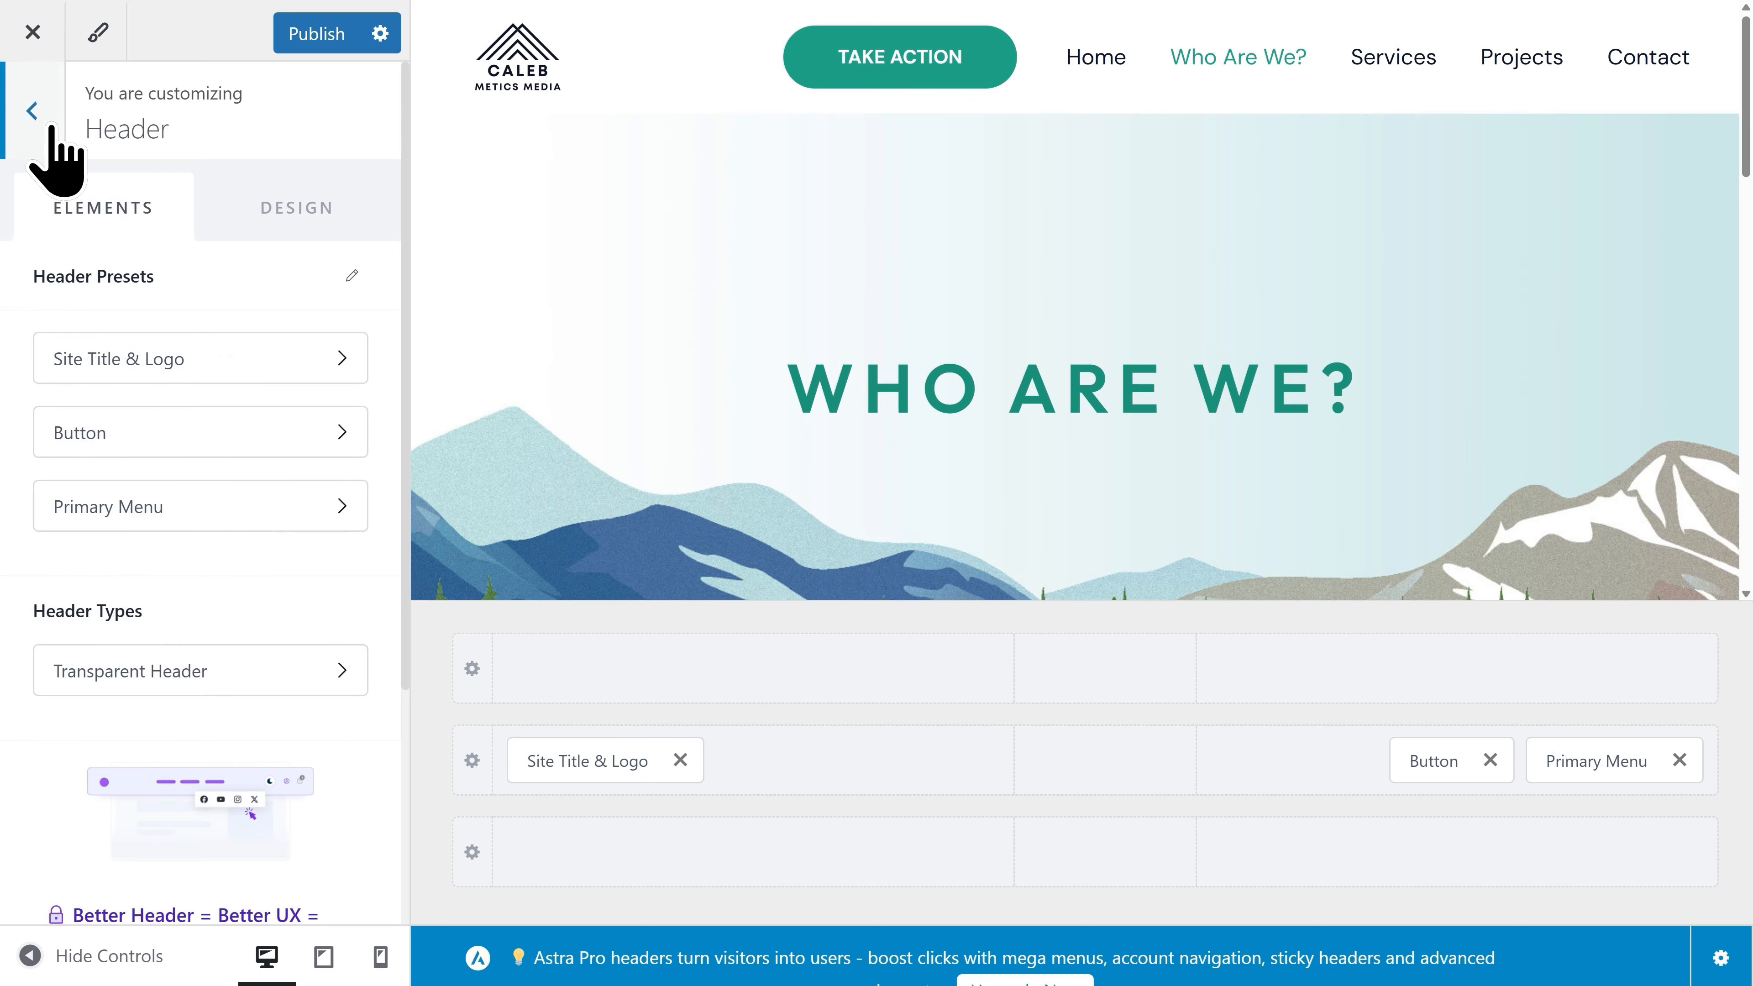
left_click(51, 128)
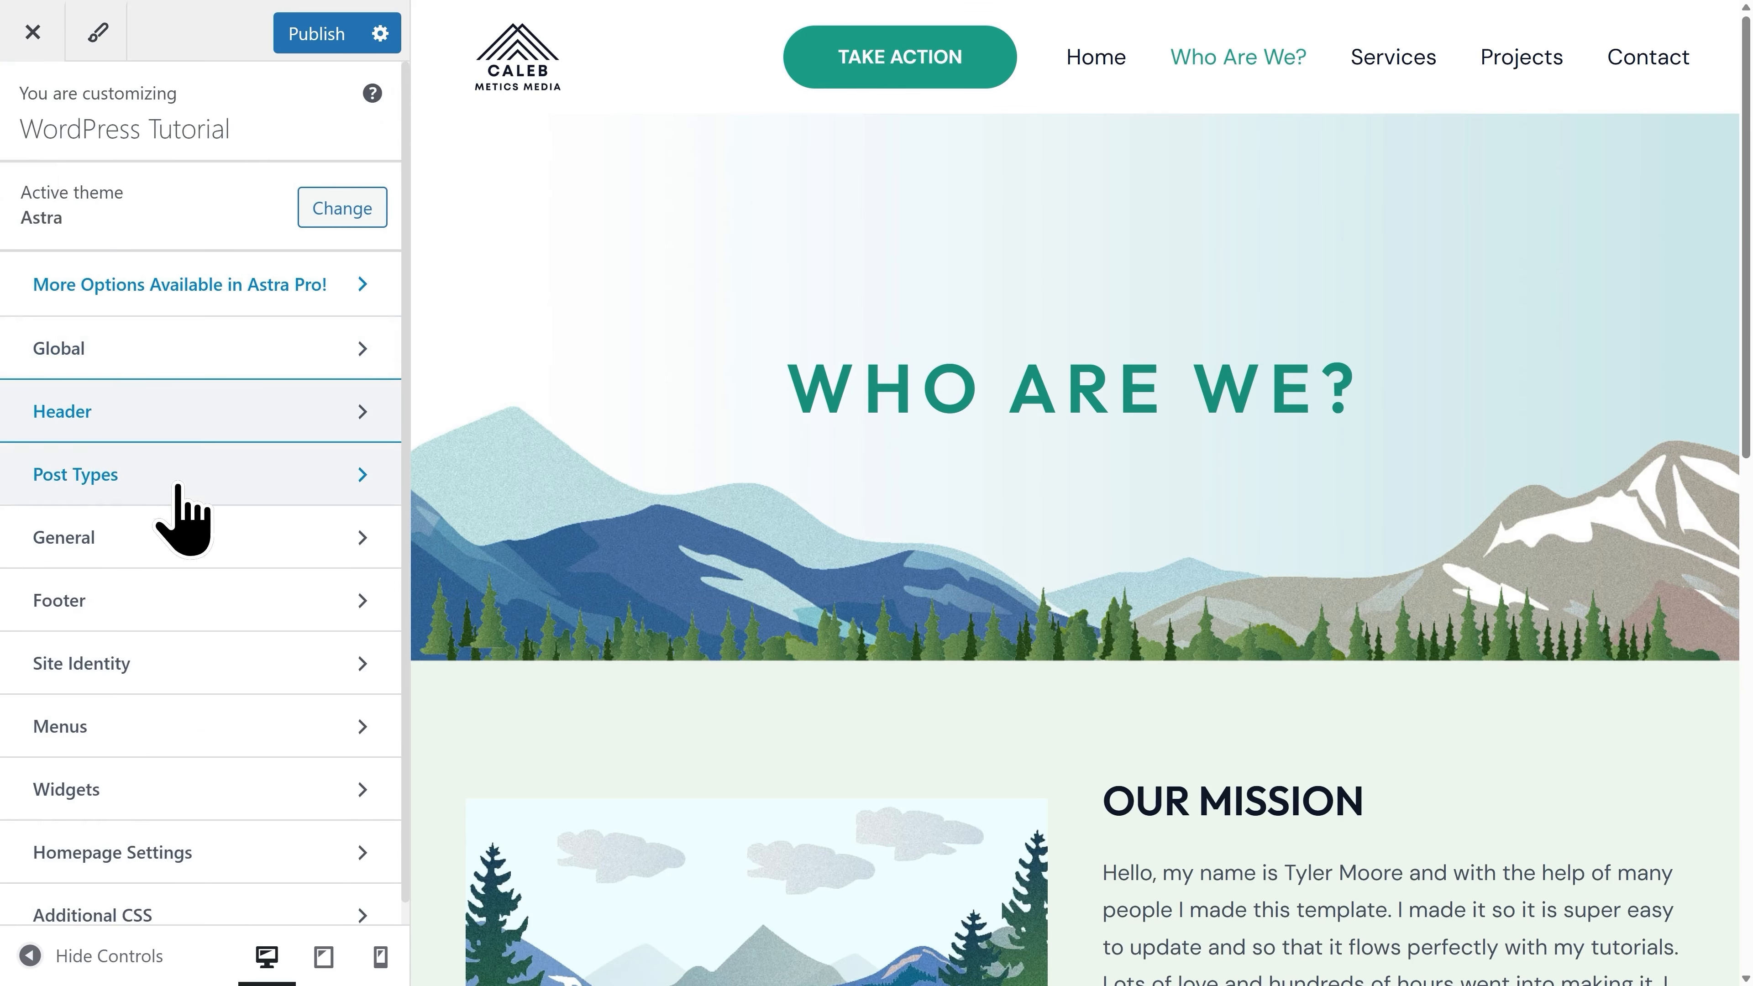
left_click(186, 598)
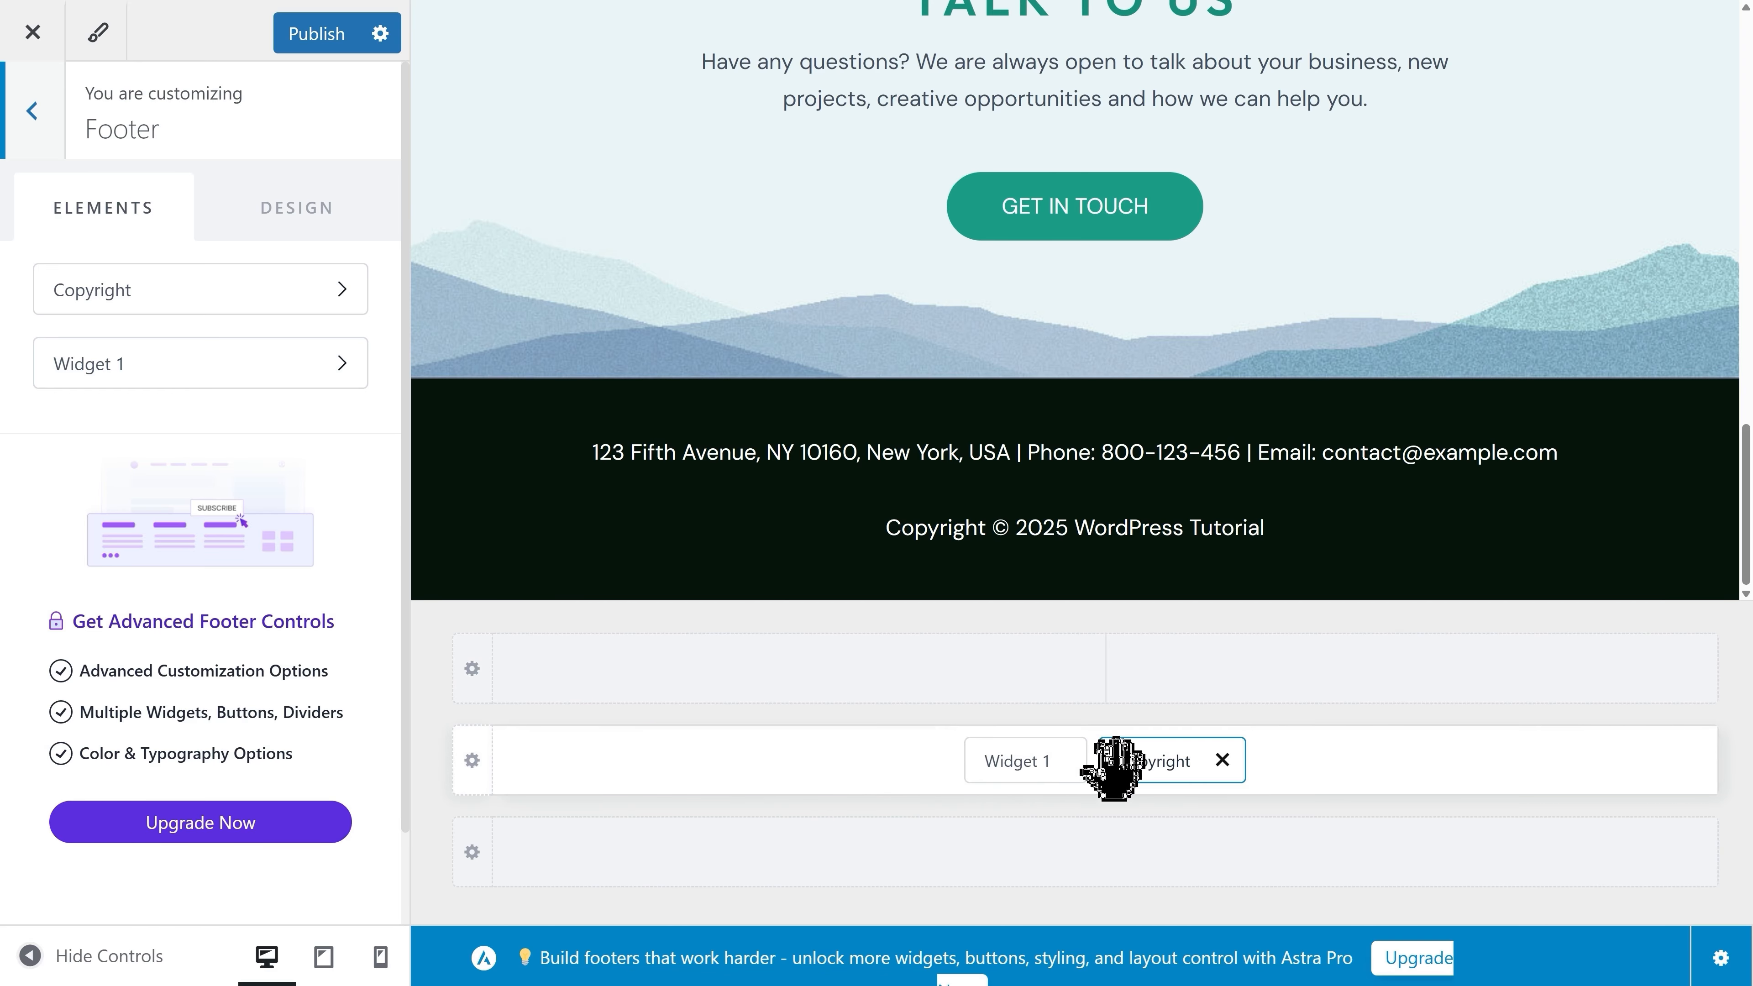
left_click_drag(1112, 765, 1002, 769)
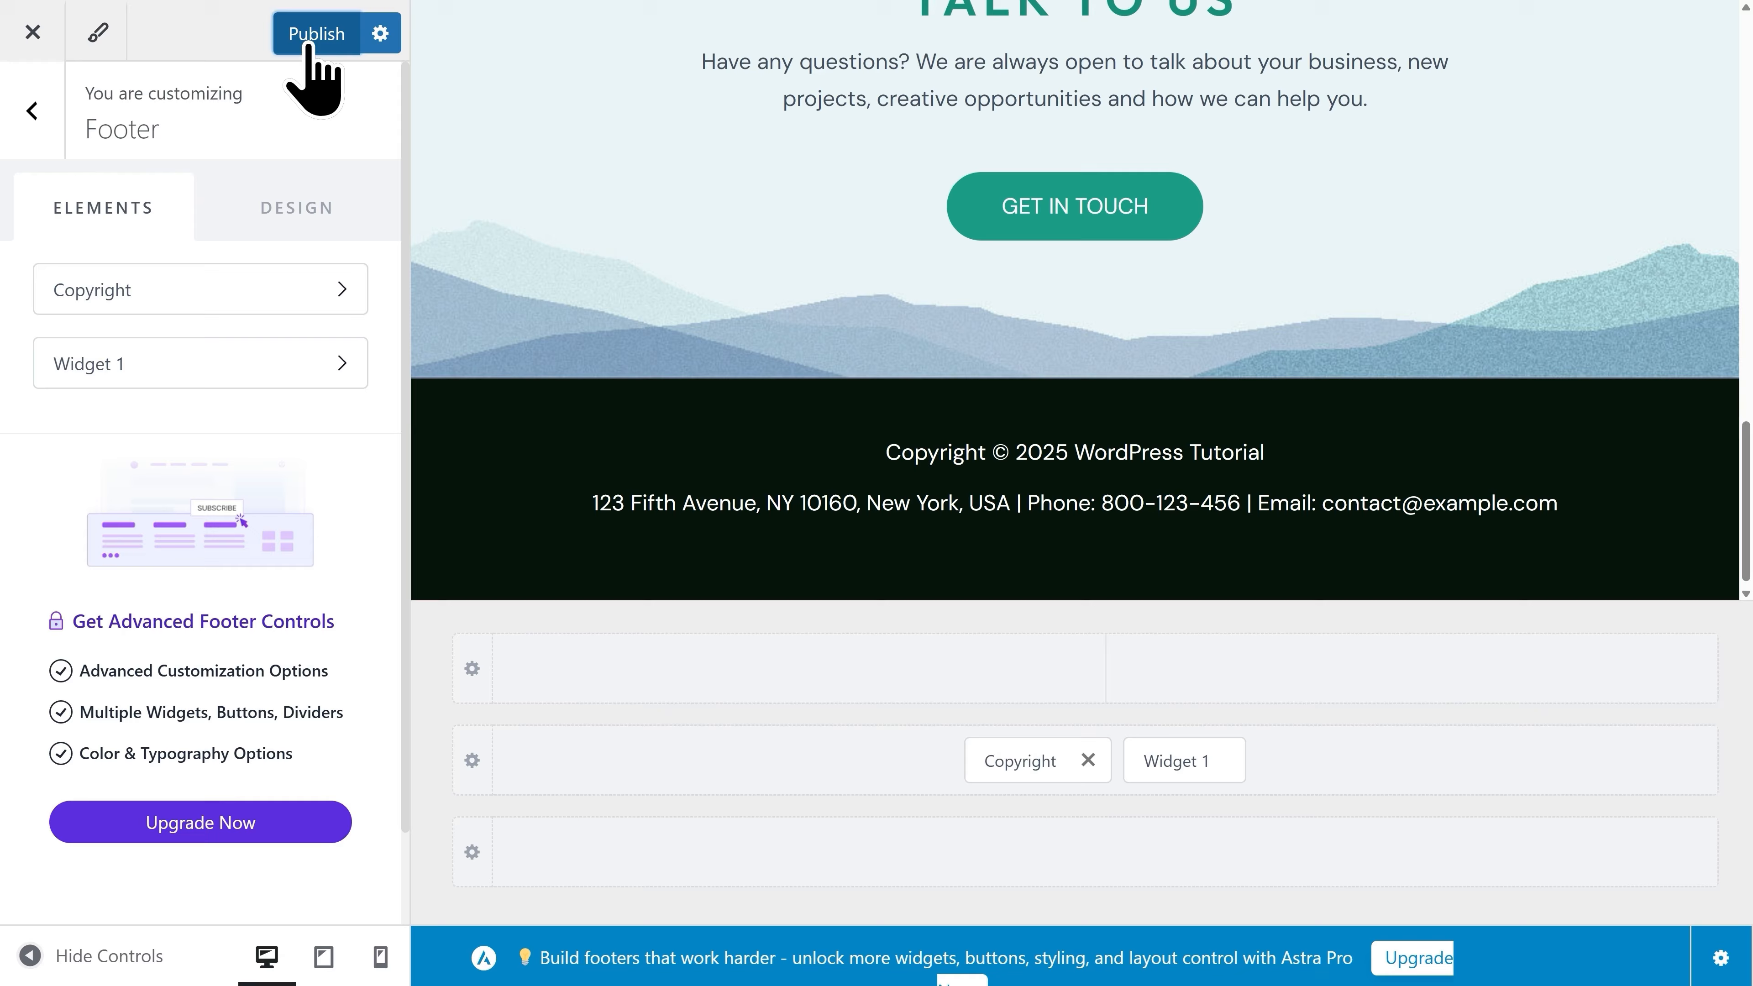
left_click(308, 43)
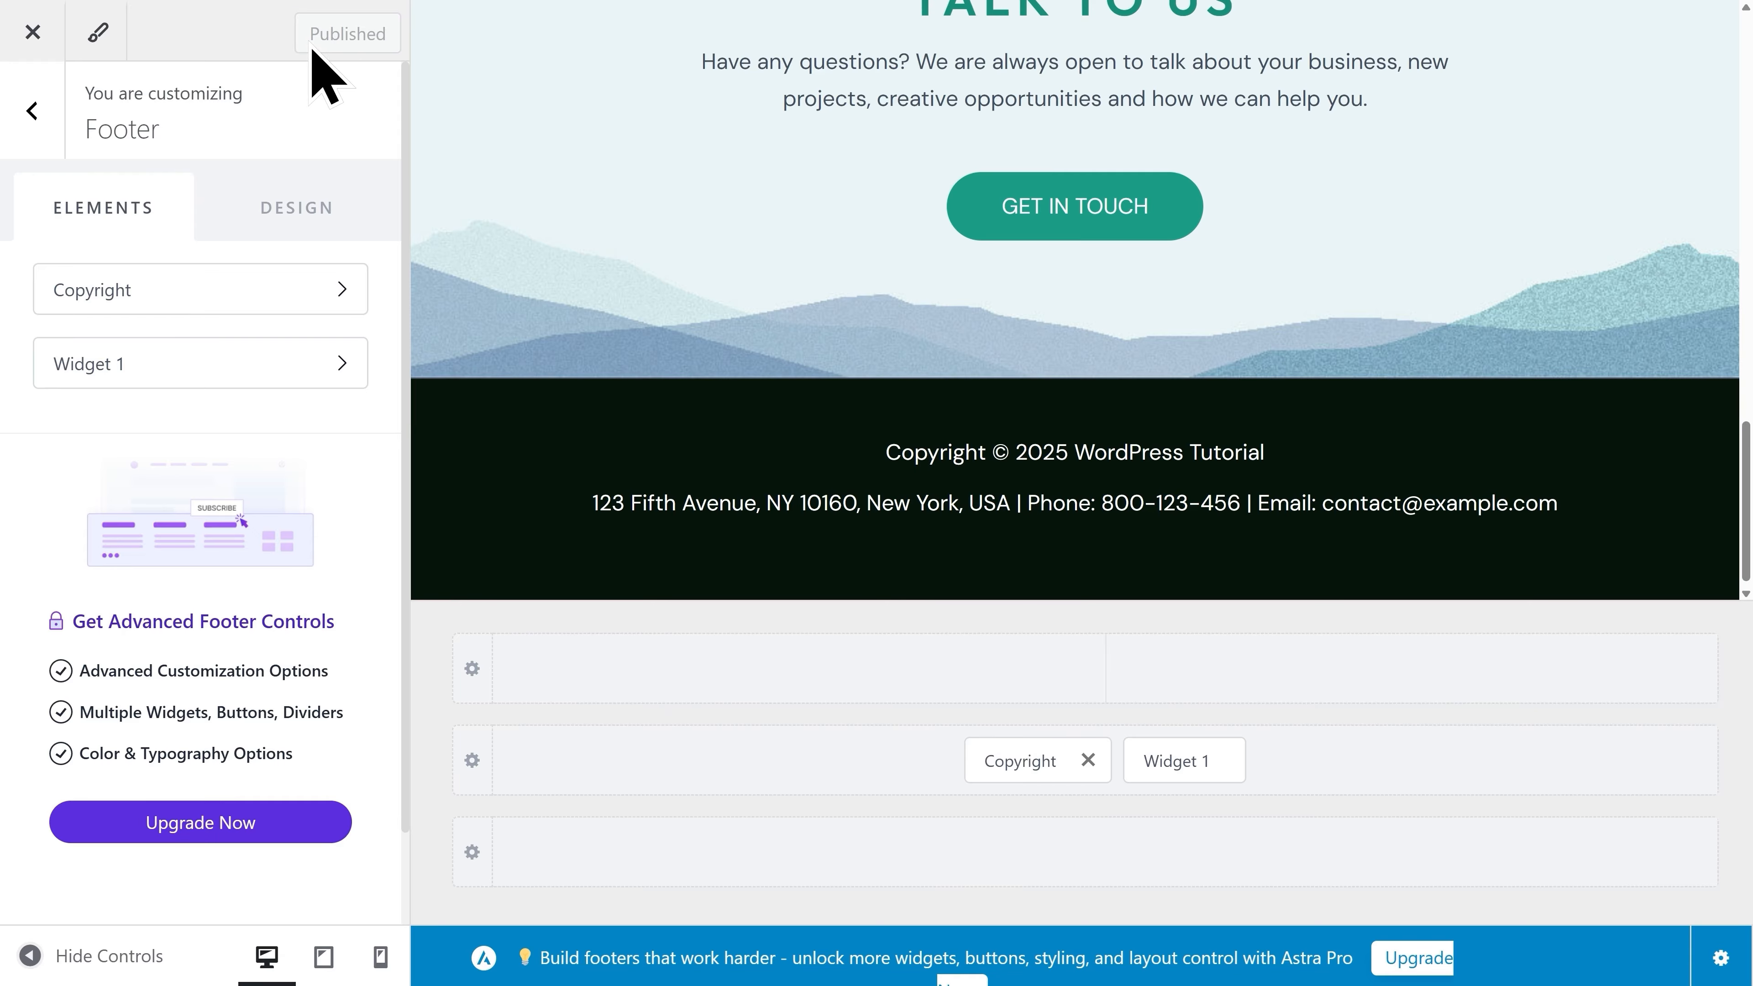